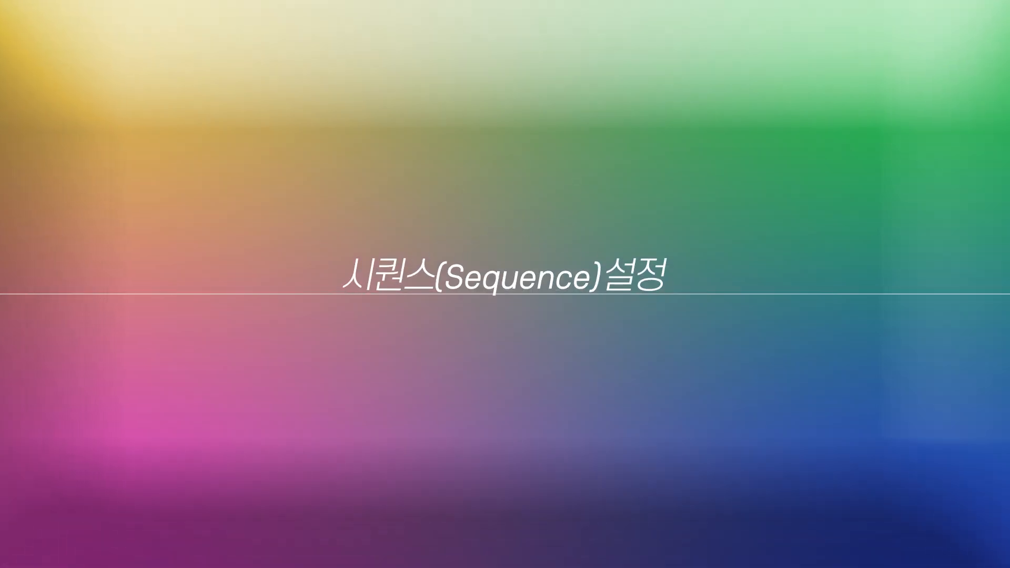
Start creating a new sequence and collapse the Custom folder in the list of available presets.
click(591, 398)
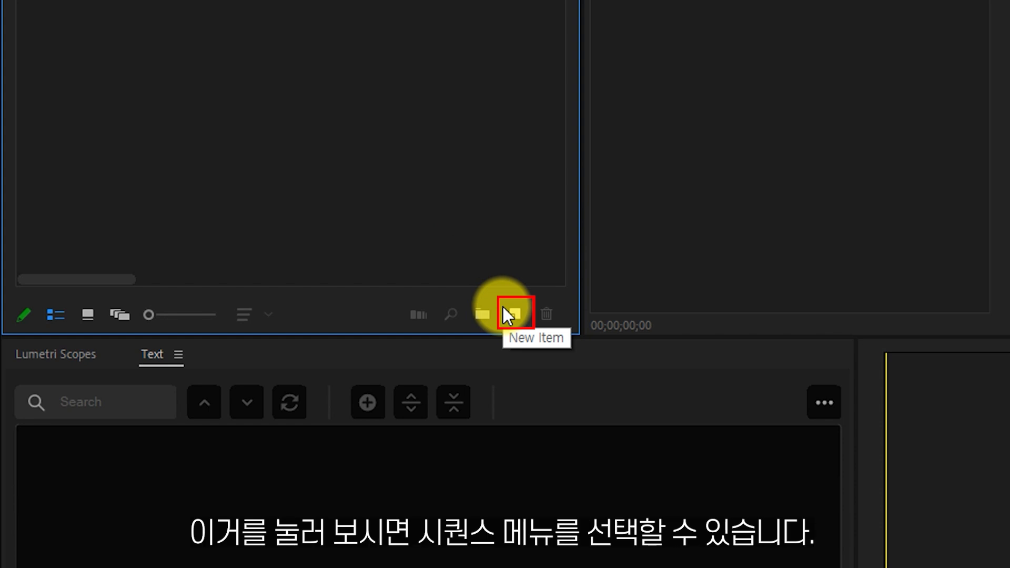
click(506, 316)
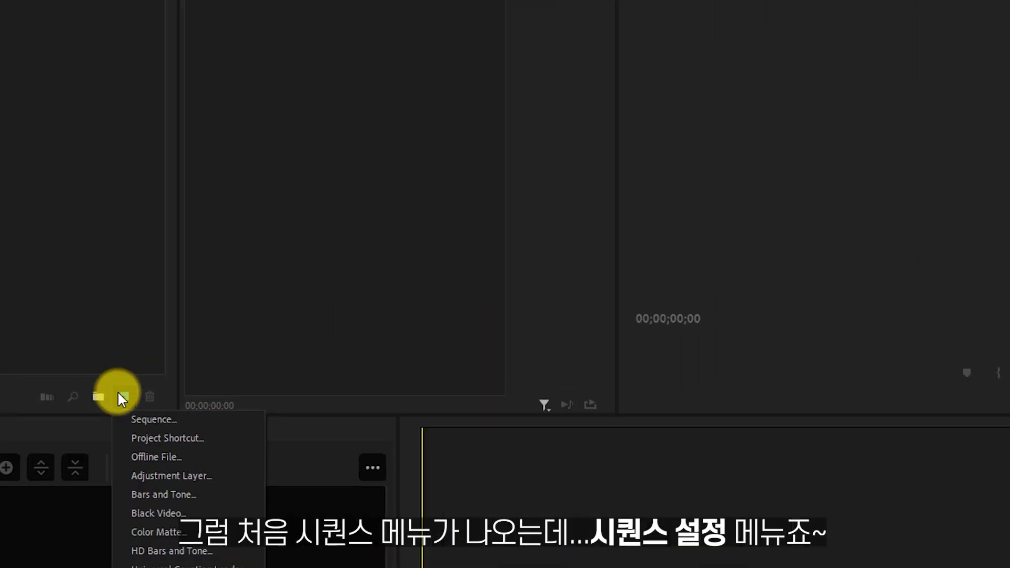
click(152, 419)
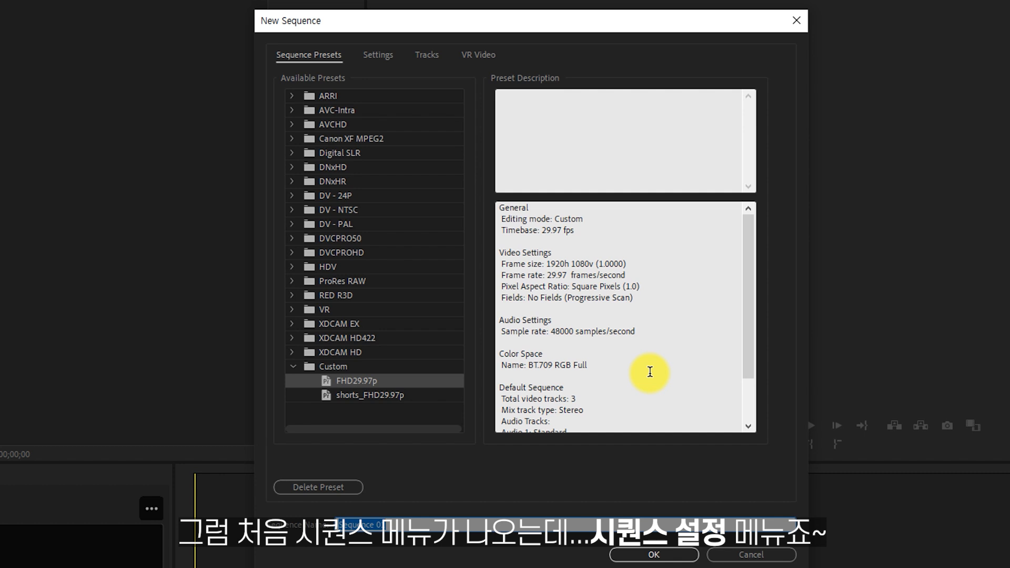
click(293, 366)
click(323, 390)
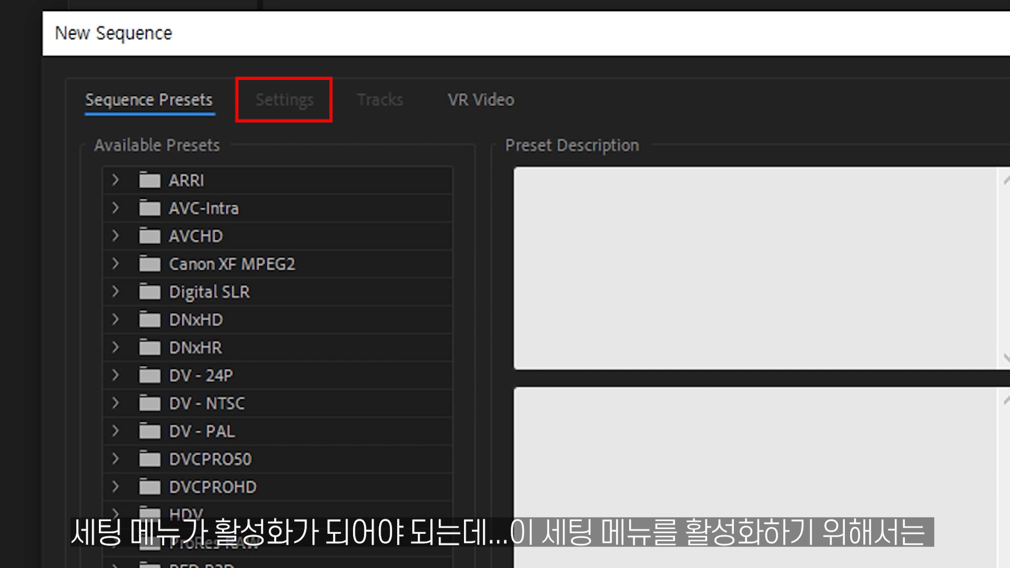
Select the ARRI 1080p 23.976 preset as the starting point and open its detailed sequence settings.
click(112, 179)
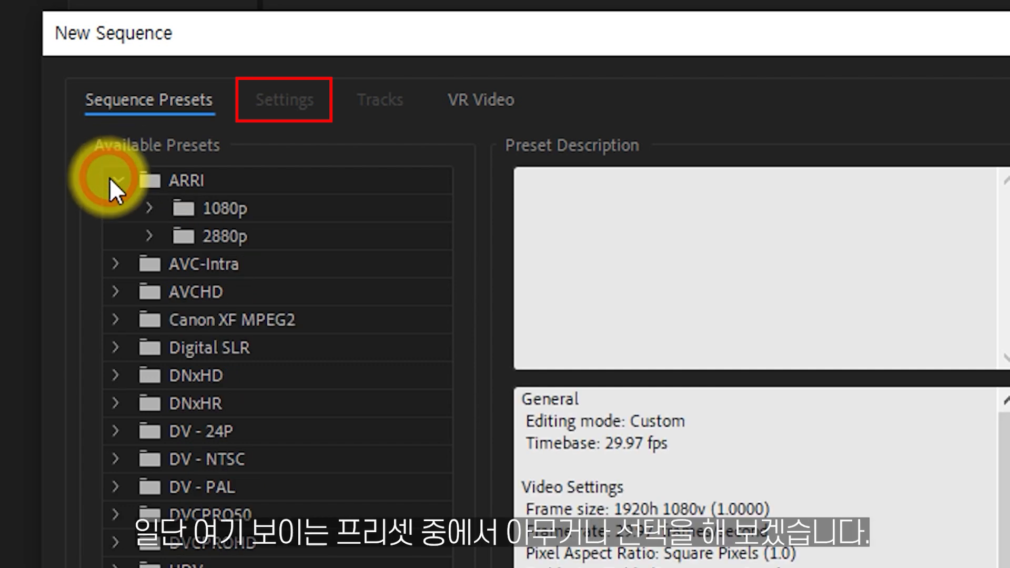
click(151, 204)
click(274, 232)
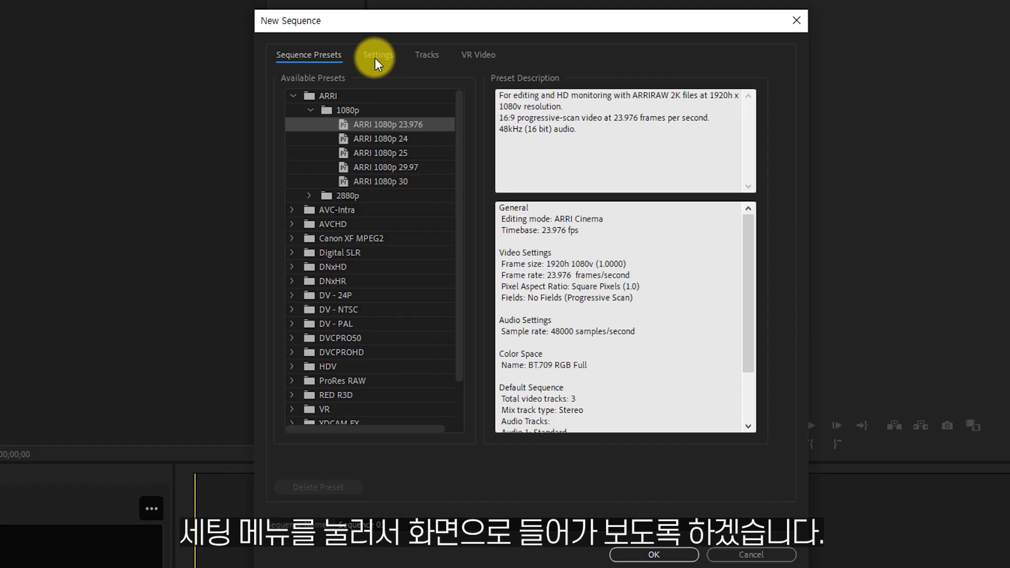
click(375, 58)
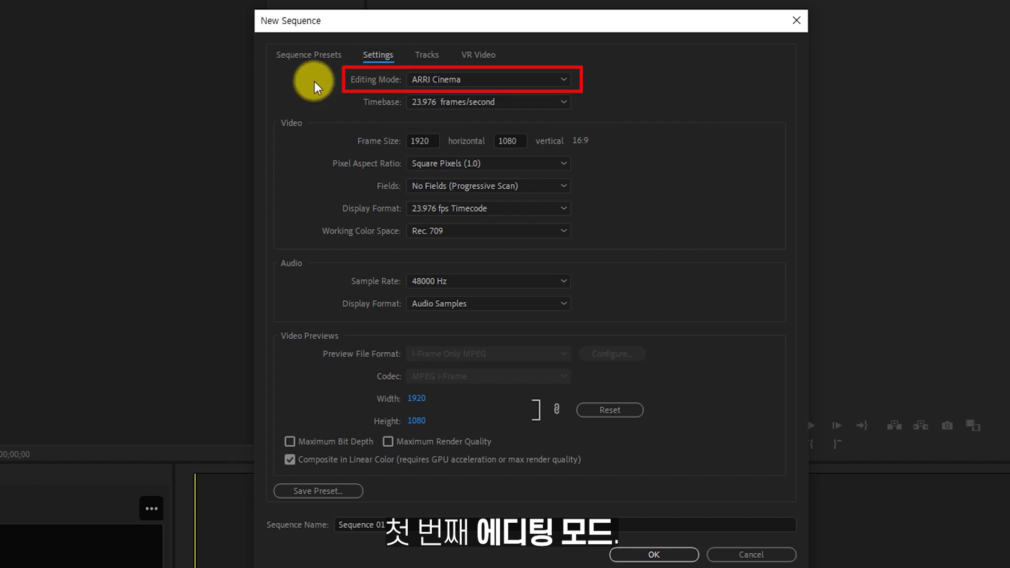
Set the sequence's editing mode to Custom and its timebase to 29.97 frames/second.
click(445, 77)
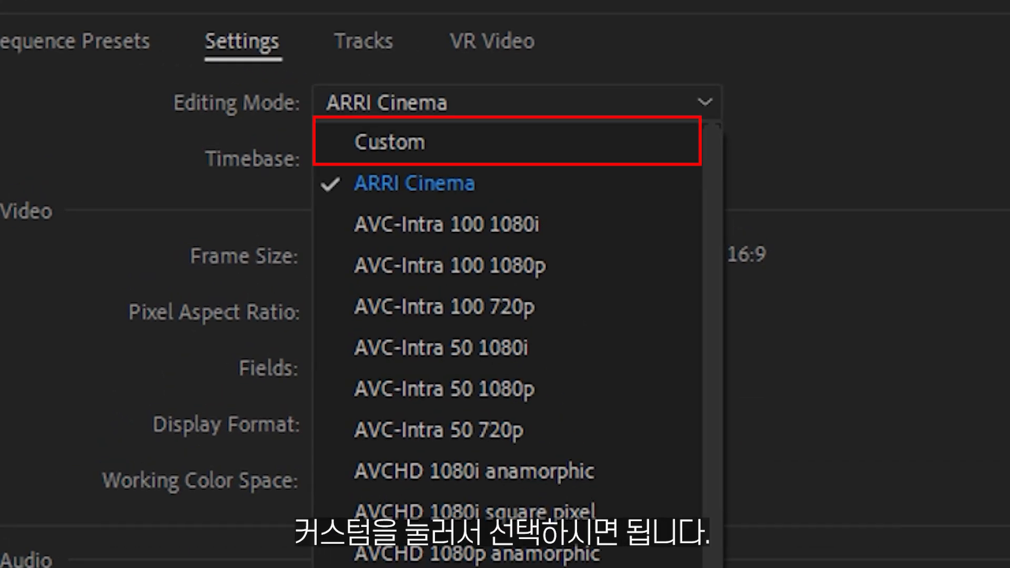
click(402, 144)
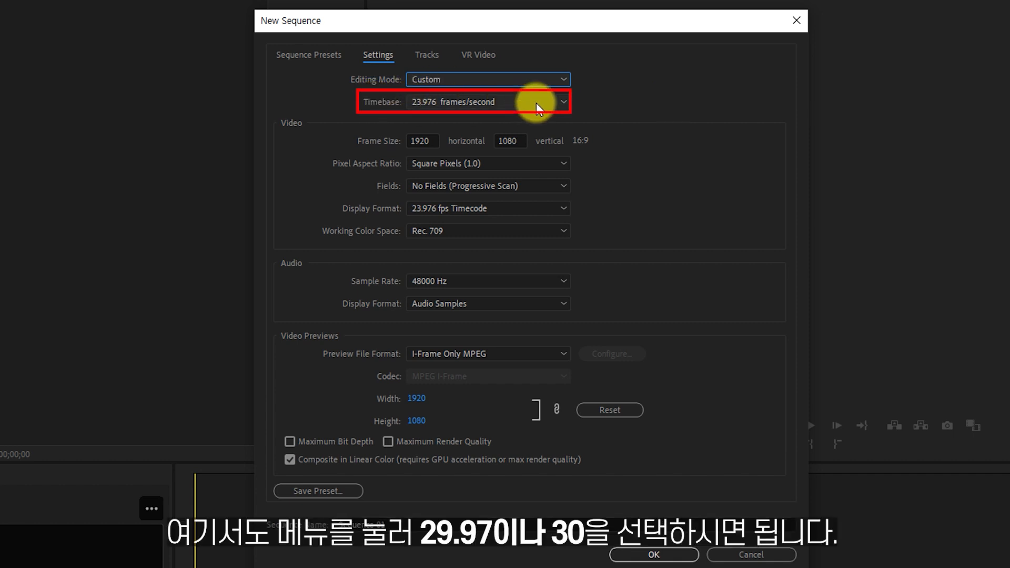
click(536, 104)
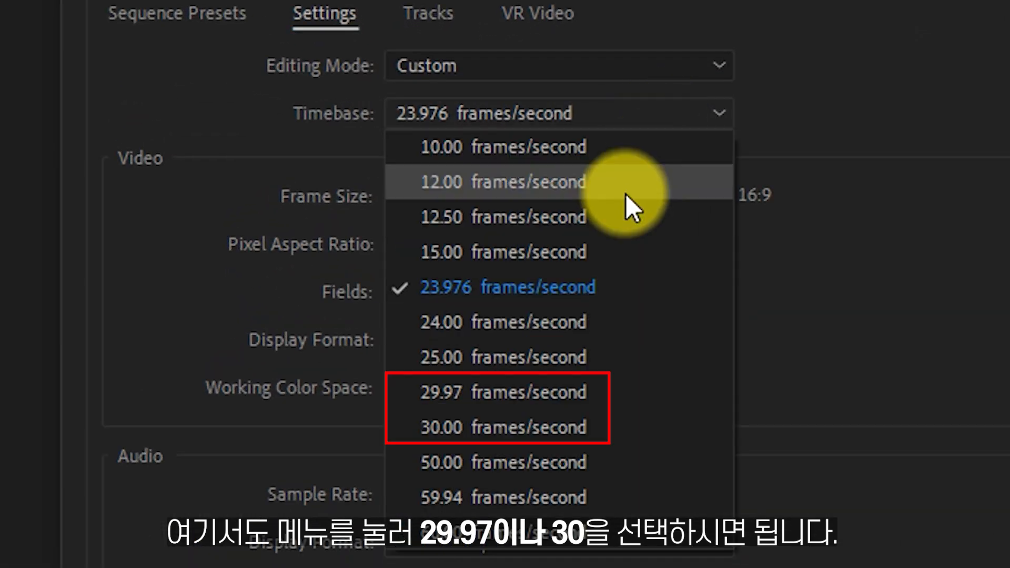
click(552, 405)
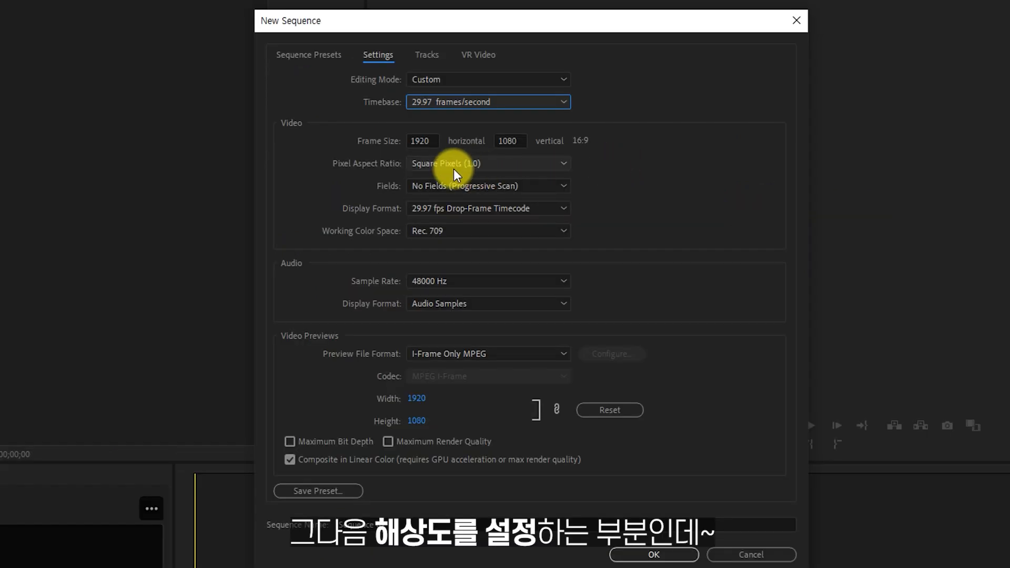
Use a frame size of 1920 by 1080 and set the pixel aspect ratio to Square Pixels (1.0).
click(422, 140)
click(510, 140)
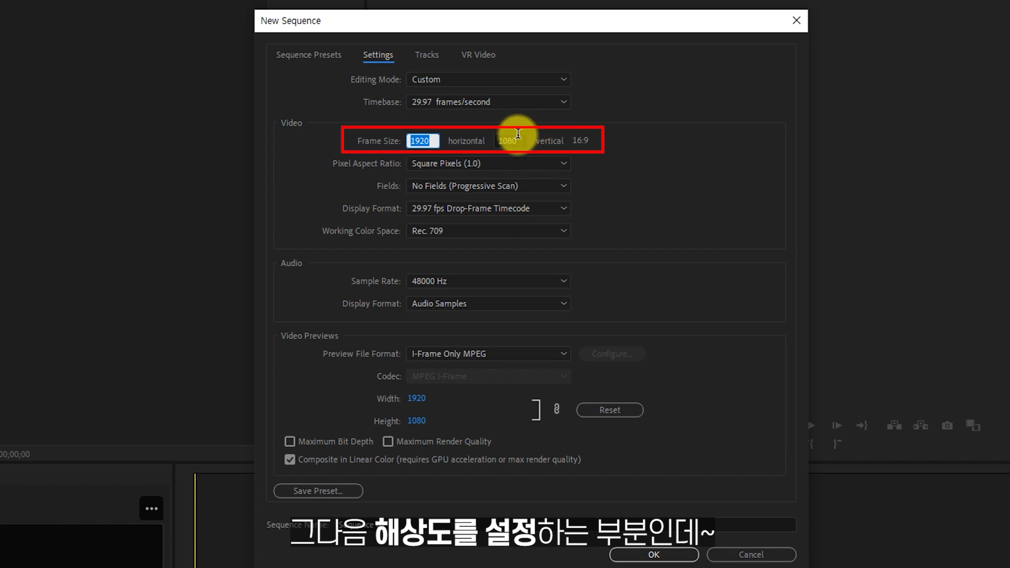
click(712, 185)
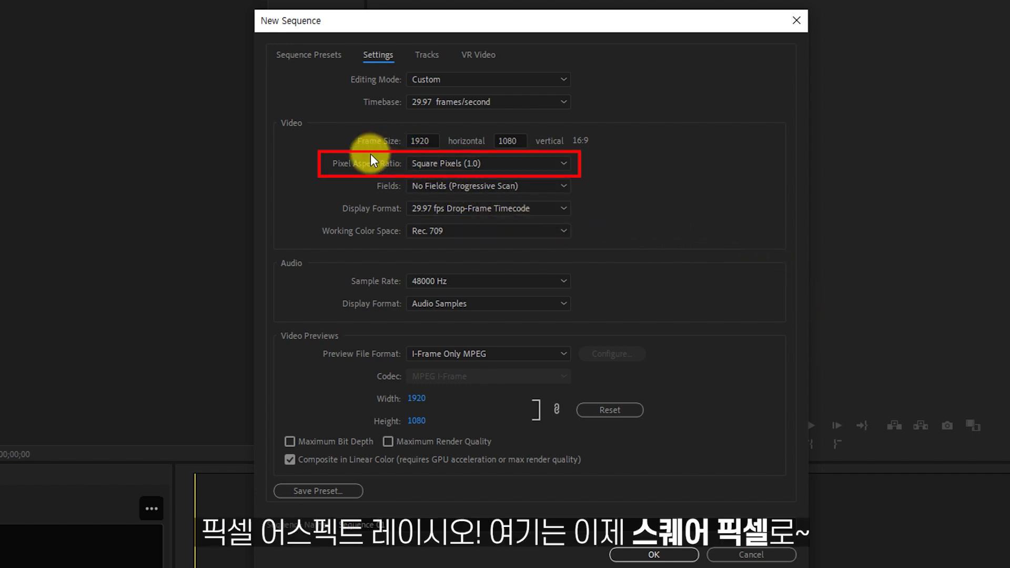
click(443, 163)
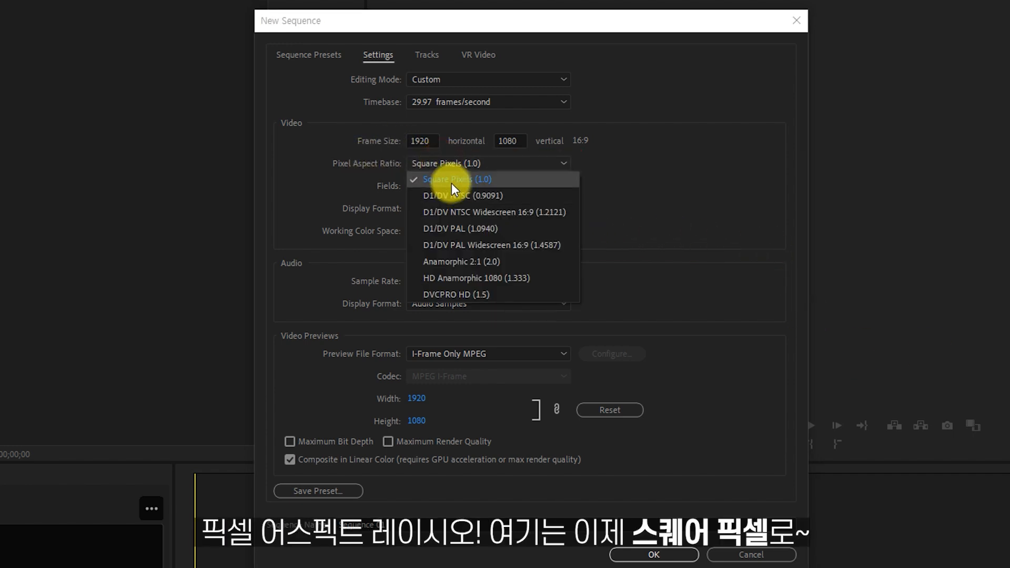
click(451, 183)
Use No Fields (Progressive Scan) and set the video display format to 29.97 fps Drop-Frame Timecode.
click(527, 188)
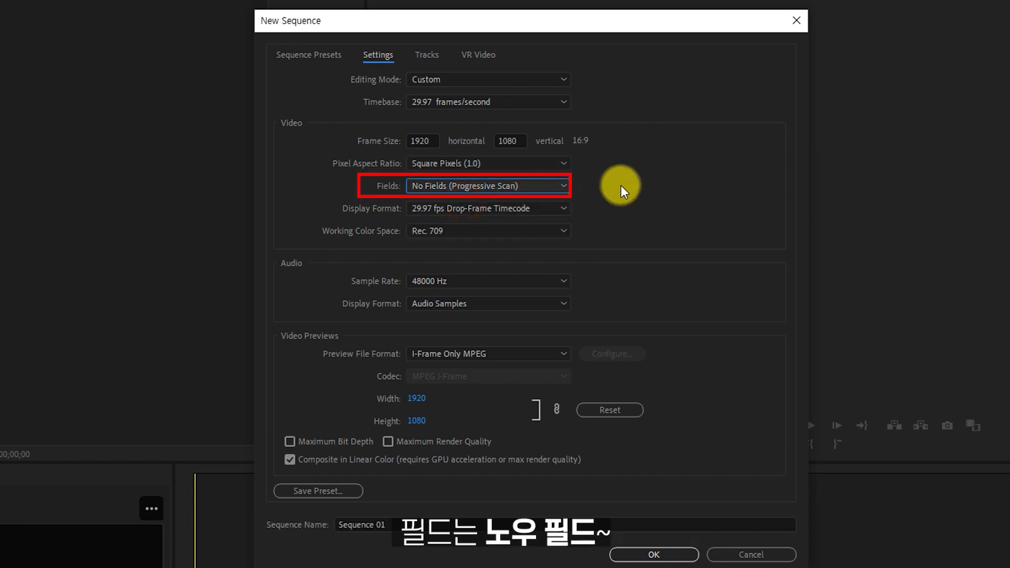
click(541, 213)
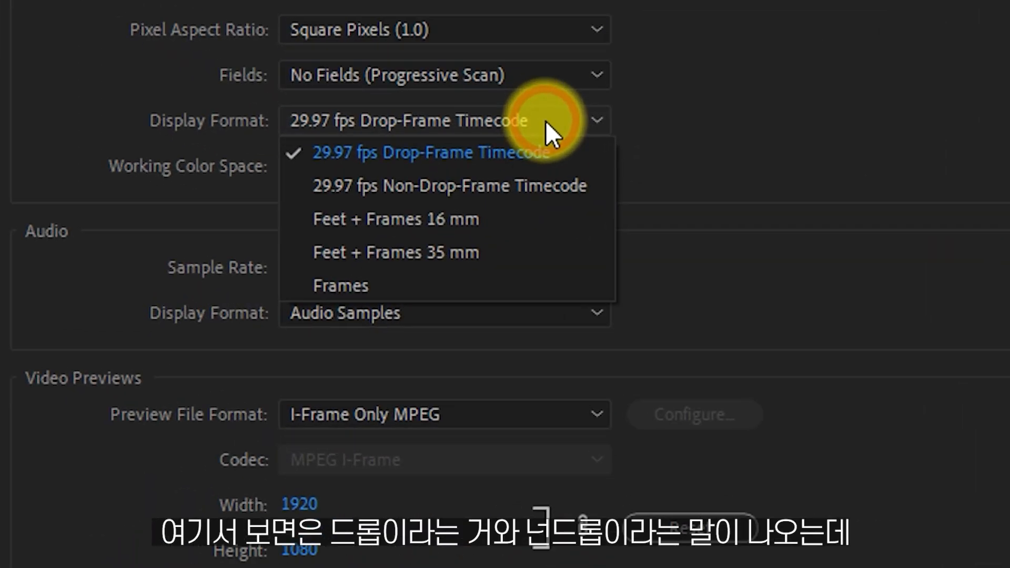
click(428, 152)
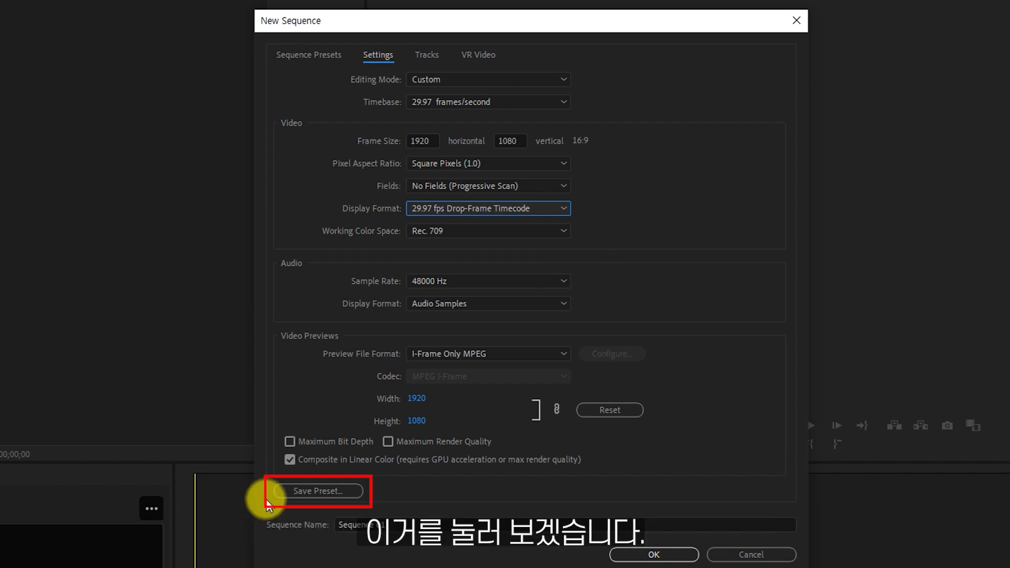
Save the current sequence settings as a preset named FHD29.97p.
click(293, 494)
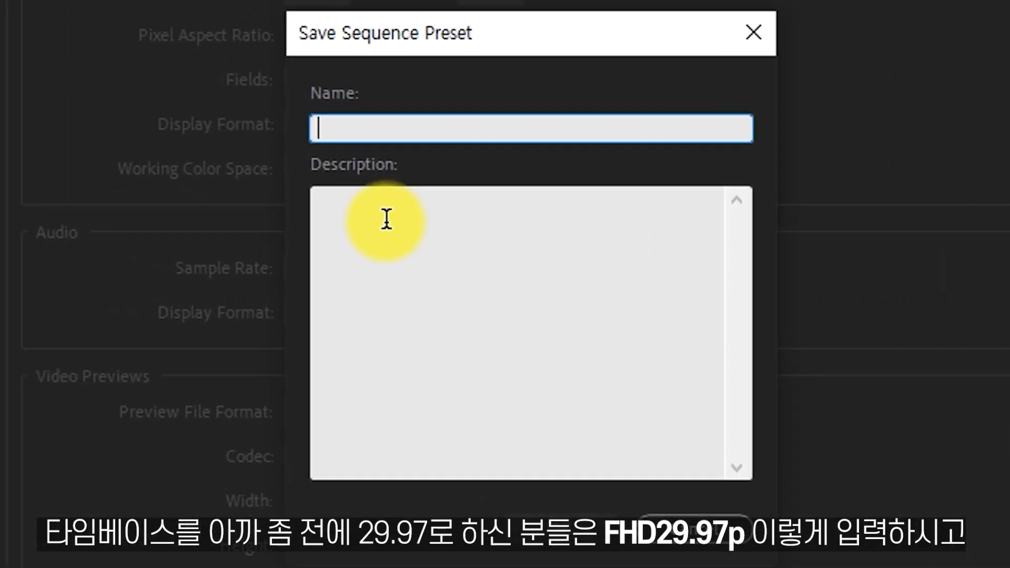
text(FH)
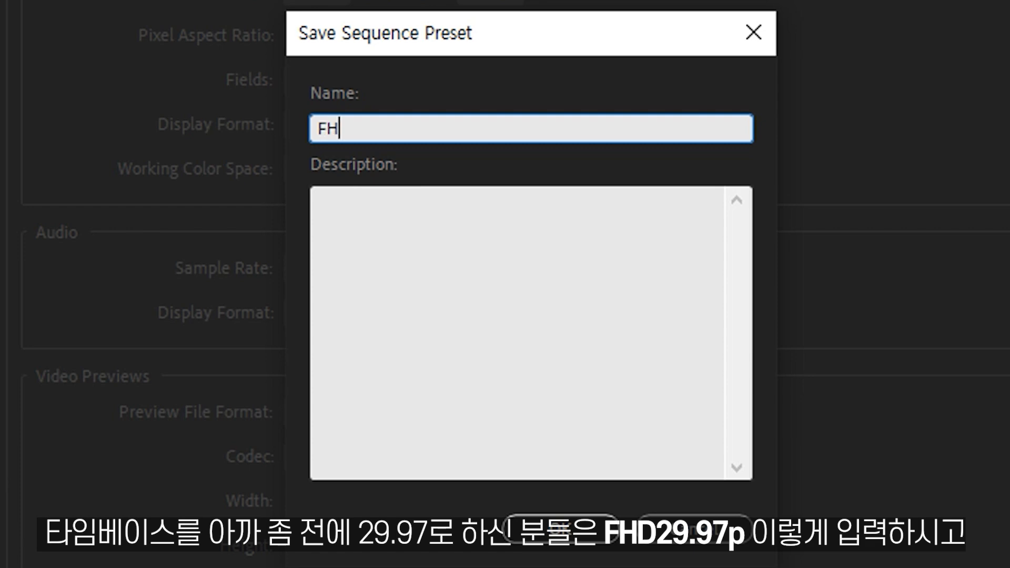
text(D29.97p)
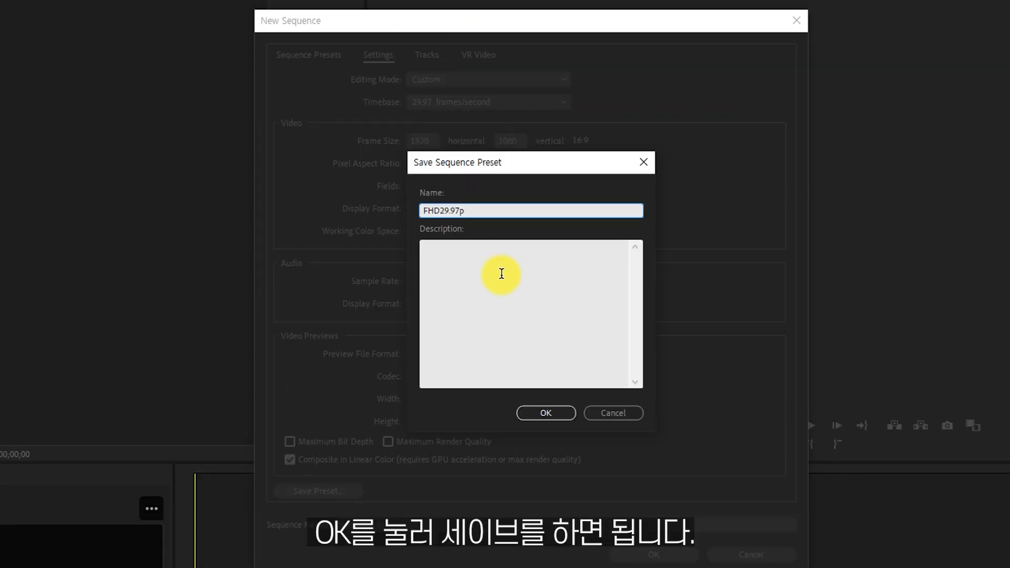
click(544, 414)
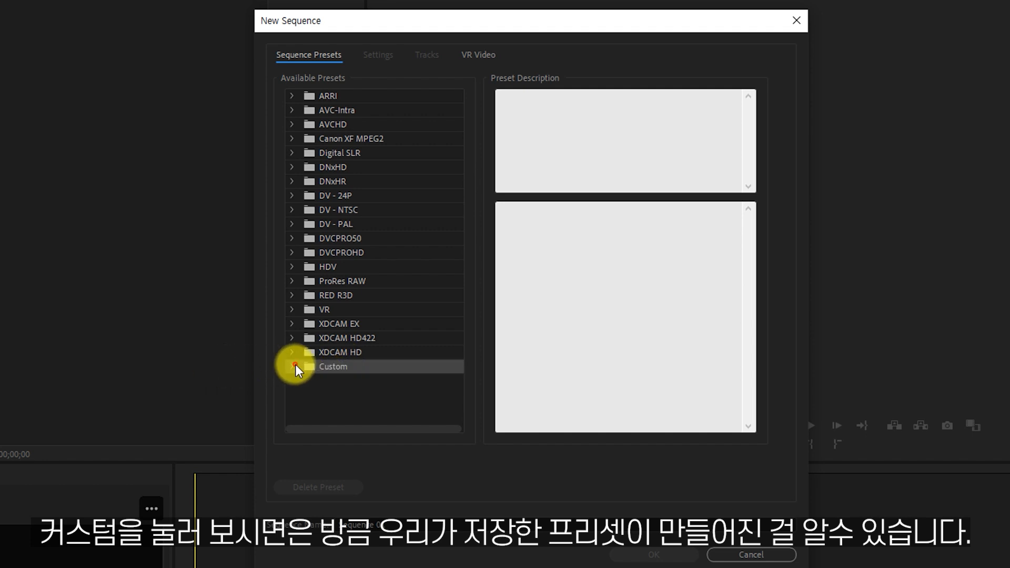
Select the saved FHD29.97p preset in the Custom folder for the new sequence.
click(295, 364)
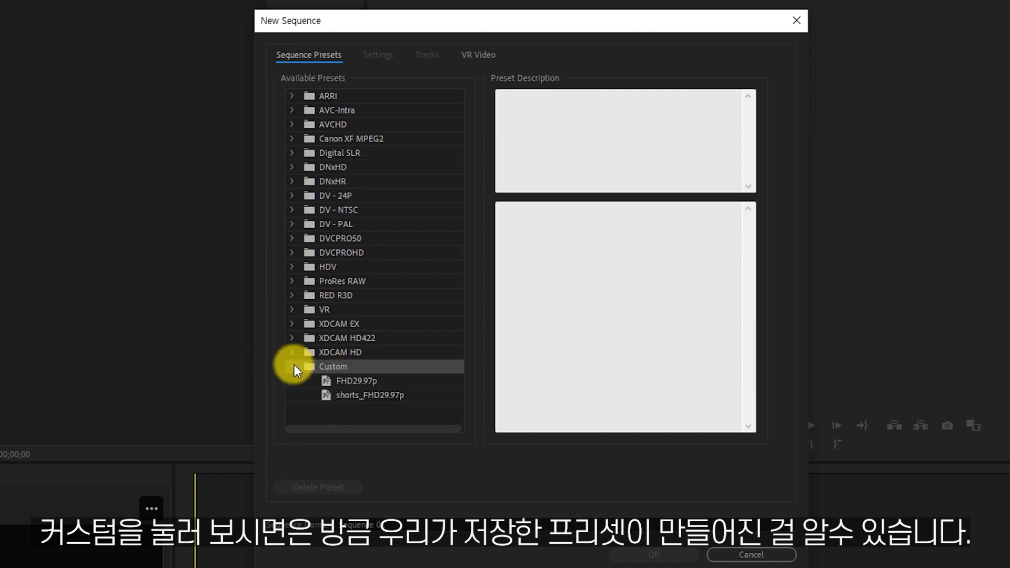
click(343, 378)
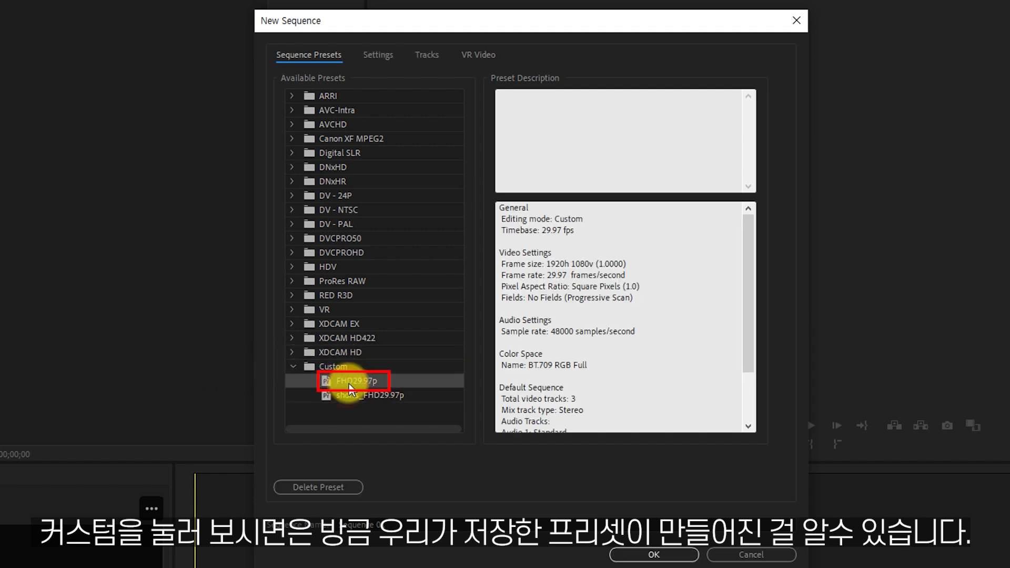
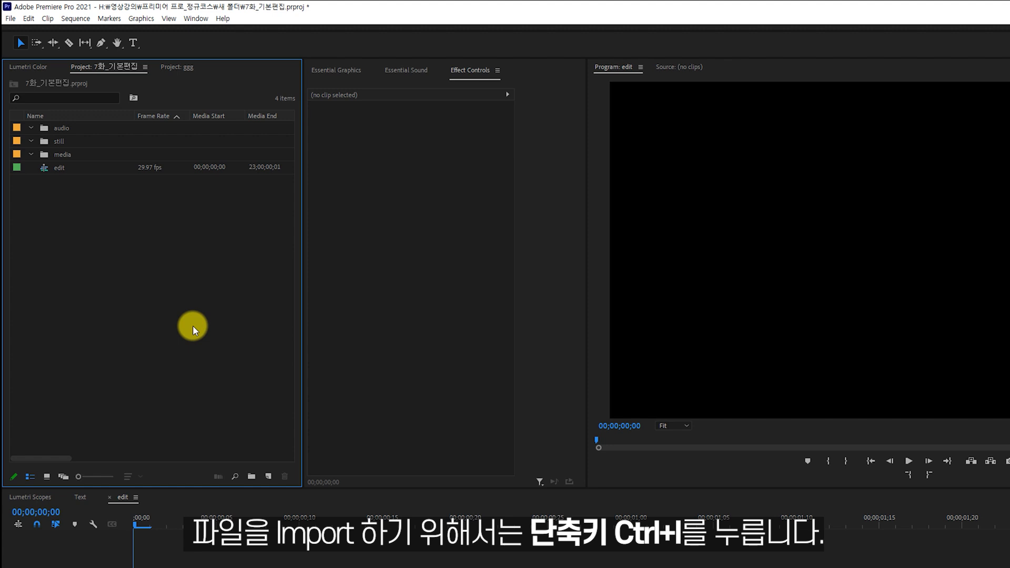
key(ctrl+i)
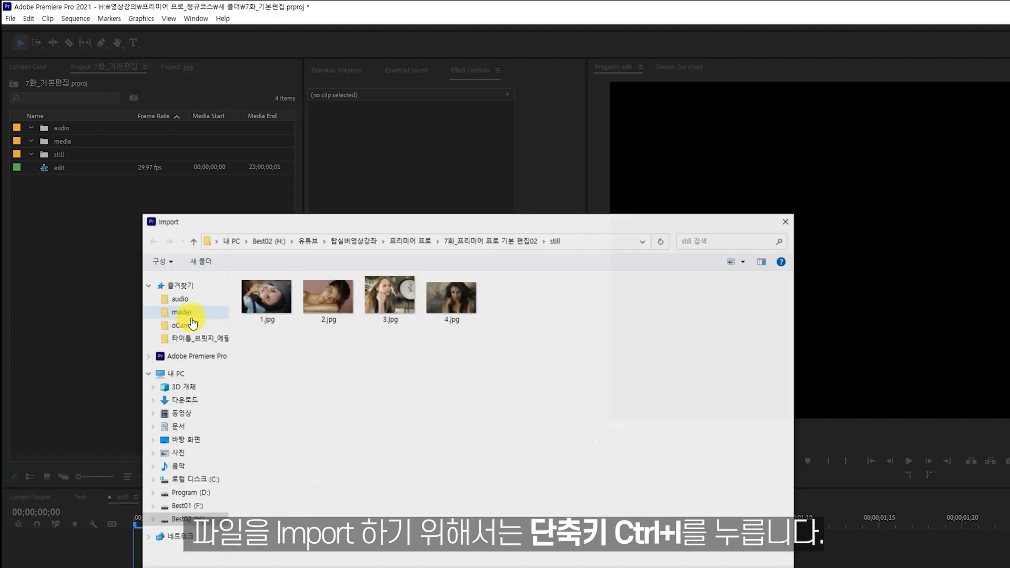
key(Escape)
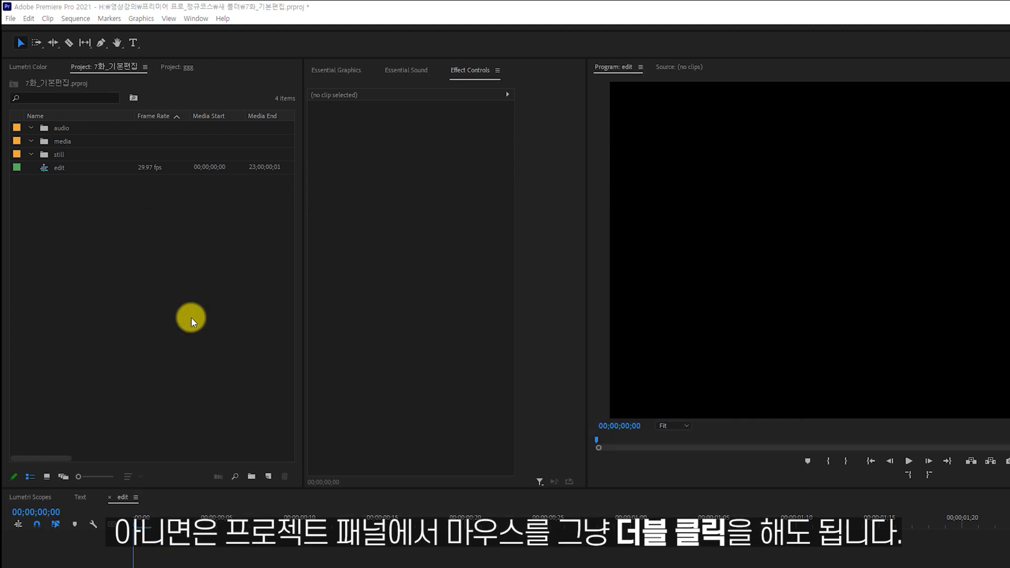
double_click(191, 317)
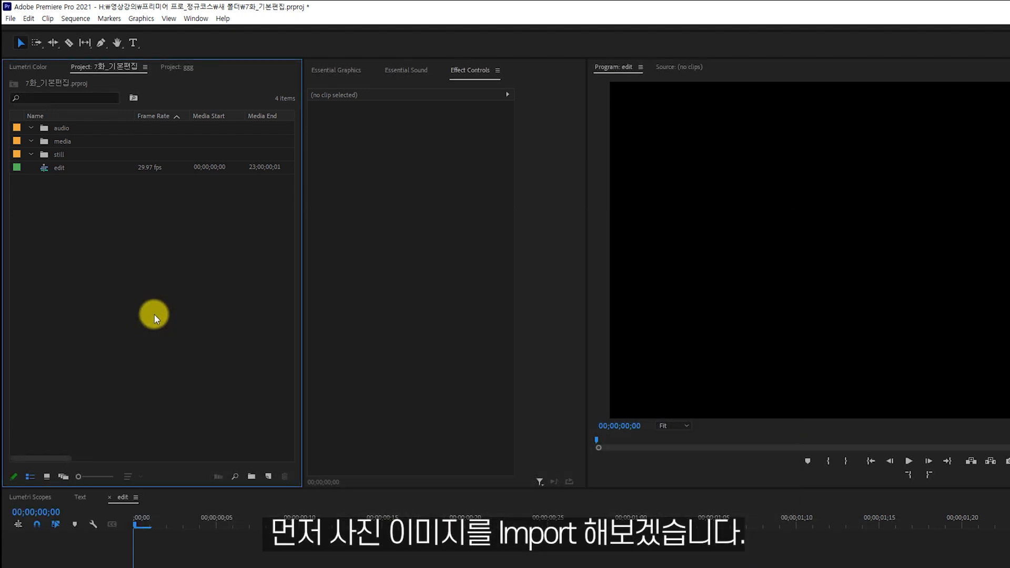
Open the Import dialog for the still images, and expand the media and still bins to show their contents.
double_click(154, 314)
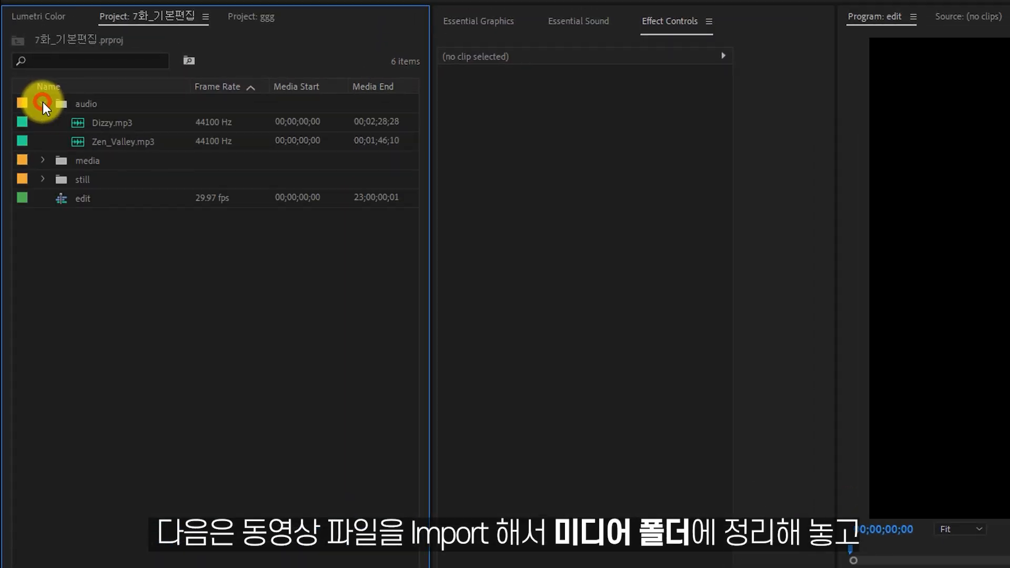
click(44, 162)
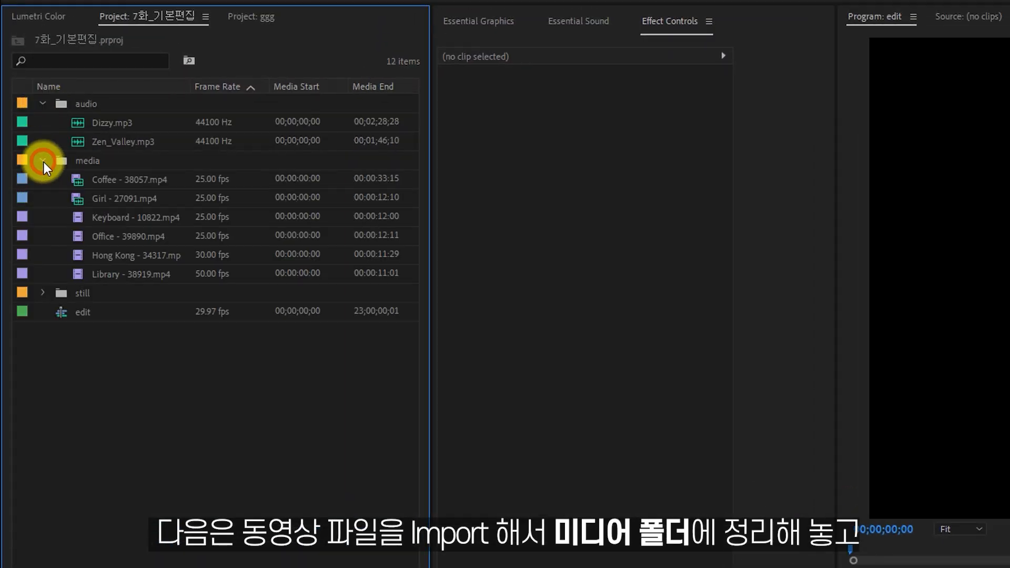
click(43, 292)
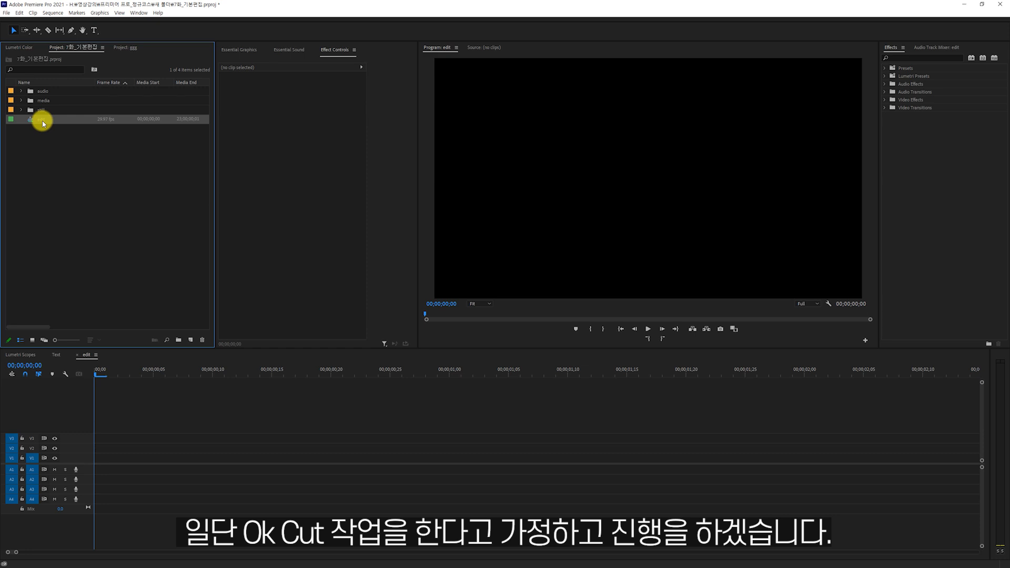
Duplicate the edit sequence in the project by copying and pasting it.
click(45, 143)
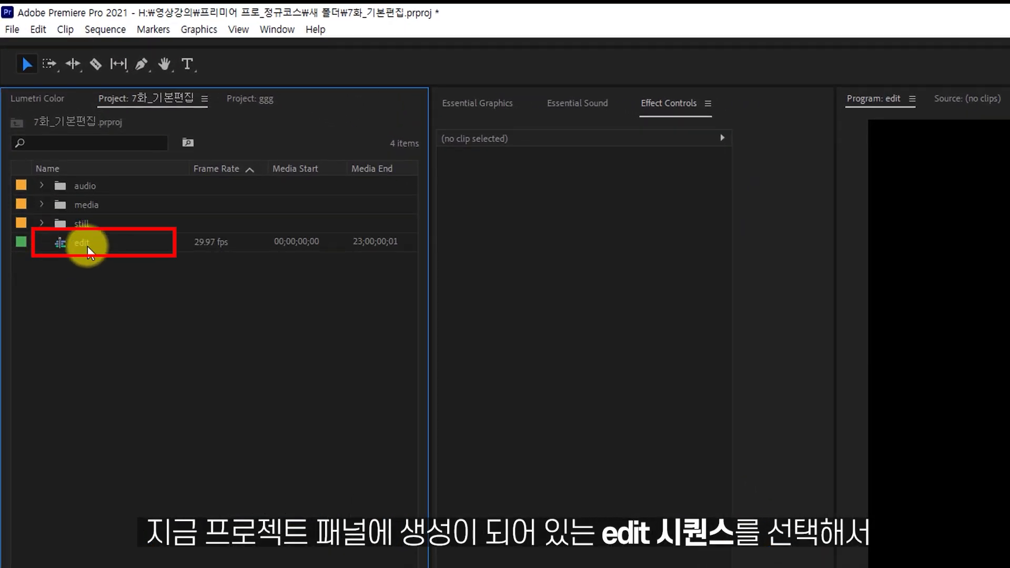
click(88, 247)
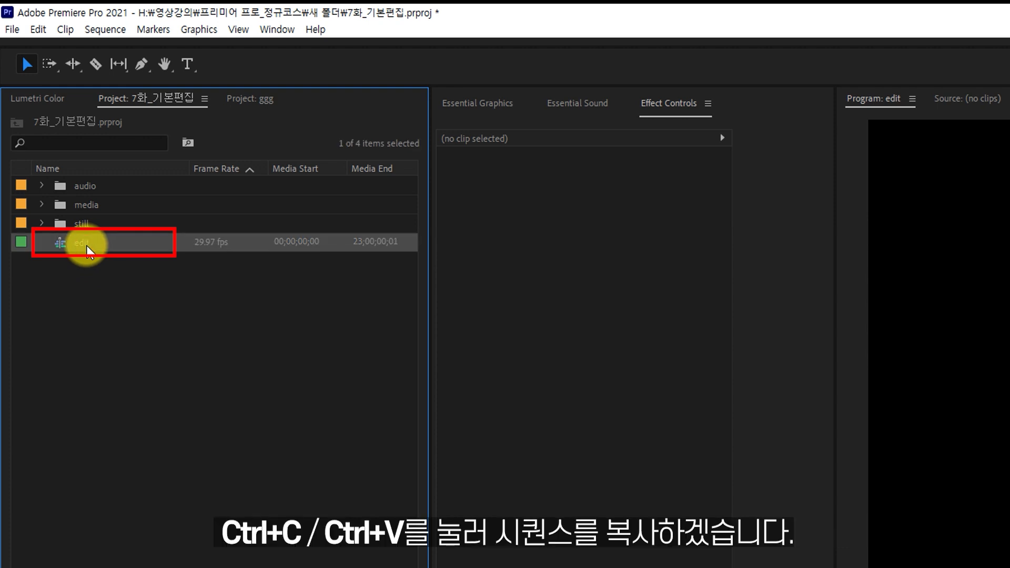
key(ctrl+v)
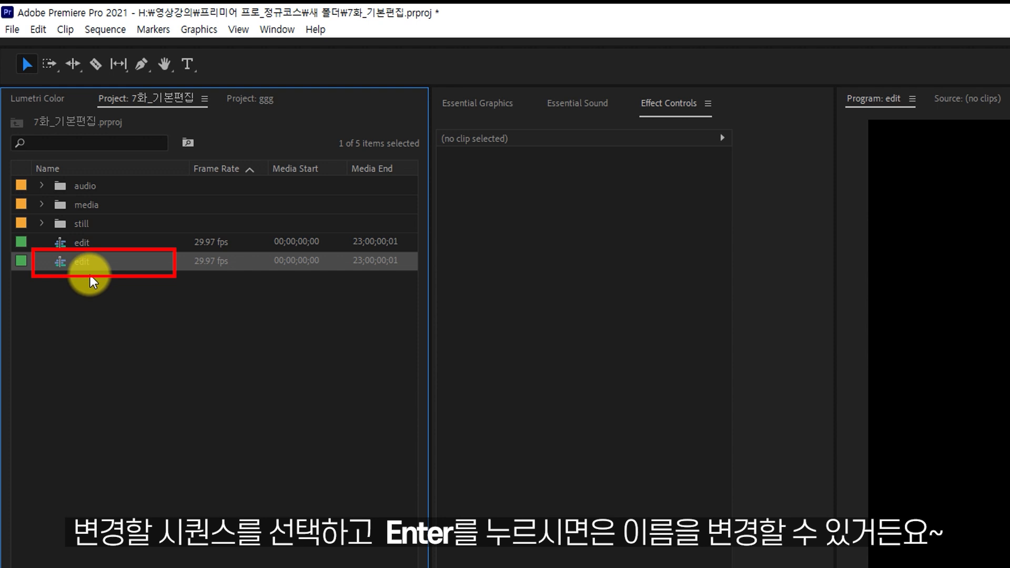
Rename the duplicated edit sequence as ok.
key(Return)
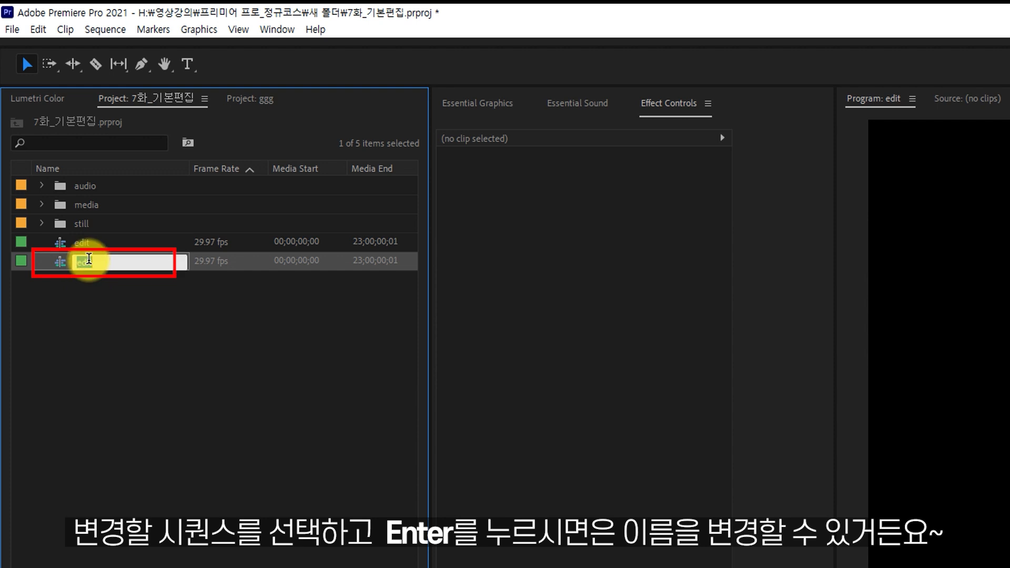
text(ㅇ)
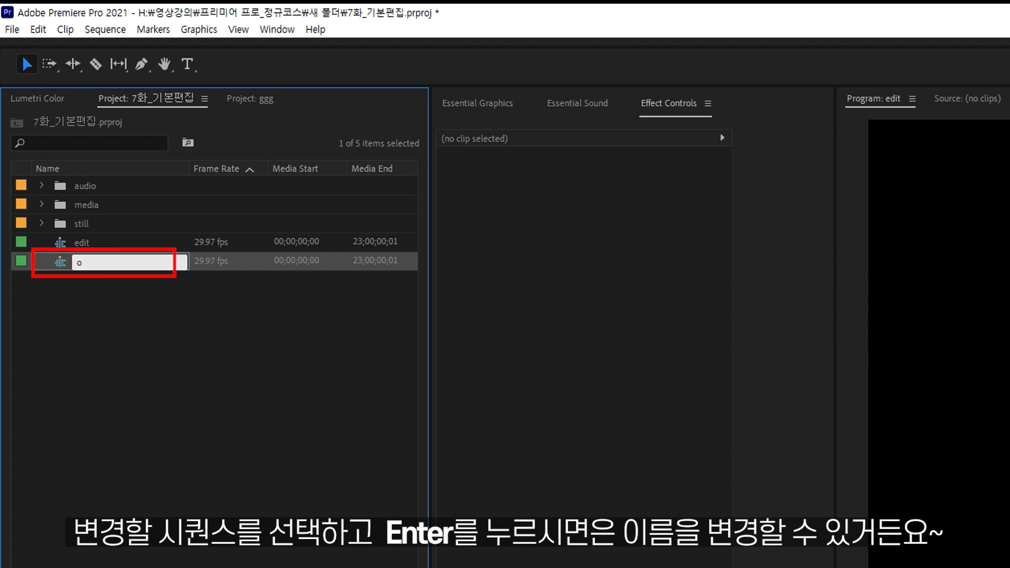
click(88, 257)
key(BackSpace)
text(ok)
key(Return)
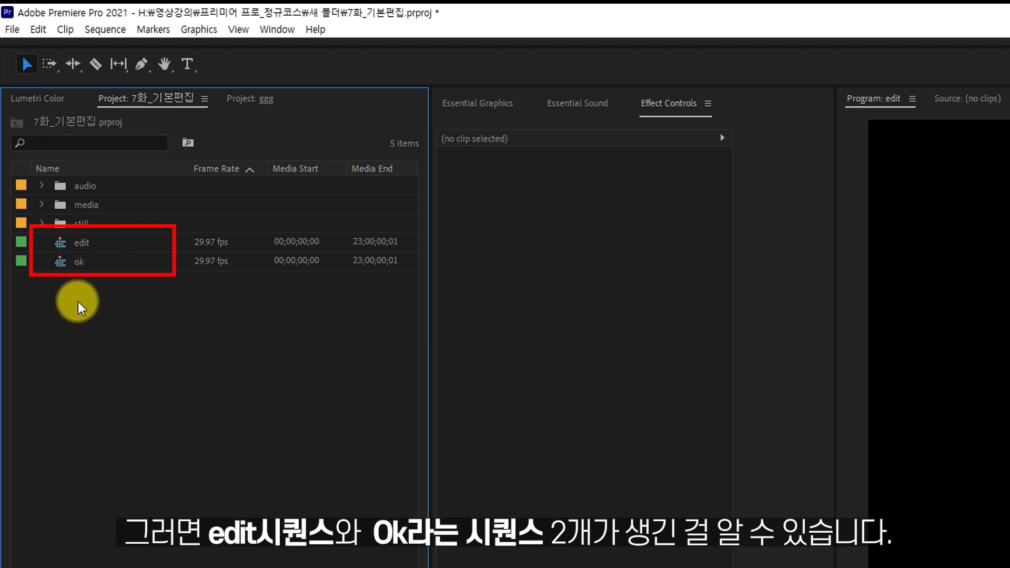
Expand the media and audio bins and open Library - 38919.mp4 in the Source Monitor.
click(73, 208)
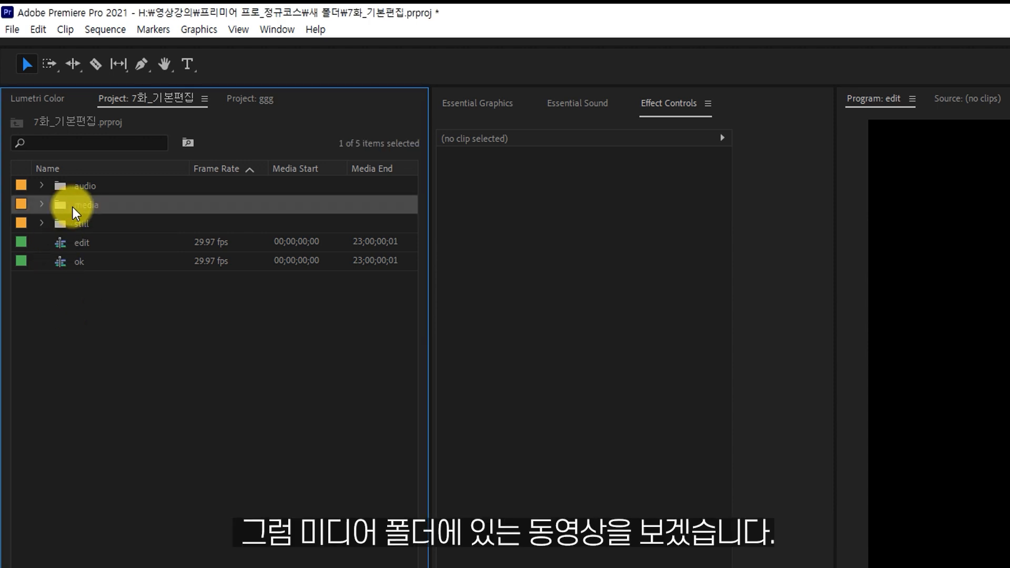
click(40, 208)
click(41, 186)
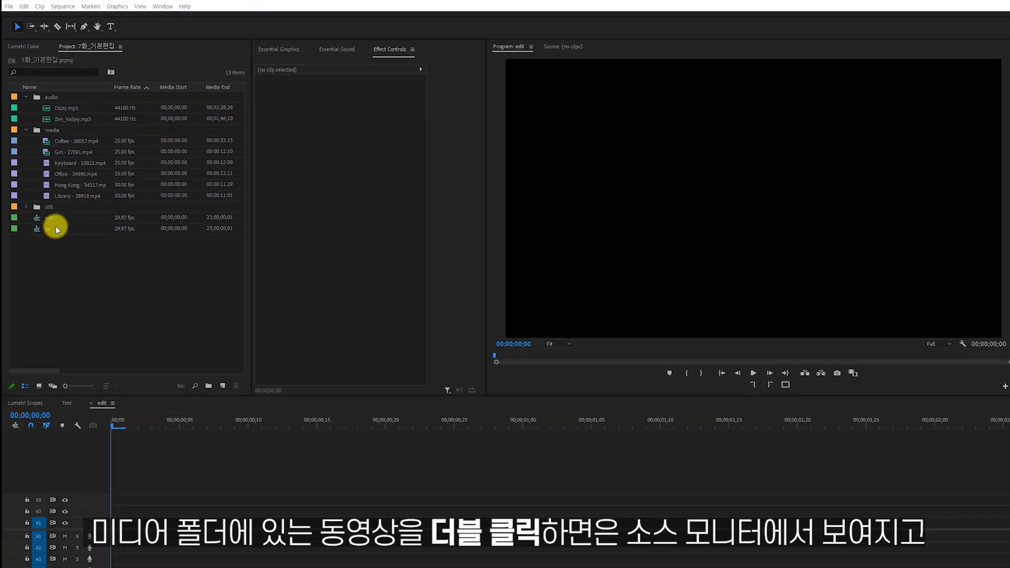
double_click(48, 195)
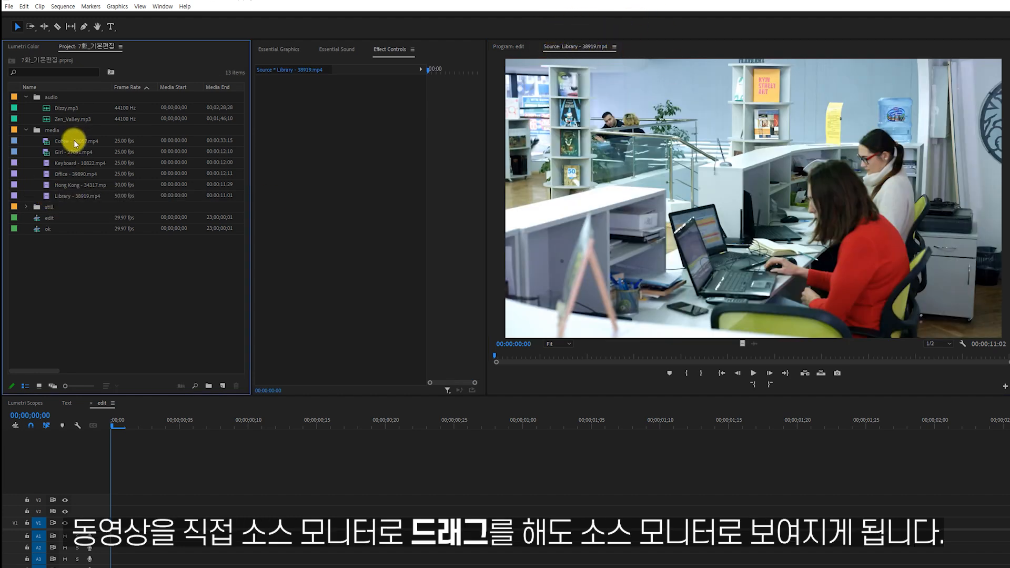
Load Coffee - 38057.mp4 into the Source Monitor and mark an in point at 00:00:01:22 and an out point at 00:00:04:10.
drag(64, 138, 658, 213)
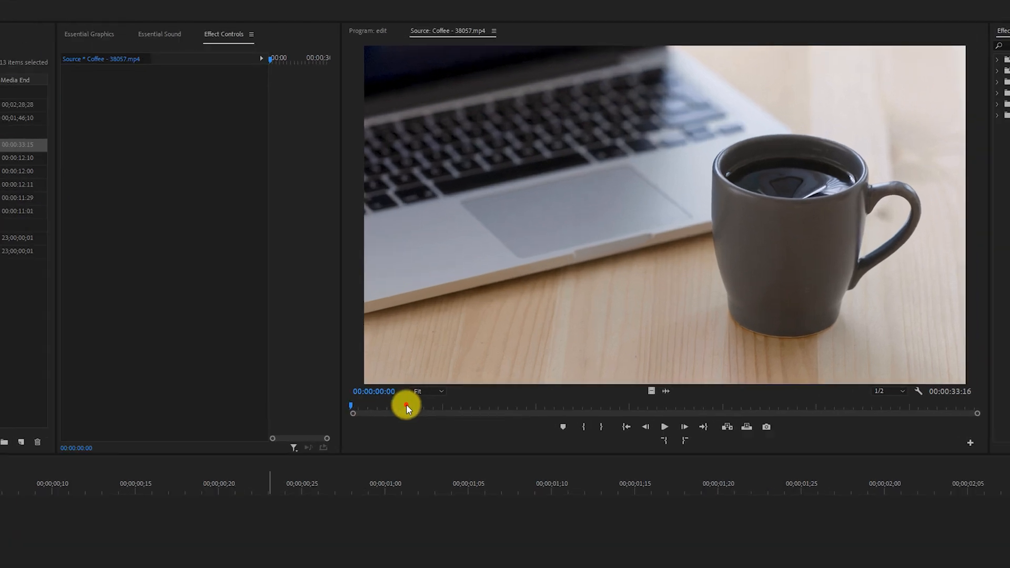
drag(539, 355, 508, 362)
drag(87, 516, 66, 518)
key(space)
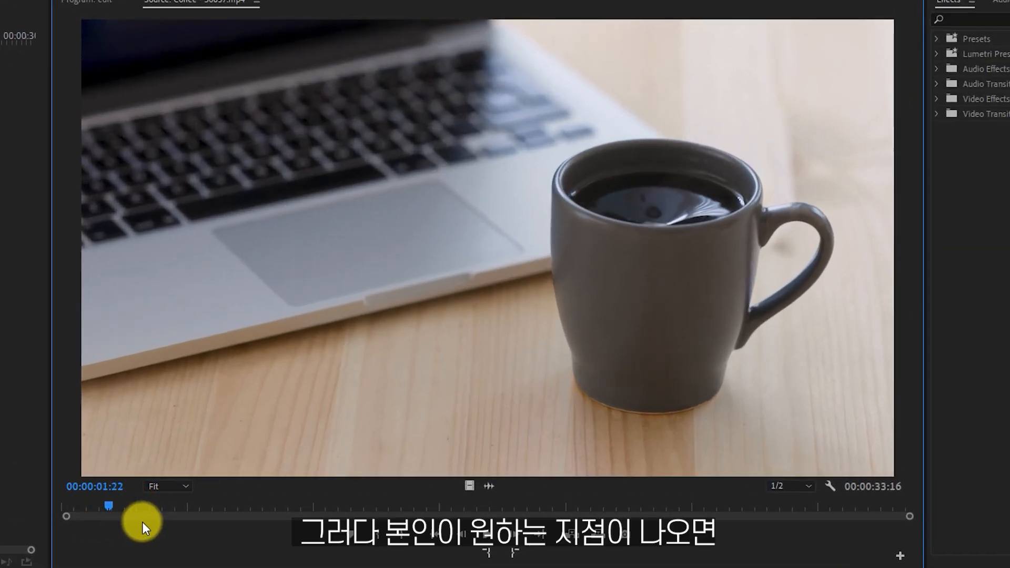
key(i)
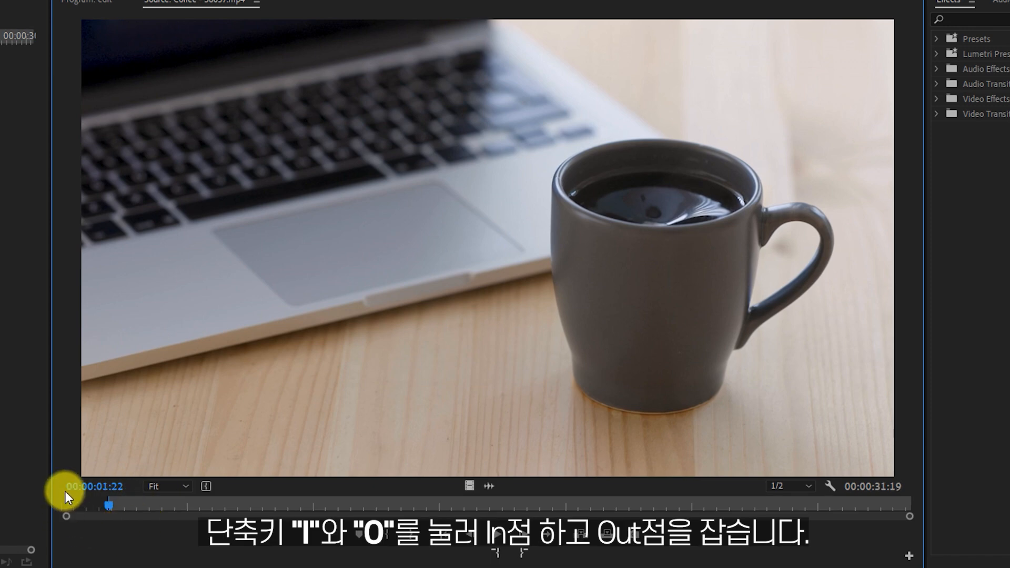
key(space)
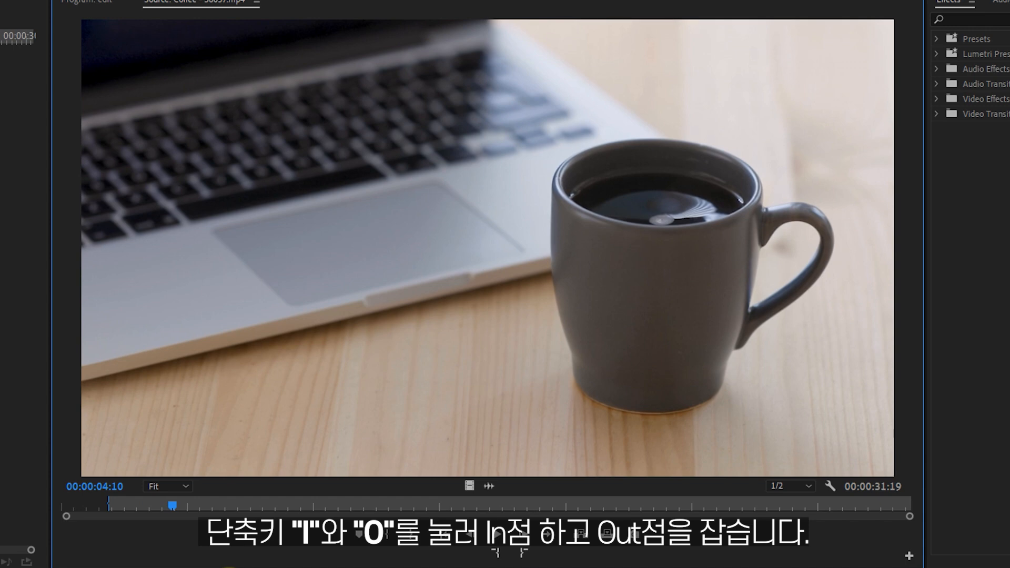
key(o)
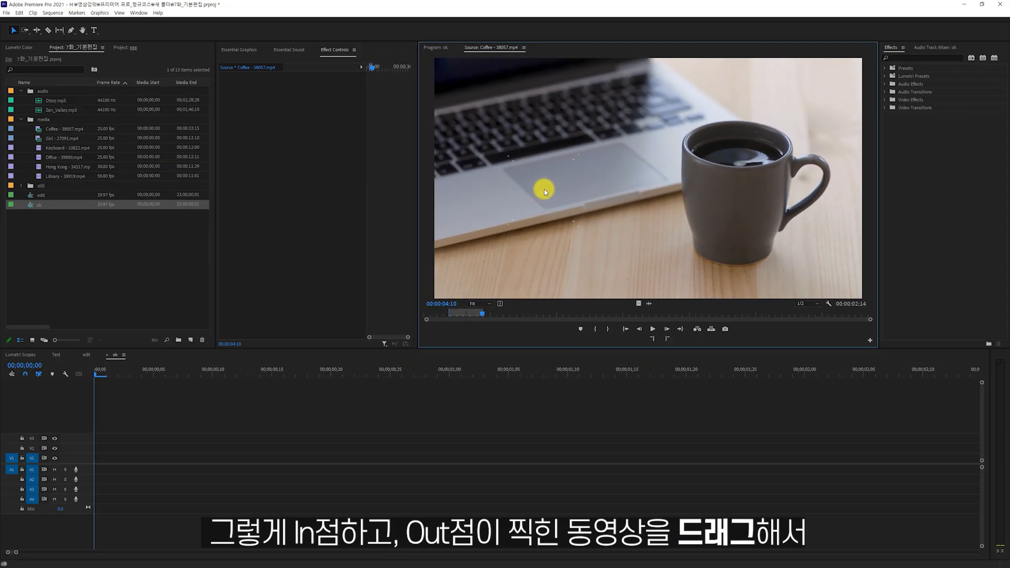
Place the marked Coffee range on V1 of the ok sequence and ripple delete the empty gap in front of it.
drag(545, 192, 100, 468)
click(568, 303)
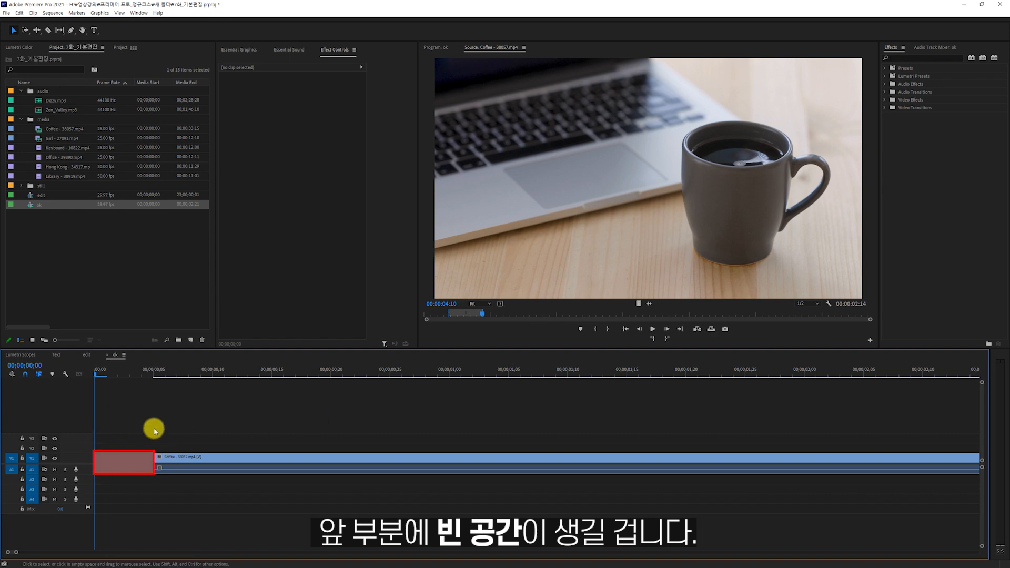
click(148, 456)
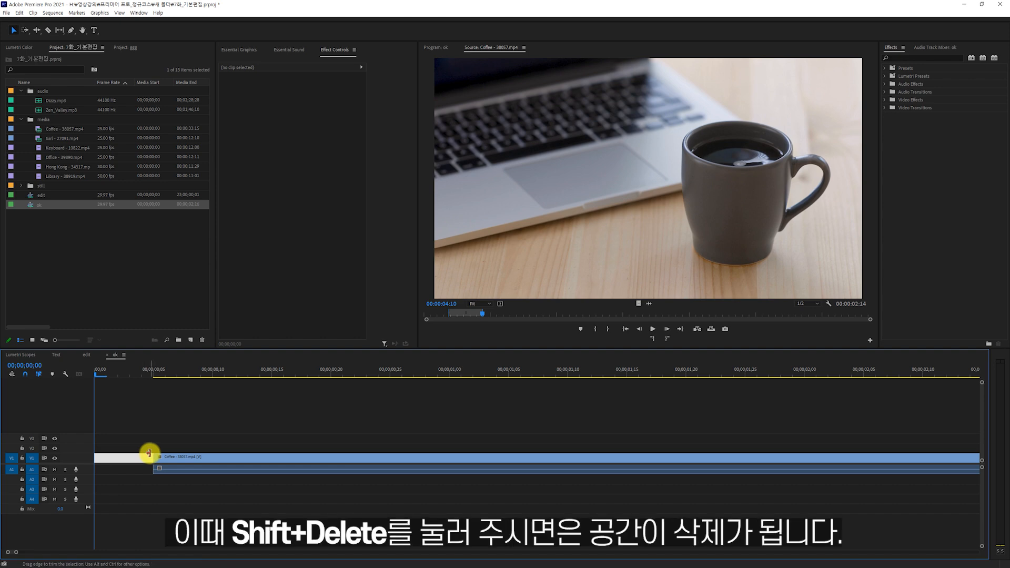
key(shift+Delete)
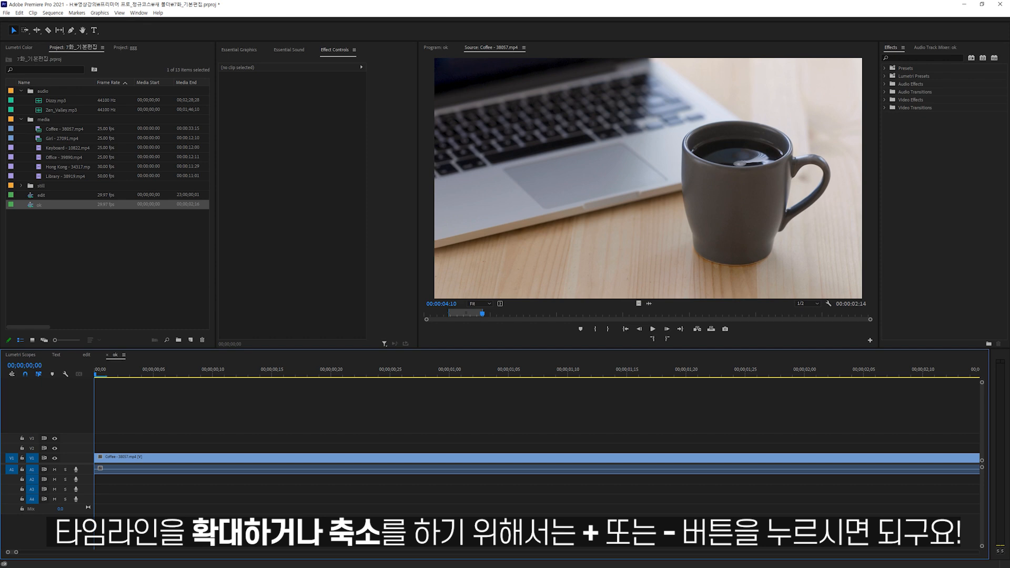
Zoom the timeline out and in, and fit the whole ok sequence in view.
click(203, 389)
key(minus)
key(minus)
key(minus)
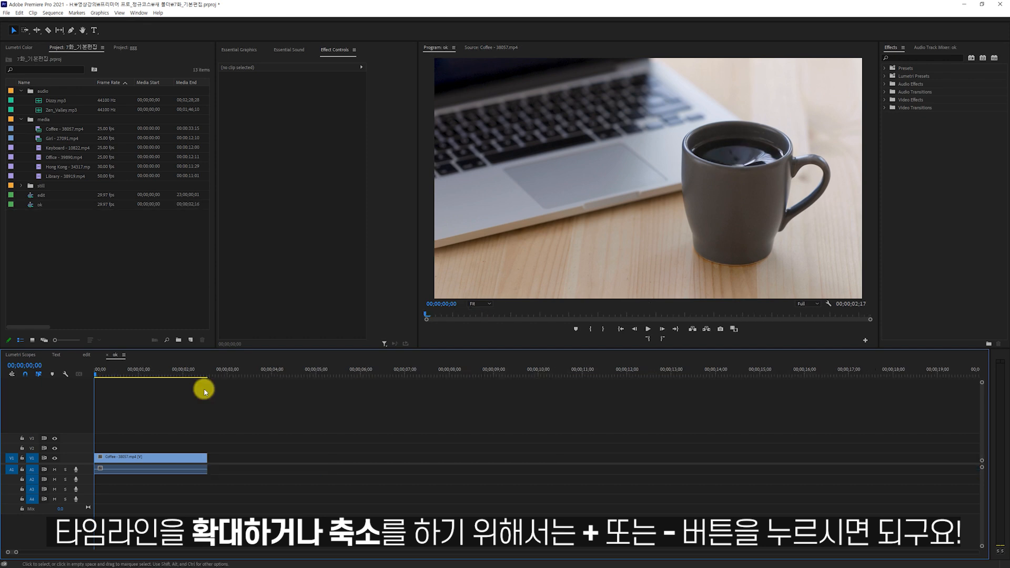
key(equal)
key(equal)
key(equal)
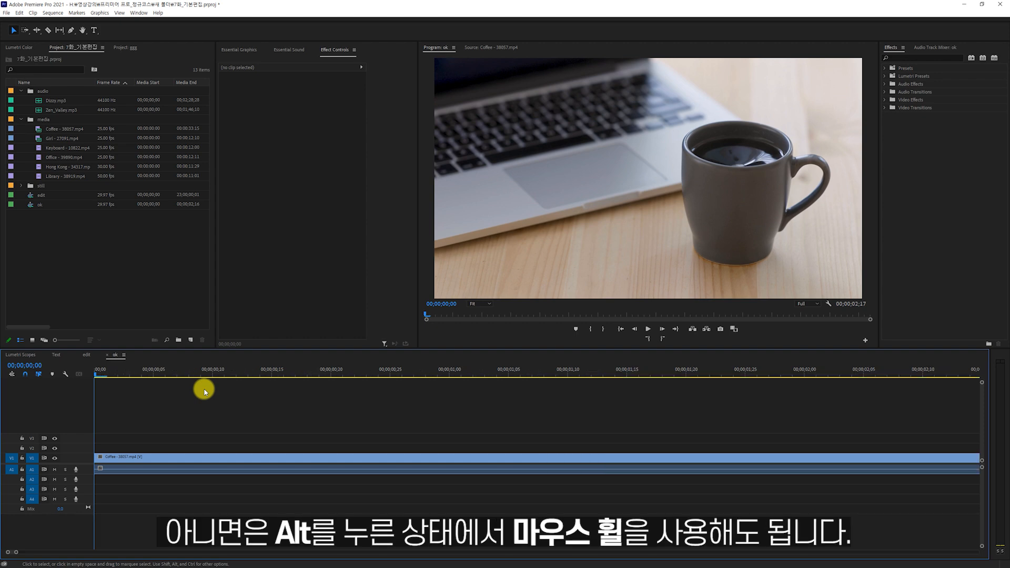
scroll(204, 392, down, 5)
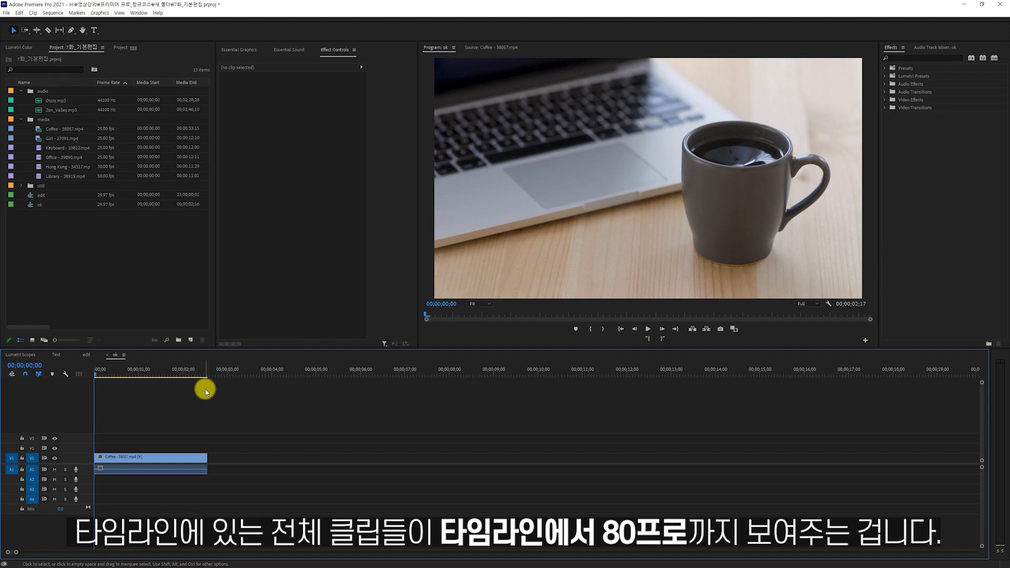
key(backslash)
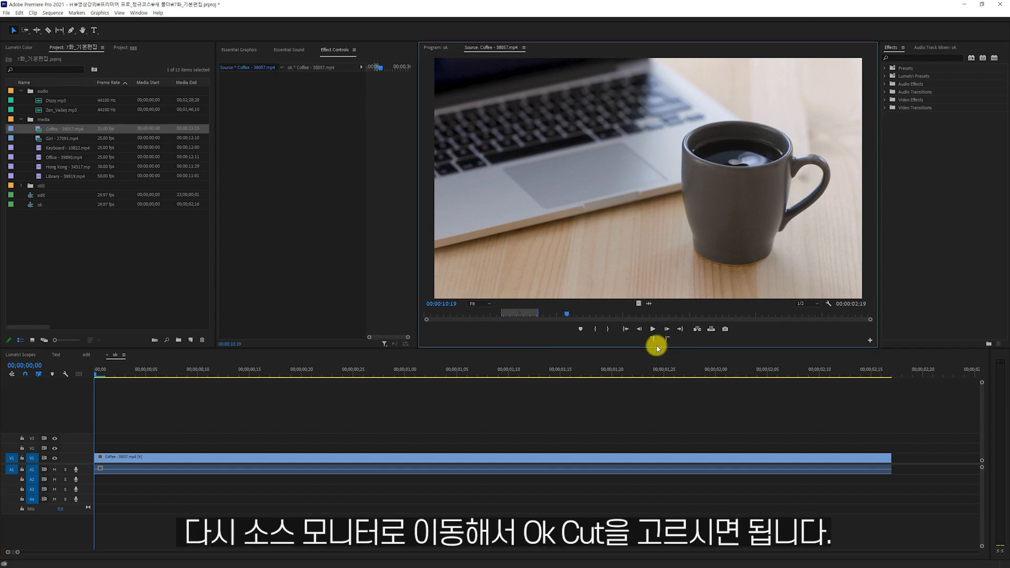
Mark Coffee - 38057.mp4 from 00:00:10:19 to 00:00:13:20 and append that range directly after the first clip on V1.
key(i)
key(space)
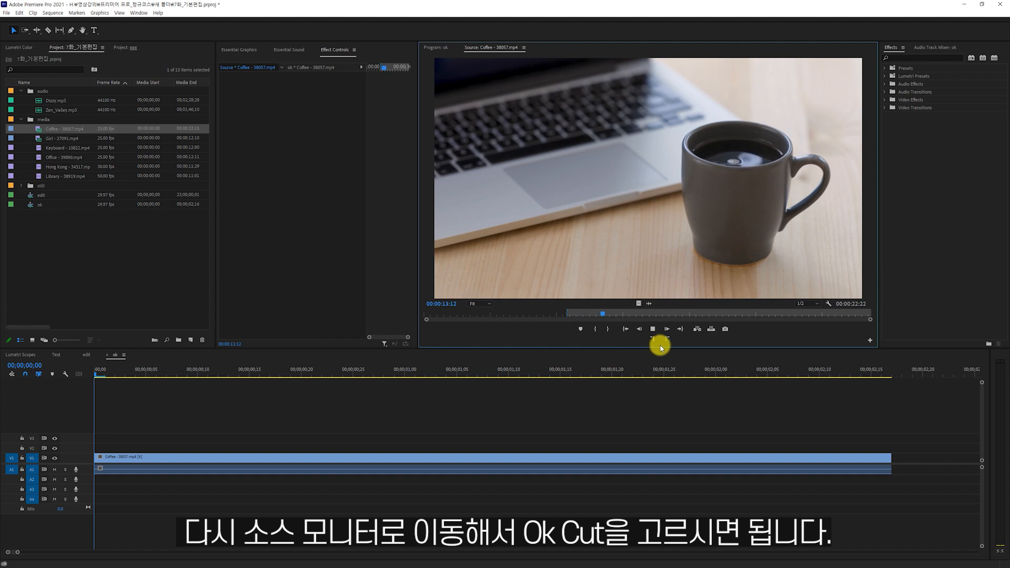
key(space)
key(o)
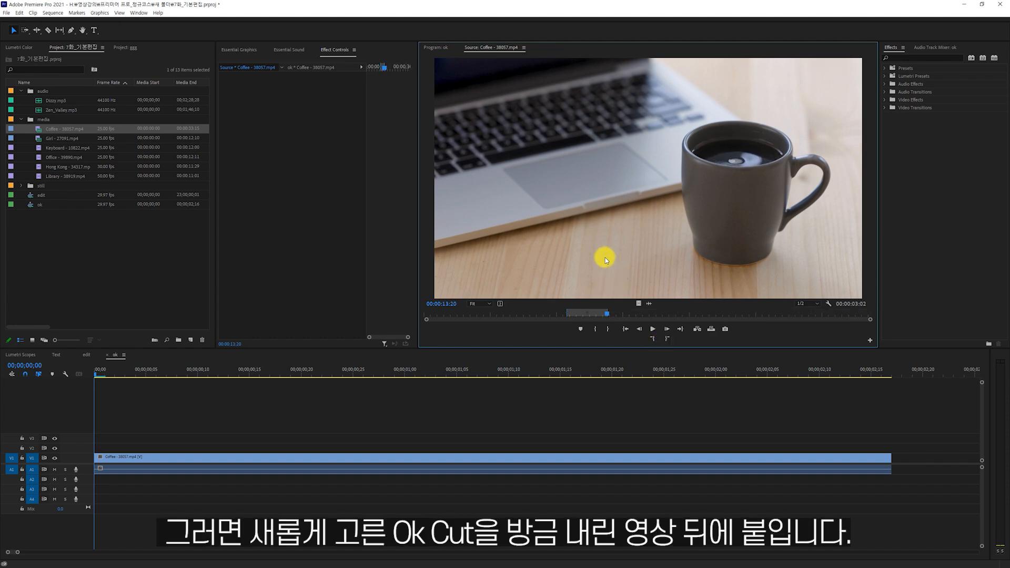
drag(609, 252, 889, 464)
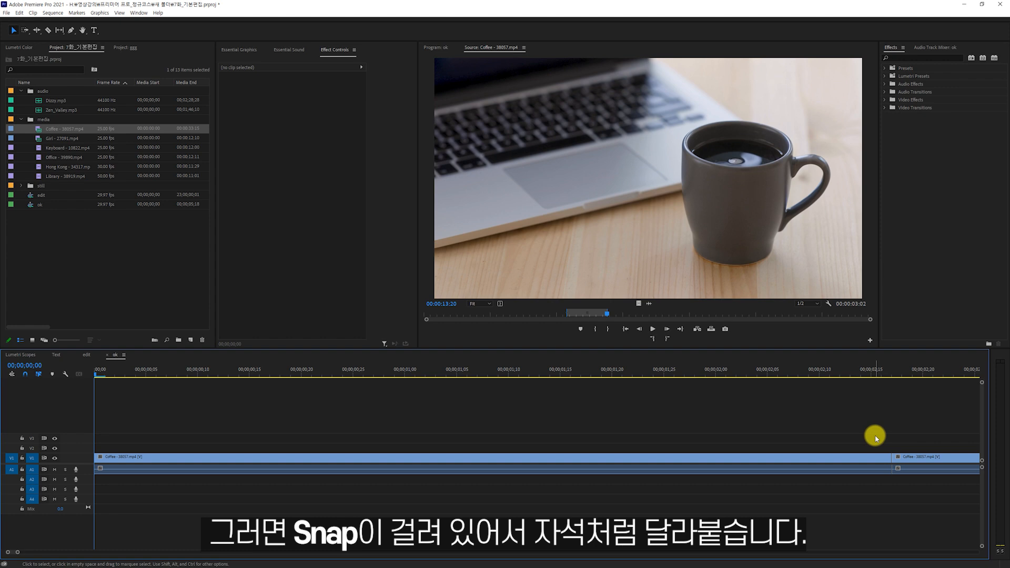
key(backslash)
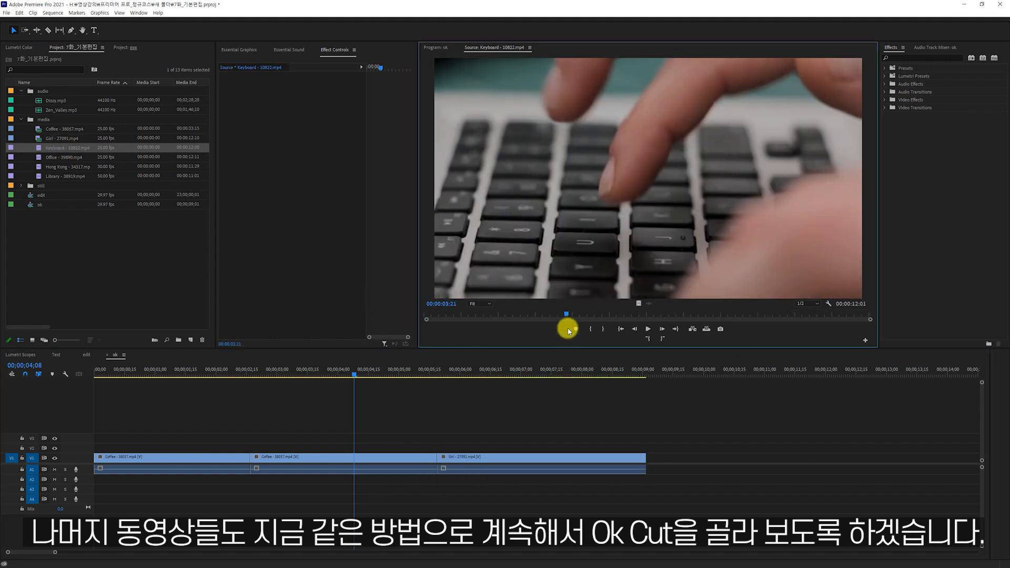
Append the chosen video cuts of the Keyboard and Office clips on V1 and open the Hong Kong clip as the source.
drag(638, 304, 668, 451)
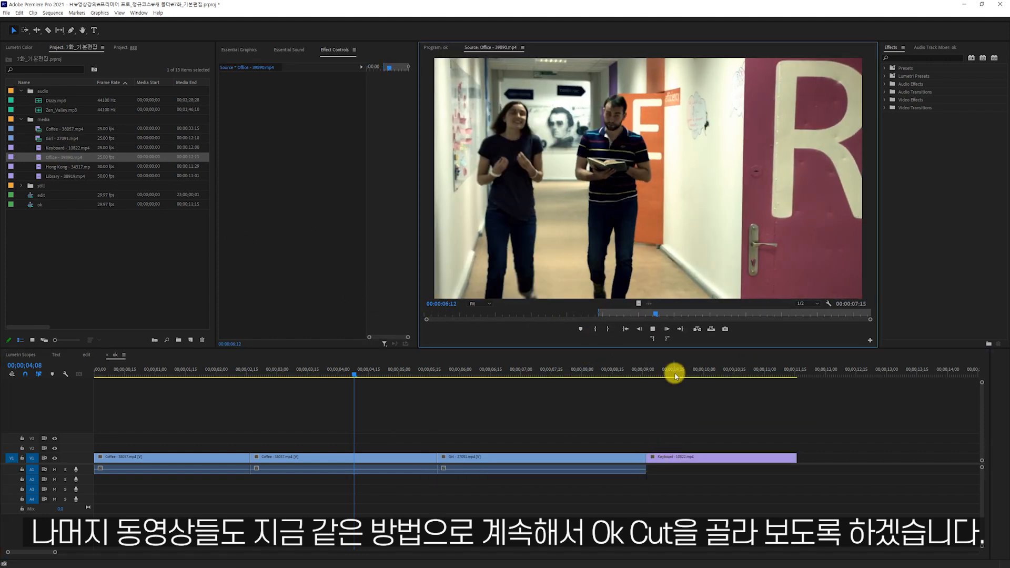
drag(638, 304, 803, 463)
double_click(60, 166)
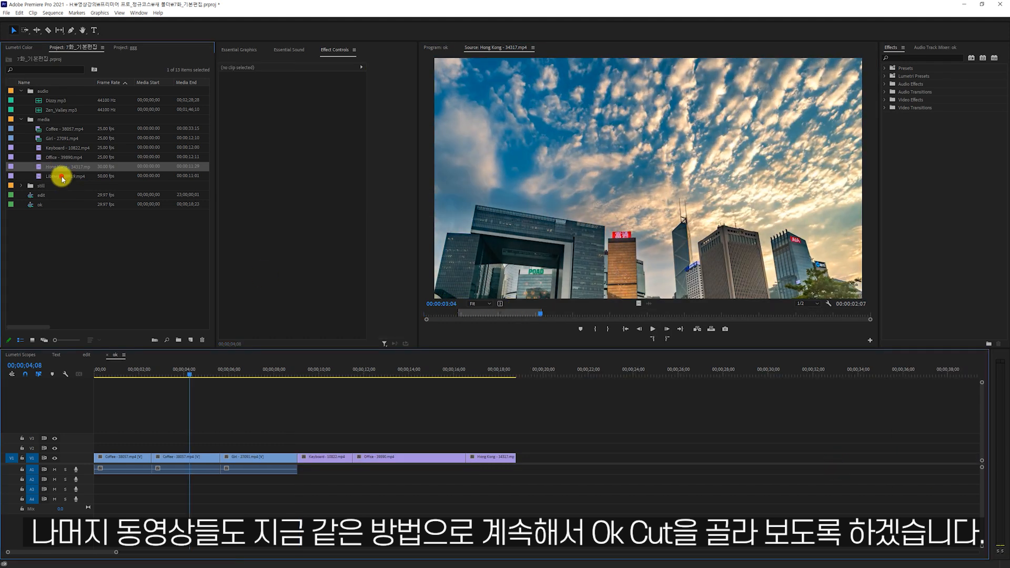
Append a marked section of Library - 38919.mp4, video only, after the Hong Kong clip on V1 and play back the sequence there.
double_click(63, 177)
key(space)
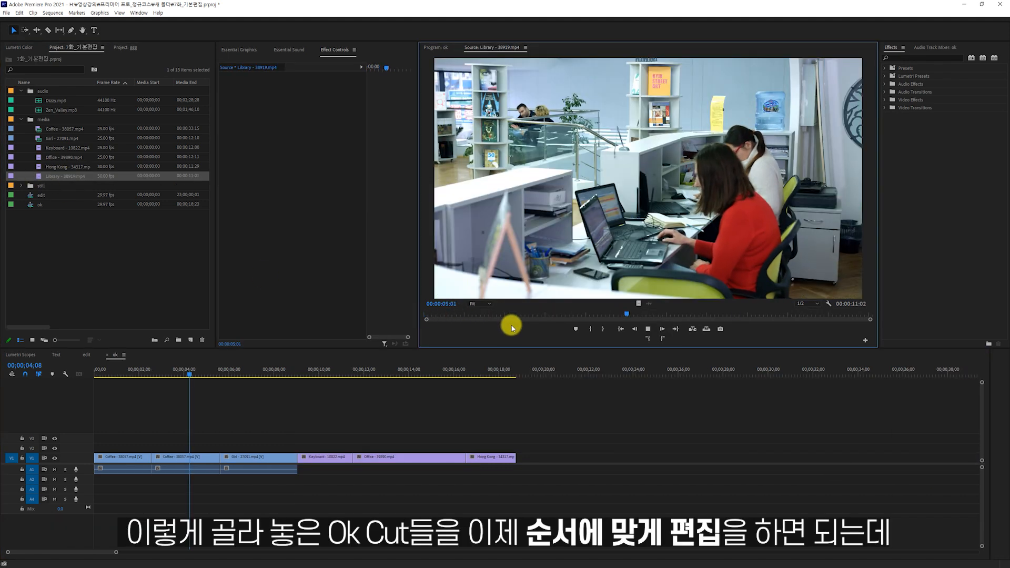
click(805, 315)
key(i)
key(space)
drag(639, 303, 520, 458)
drag(108, 374, 539, 467)
key(space)
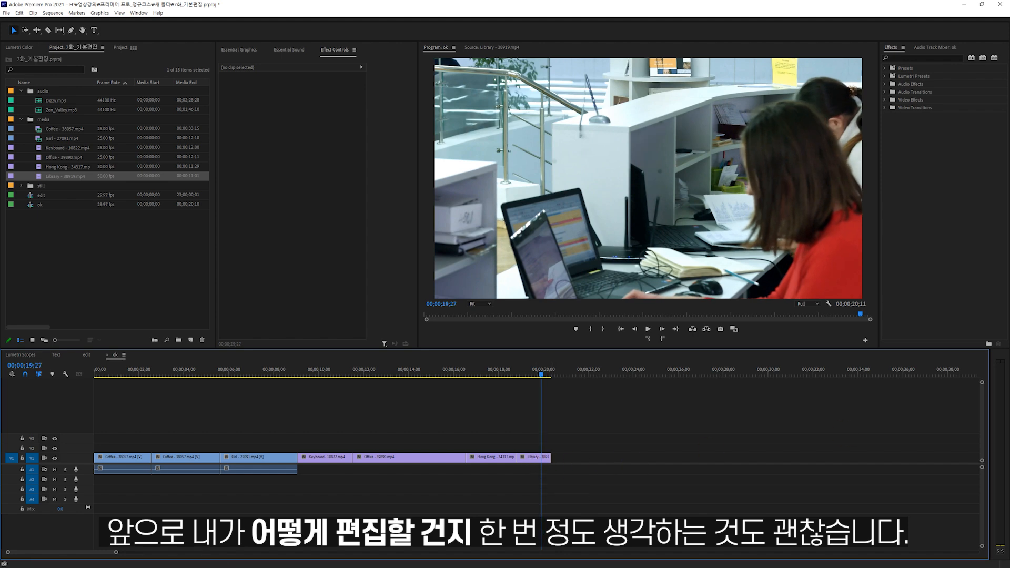
Copy the Hong Kong clip from the ok sequence and paste it at the start of V1 in the edit sequence.
drag(417, 374, 488, 444)
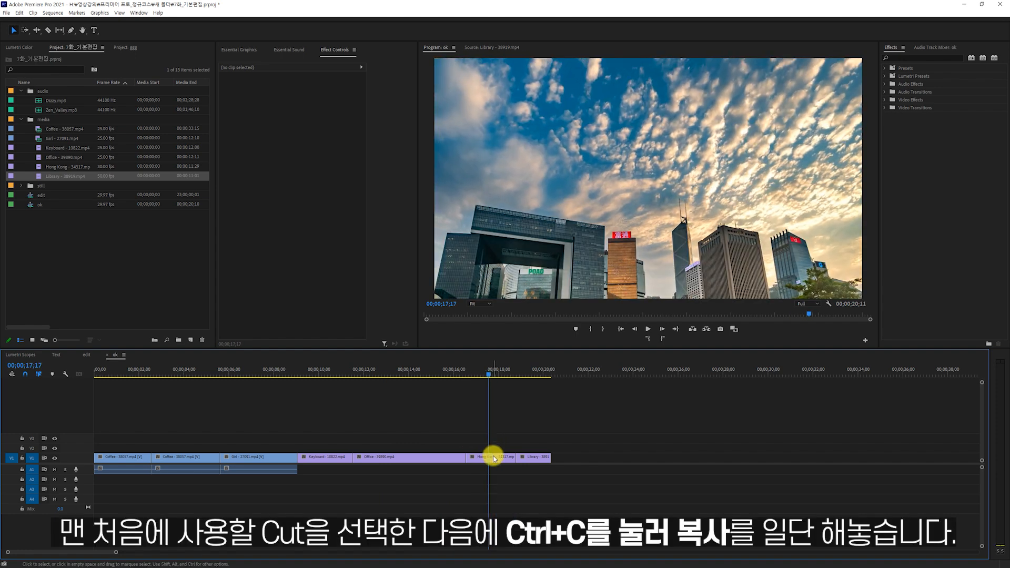
click(494, 458)
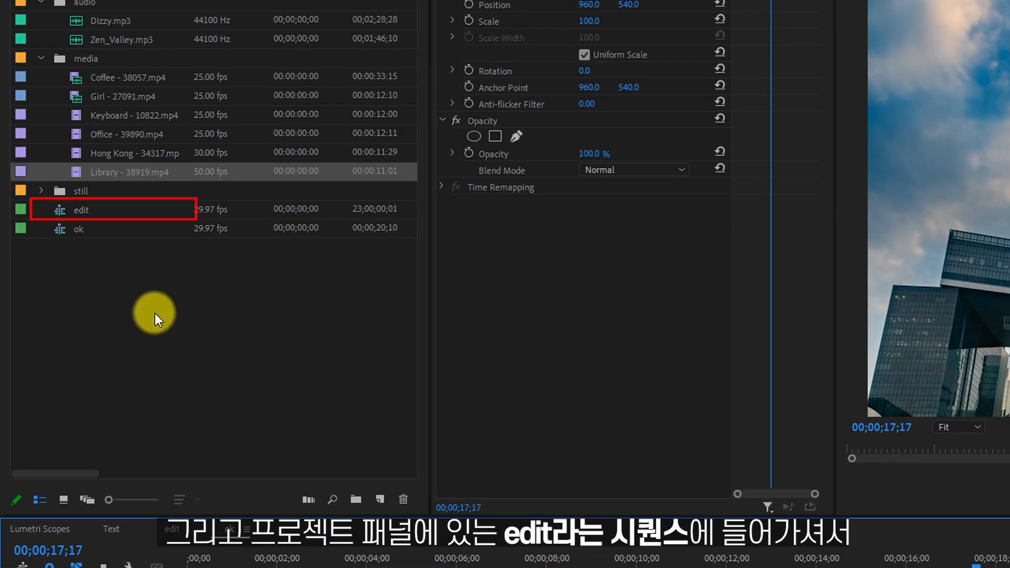
click(78, 212)
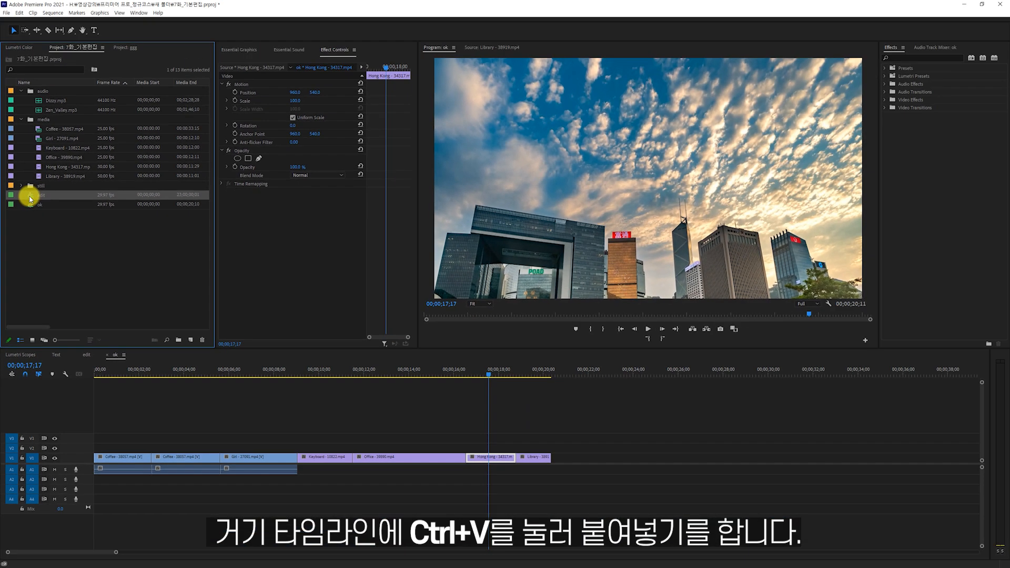
double_click(29, 196)
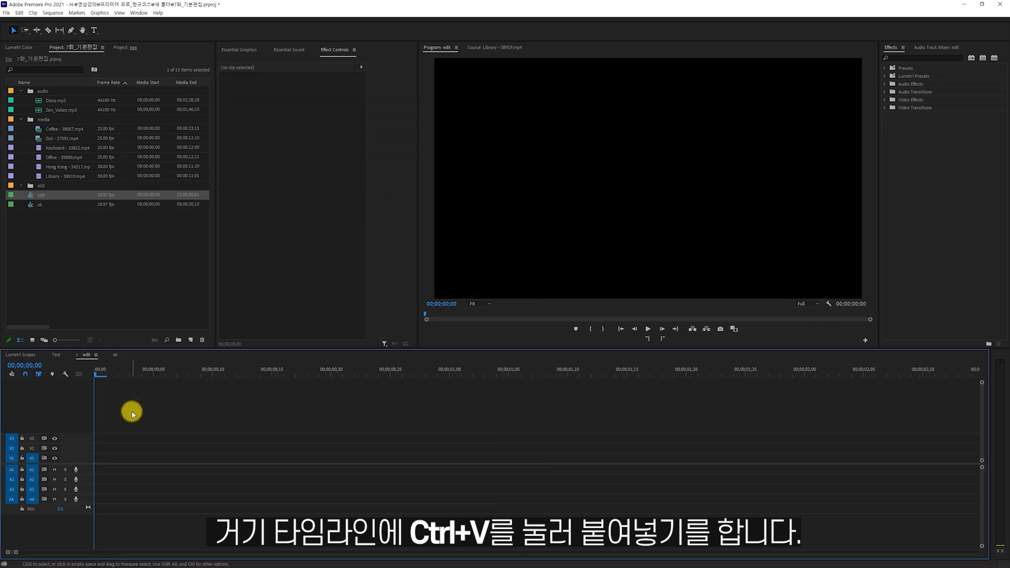
key(ctrl+v)
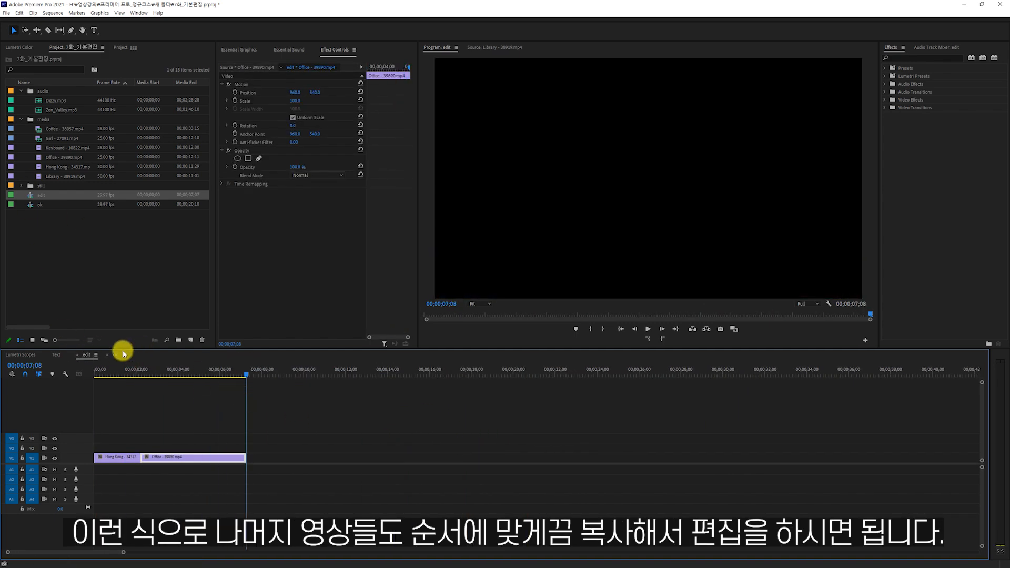
Copy the Office clip and the second Coffee clip from the ok sequence and append them in the edit sequence.
click(124, 354)
drag(147, 370, 167, 399)
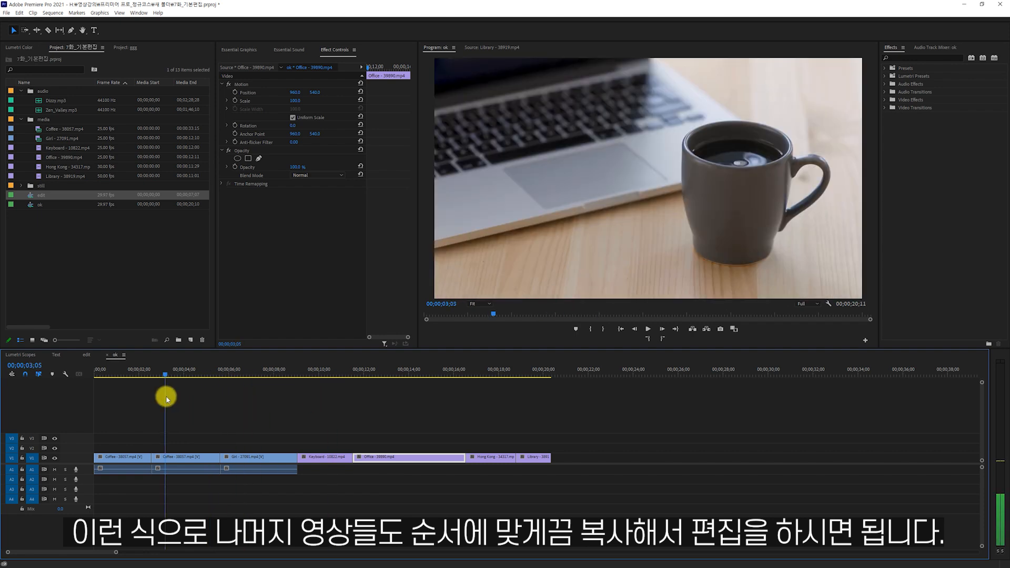
click(194, 457)
click(87, 354)
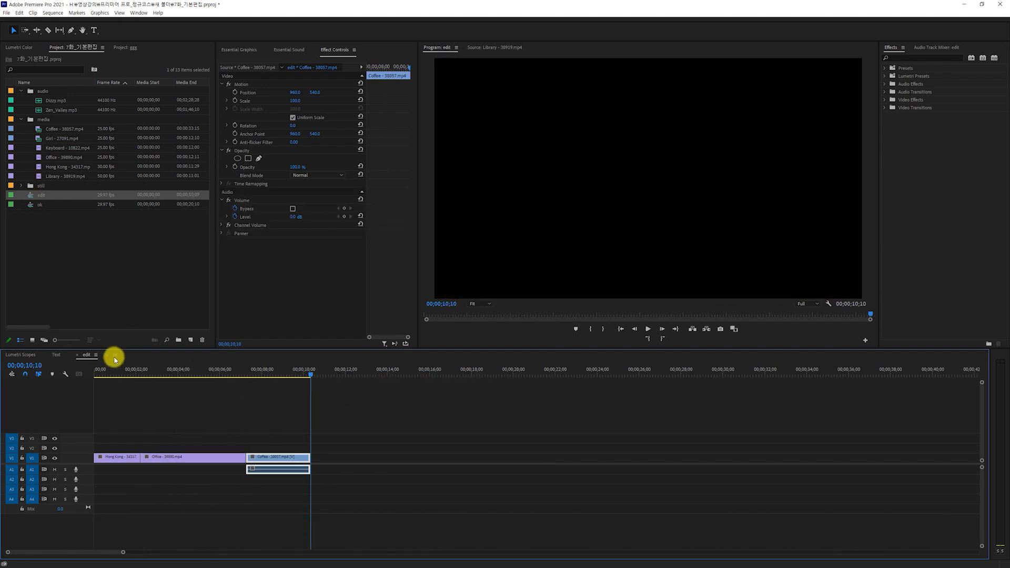
Copy the Library clip from the ok sequence and paste it after the Coffee clip in the edit sequence.
click(115, 355)
drag(210, 373, 534, 434)
click(542, 459)
key(ctrl+c)
click(86, 355)
key(ctrl+v)
drag(306, 374, 343, 379)
Copy the Keyboard clip from the ok sequence and paste it after the Library clip in the edit sequence.
click(115, 356)
click(87, 355)
click(117, 355)
drag(468, 376, 250, 380)
click(319, 457)
key(ctrl+c)
click(86, 354)
click(343, 377)
key(ctrl+v)
Copy the Girl clip from the ok sequence and paste it at the end of the edit sequence.
click(115, 355)
click(240, 456)
key(ctrl+c)
click(91, 355)
key(ctrl+v)
Play the edit sequence from the start and ripple trim the end of the Hong Kong clip to 00;00;01;23.
key(Home)
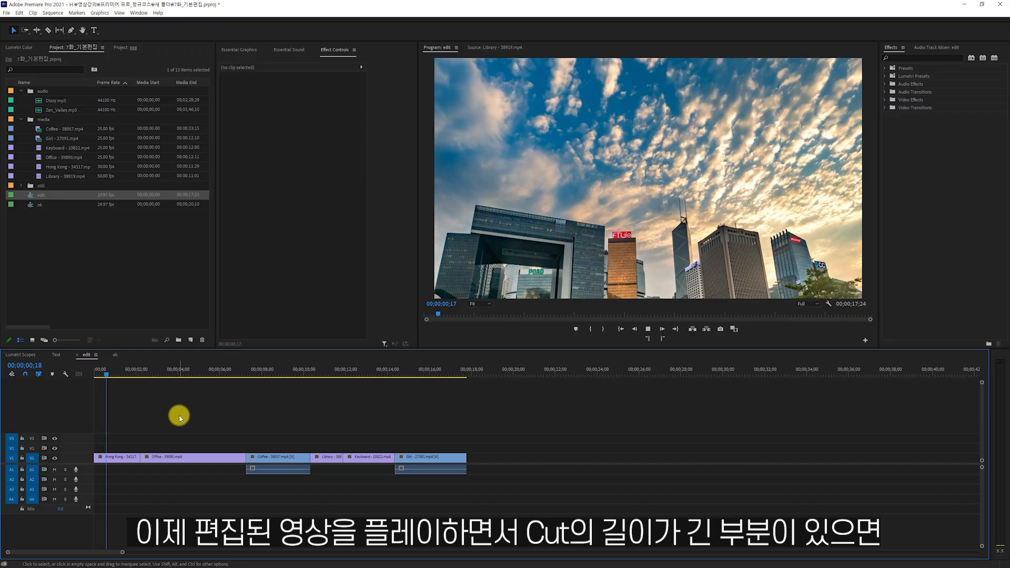
click(113, 461)
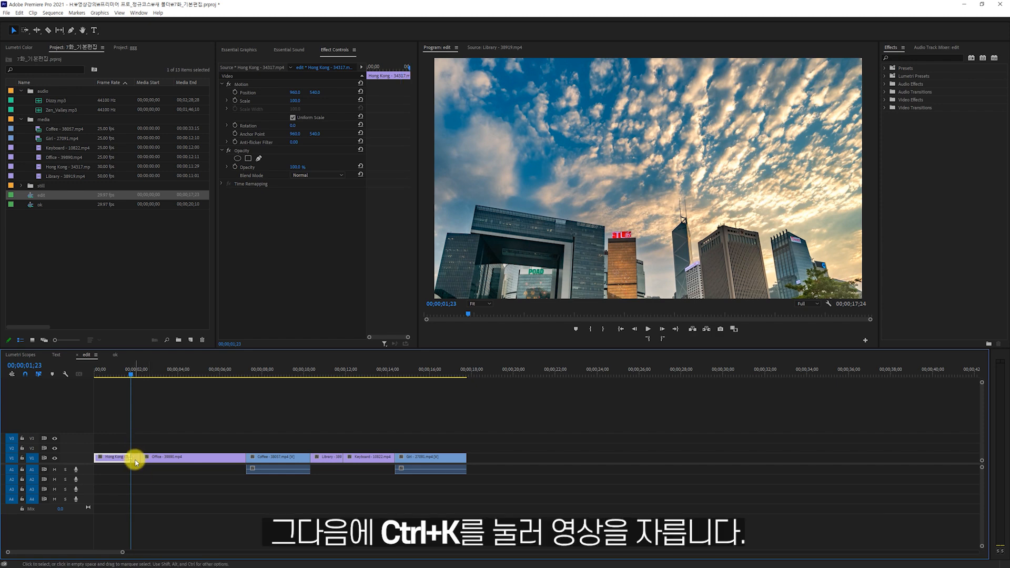
key(w)
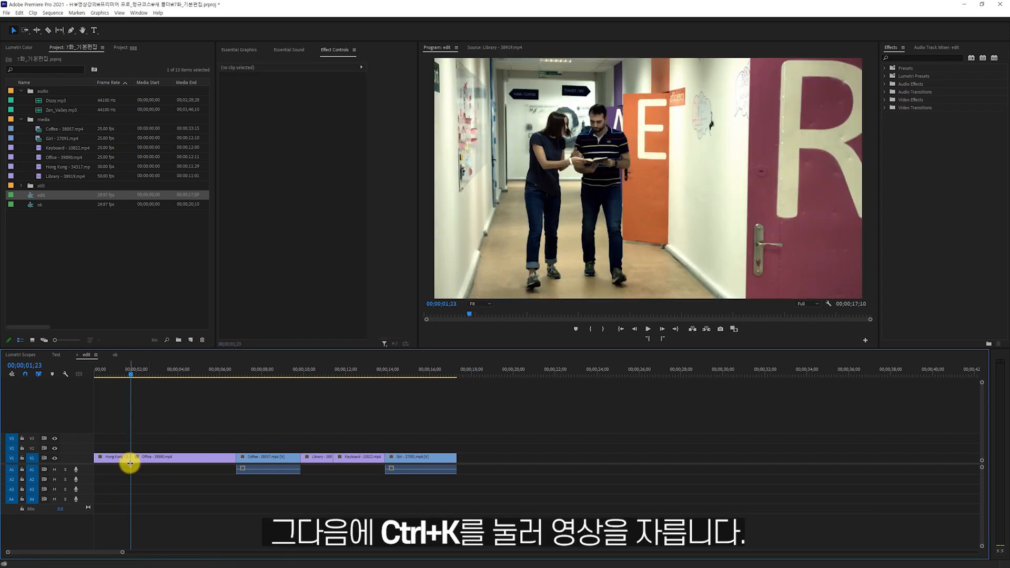
Split the Office clip at 00;00;04;01, ripple delete its first part, and ripple trim its end to 00;00;04;08.
key(space)
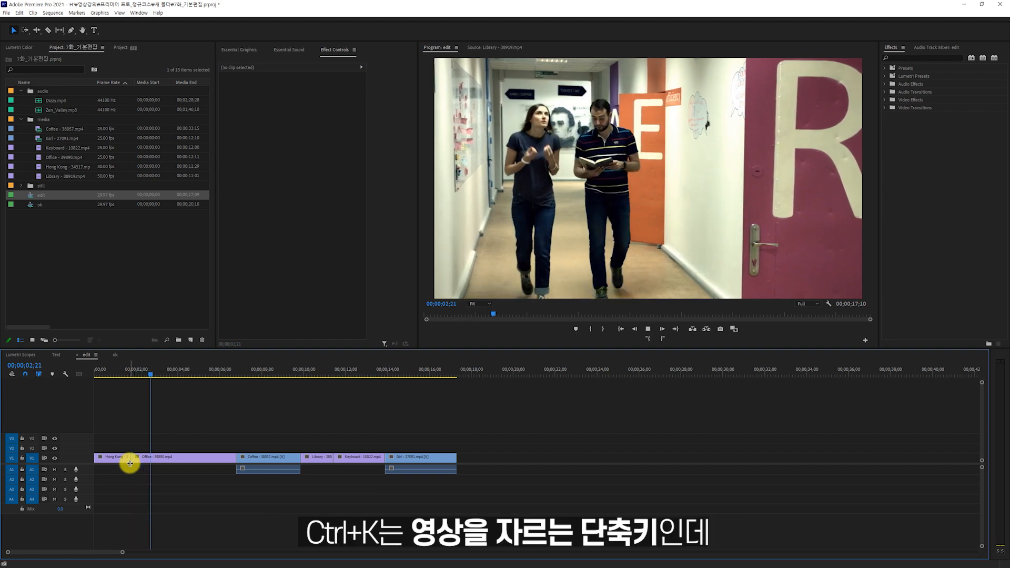
key(space)
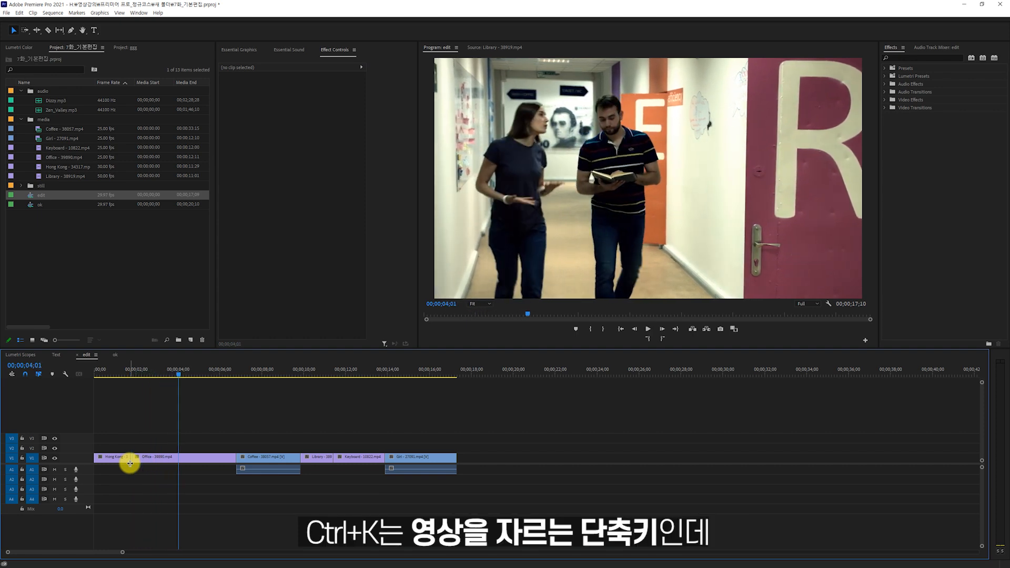
click(207, 456)
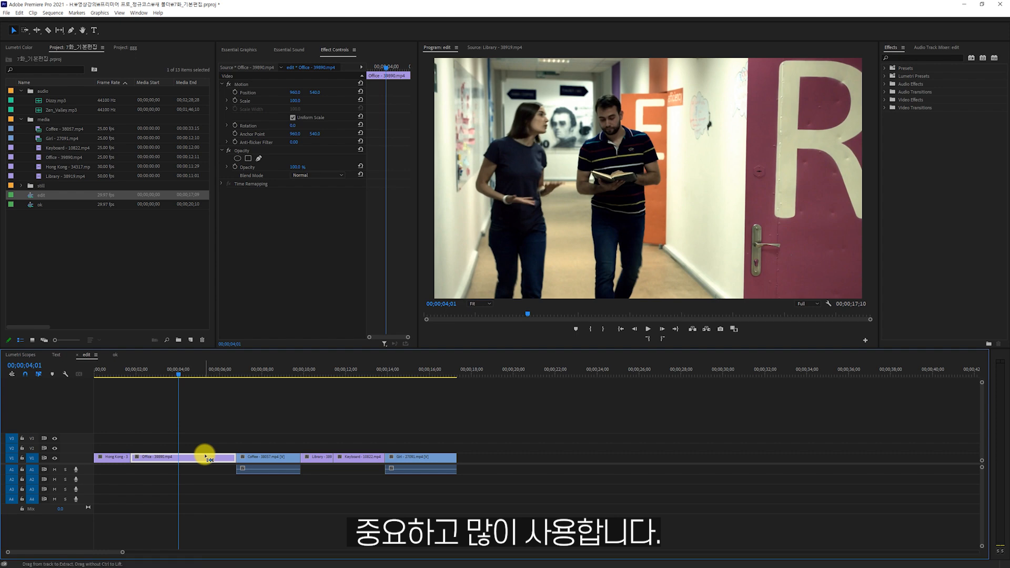
key(ctrl+k)
click(150, 457)
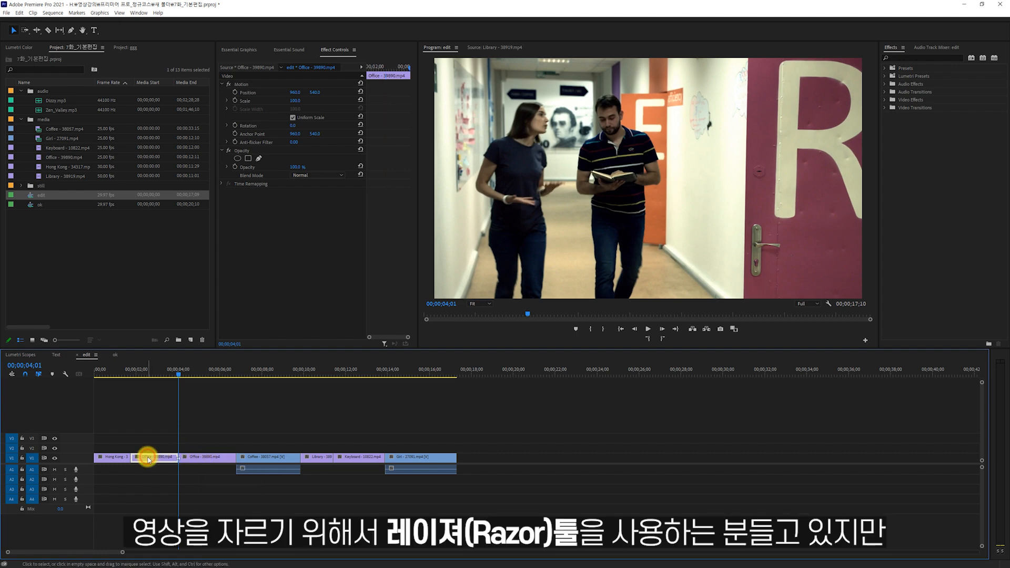
key(shift+Delete)
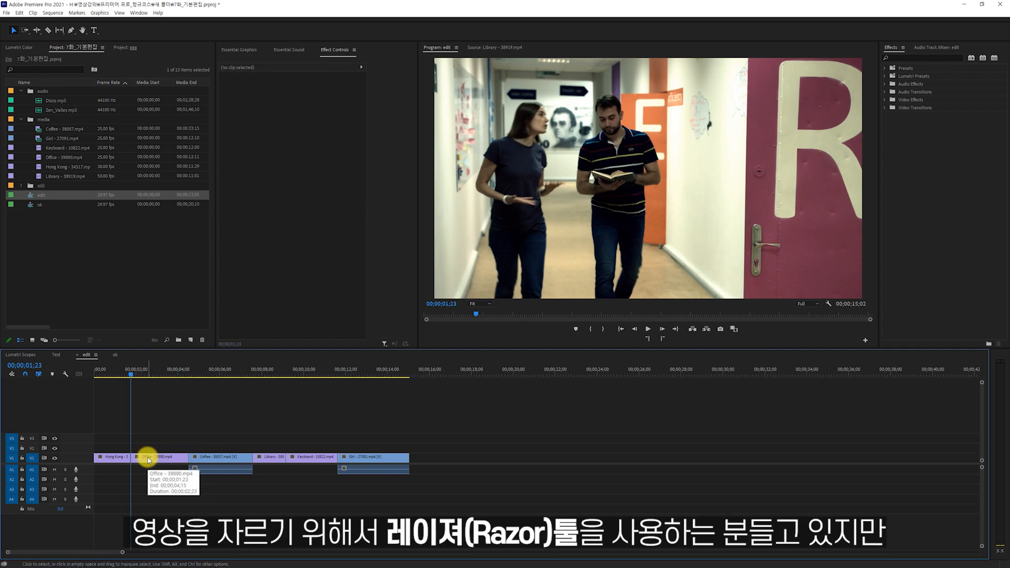
key(space)
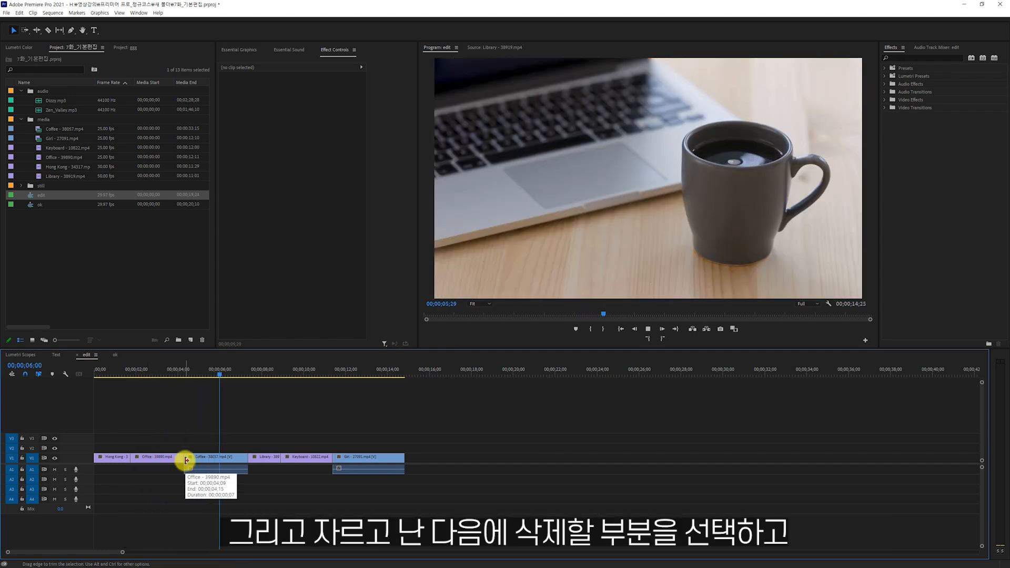
Ripple delete the part of the Coffee clip after 00;00;06;06 and the opening of the Library clip up to 00;00;06;23.
click(200, 462)
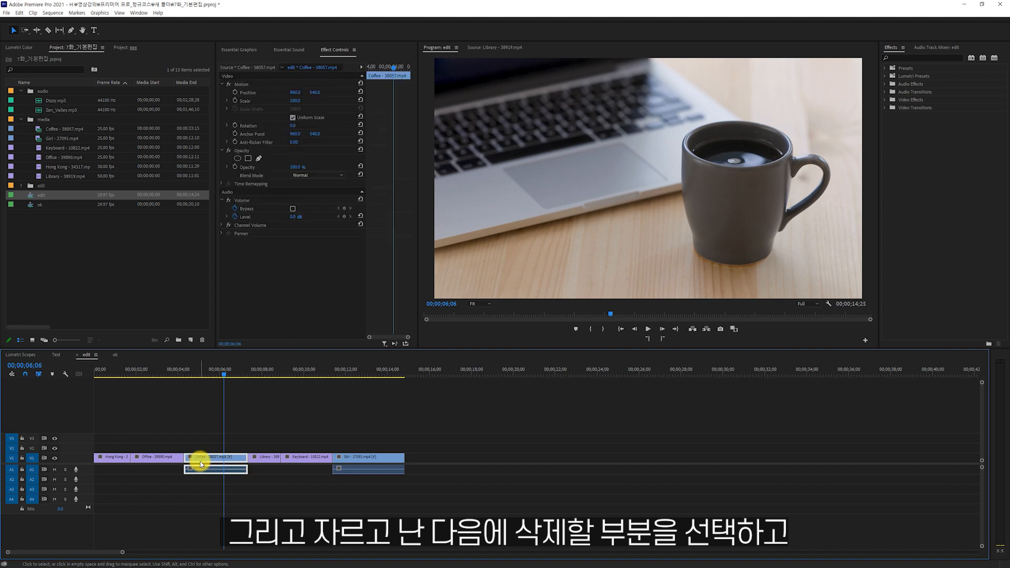
key(ctrl+k)
click(231, 467)
key(shift+Delete)
drag(234, 372, 235, 374)
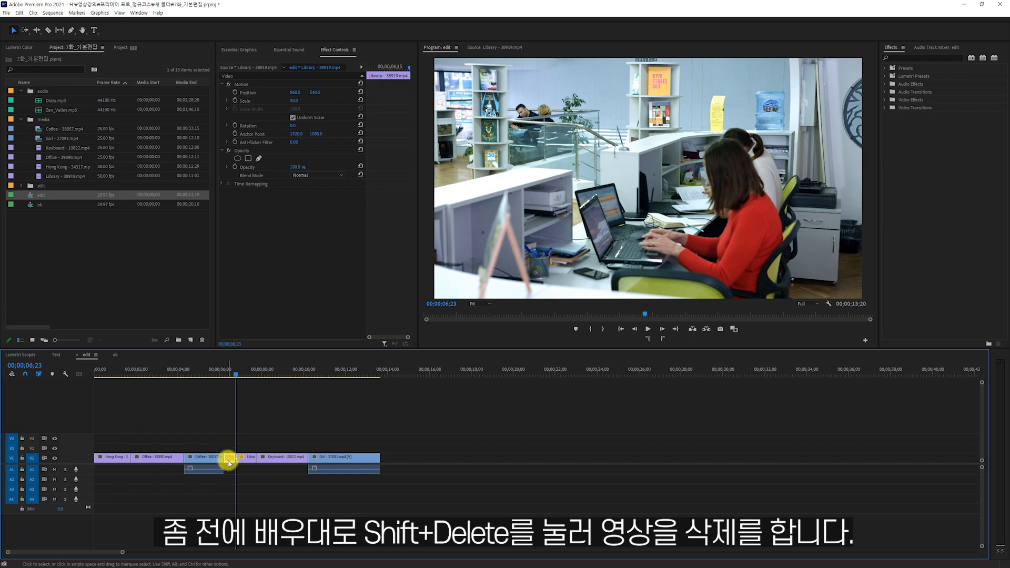
key(shift+Delete)
Split the Keyboard clip at 00;00;08;18 and ripple delete the part after the cut.
key(space)
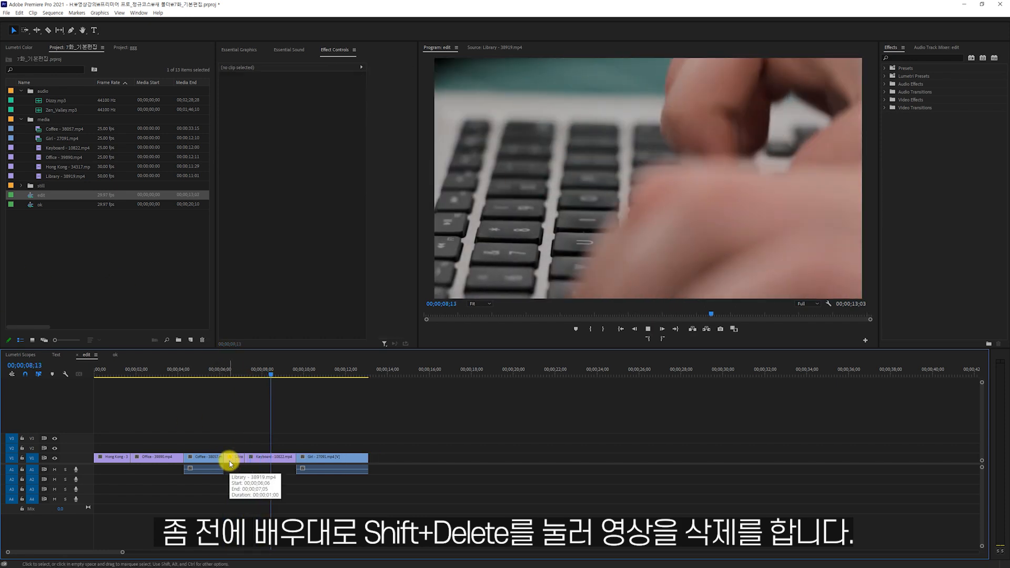
click(261, 456)
key(ctrl+k)
scroll(273, 443, down, 1)
click(276, 458)
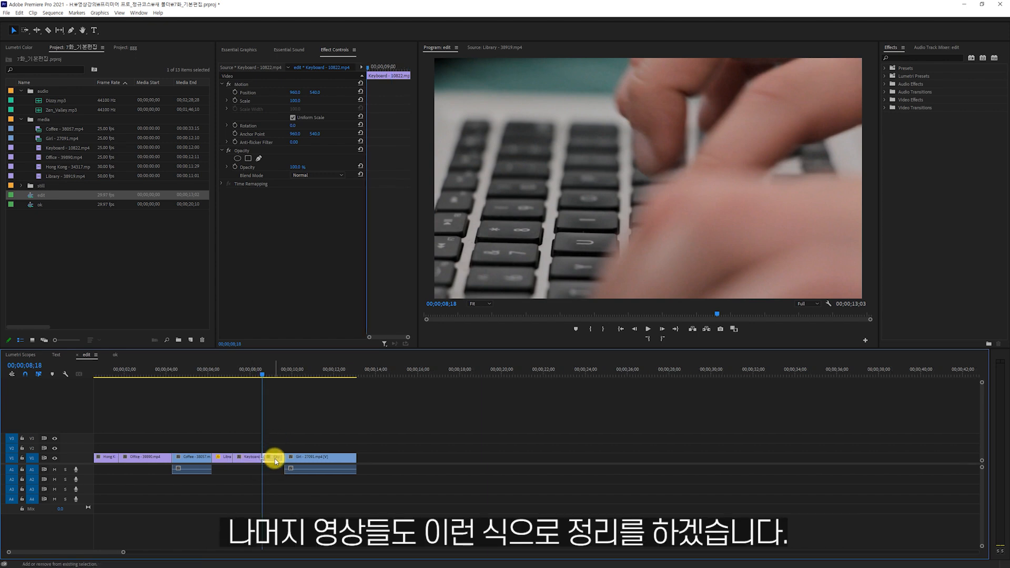
key(shift+Delete)
Split the Girl clip, ripple delete its opening part, and return the playhead to the start of the edit sequence.
key(space)
key(space)
click(286, 457)
key(ctrl+k)
key(shift+Delete)
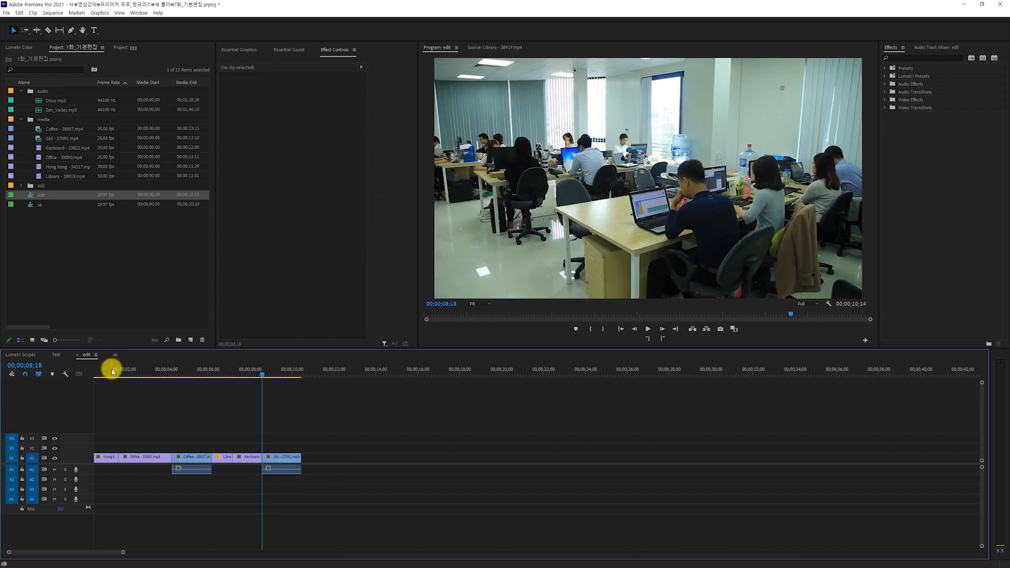
key(Home)
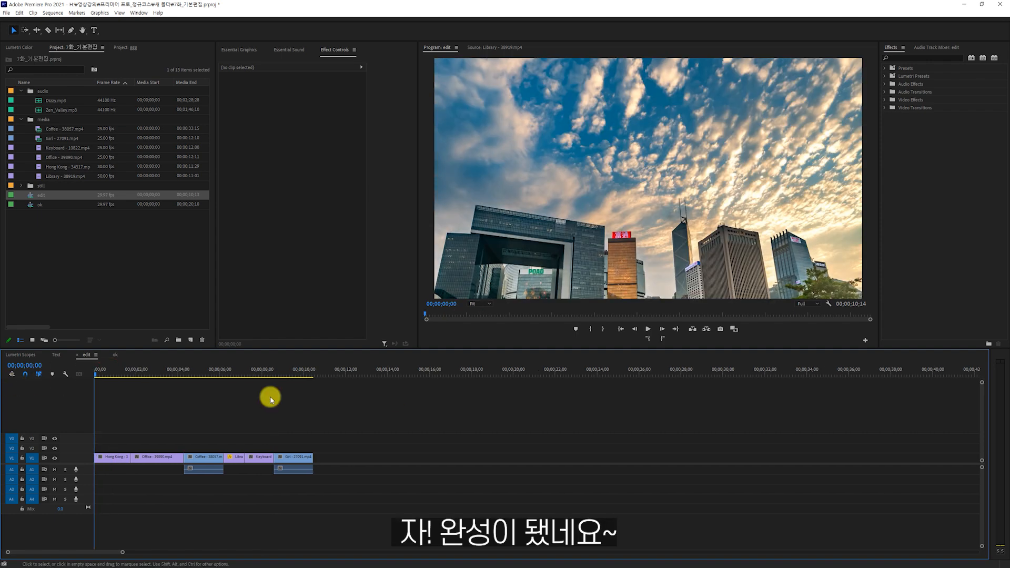
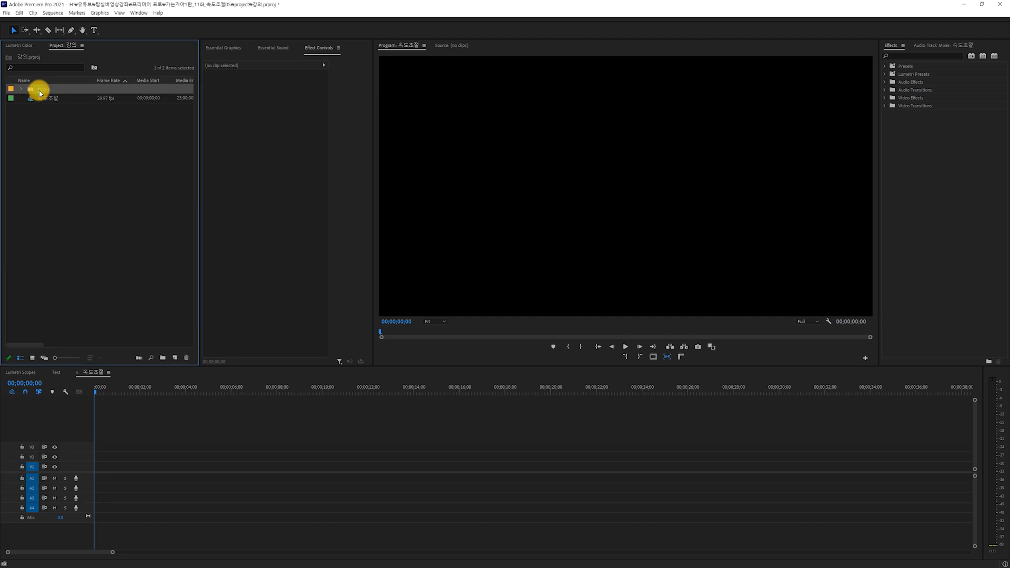
Expand the media bin, place Fin_blue.mp4 at the start of the sequence on V1 and A1, and select the clip.
click(21, 90)
drag(53, 107, 92, 473)
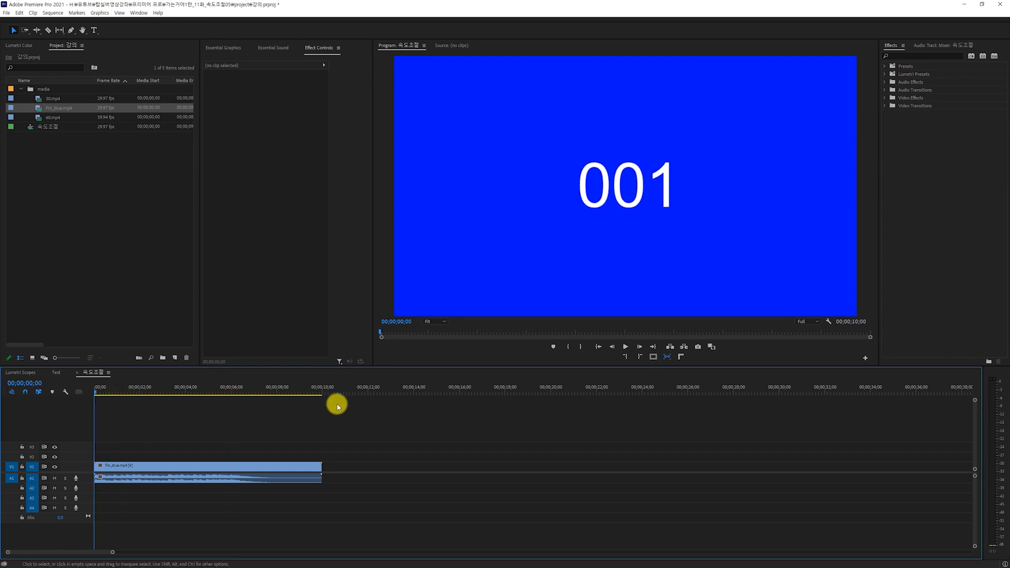
drag(160, 426, 188, 494)
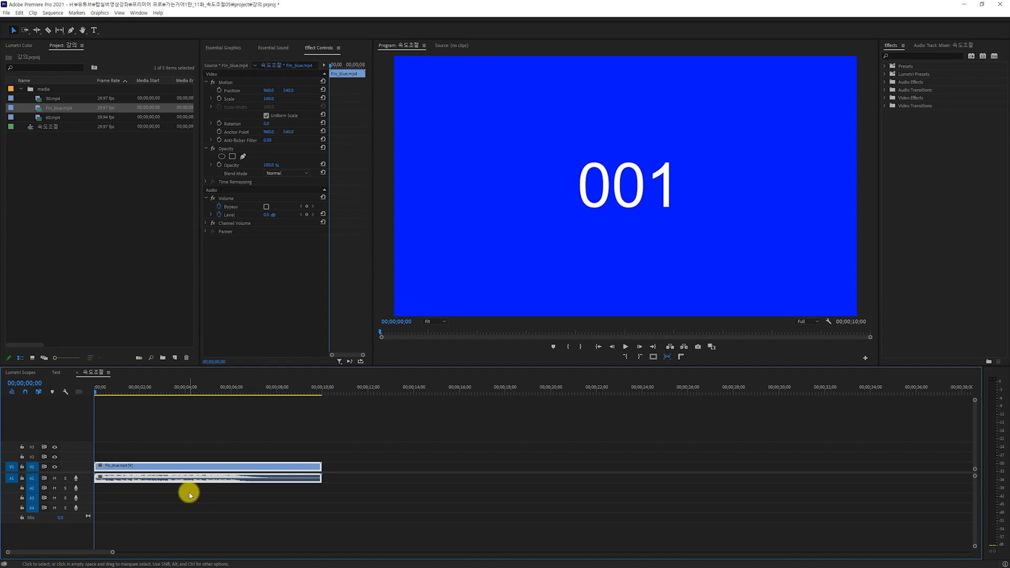
Open the Speed/Duration settings of the Fin_blue.mp4 clip, try a speed of 200%, and set it back to 100%.
key(ctrl+r)
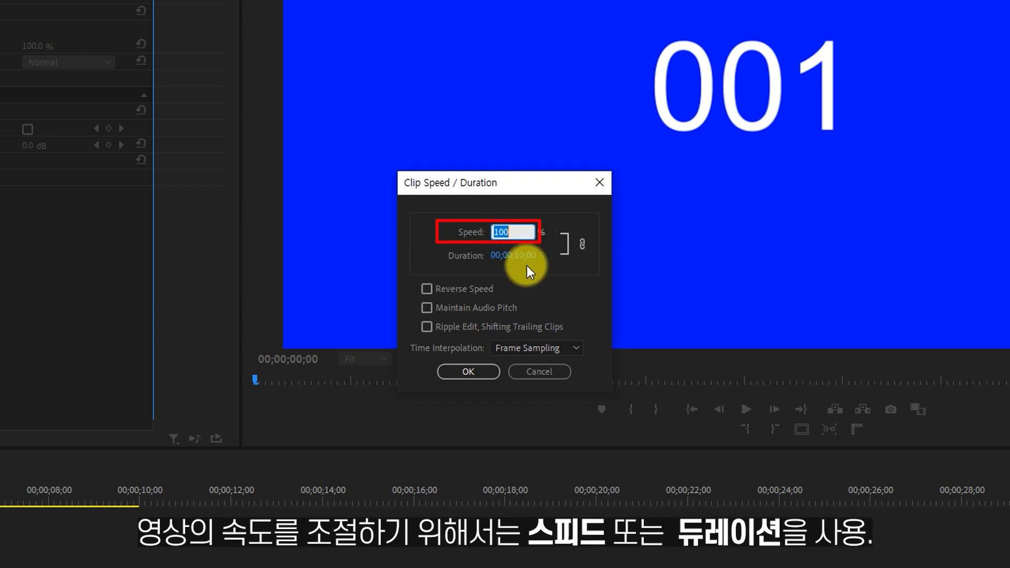
text(200)
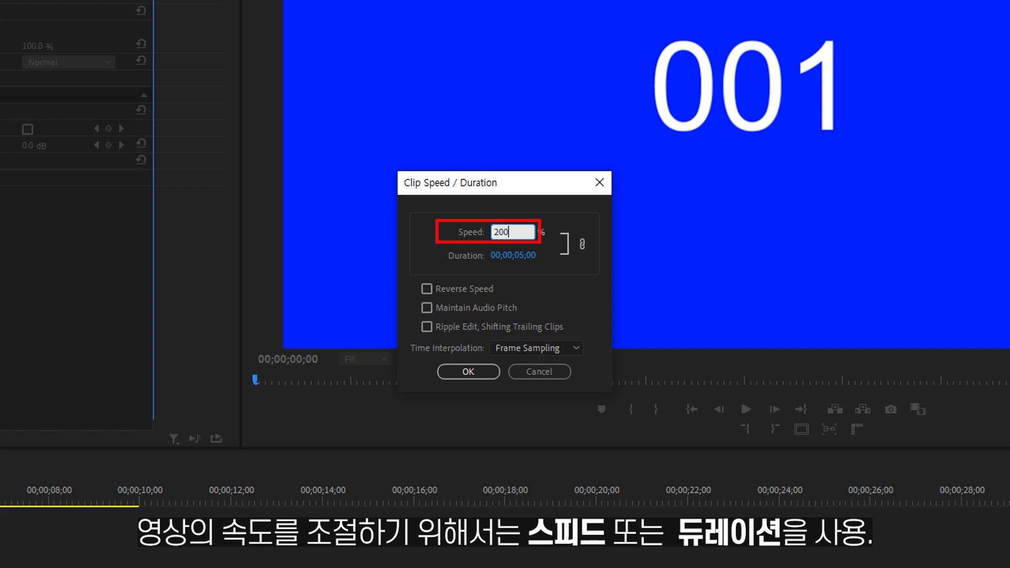
click(536, 269)
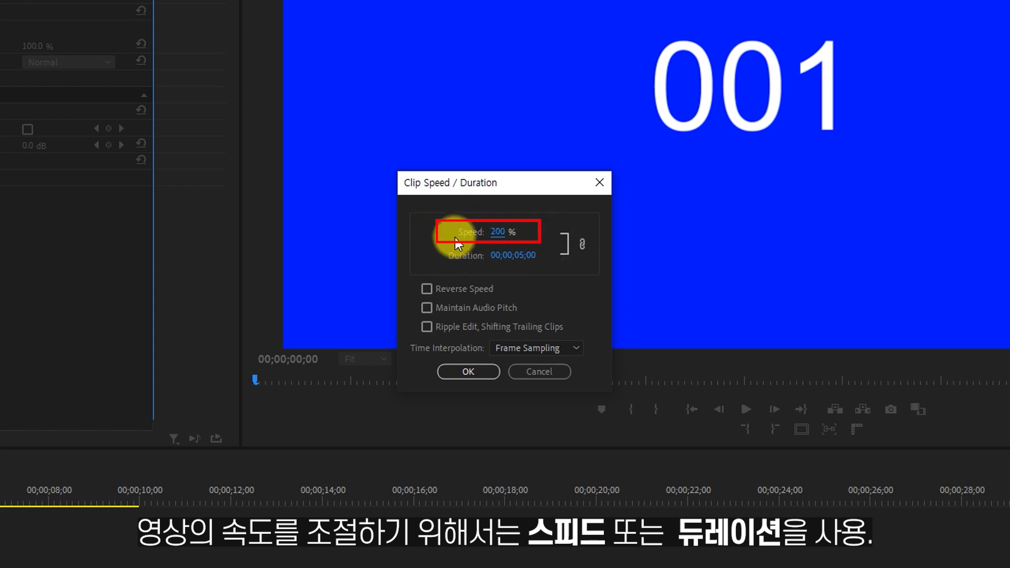
click(501, 232)
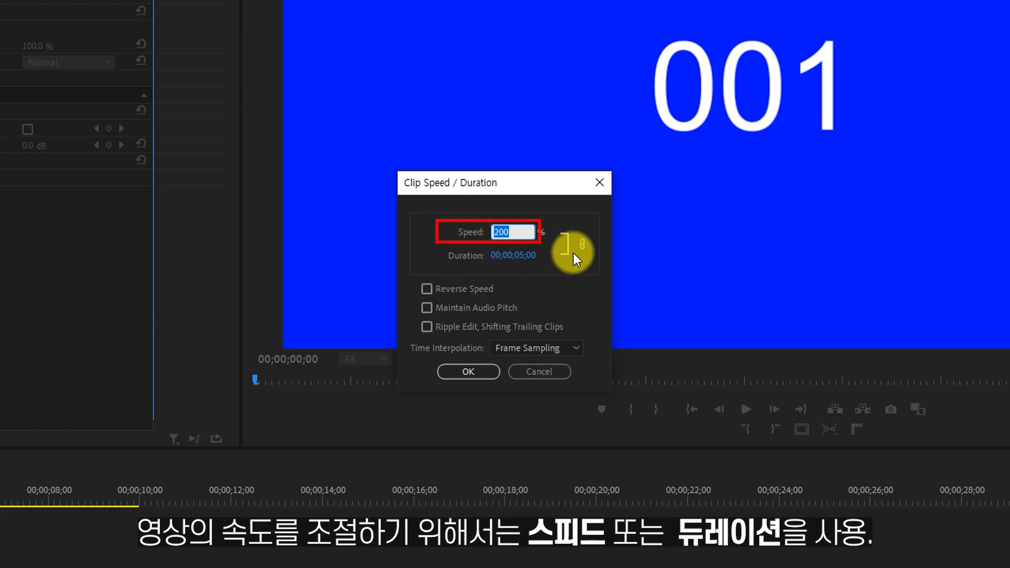
text(100)
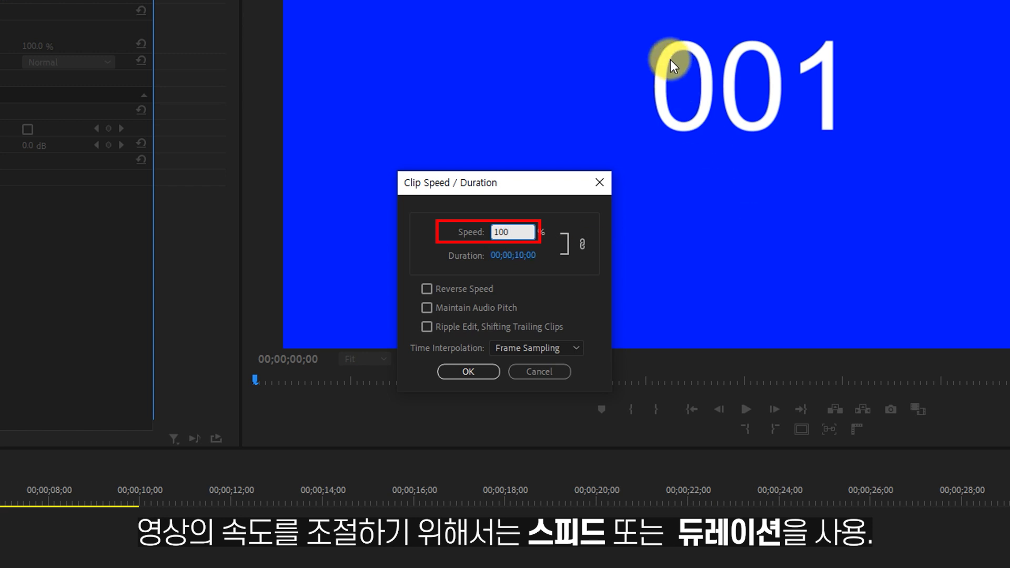
click(571, 279)
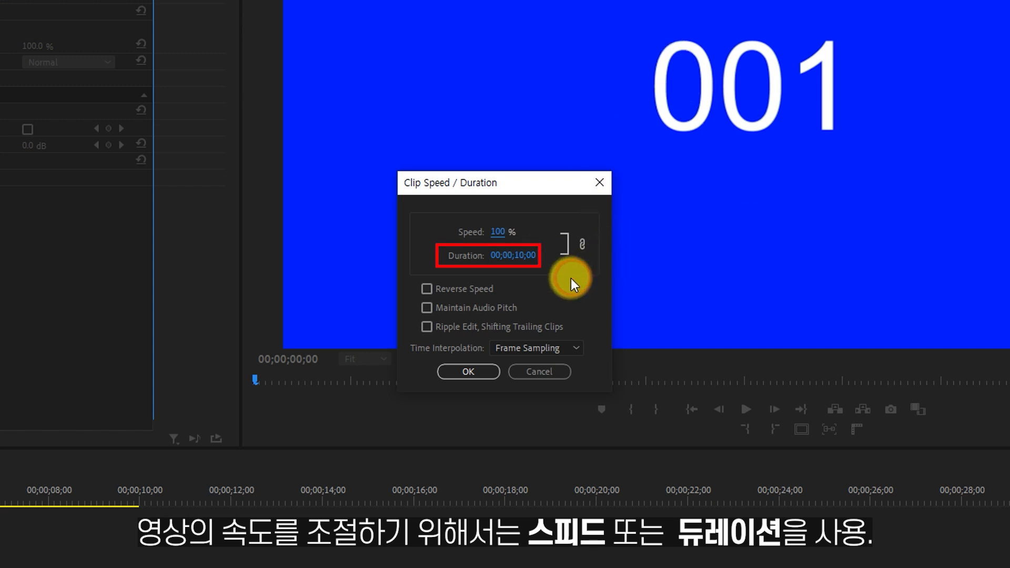
Try a duration of 5 seconds for the Fin_blue.mp4 clip.
click(524, 256)
text(5.)
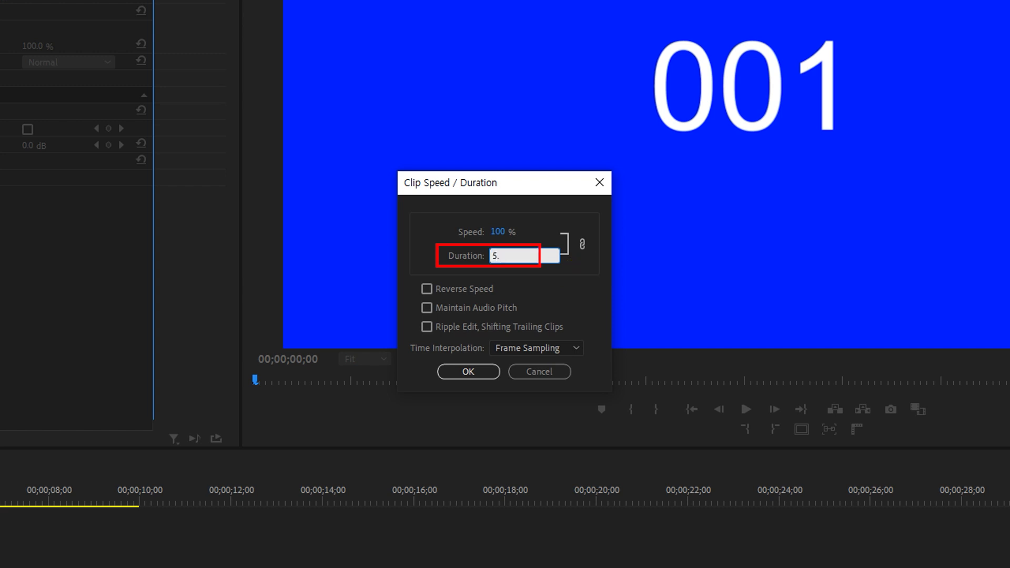
click(558, 299)
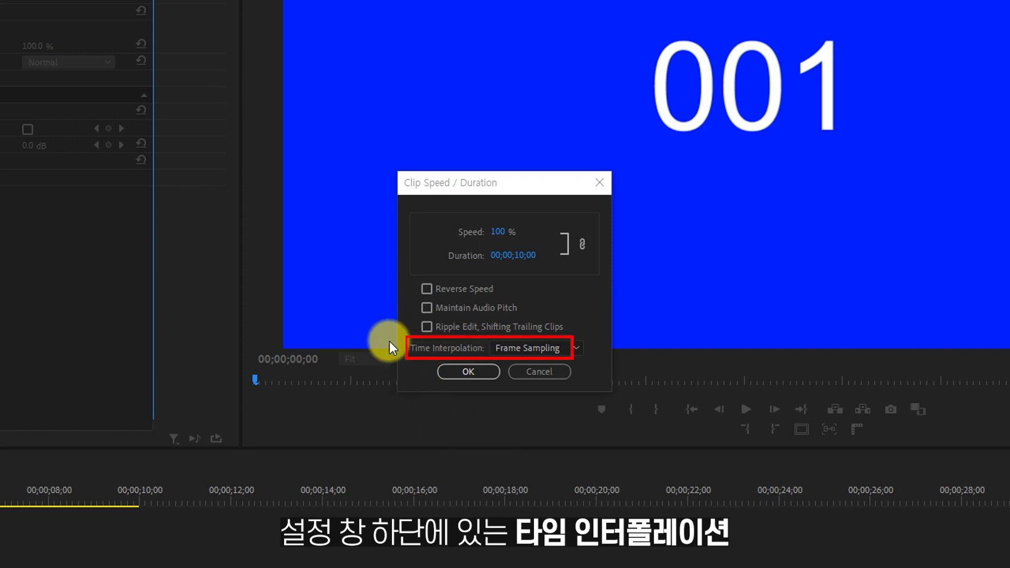
Choose Frame Sampling as the clip's time interpolation and slow the clip to 50% speed.
click(576, 351)
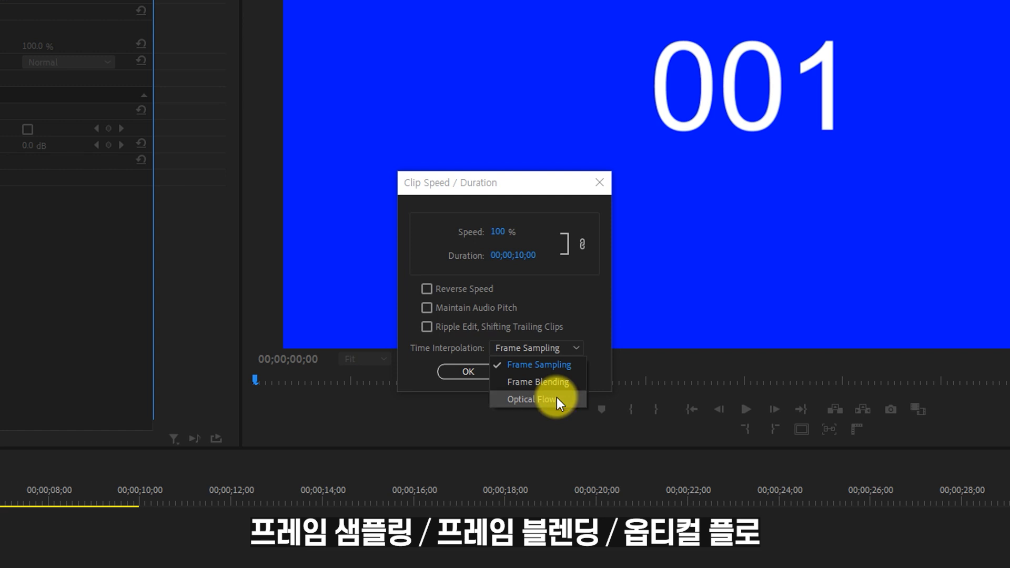
click(551, 371)
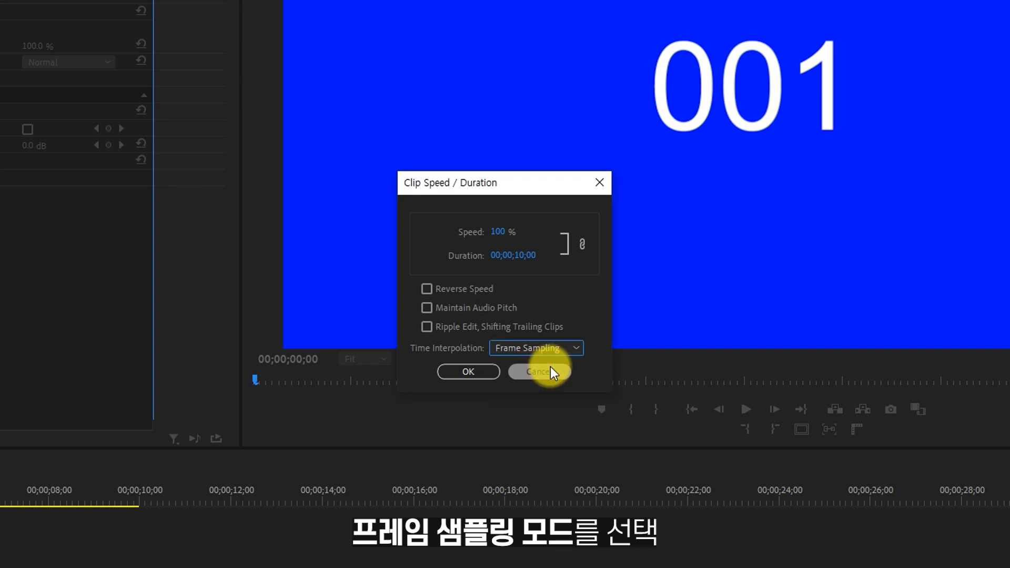
click(492, 232)
text(50)
click(589, 291)
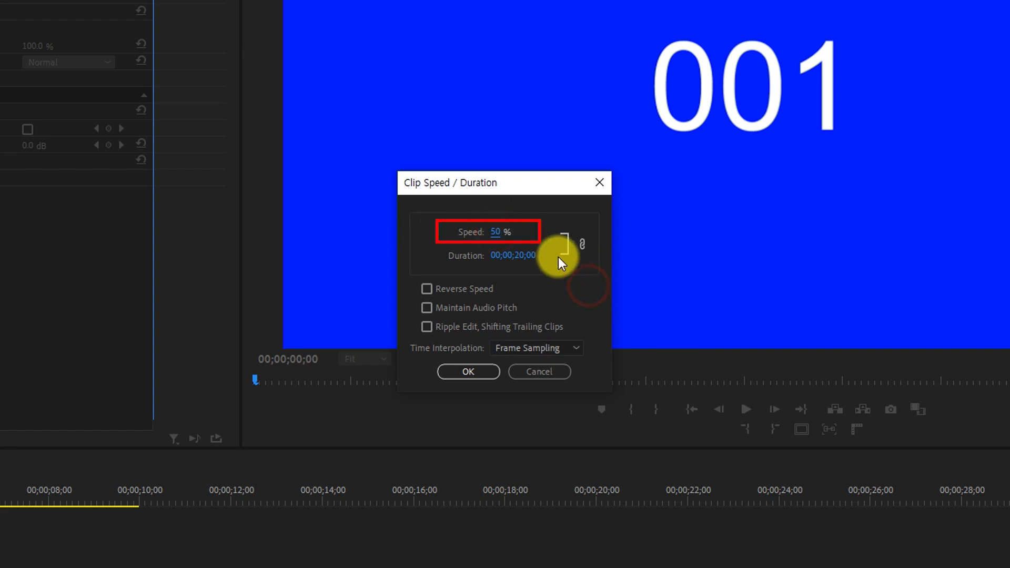
click(479, 374)
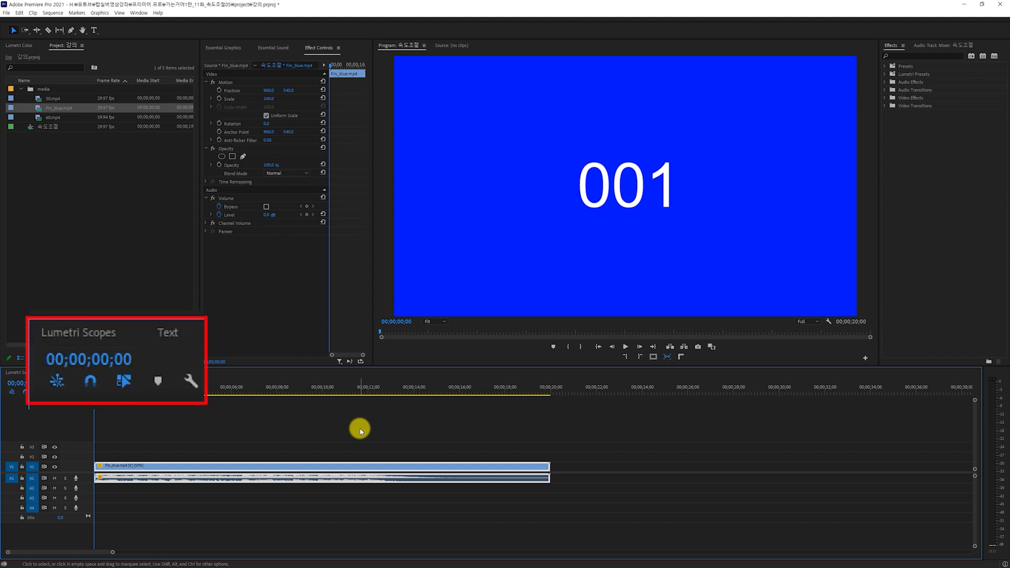
Advance three frames from the start of the slowed clip to examine its frames, and undo the speed change.
key(Right)
key(Right)
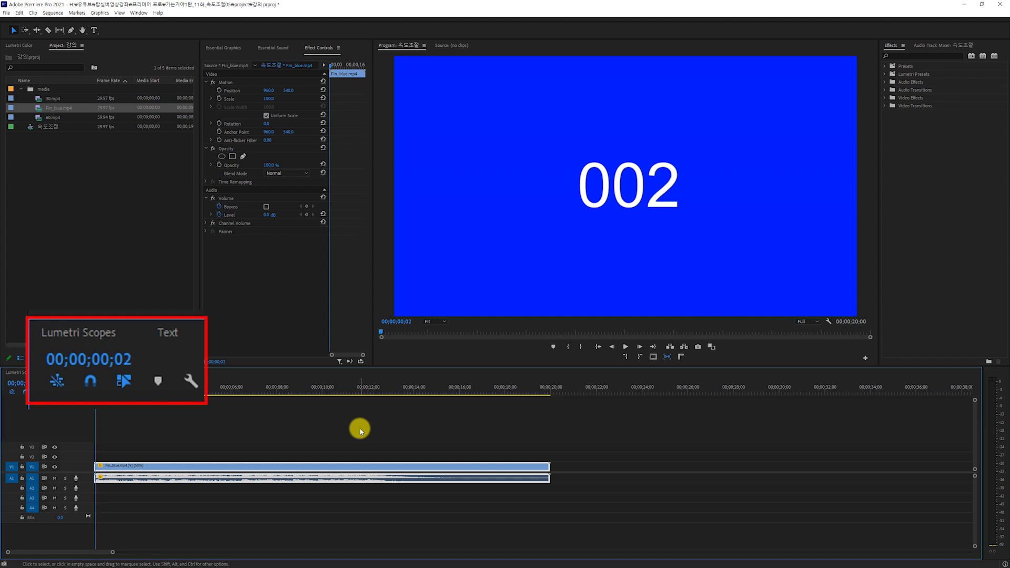
key(Right)
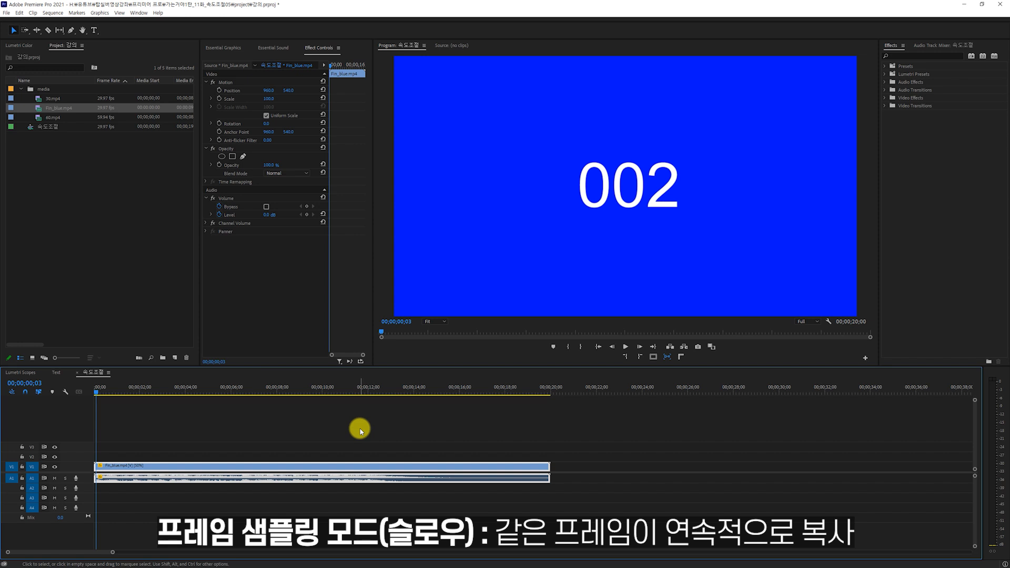
key(ctrl+z)
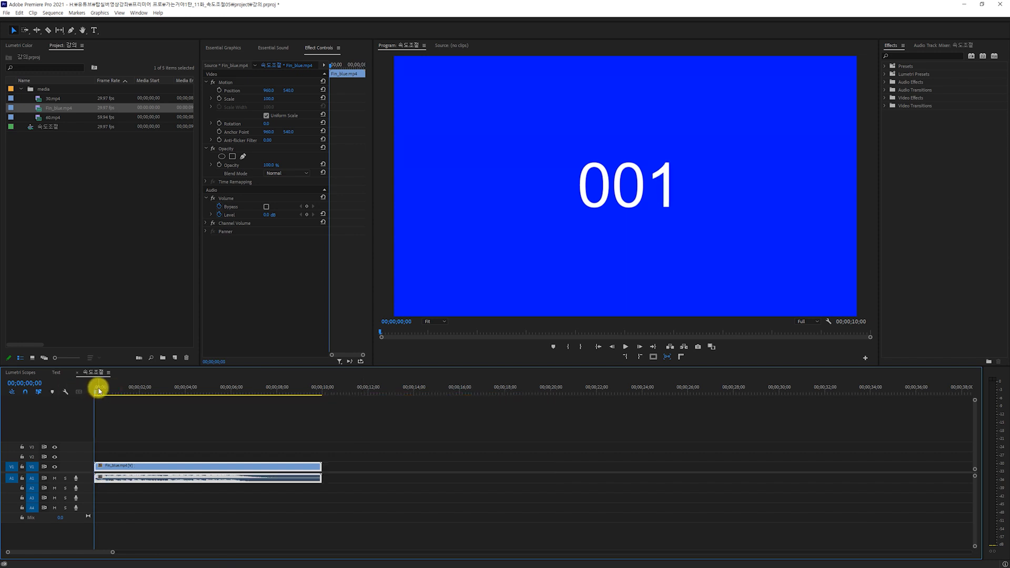
Speed the clip up to 200% with Frame Sampling and advance frame by frame from the start to examine the frame numbers.
key(ctrl+r)
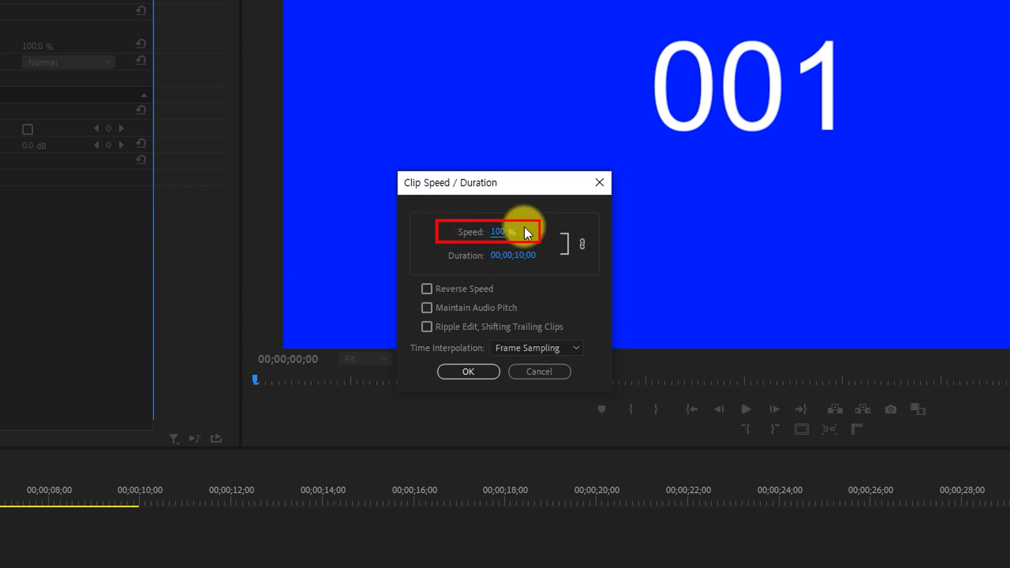
text(200)
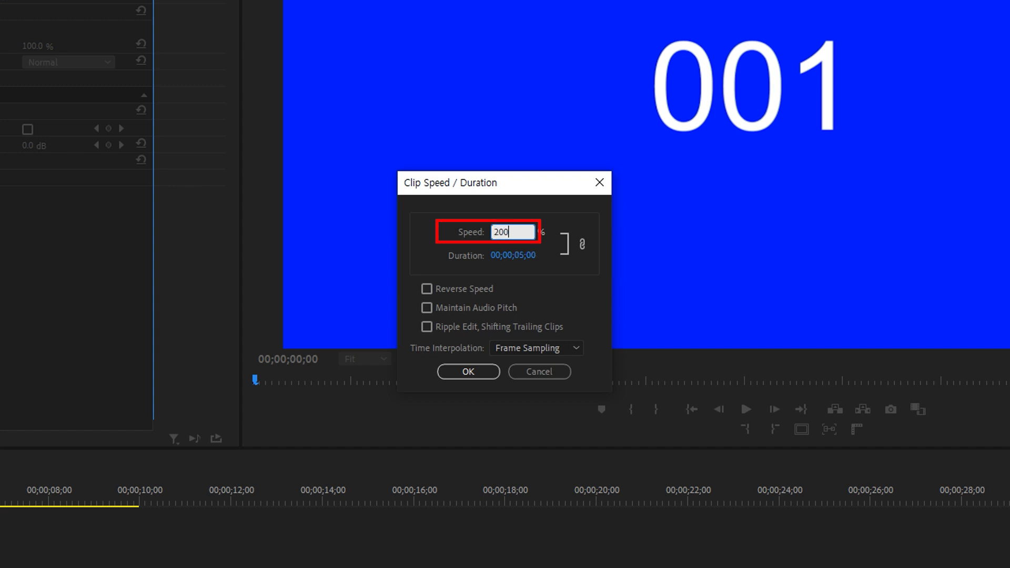
click(431, 233)
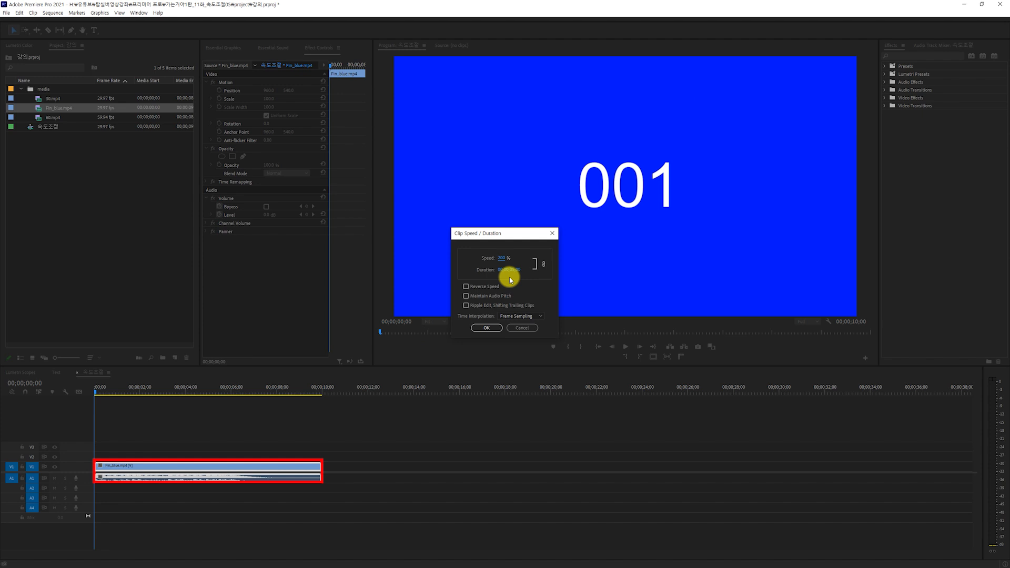
click(484, 327)
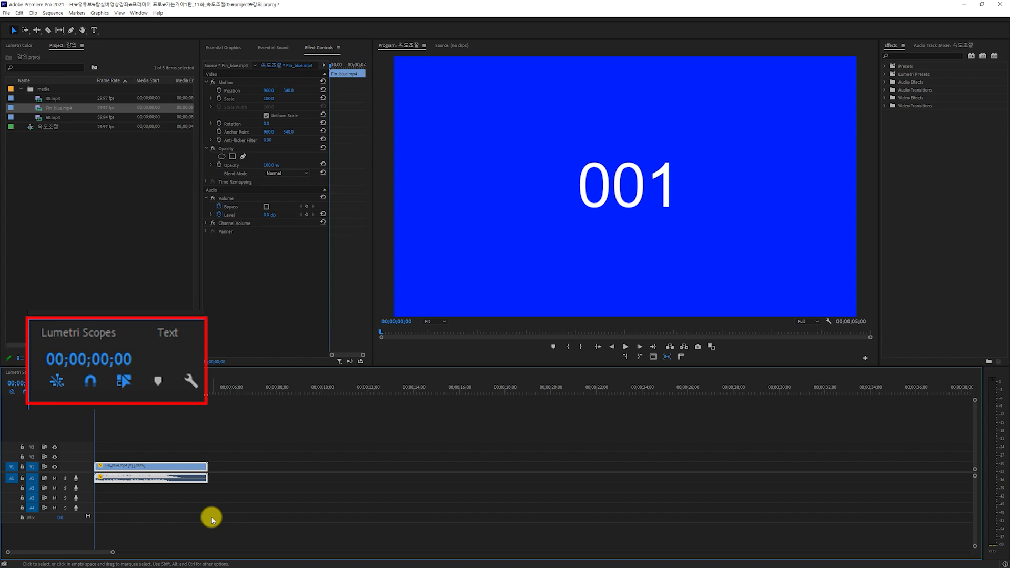
key(Right)
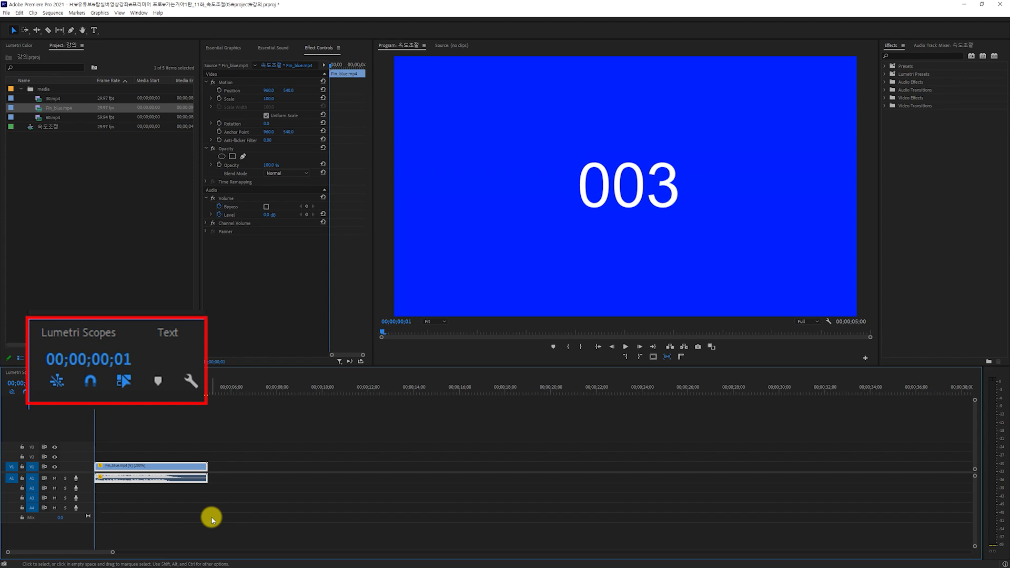
key(Right)
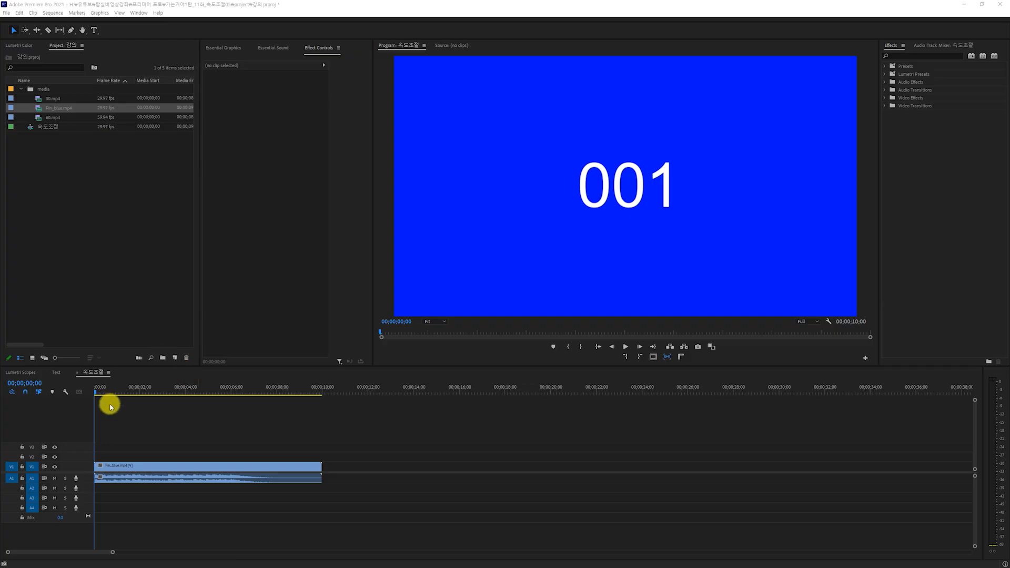
Set the Fin_blue.mp4 clip's time interpolation to Frame Blending and its speed to 50%.
click(129, 467)
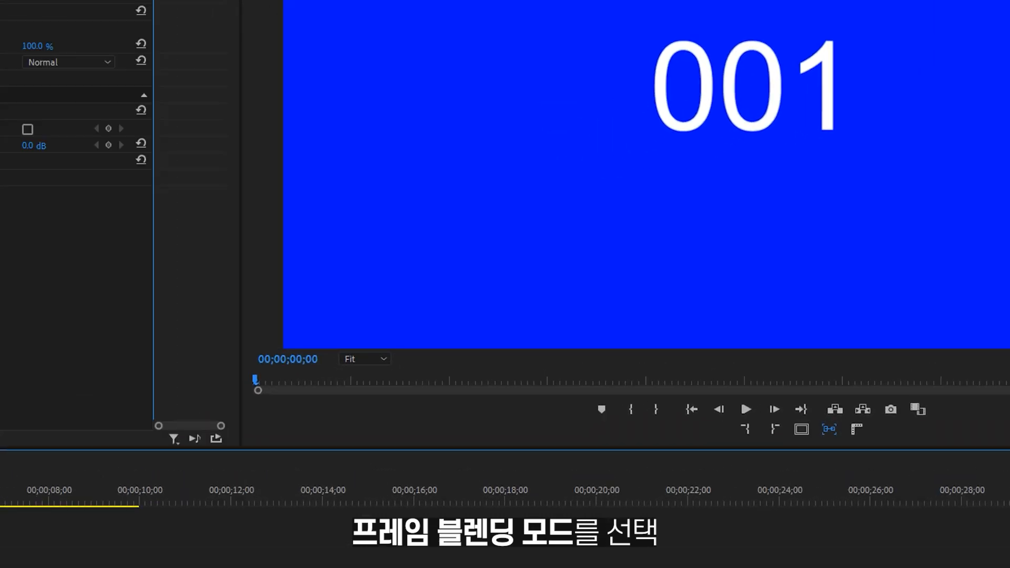
key(ctrl+r)
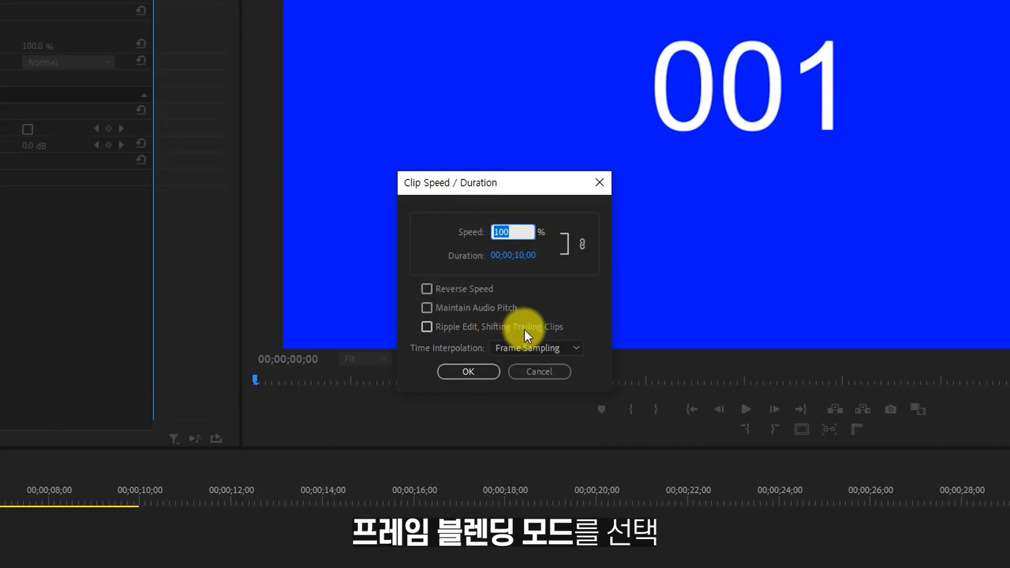
click(522, 350)
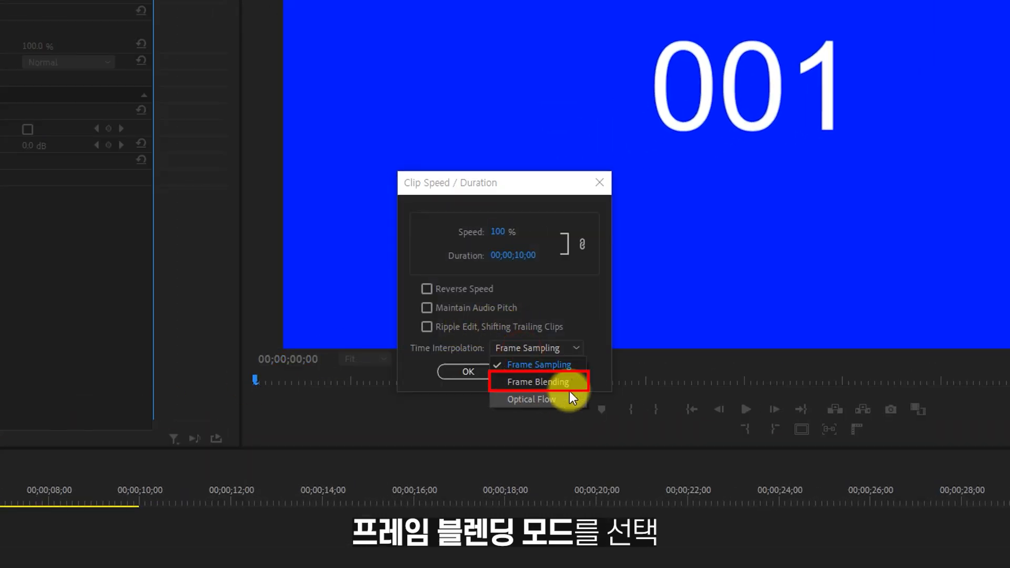
click(529, 387)
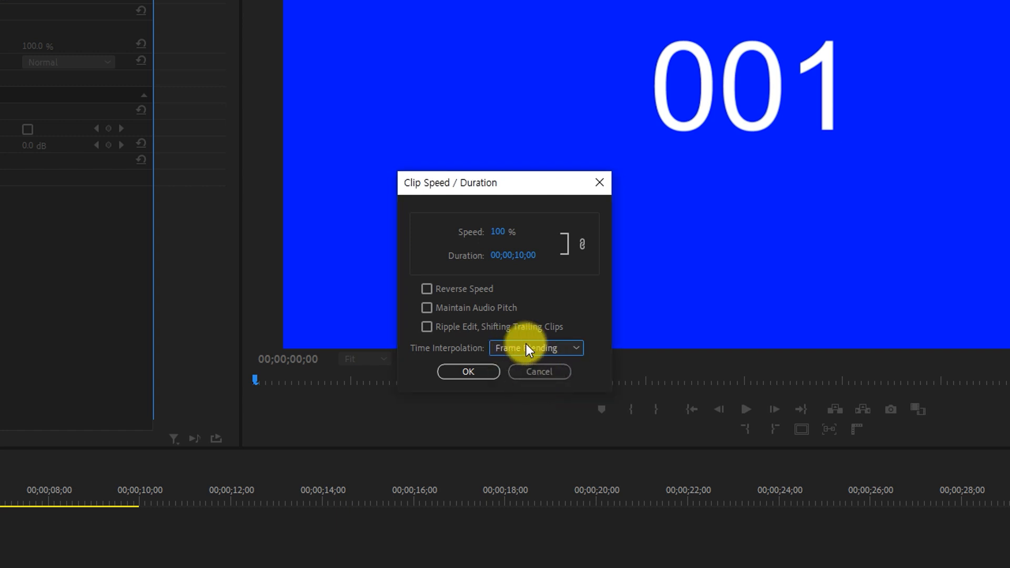
click(505, 232)
text(50)
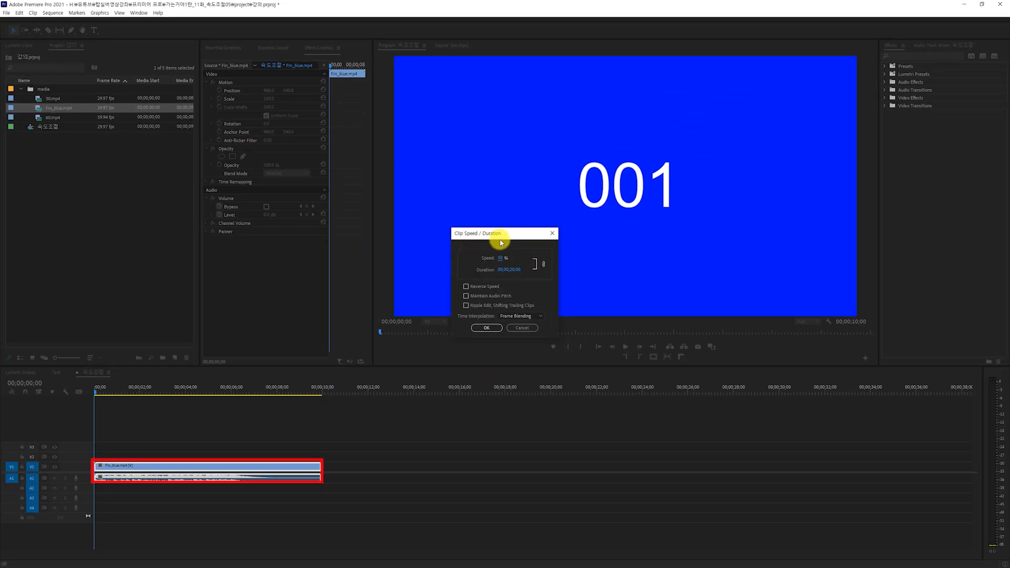
click(495, 329)
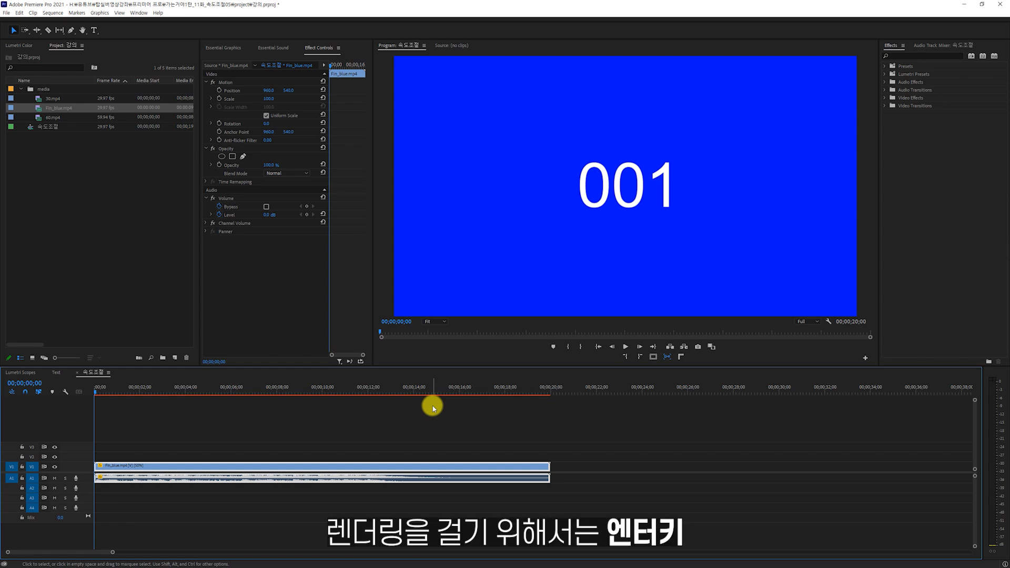
Render the preview of the frame-blended clip, return the playhead to the start, and advance by frame to examine the blending.
key(Return)
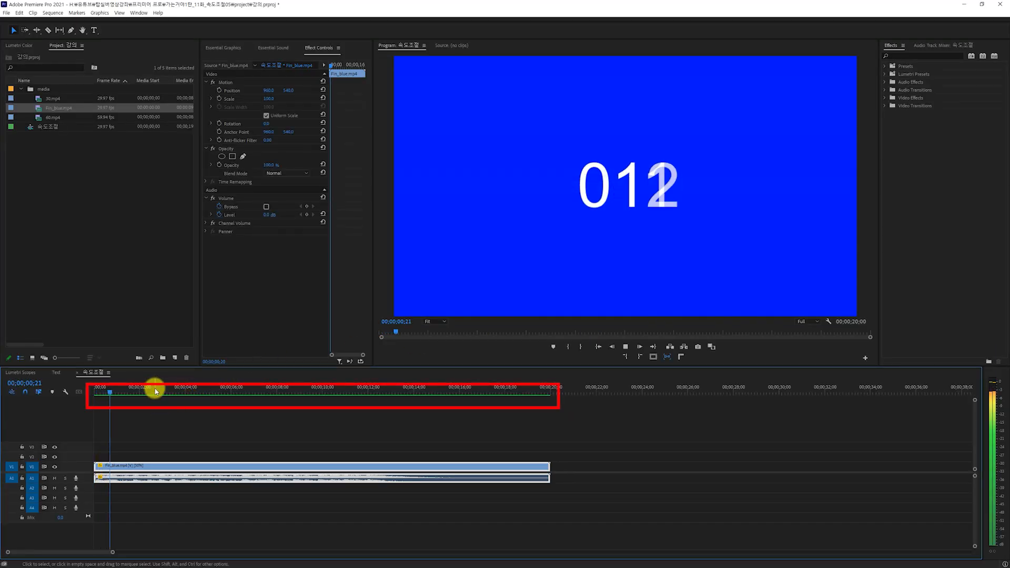
drag(153, 388, 69, 392)
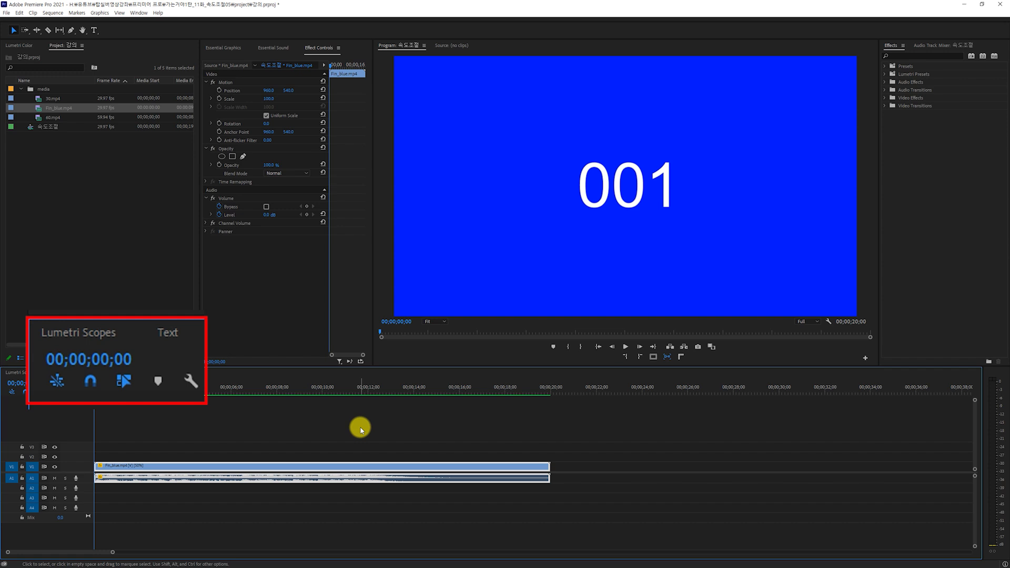
key(Right)
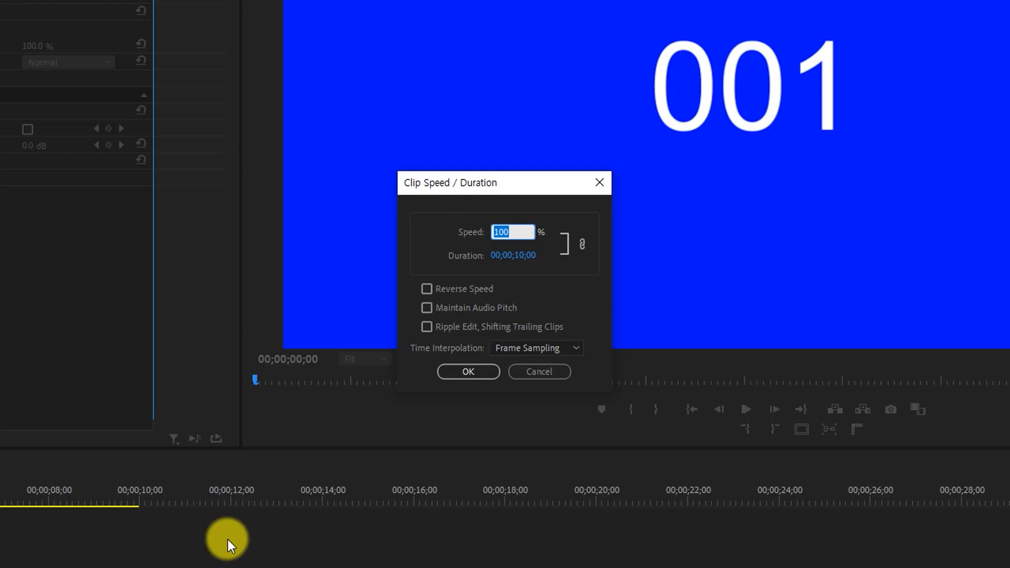
Set the clip's time interpolation to Optical Flow and its speed to 50%, and render the sequence preview.
click(559, 347)
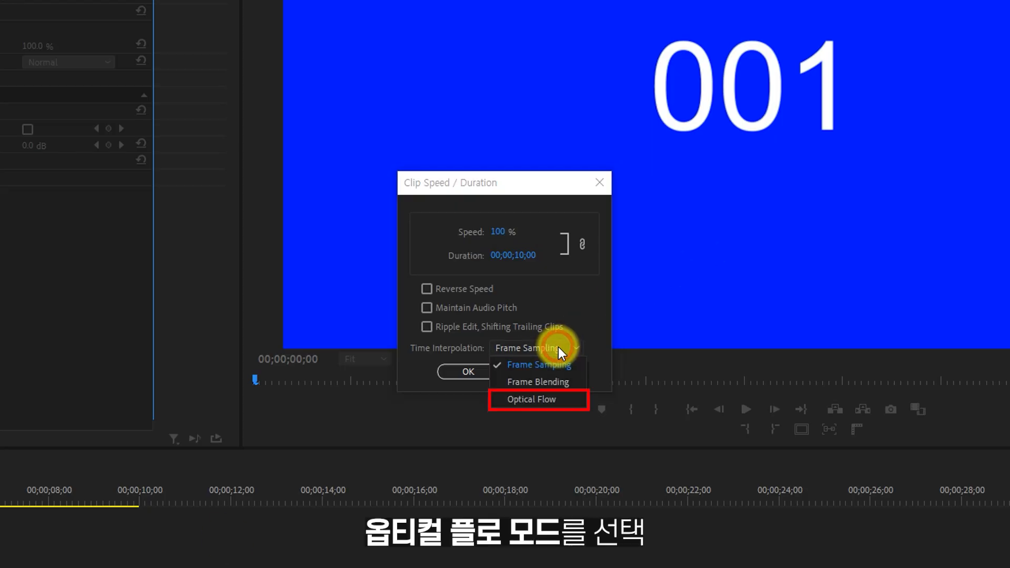
click(530, 400)
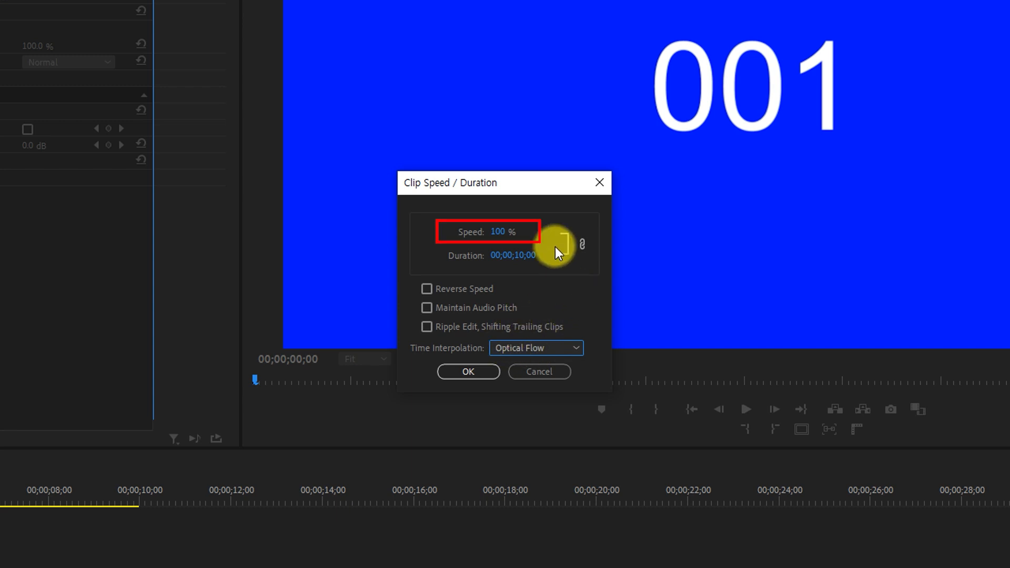
click(499, 231)
text(50)
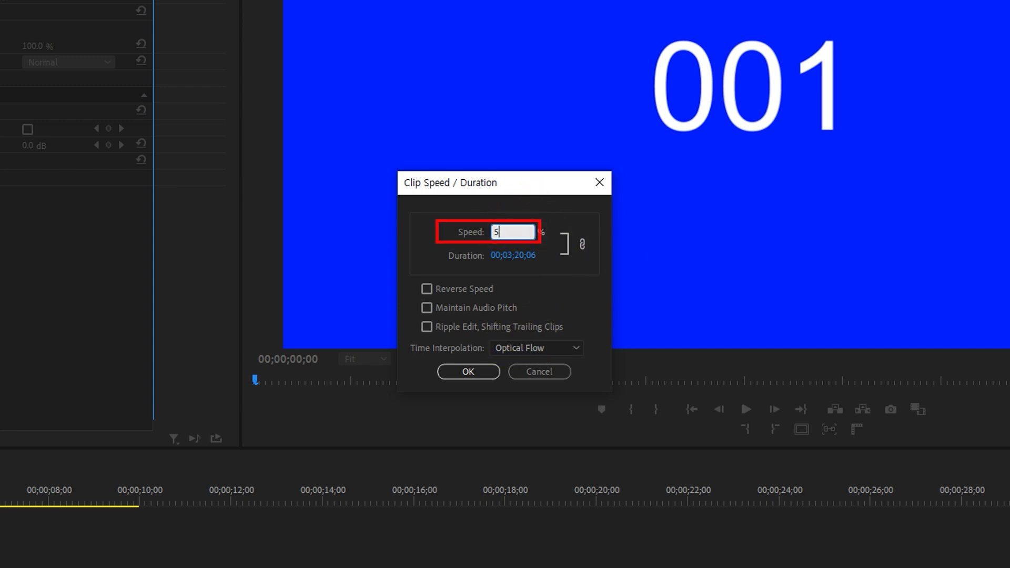
click(554, 264)
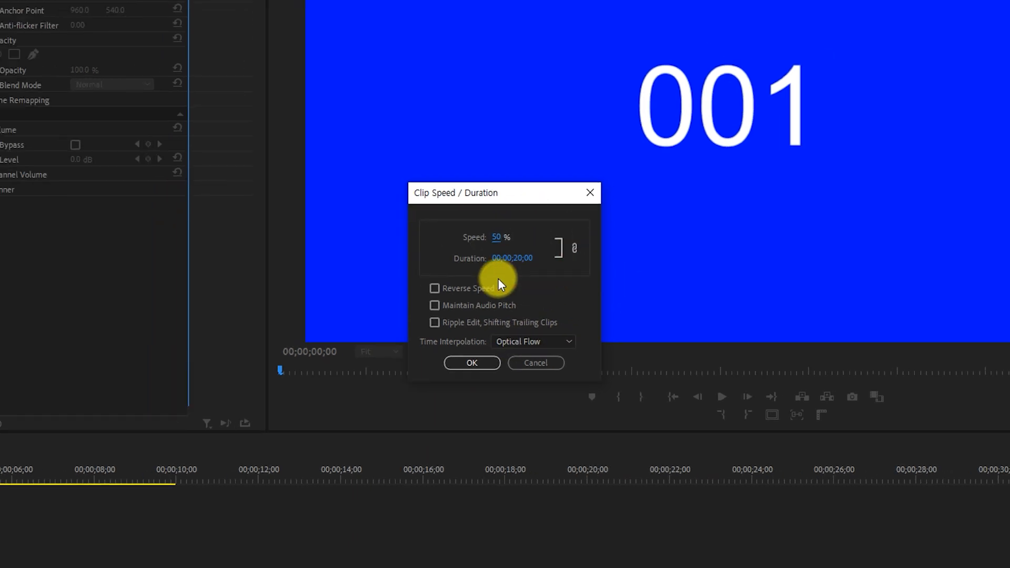
click(468, 371)
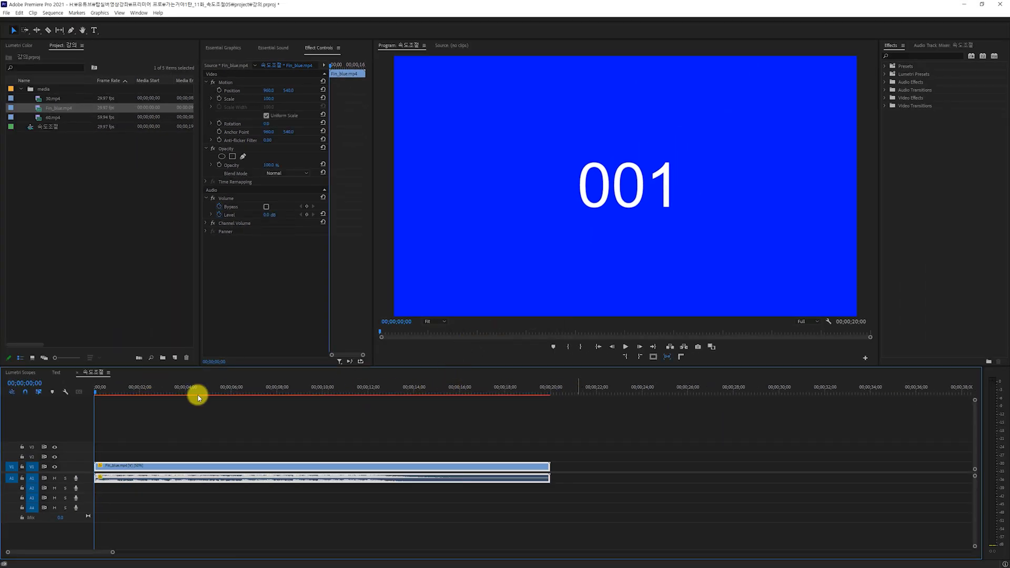
key(Return)
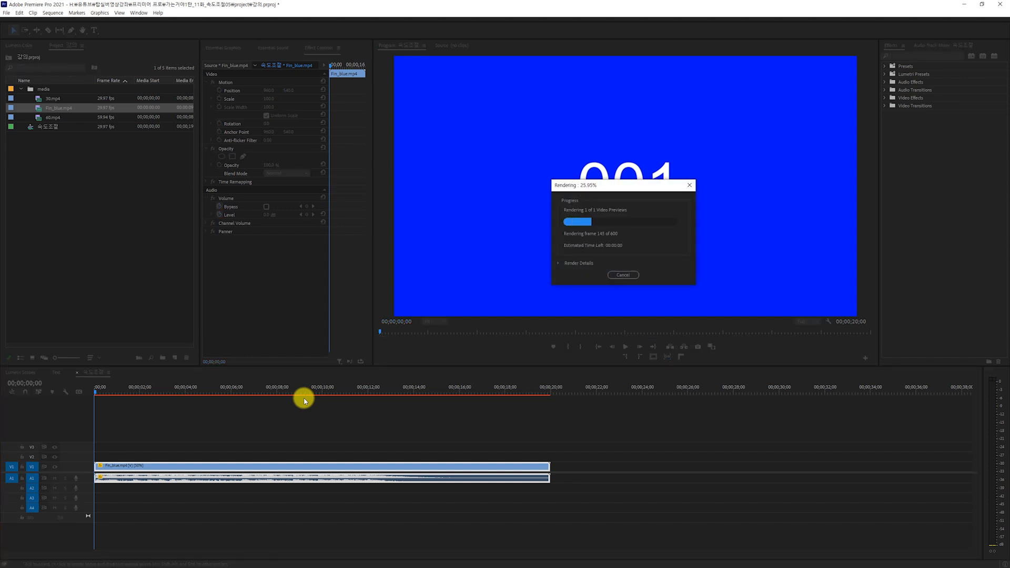
Return the playhead to the start and advance eight frames to examine how Optical Flow renders the slowed frame numbers.
drag(155, 391, 34, 413)
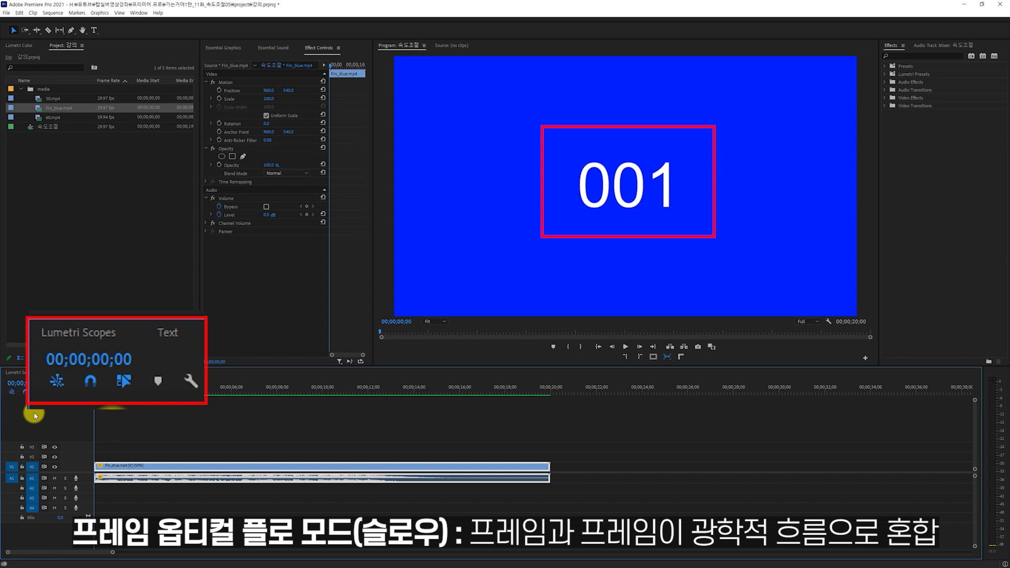
key(Right)
key(Right)
key(Right)
key(Right)
key(Right)
key(Right)
key(Right)
key(Right)
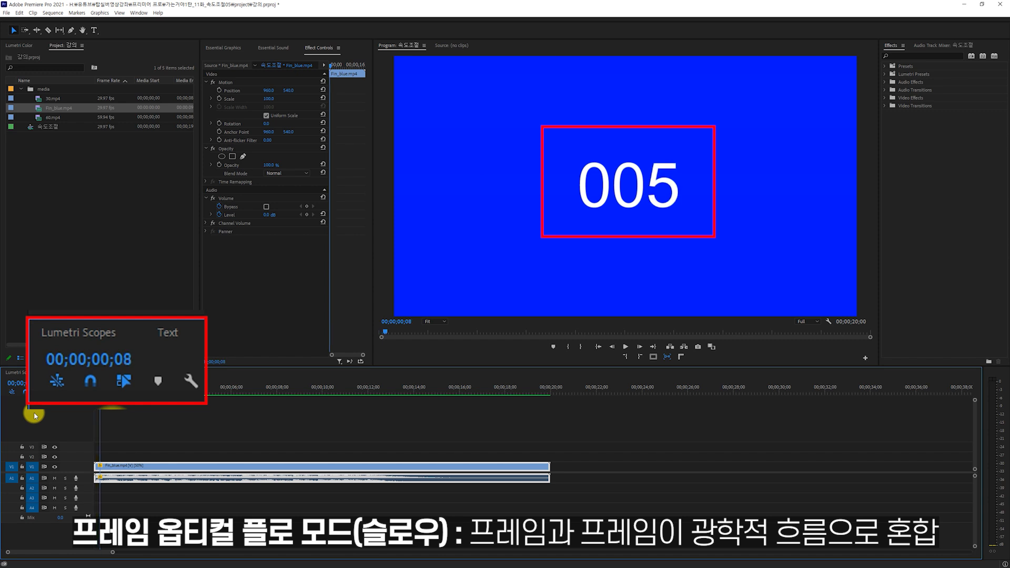
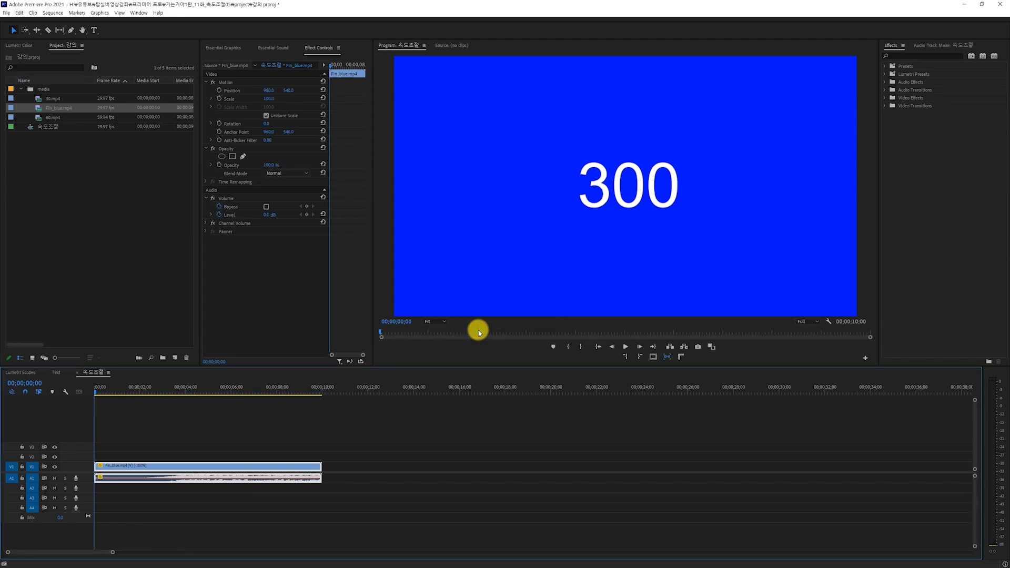
Deselect the clip and play the slowed sequence from its start.
click(130, 426)
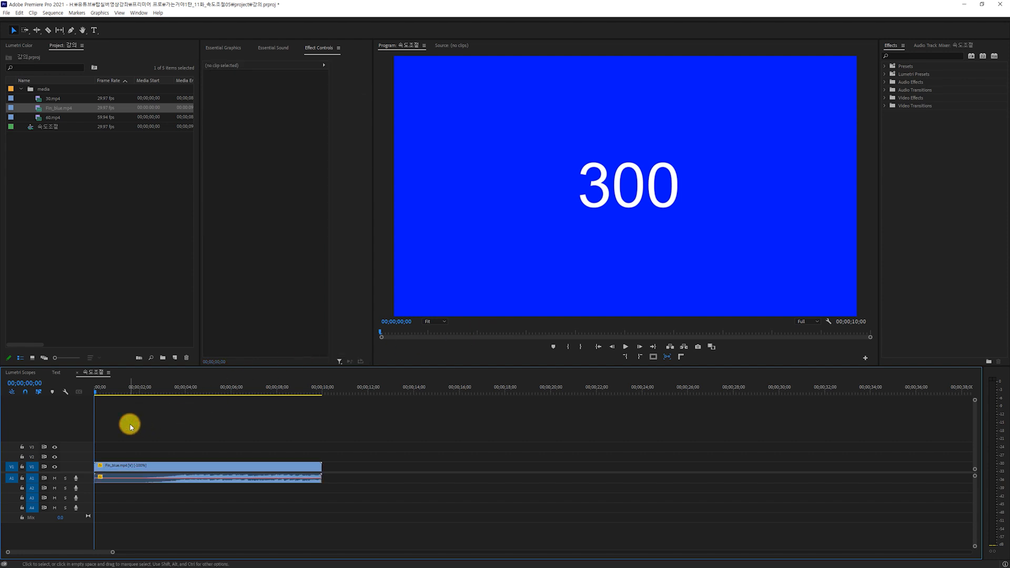
key(space)
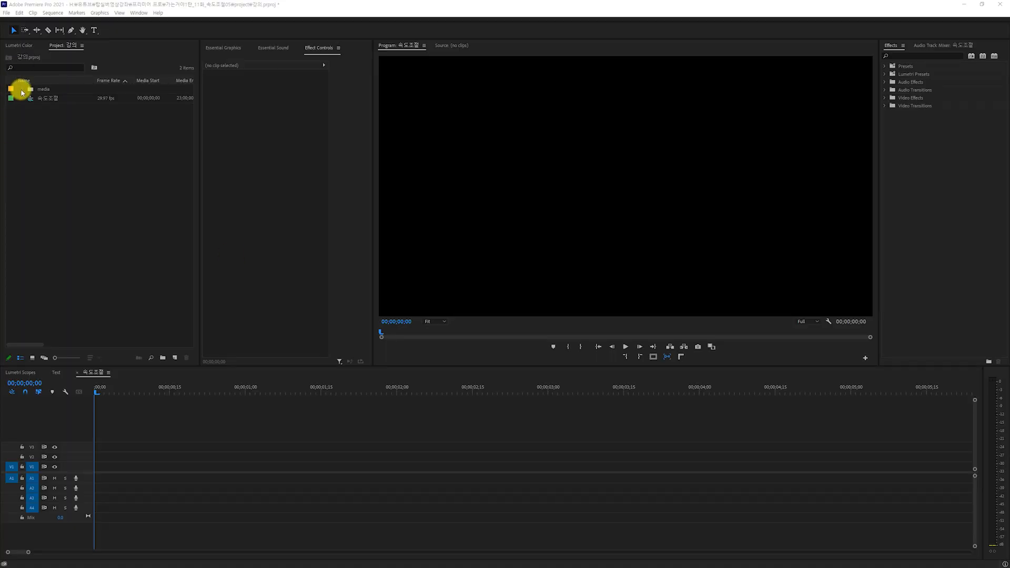
Expand the media bin and place 오디오피치.mp4 at the start of the 속도조절 sequence on tracks V1 and A1.
click(51, 92)
click(22, 90)
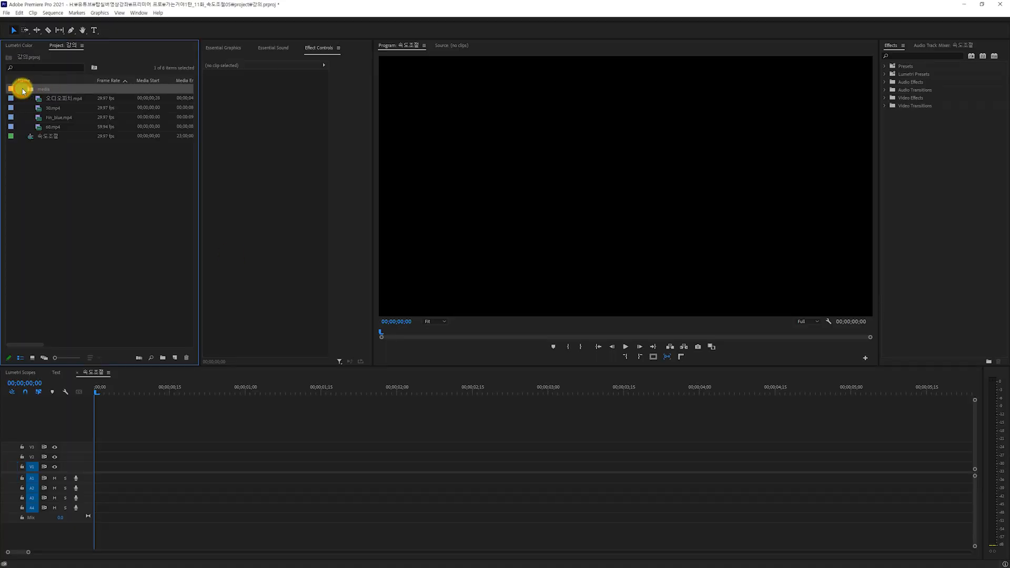
click(53, 98)
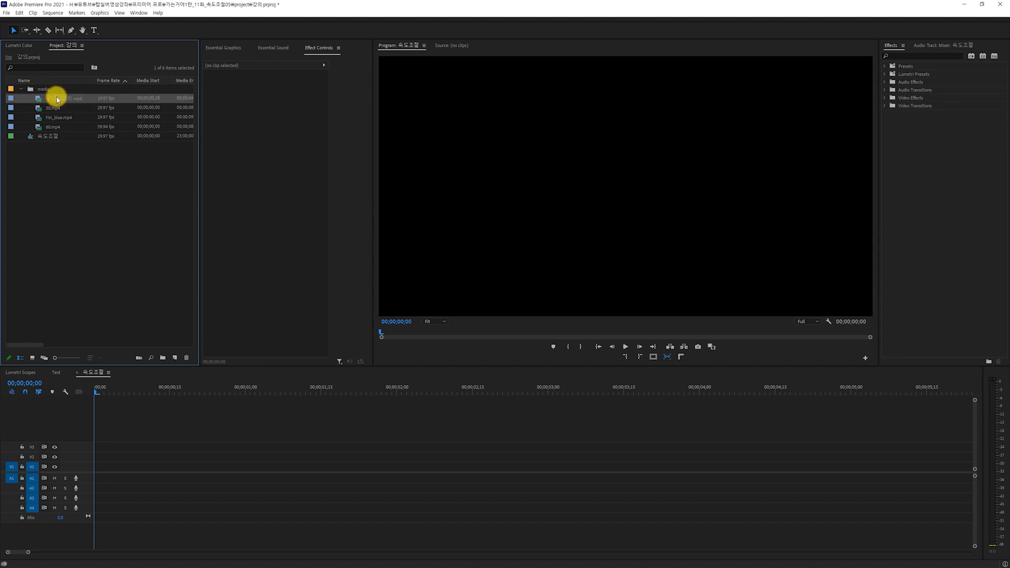
drag(206, 361, 80, 471)
click(209, 479)
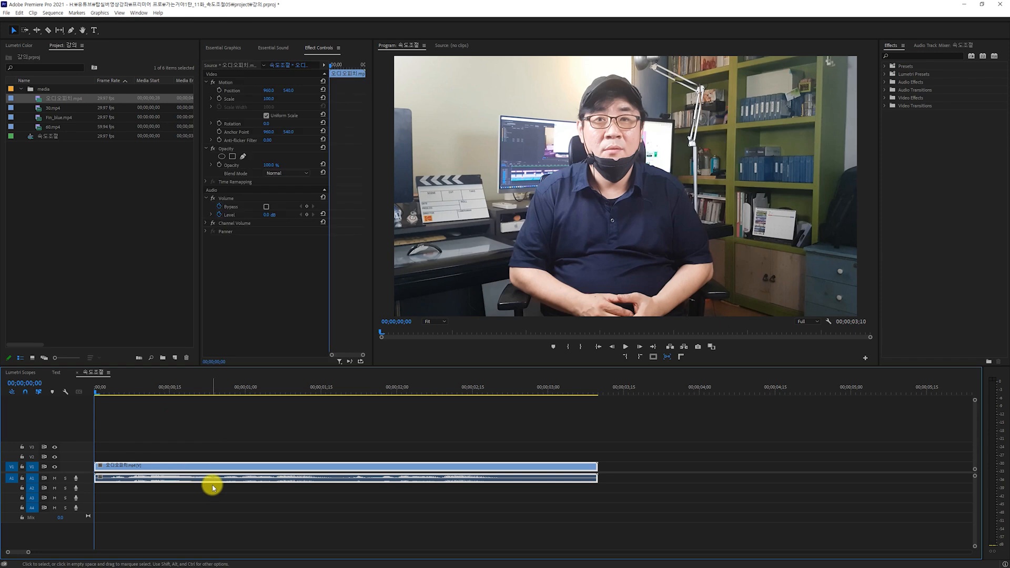
Try the clip at 200% speed with Maintain Audio Pitch off, listening to its playback, and undo the speed change.
key(ctrl+r)
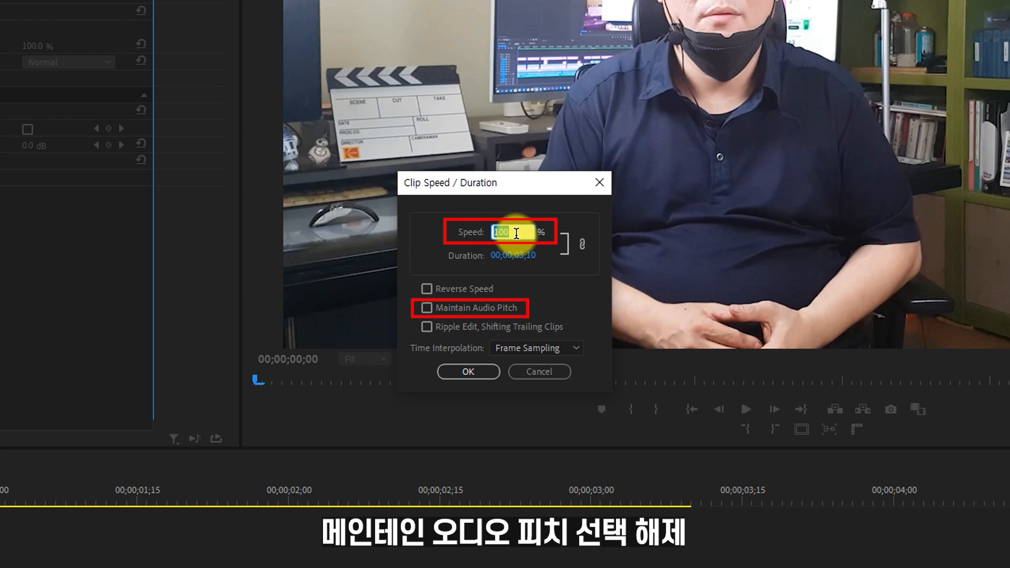
text(2)
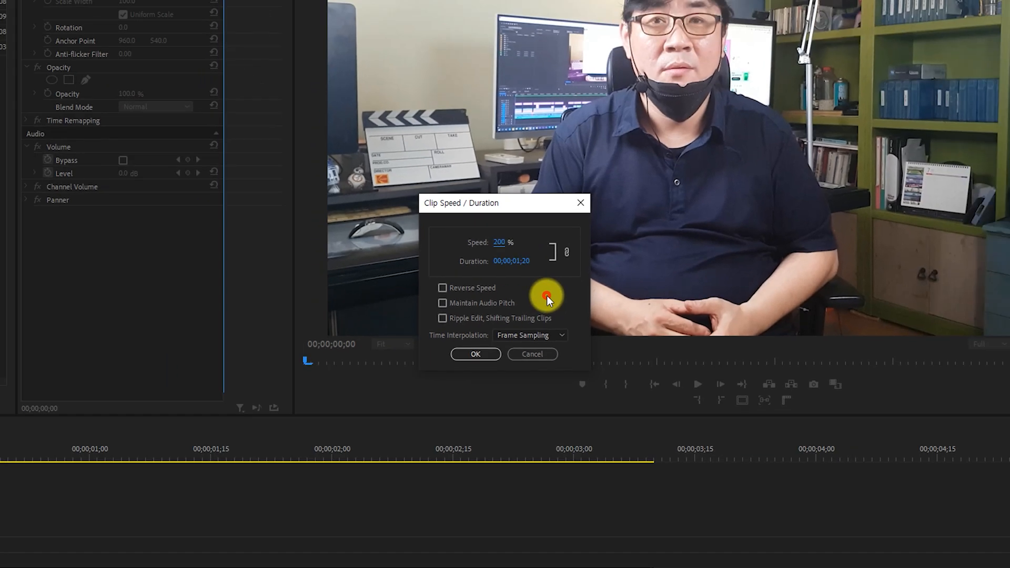
click(484, 376)
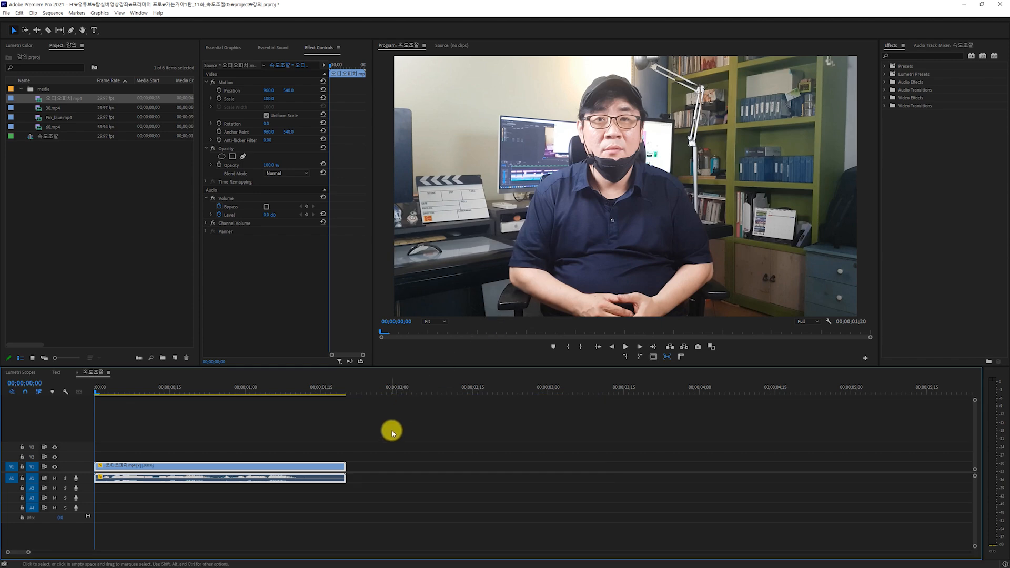
key(space)
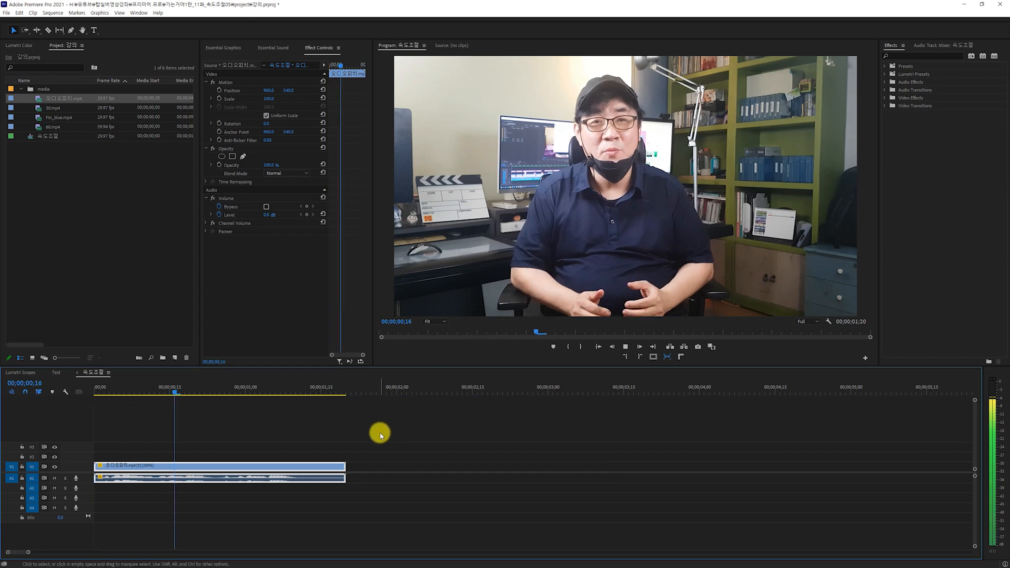
key(space)
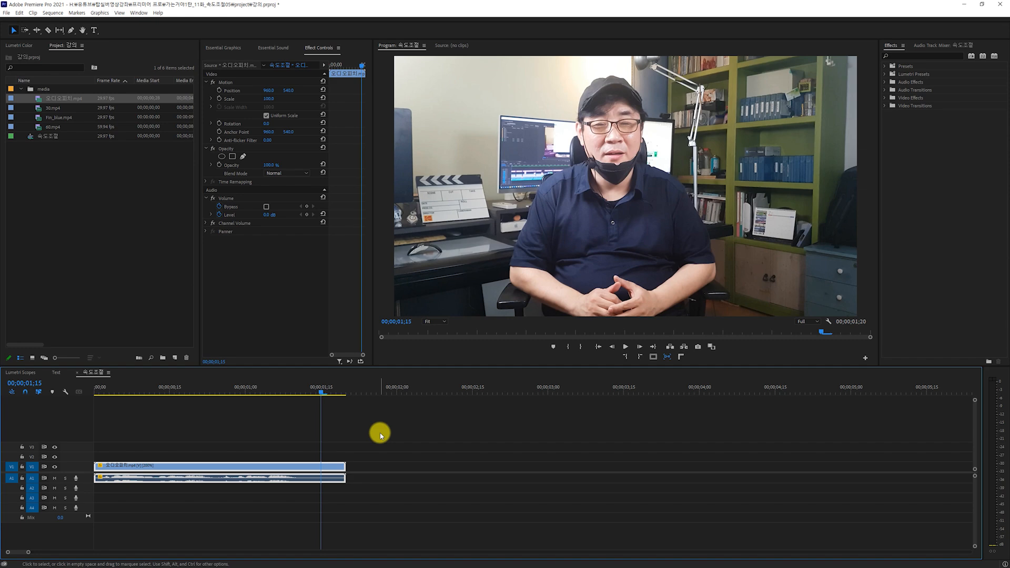
key(ctrl+z)
Set the 오디오피치.mp4 clip's speed to 200% with Maintain Audio Pitch enabled.
drag(248, 425, 293, 497)
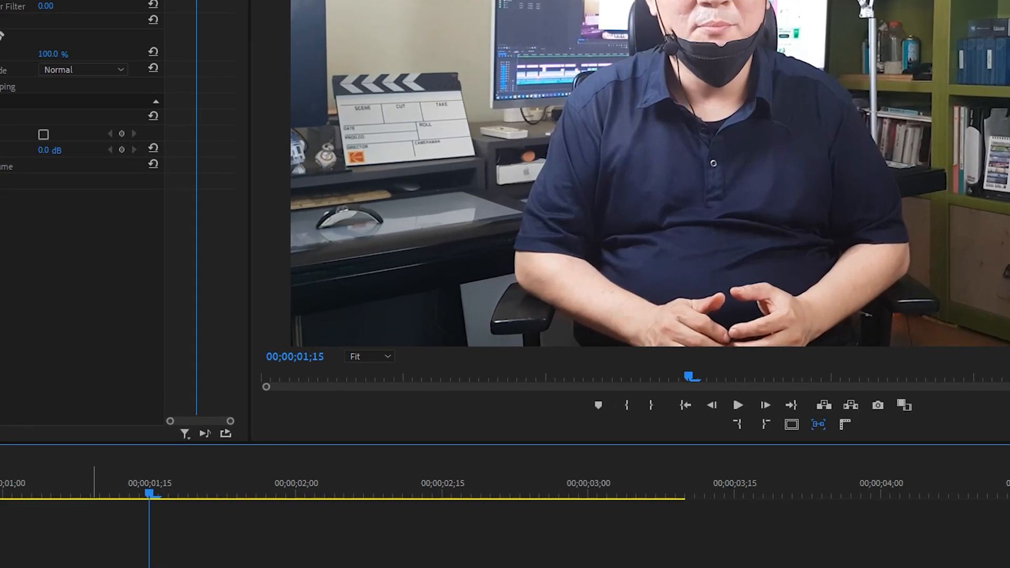
key(ctrl+r)
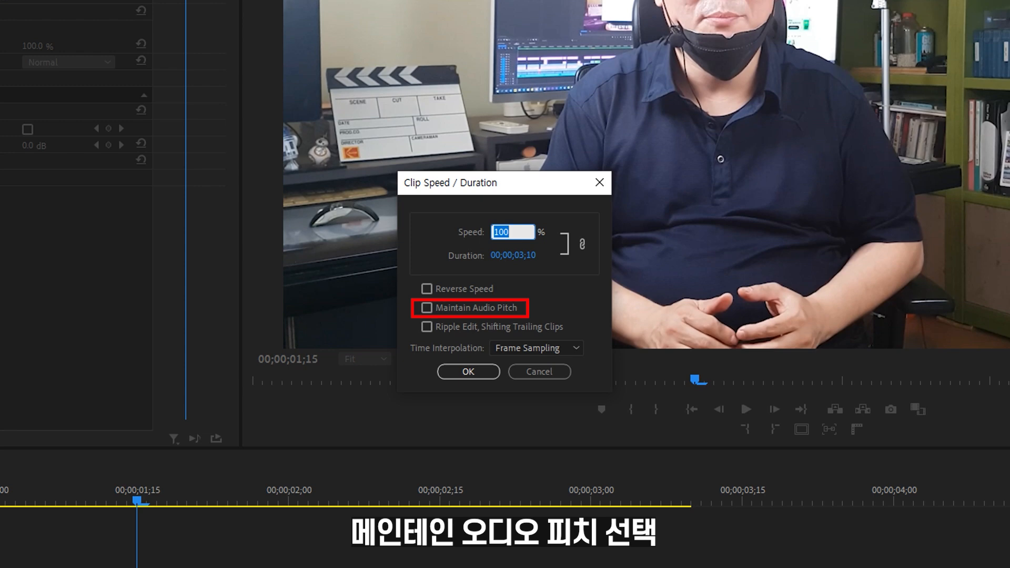
click(429, 309)
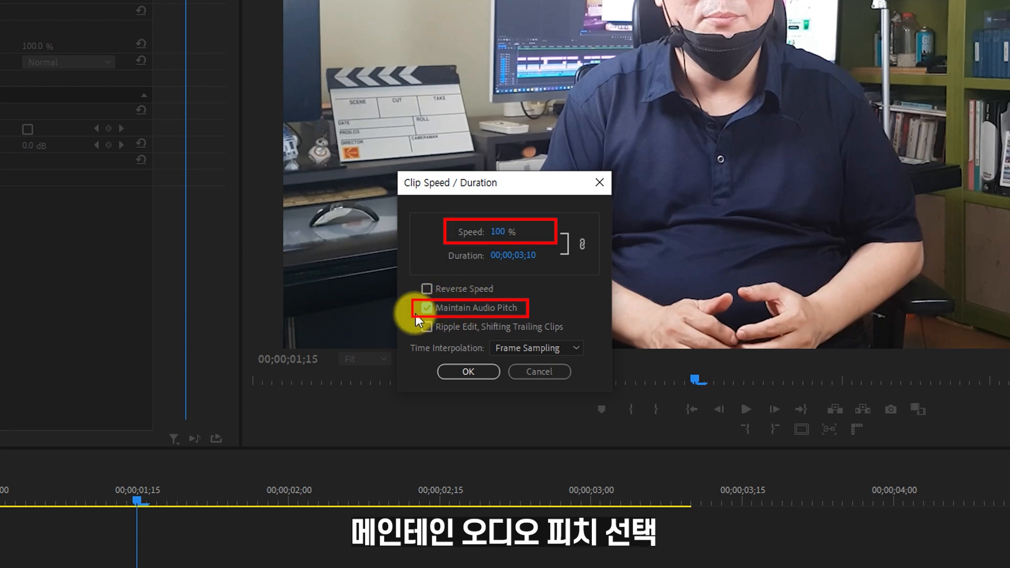
text(200)
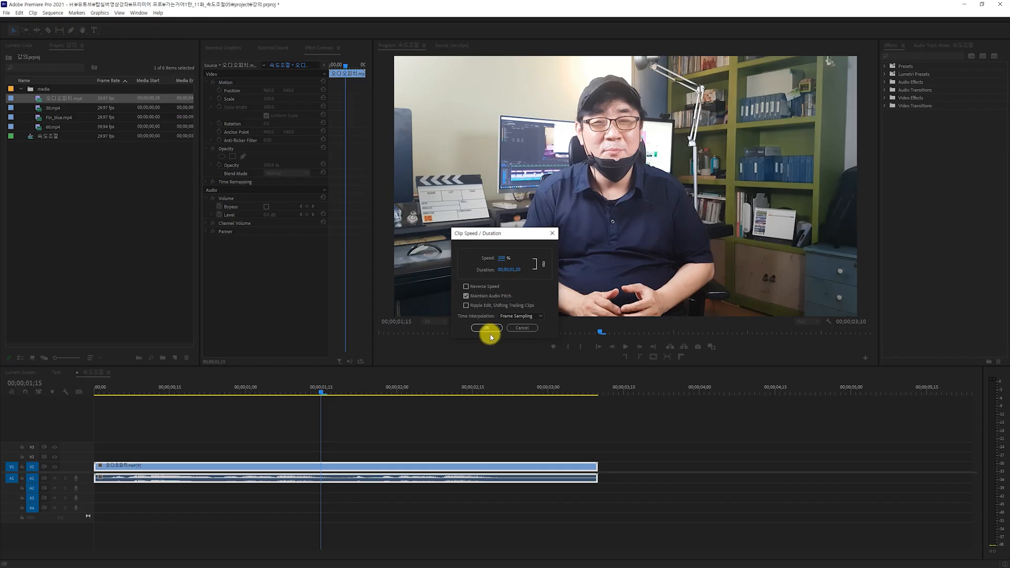
click(486, 328)
Return the playhead to the start and play the sped-up clip to check its audio pitch.
drag(153, 386, 67, 401)
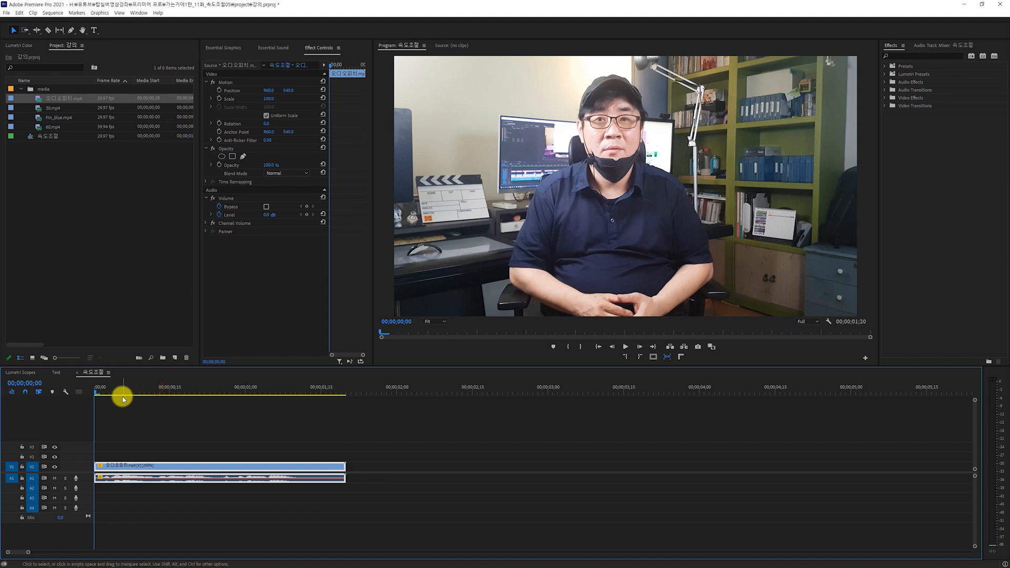
key(space)
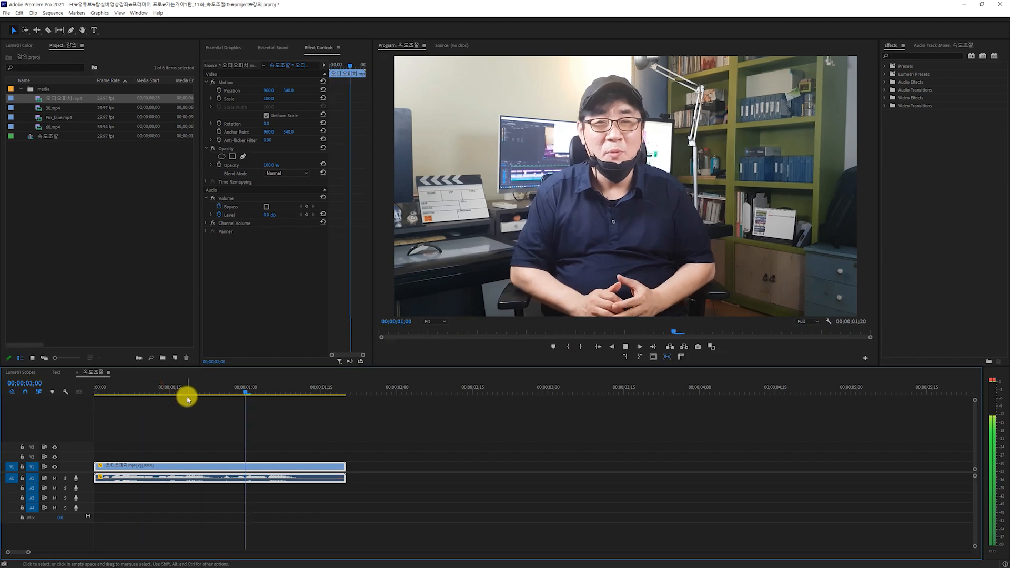
key(space)
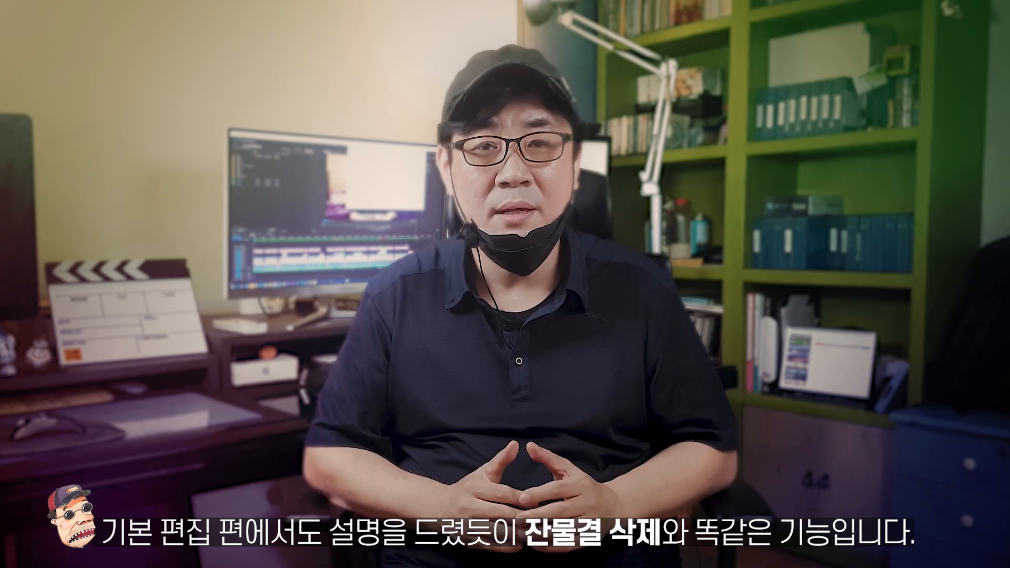
Place 오디오피치.mp4 and Fin_blue.mp4 back to back at the start of the emptied sequence.
click(63, 99)
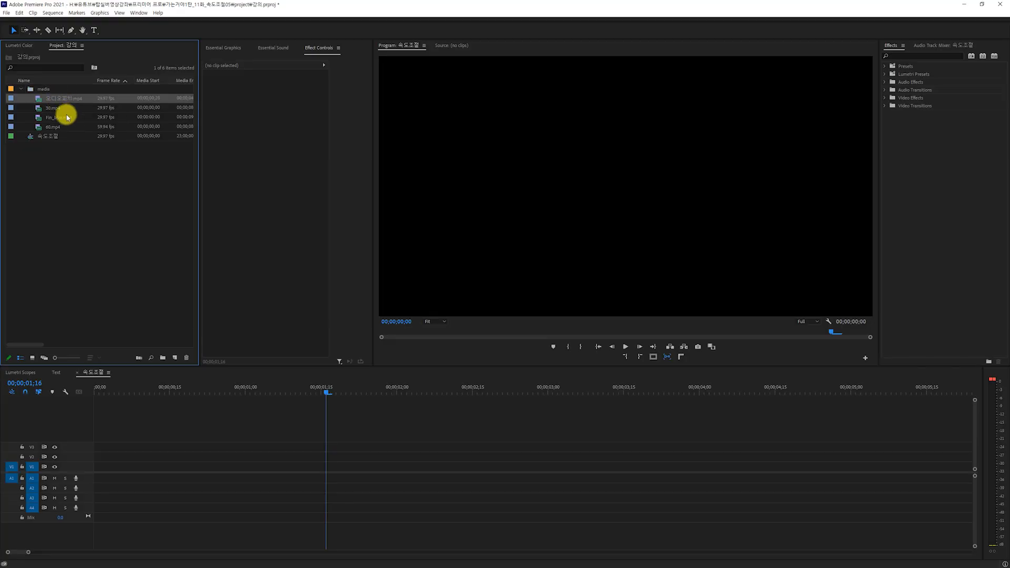
ctrl+click(60, 117)
drag(51, 103, 139, 466)
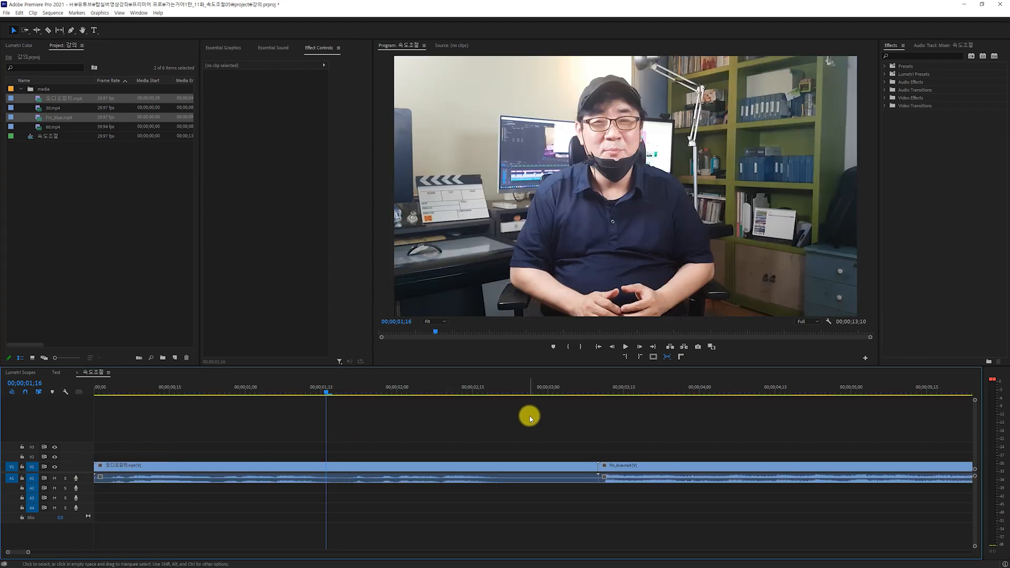
key(backslash)
Try a speed of 200% on the first clip with Ripple Edit off, and undo the change.
drag(220, 439, 244, 506)
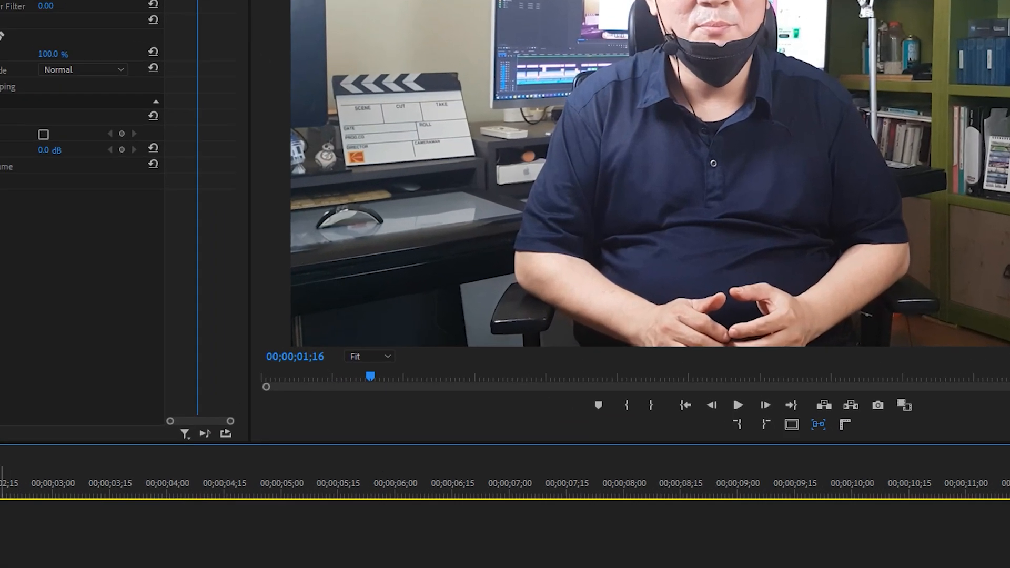
key(ctrl+r)
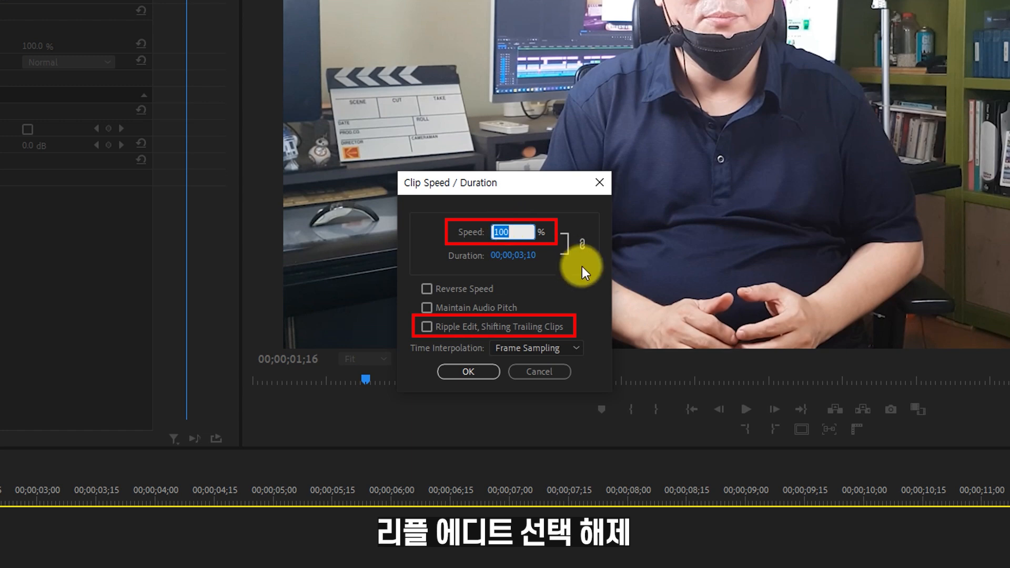
text(200)
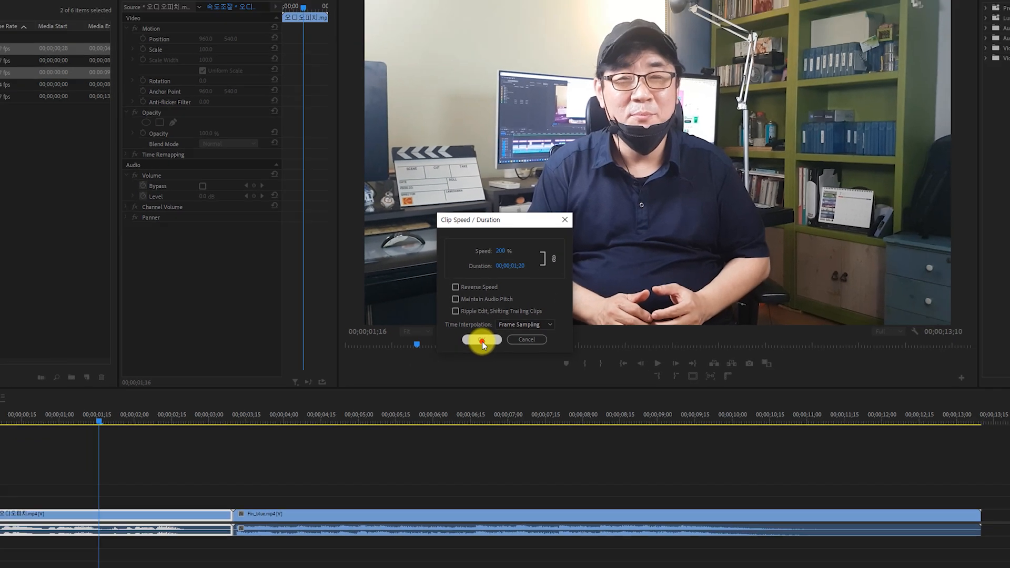
click(468, 378)
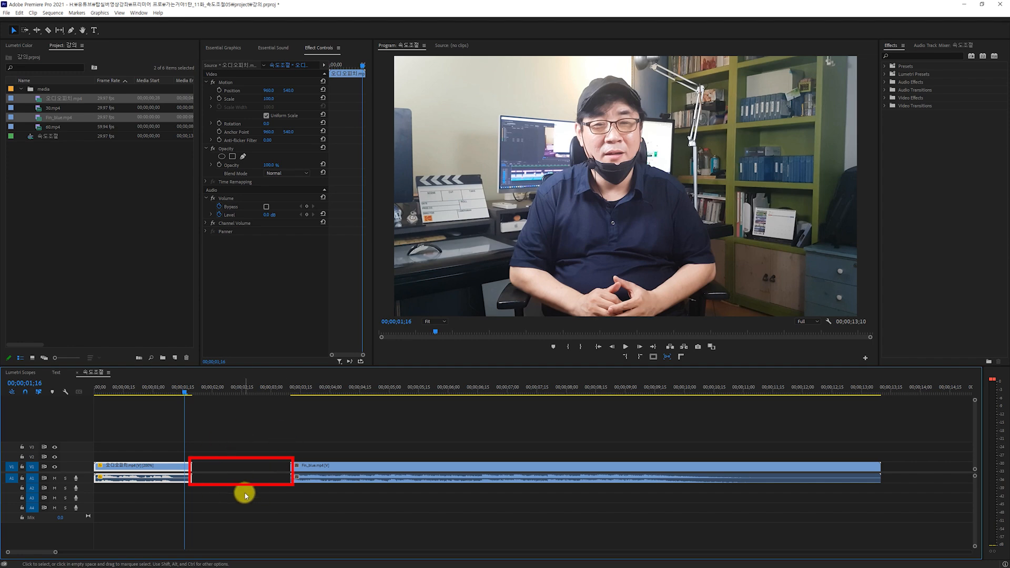
key(ctrl+z)
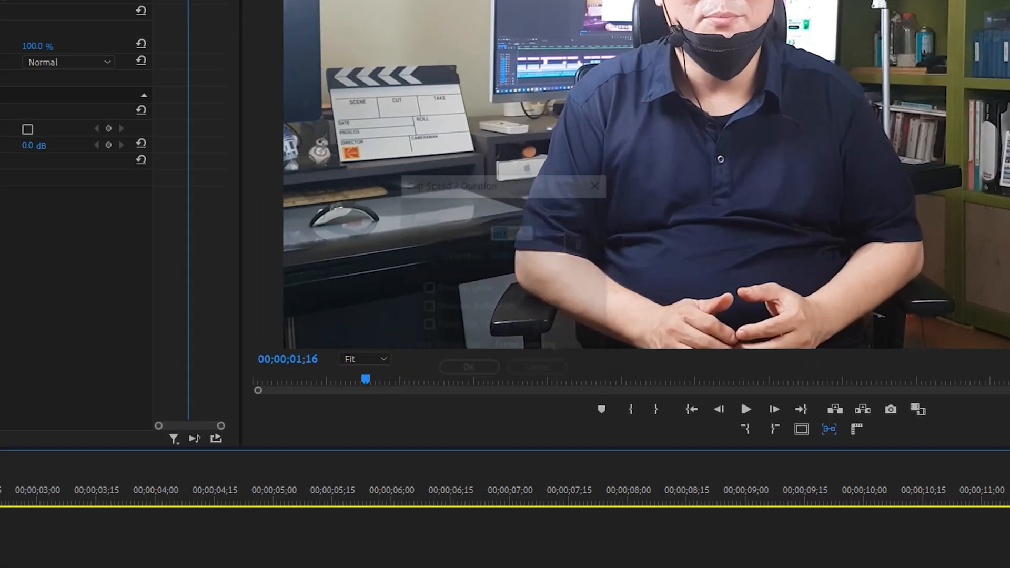
Set the first clip's speed to 200% with Ripple Edit, Shifting Trailing Clips enabled.
key(ctrl+r)
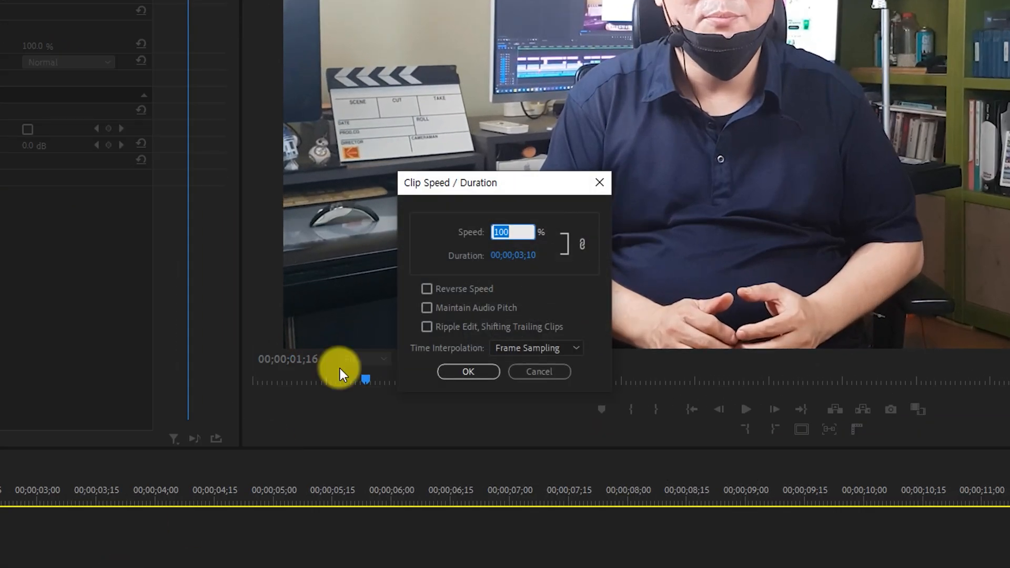
click(427, 328)
click(506, 232)
text(200)
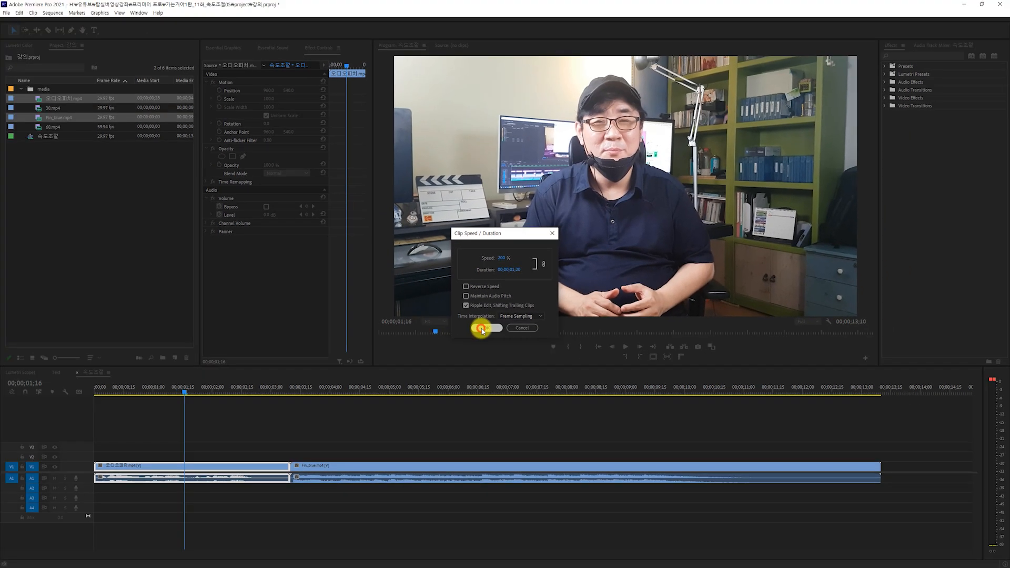
click(469, 372)
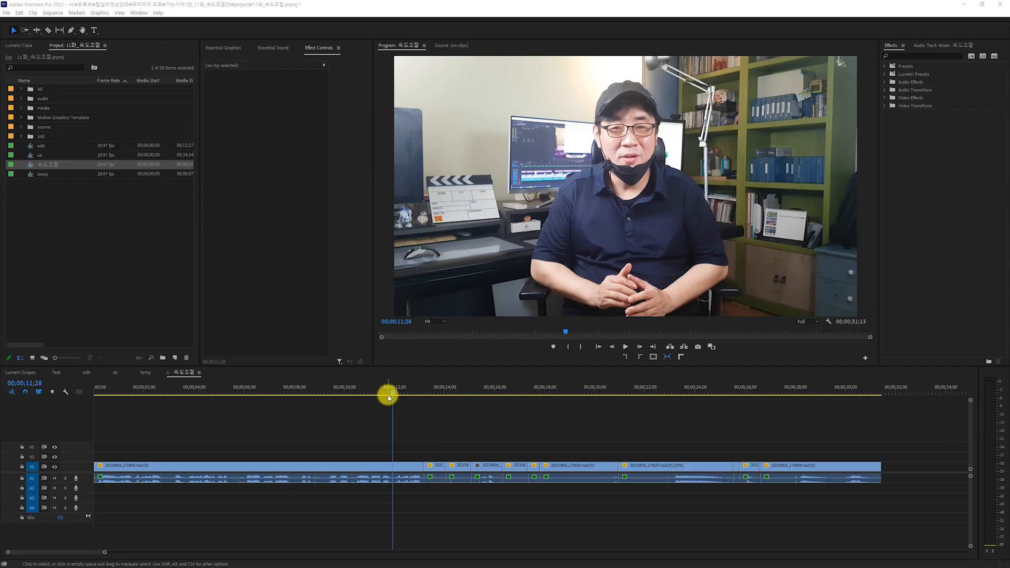
Play the 11화_속도조절 project's sequence from about 00;00;12;00 and move the playhead to the first cut at 00;00;13;05.
drag(389, 387, 398, 389)
key(space)
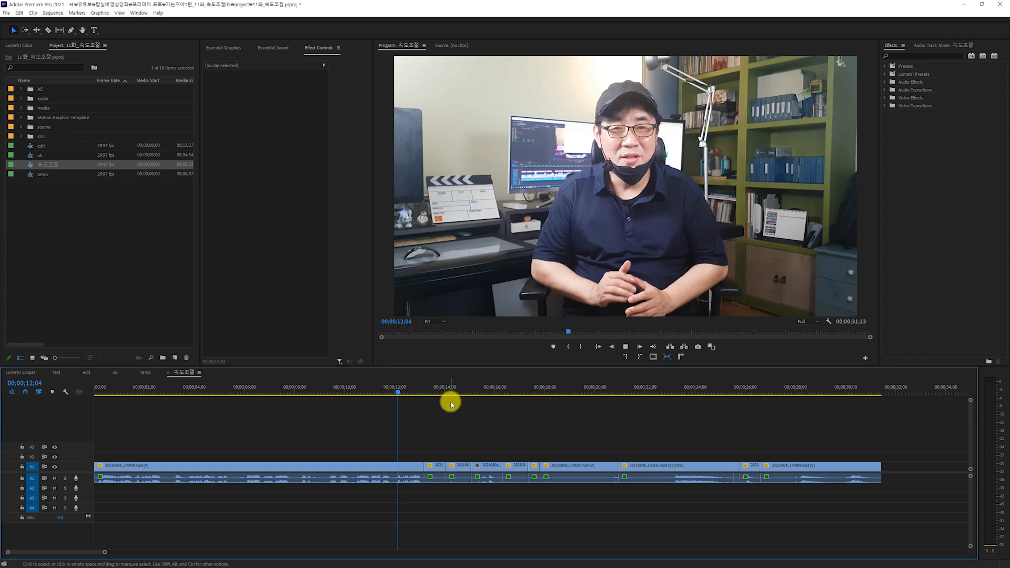
key(space)
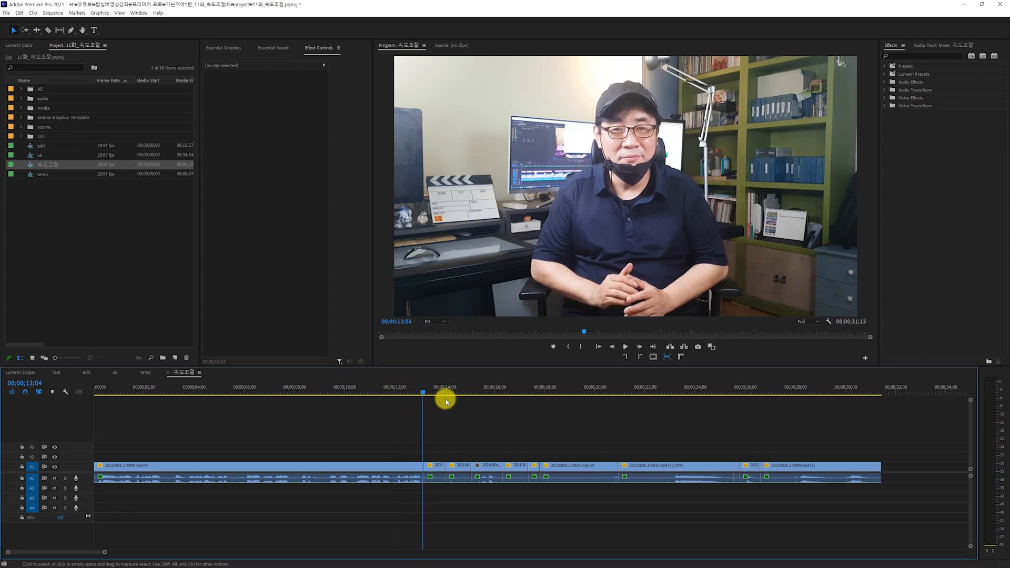
click(420, 389)
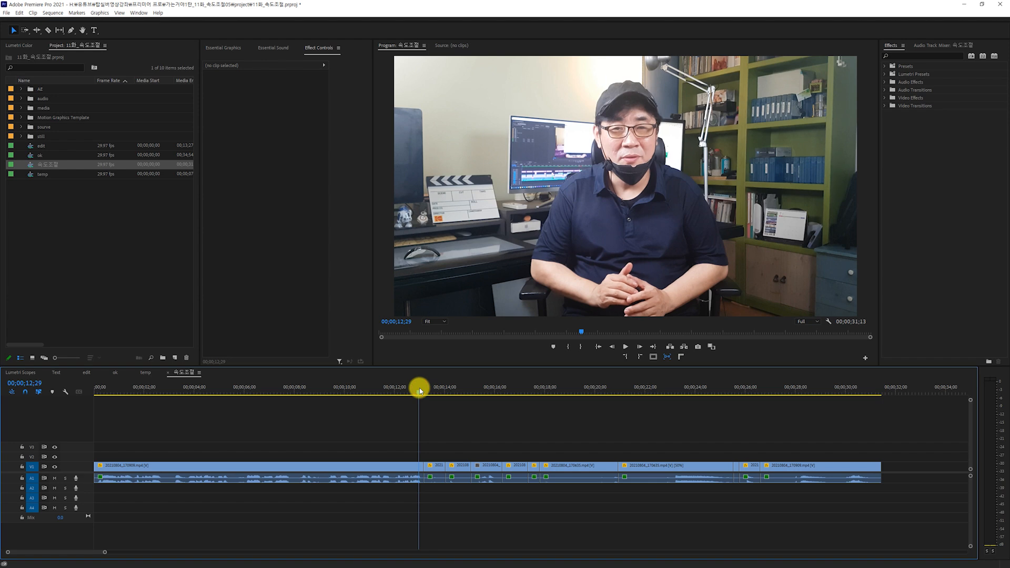
click(424, 390)
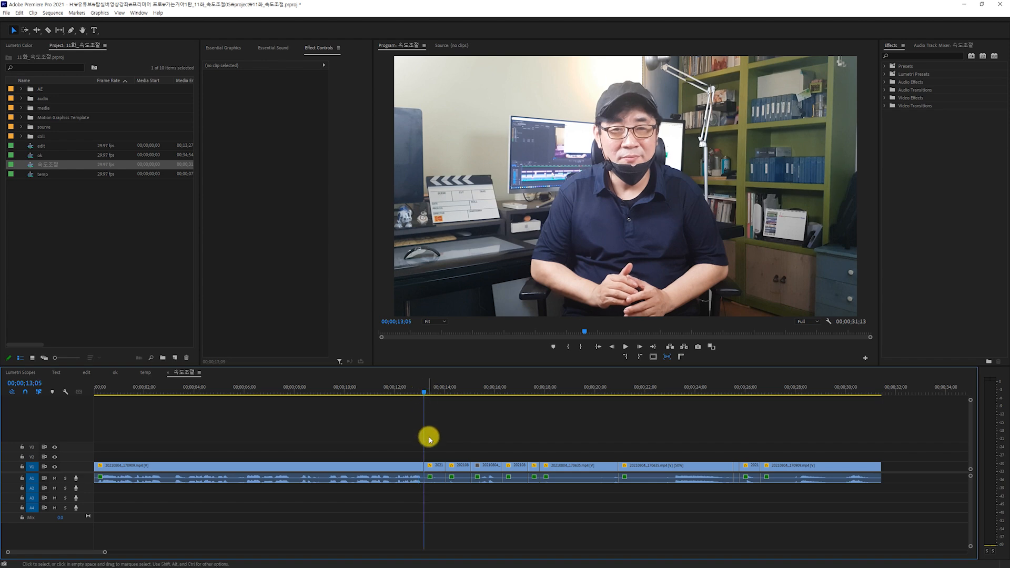
Scrub through the short clip after the cut at 00;00;13;05 and check its Clip Speed / Duration settings without changing them.
click(430, 466)
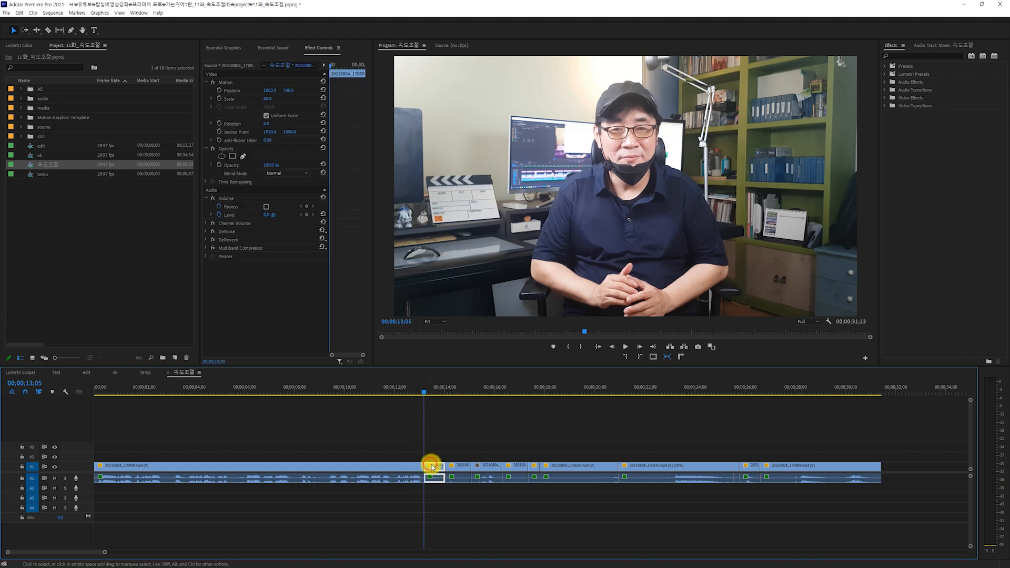
drag(422, 393, 443, 393)
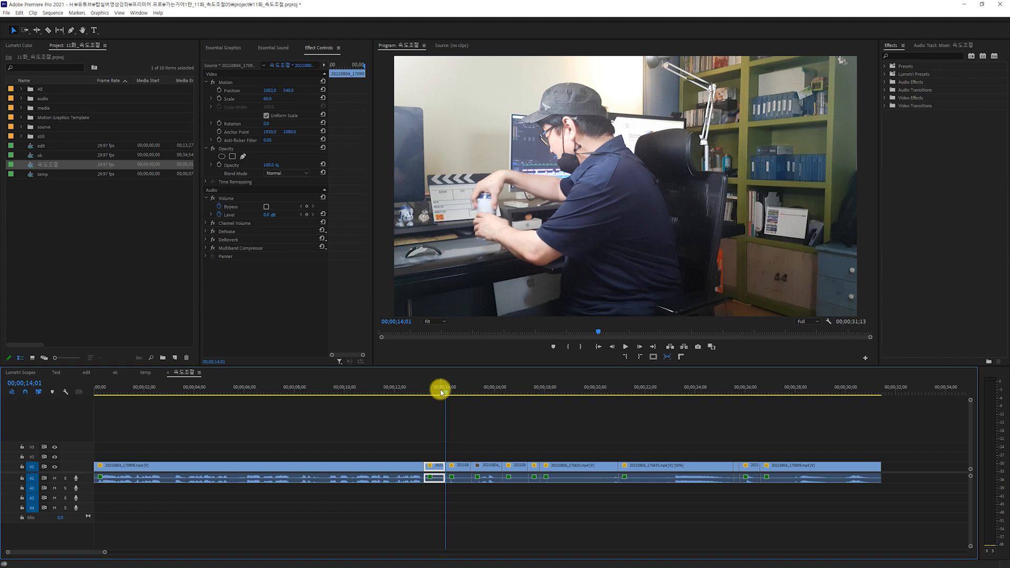
click(441, 390)
click(445, 389)
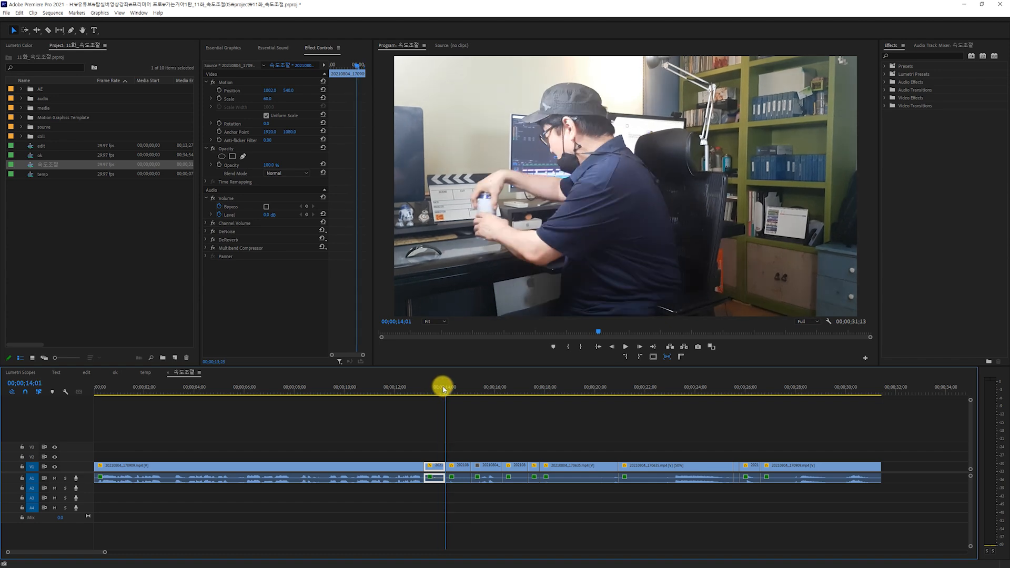
click(437, 389)
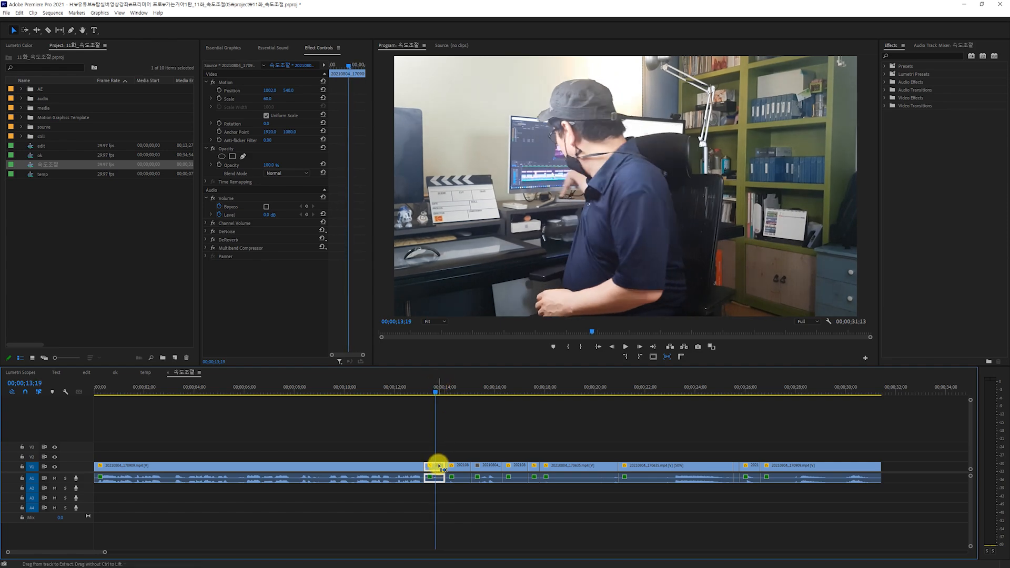
key(ctrl+r)
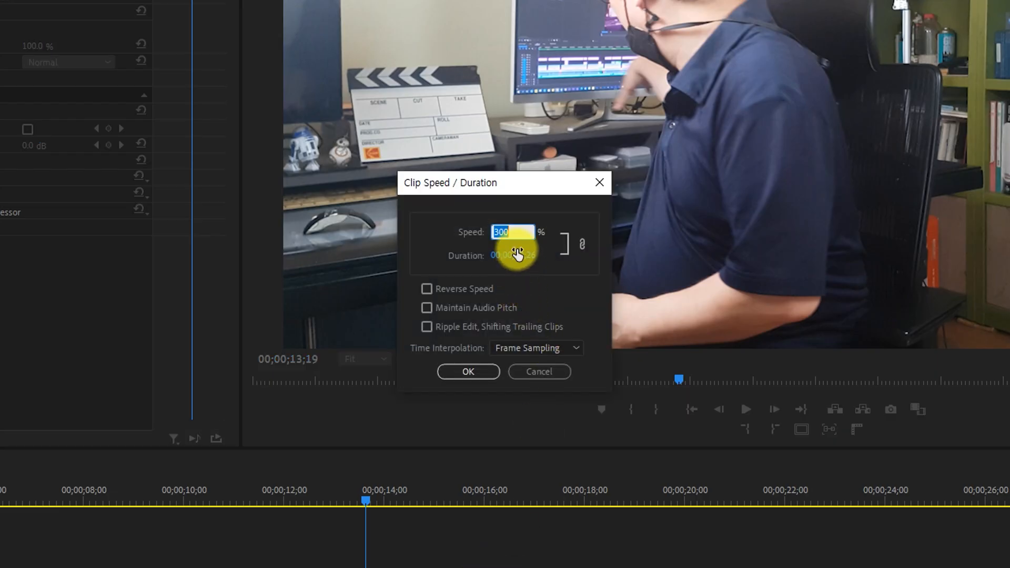
click(515, 232)
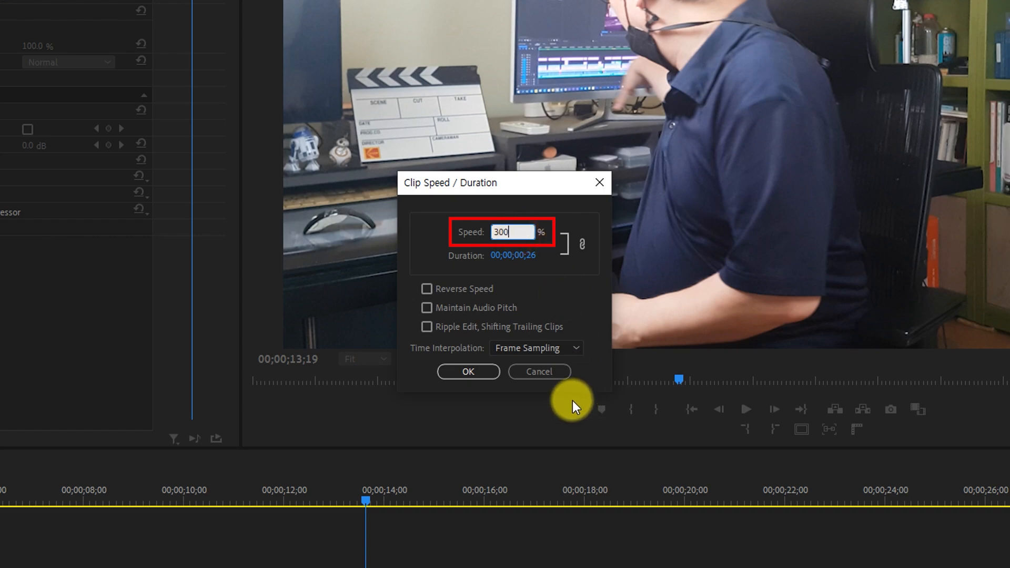
click(548, 367)
Play the sequence from about 00;00;12;28 across the first short clips to about 00;00;15;01.
drag(424, 396, 419, 394)
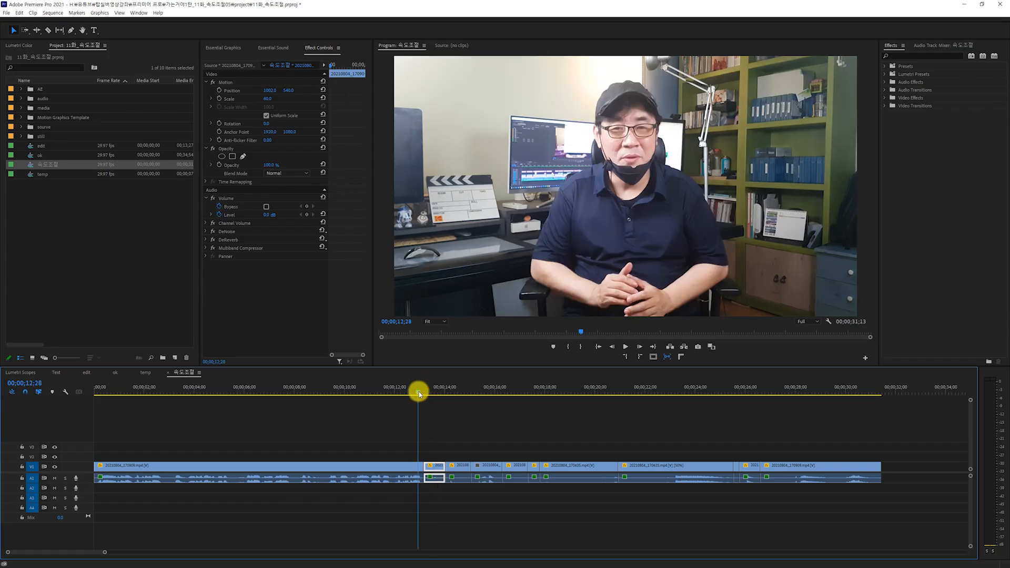
key(space)
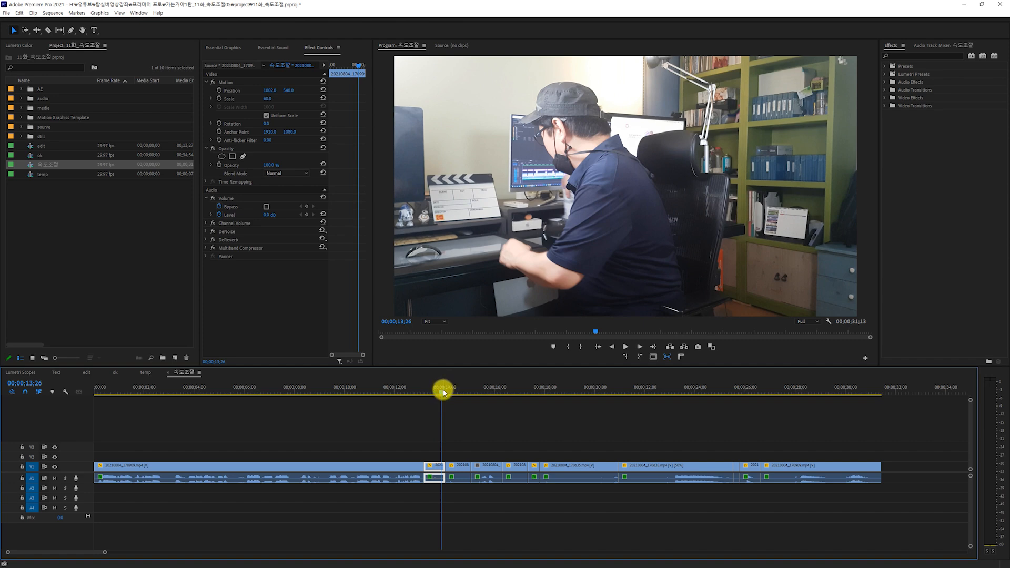
drag(444, 392, 447, 391)
key(space)
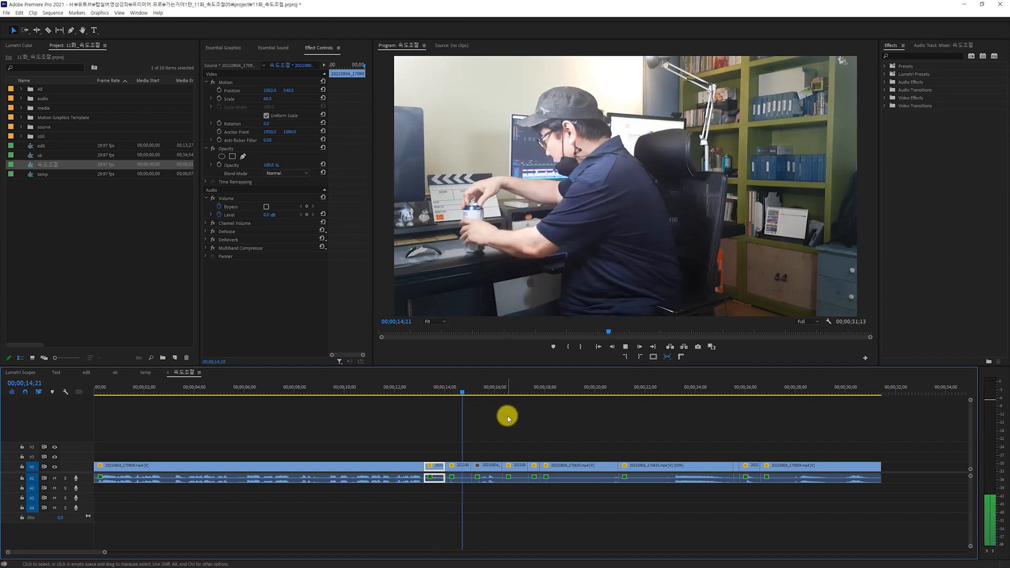
key(space)
key(Left)
key(Left)
key(Left)
key(Left)
key(Left)
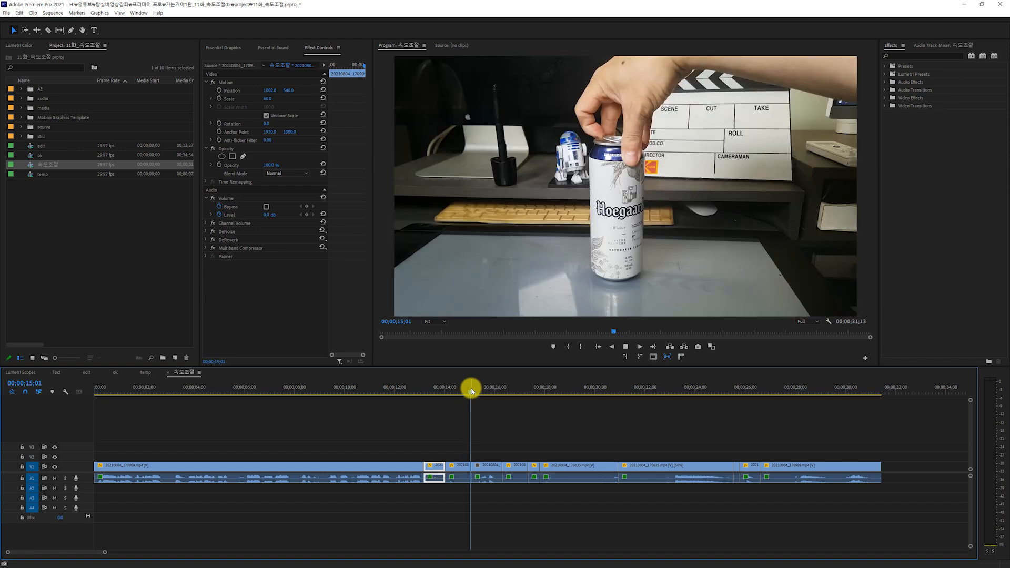
key(space)
Scrub to about 00;00;17;06 and check the speed settings of the clip at that point.
mouse_move(487, 388)
mouse_down()
mouse_move(467, 388)
mouse_move(474, 396)
mouse_up()
drag(474, 396, 524, 402)
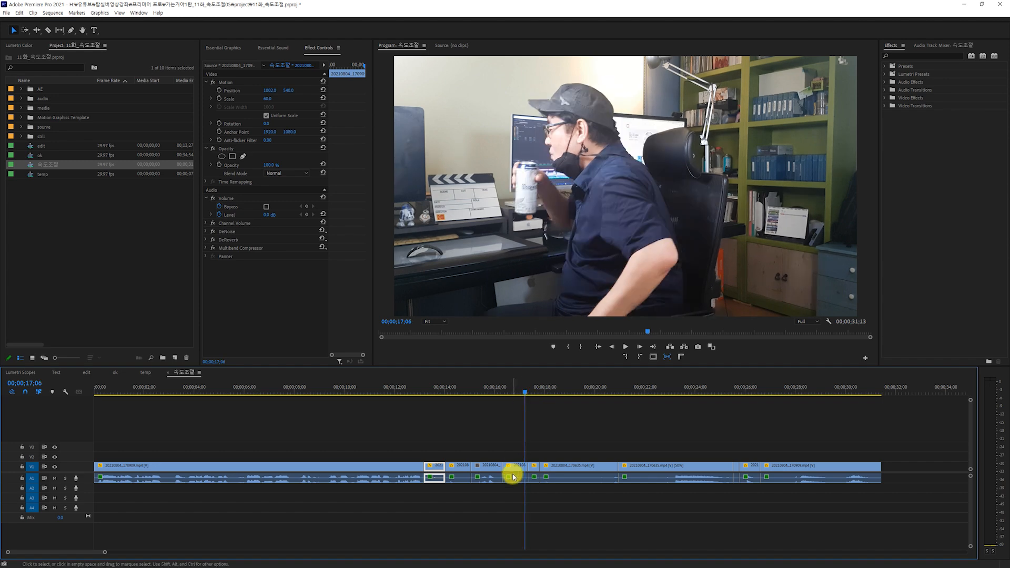
key(ctrl+r)
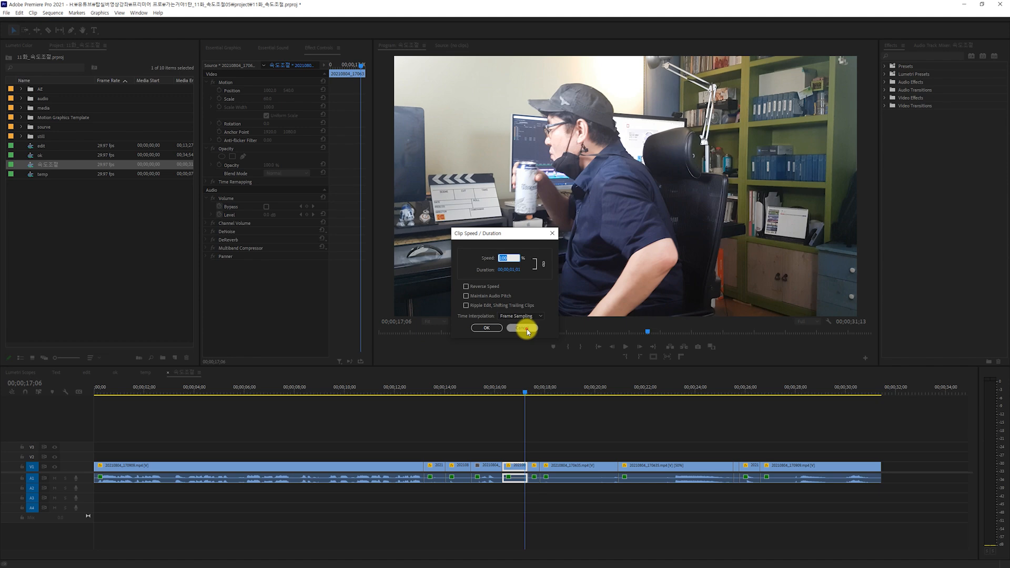
click(527, 329)
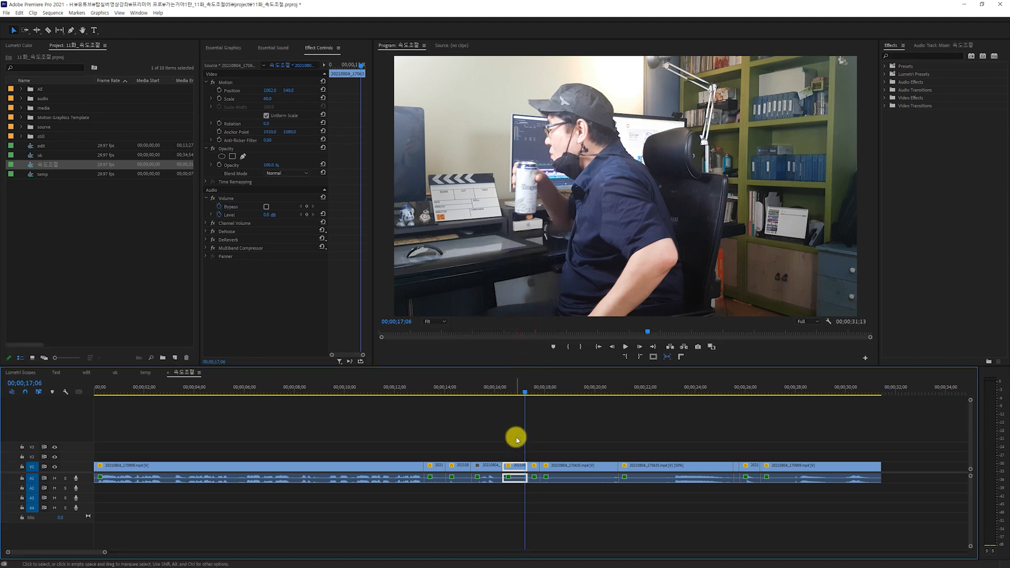
Move to about 00;00;17;24 and check the speed settings of the very short drinking clip there.
drag(527, 391, 541, 393)
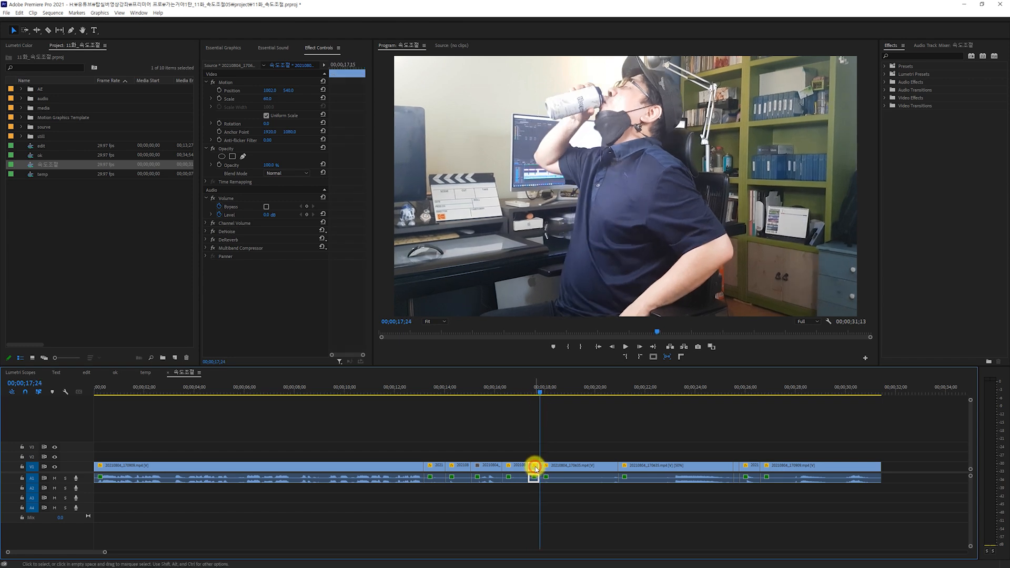
key(ctrl+r)
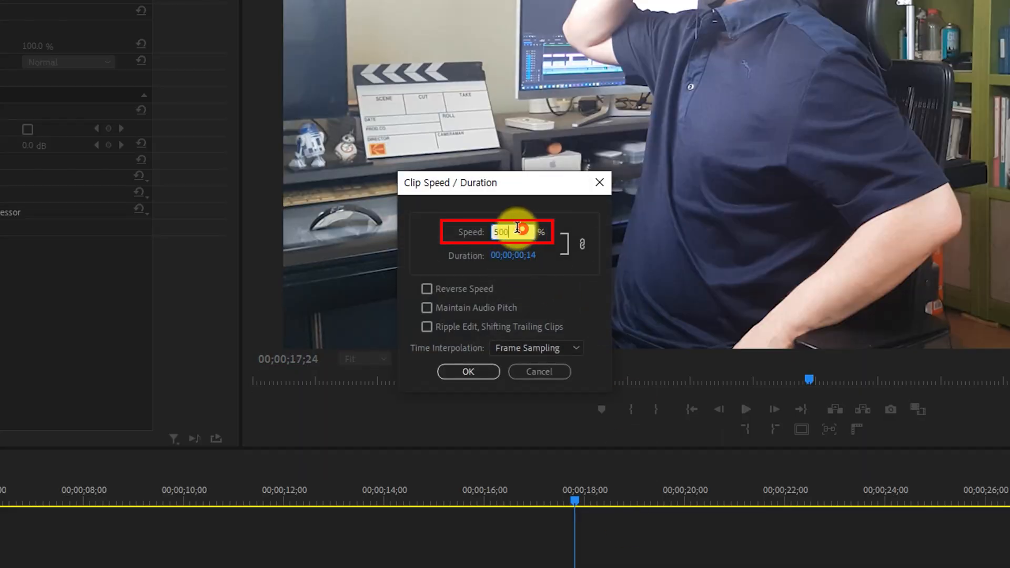
click(546, 374)
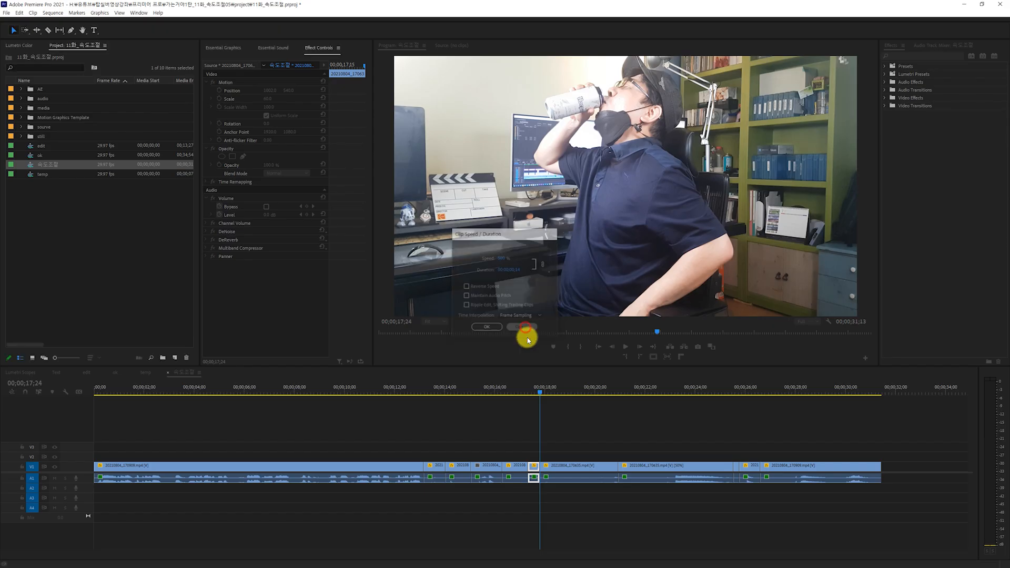
Play on to about 00;00;19;04 and check the speed settings of the longer drinking clip.
drag(534, 394, 541, 390)
key(space)
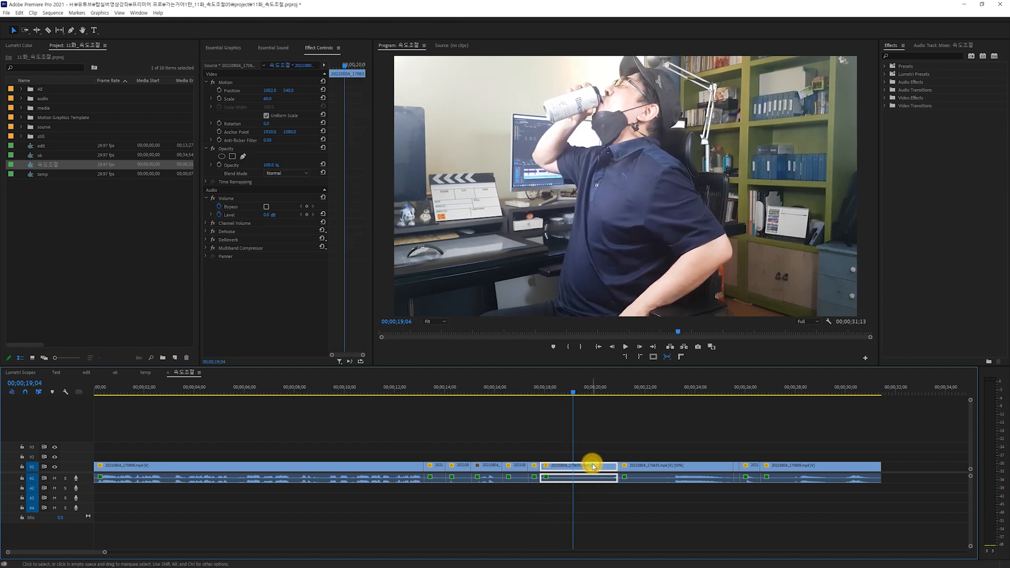
key(ctrl+r)
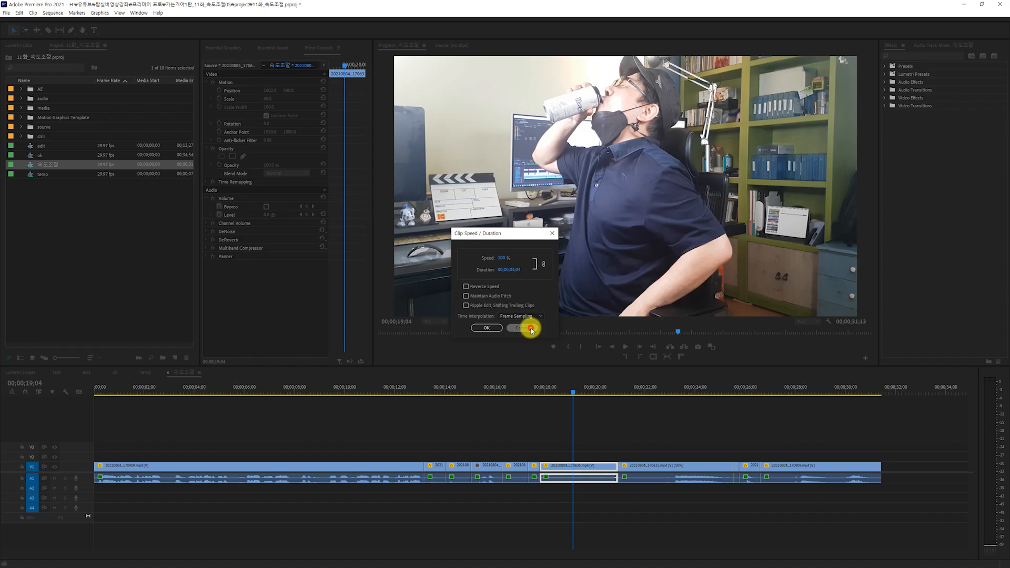
click(541, 371)
Move to about 00;00;21;17 and check the speed and time interpolation settings of the clip there.
drag(567, 392, 634, 396)
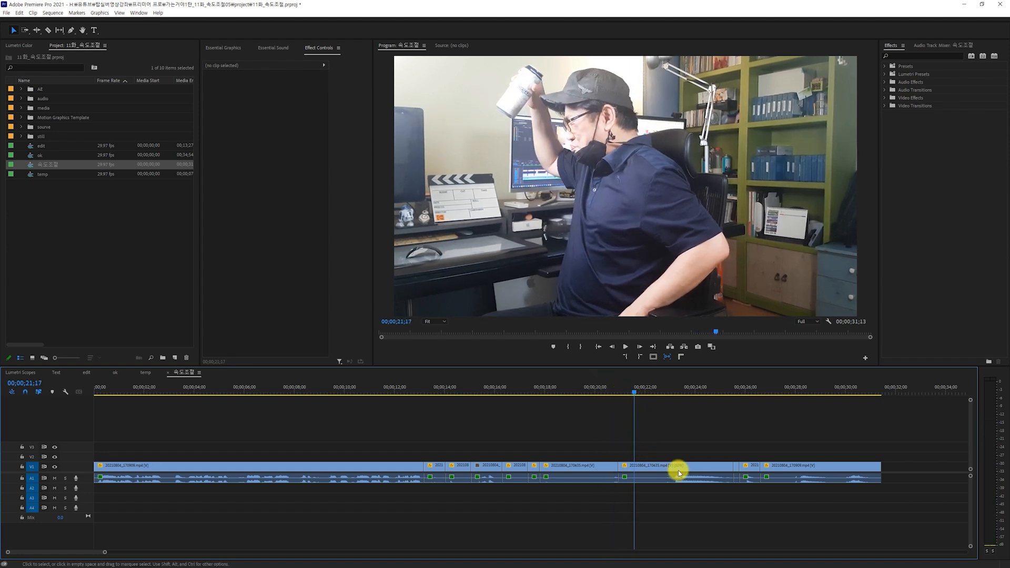
click(685, 470)
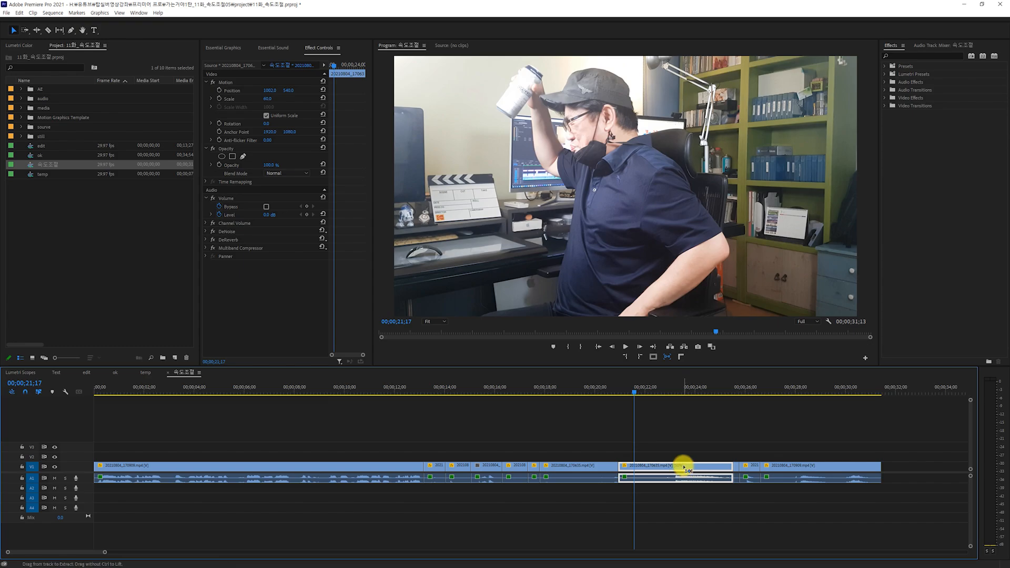
key(ctrl+r)
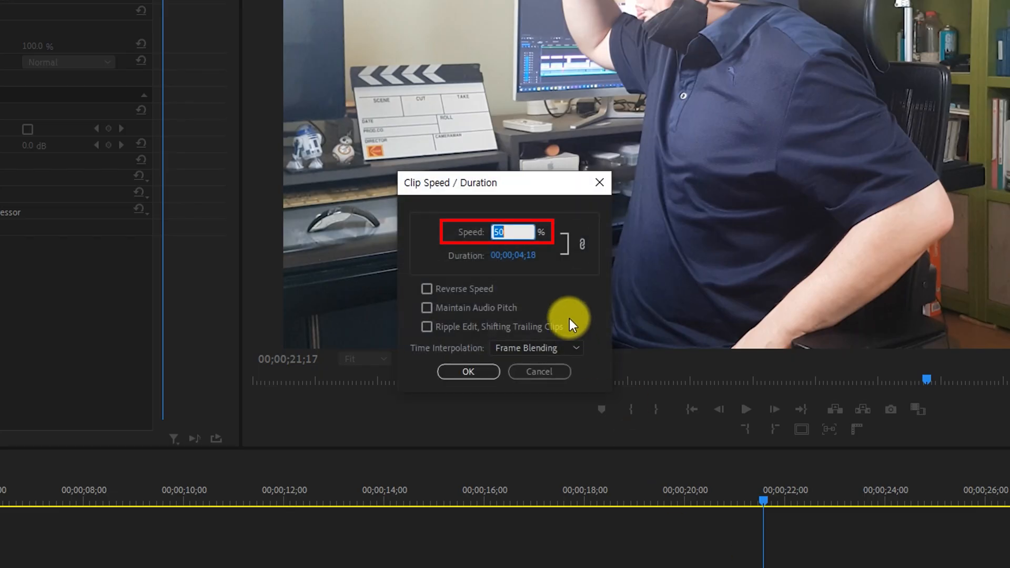
click(536, 372)
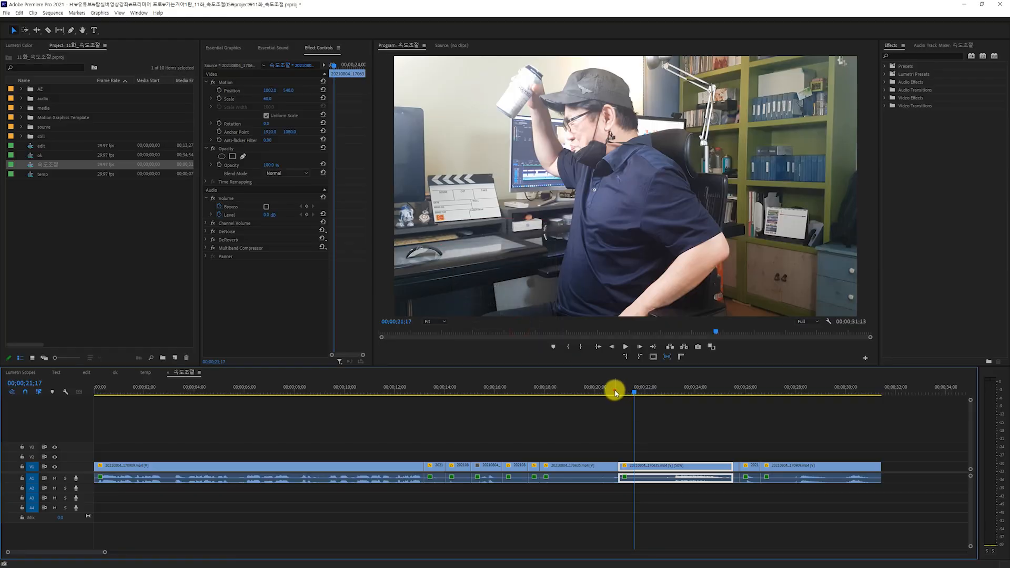
Play the slow-motion drinking clip from about 00;00;20;20 and move the playhead to its end at about 00;00;25;13.
click(616, 393)
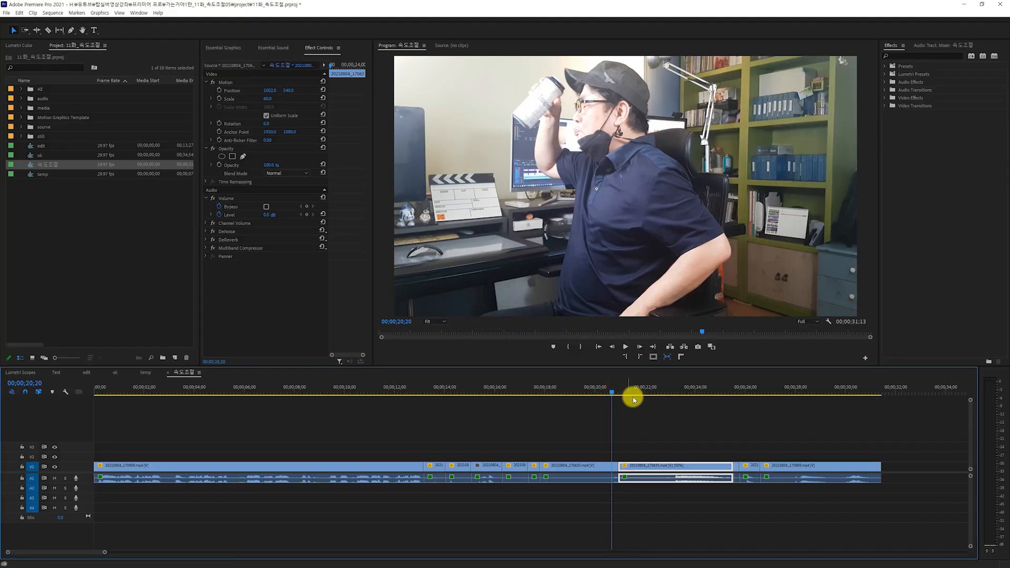
key(space)
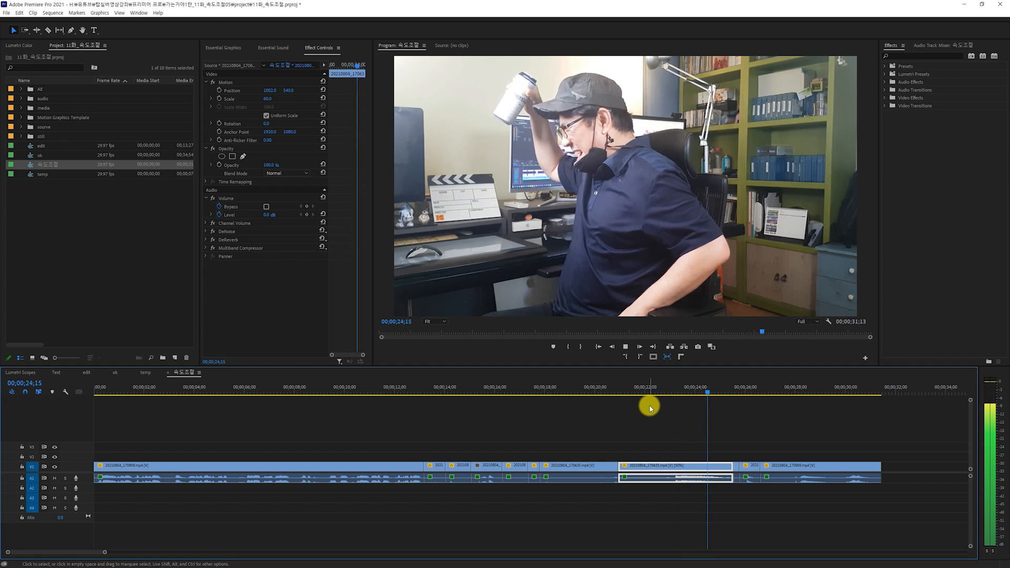
click(717, 391)
drag(718, 390, 732, 390)
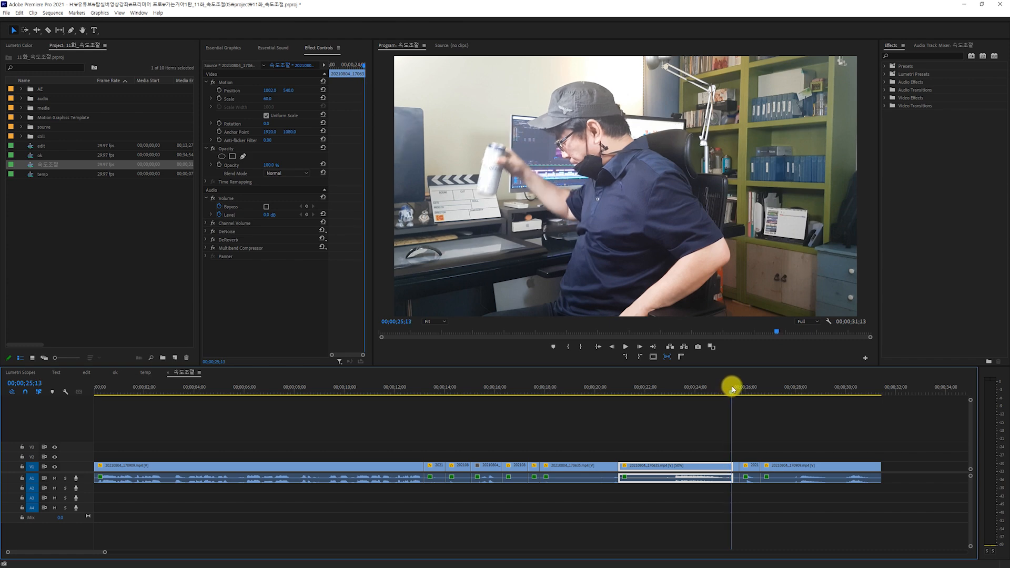
Move to about 00;00;25;22 and check the speed settings of the very short can close-up clip.
mouse_move(732, 390)
mouse_down()
mouse_move(750, 392)
mouse_move(740, 399)
mouse_up()
click(737, 469)
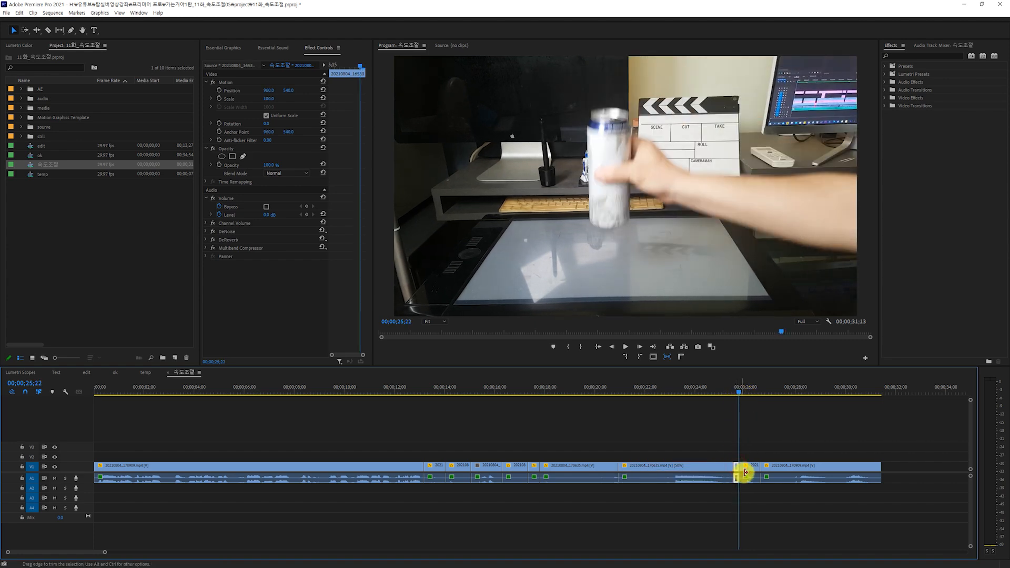
key(ctrl+r)
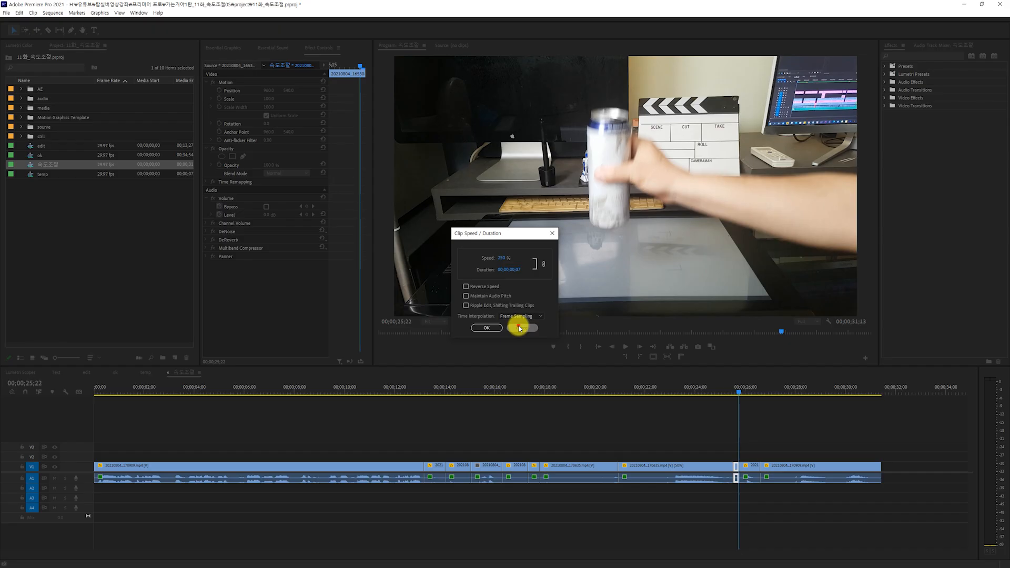
click(489, 372)
click(770, 424)
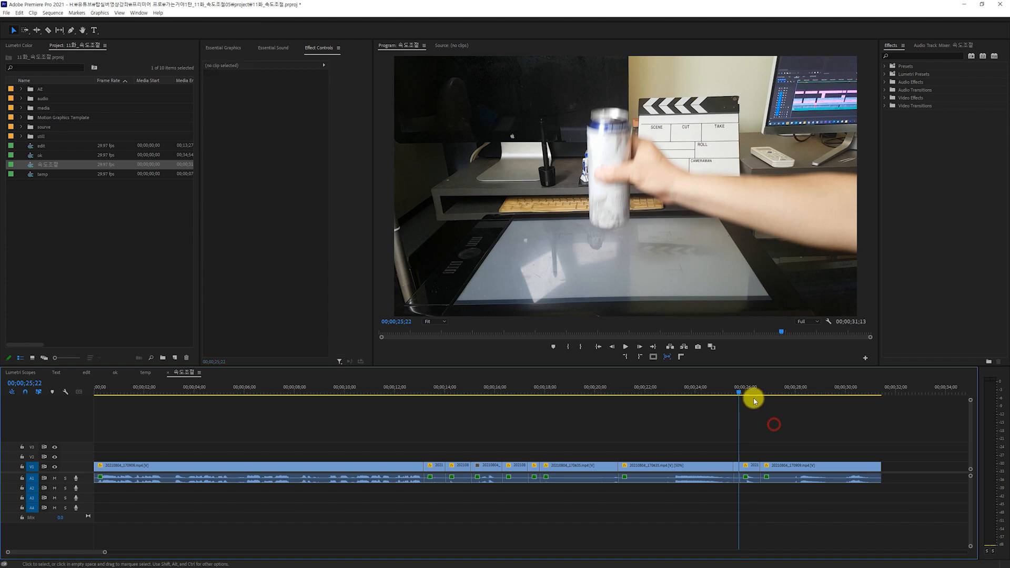
Move to about 00;00;25;28 and check the speed settings of the second can close-up clip.
drag(738, 388, 745, 390)
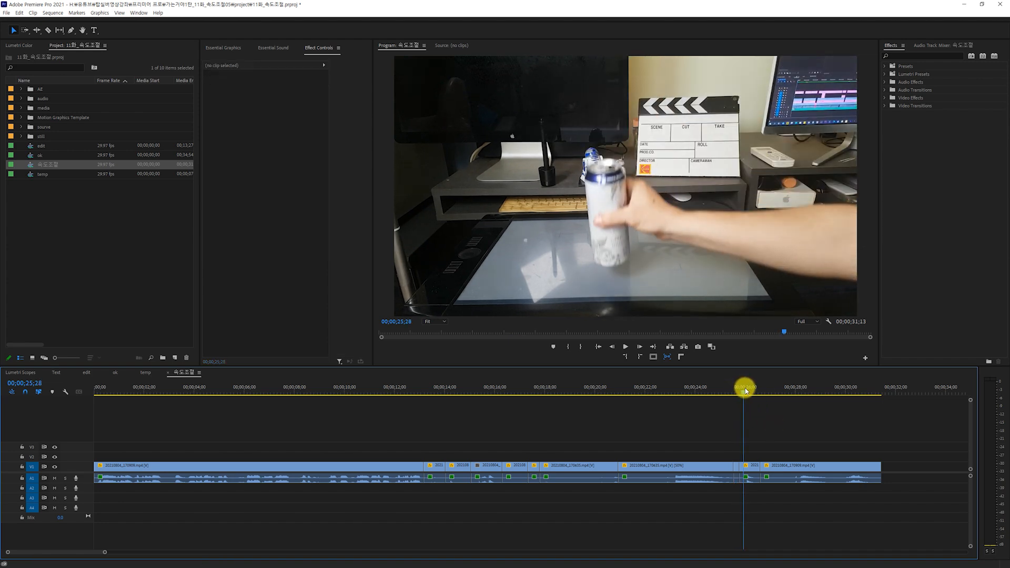
click(754, 468)
key(ctrl+r)
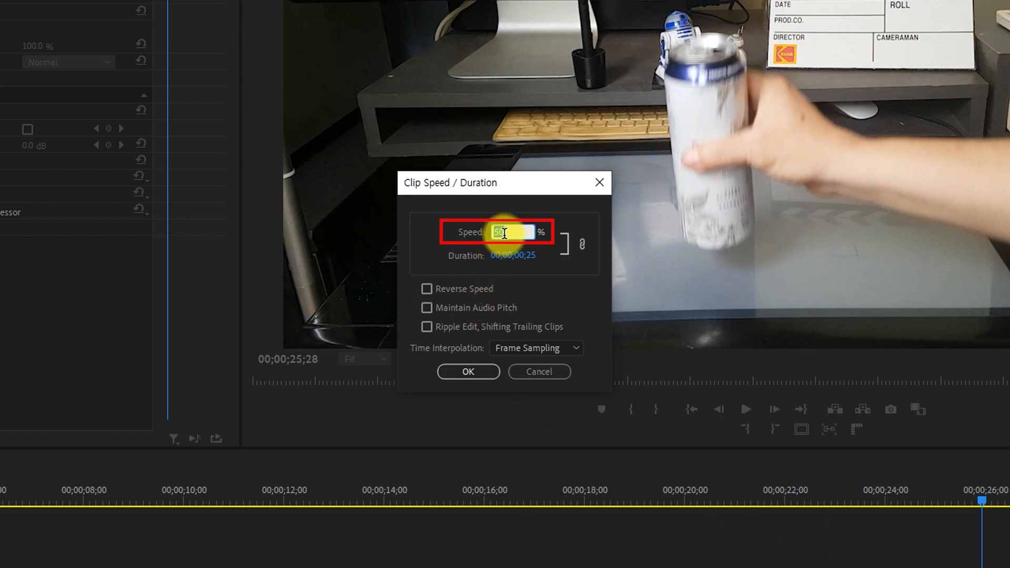
click(537, 368)
click(719, 434)
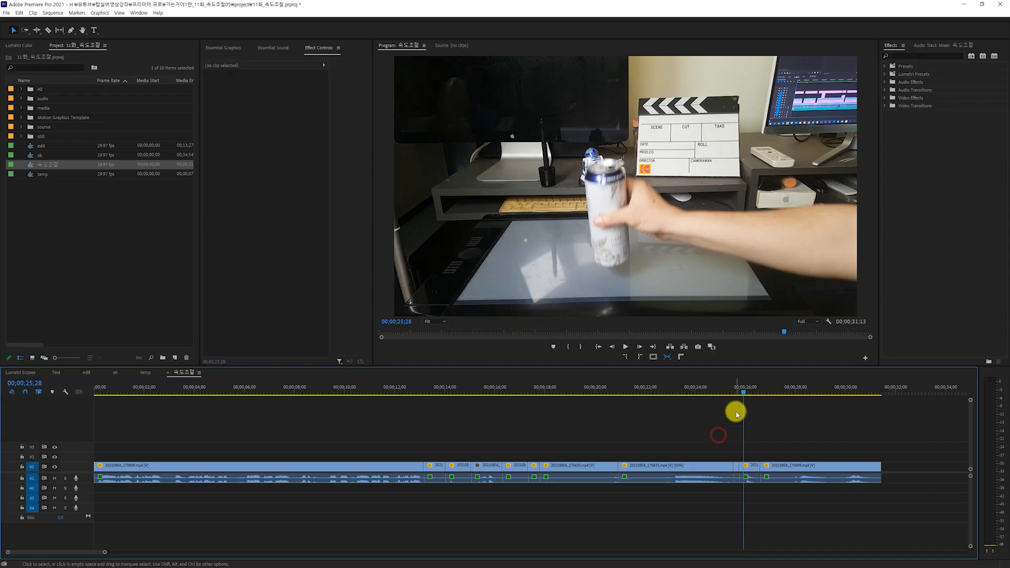
Play the two can close-up clips to about 00;00;26;12, and scrub through the last clip to about 00;00;30;26.
click(732, 386)
key(space)
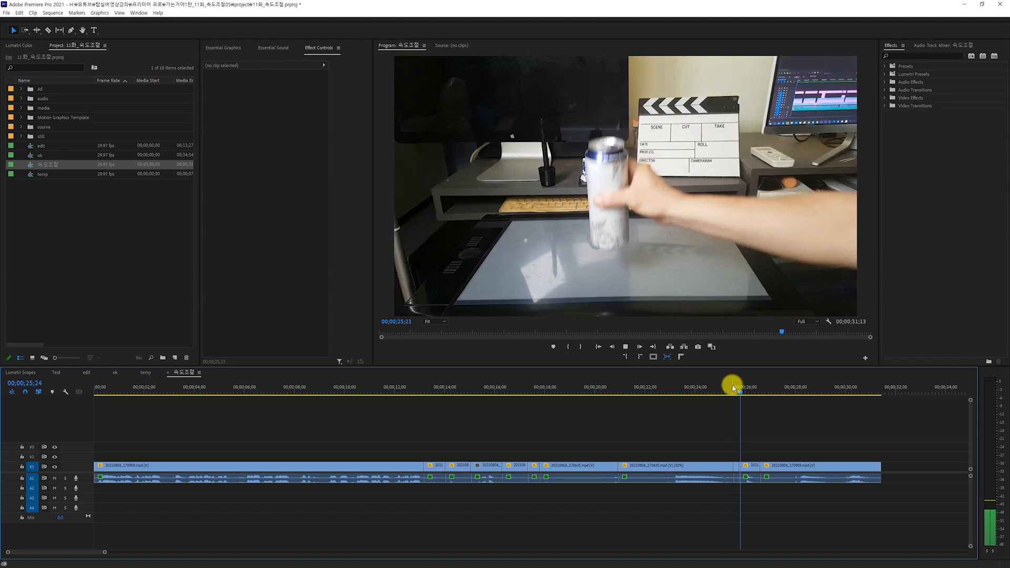
key(space)
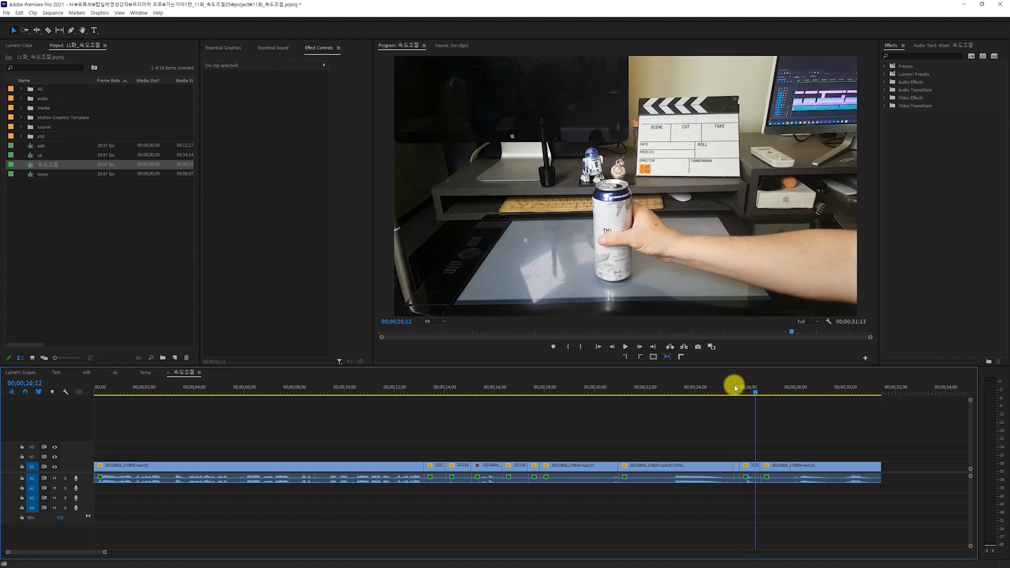
drag(735, 388, 869, 429)
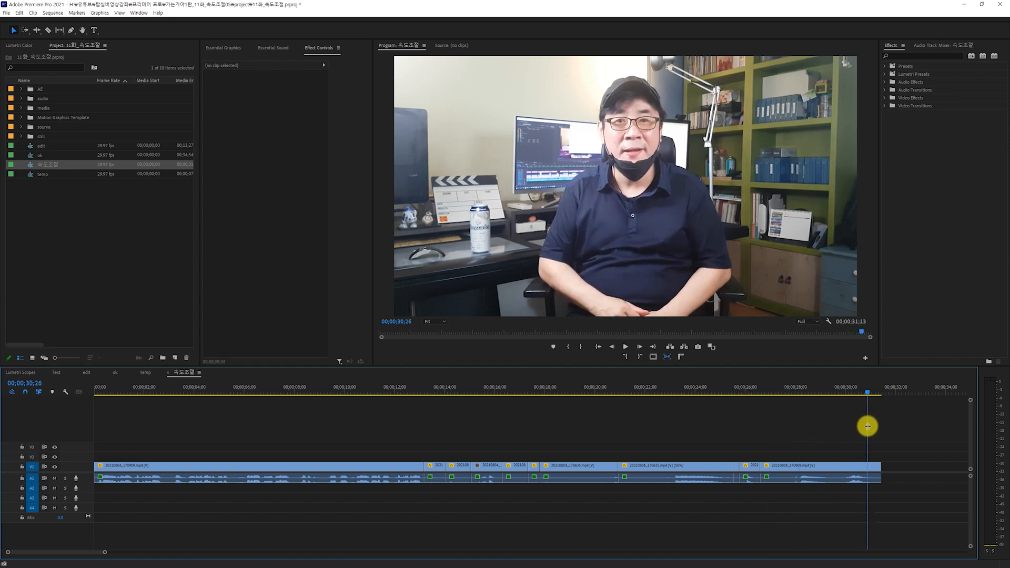
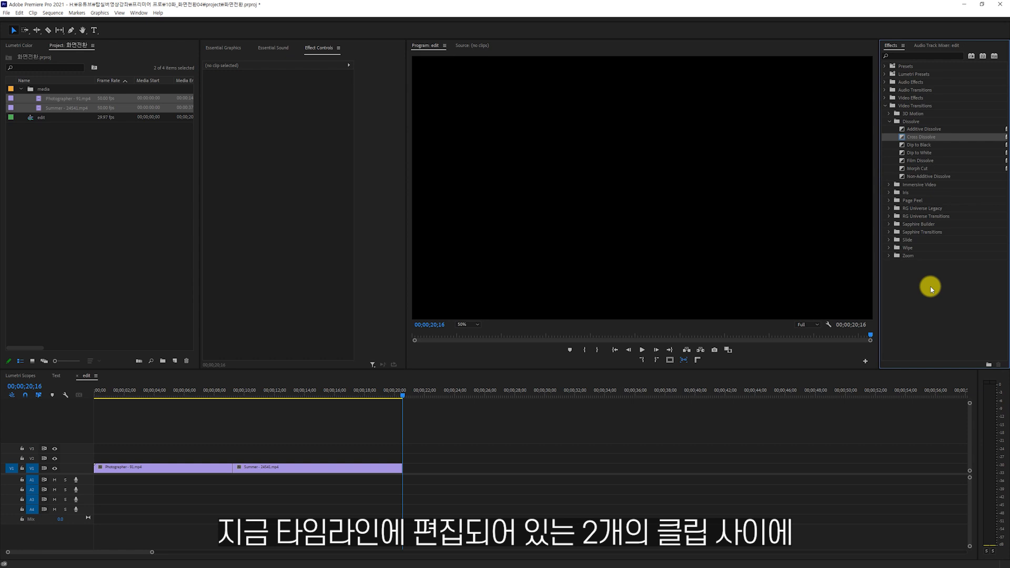
Apply a Cross Dissolve at the cut between Photographer - 91.mp4 and Summer - 24541.mp4, and play across it from 00;00;07;25.
drag(923, 138, 241, 469)
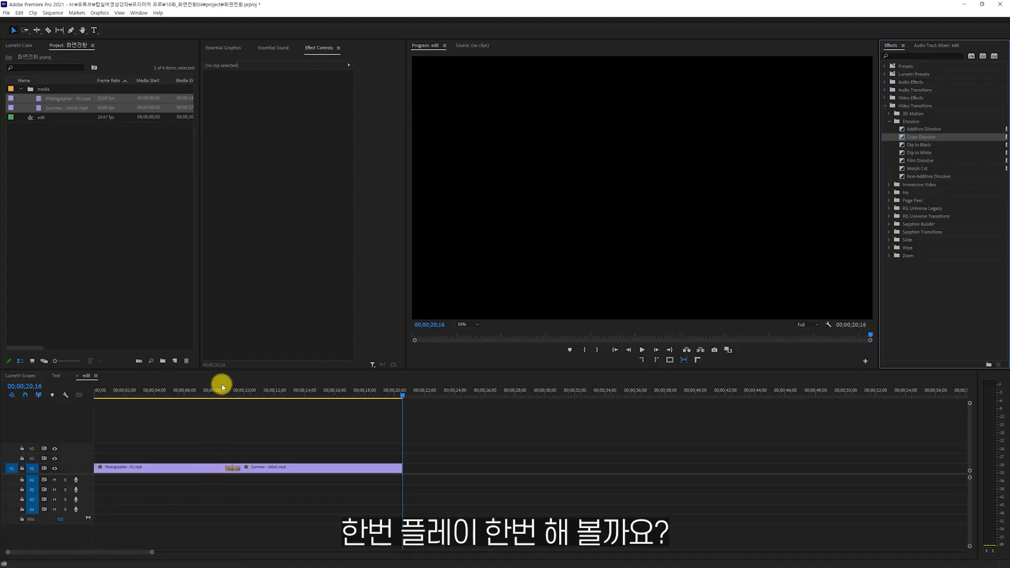
click(463, 189)
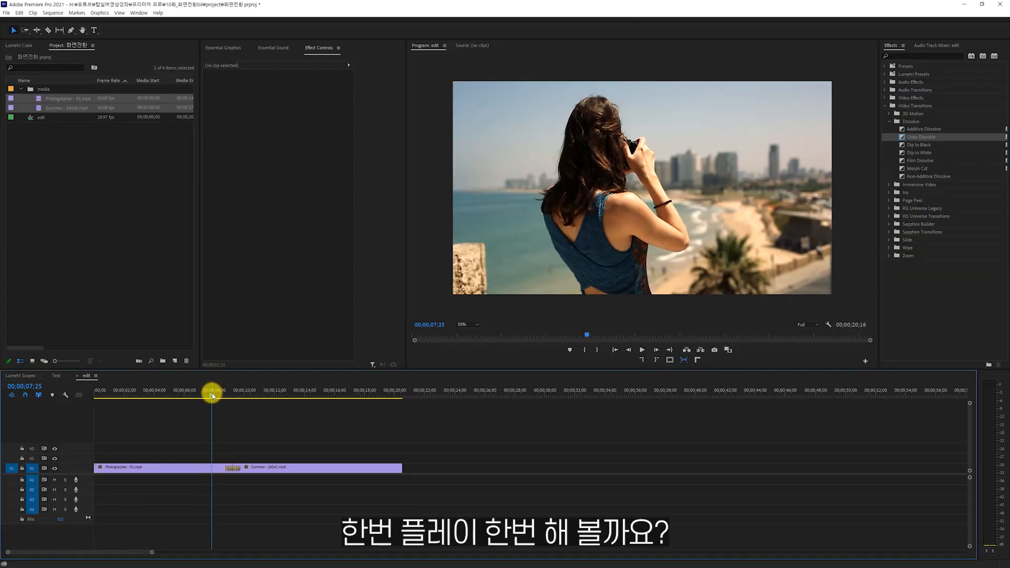
key(space)
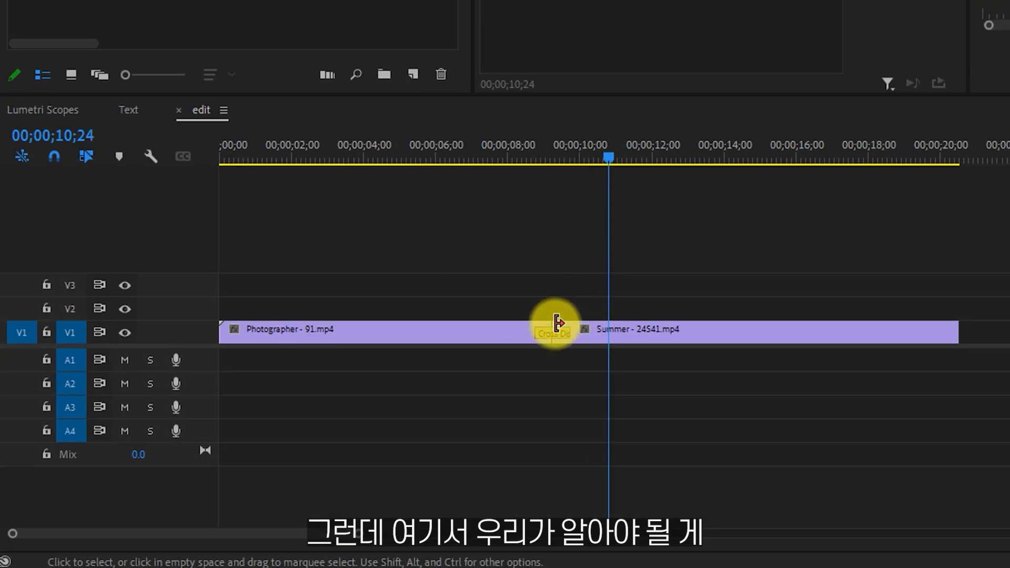
Delete and reapply the Cross Dissolve twice, trying different drop positions around the cut between the two clips.
click(233, 468)
key(Delete)
drag(888, 167, 542, 332)
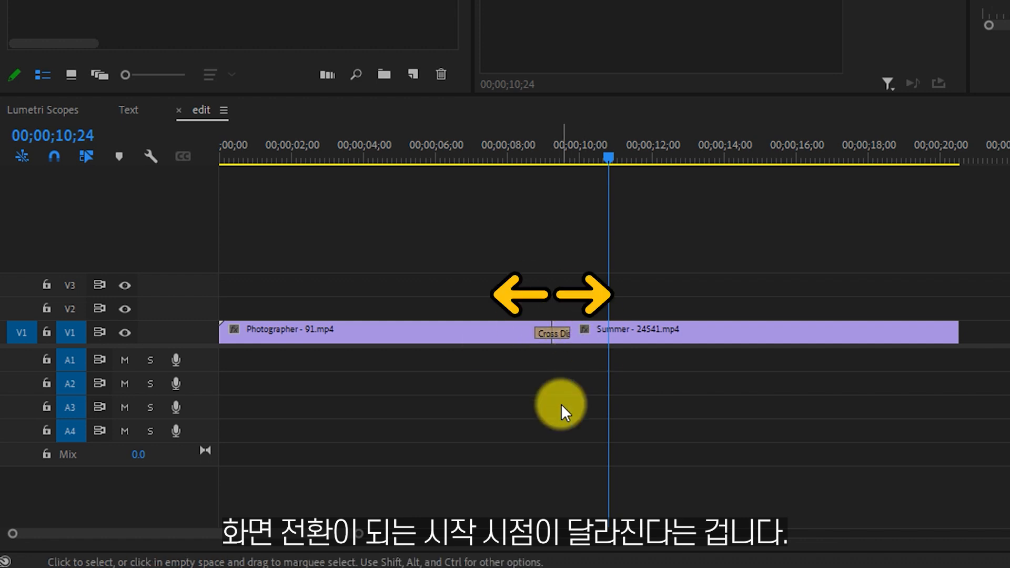
click(552, 334)
key(Delete)
drag(493, 382, 564, 342)
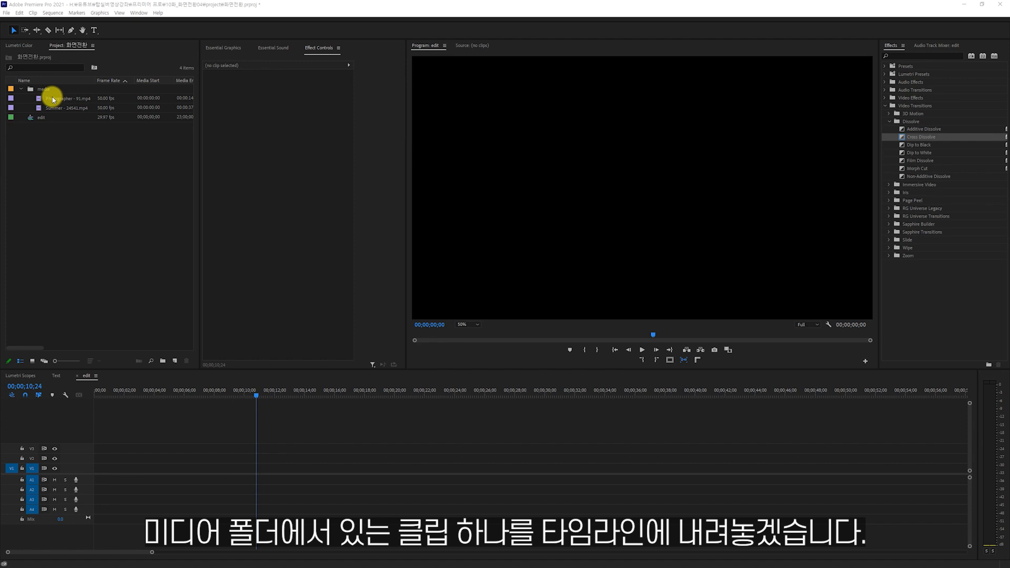
Place the full-length Photographer - 91.mp4 at the start of V1, try extending its end, and append Summer - 24541.mp4.
drag(54, 99, 87, 467)
click(579, 301)
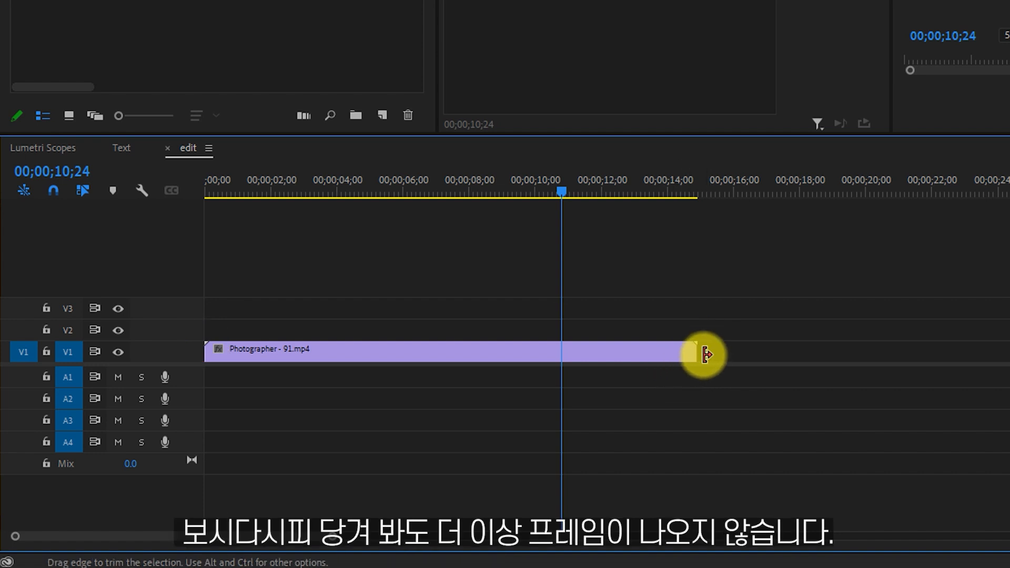
drag(700, 351, 1002, 398)
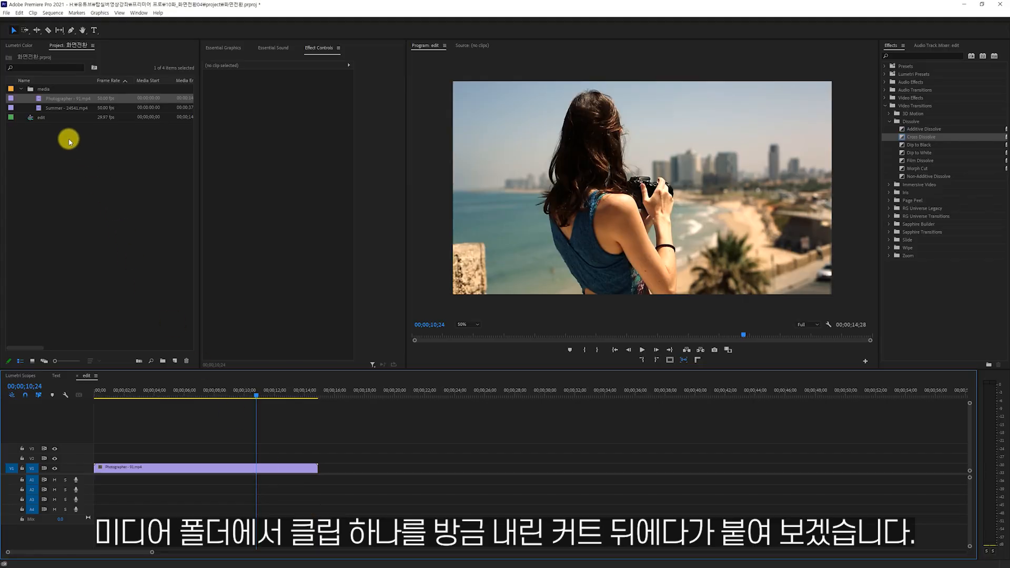
drag(57, 110, 319, 471)
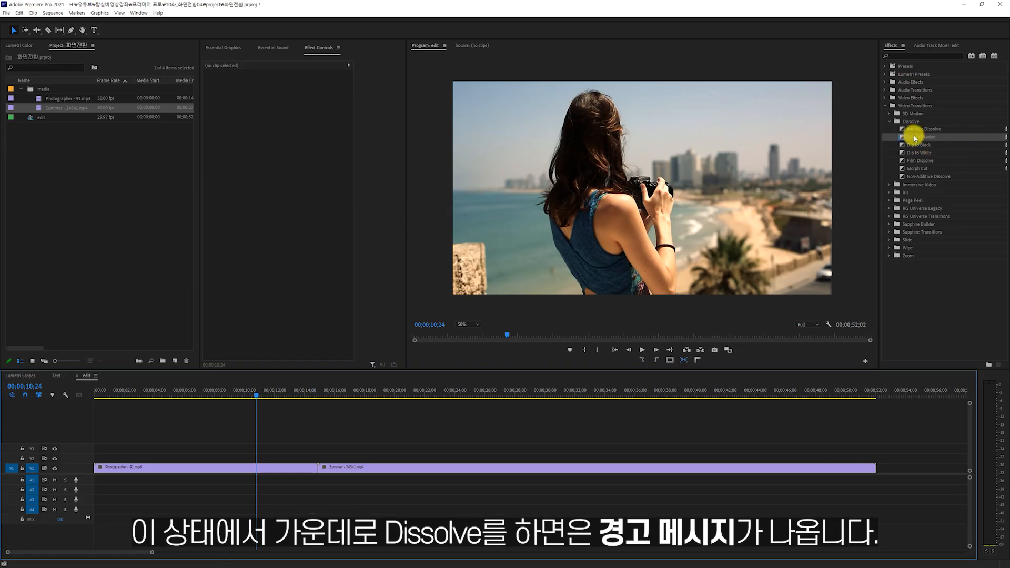
Try a Cross Dissolve centred on the cut between the full-length clips, delete it, and try applying one to a single side.
drag(915, 138, 320, 467)
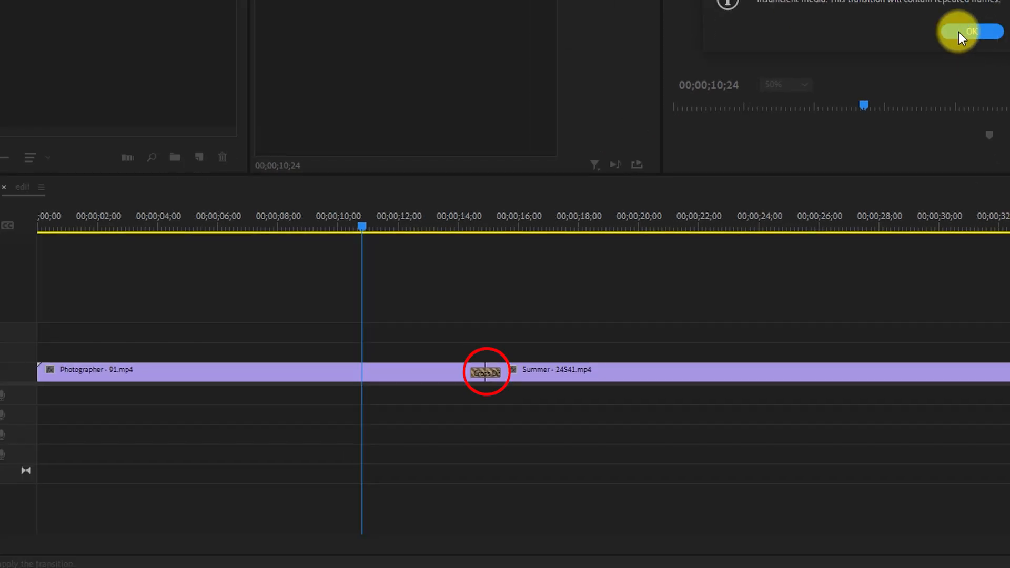
click(641, 316)
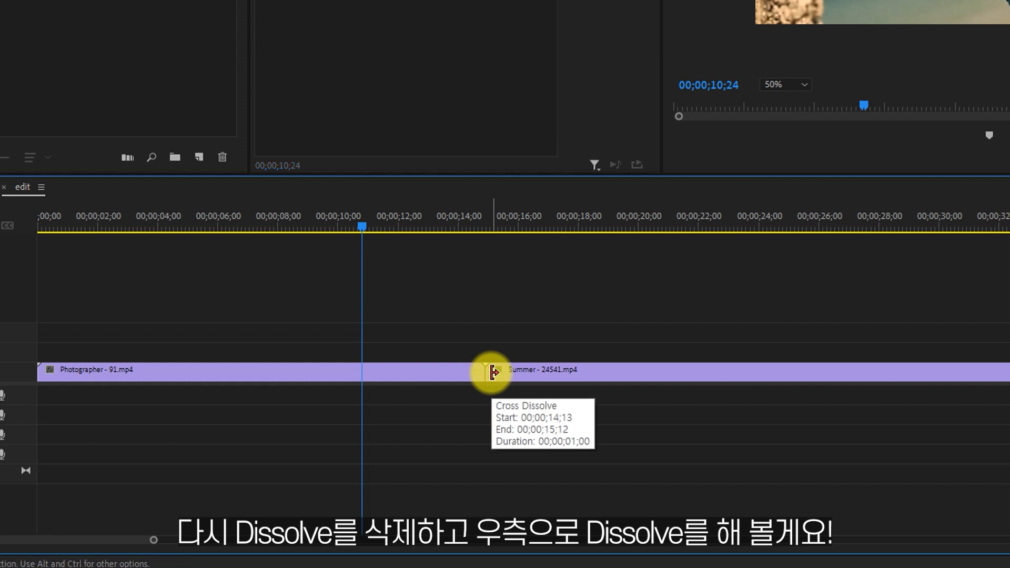
click(492, 373)
key(Delete)
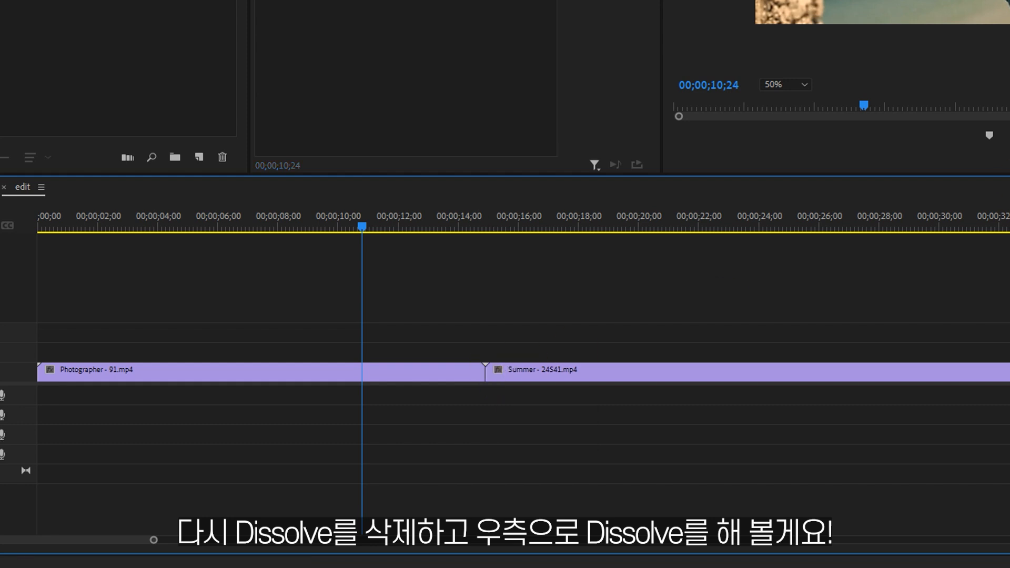
mouse_move(1009, 294)
mouse_down()
mouse_move(273, 559)
mouse_move(510, 344)
mouse_move(493, 377)
mouse_move(510, 377)
mouse_move(453, 380)
mouse_move(485, 379)
mouse_move(458, 406)
mouse_up()
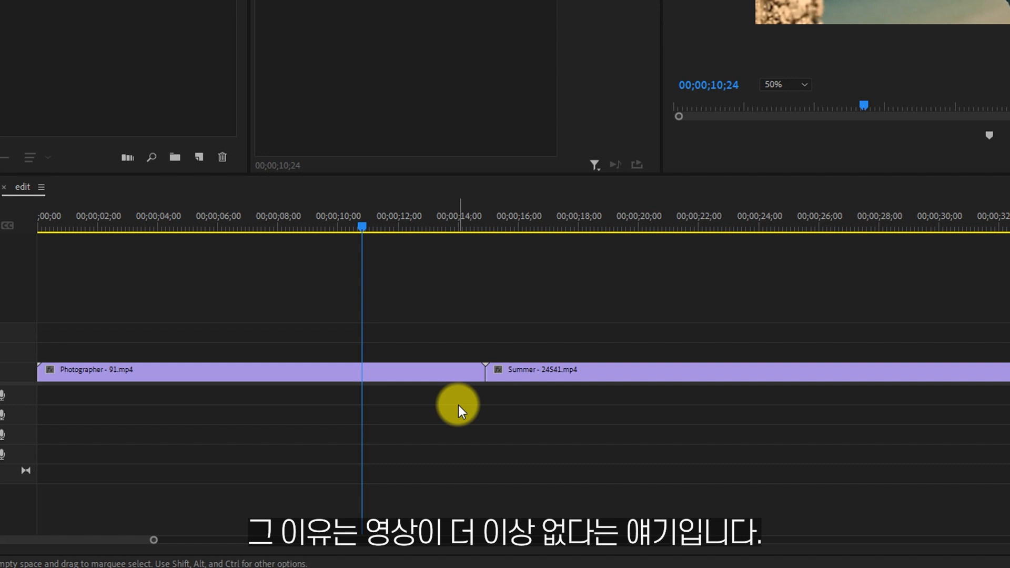
Split Photographer - 91.mp4 at 00;00;07;29 and ripple delete its second part so the Summer clip closes the gap.
drag(359, 221, 280, 254)
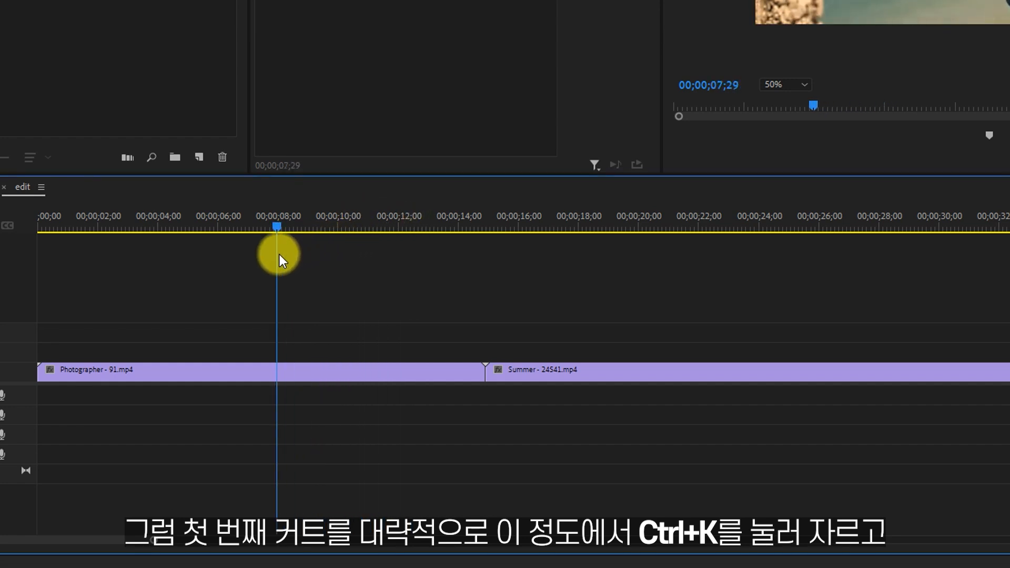
drag(324, 279, 412, 442)
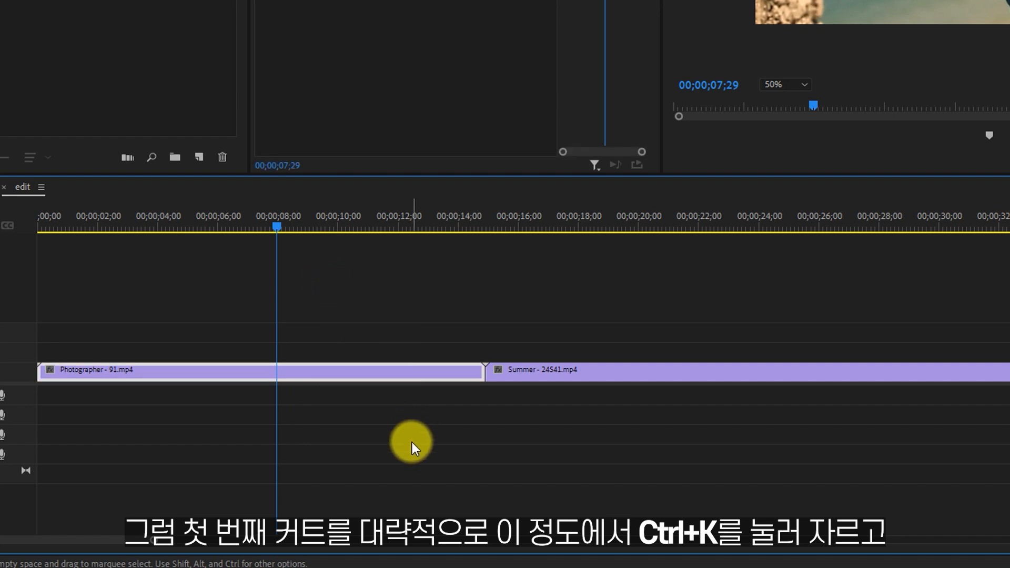
key(ctrl+k)
drag(389, 330, 386, 460)
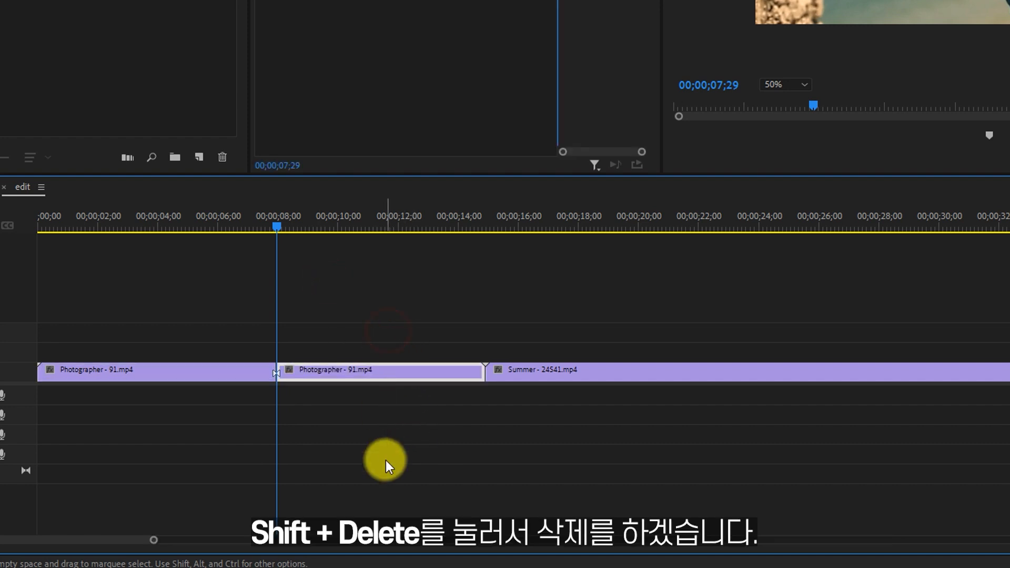
key(shift+Delete)
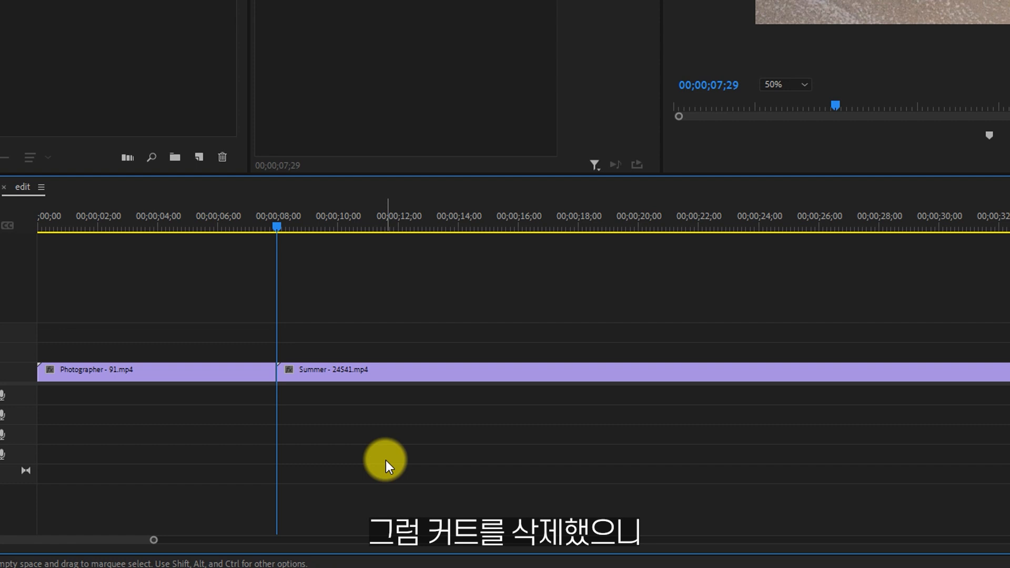
Apply a Cross Dissolve to the start of the Summer clip at the new cut and open the transition's duration setting.
drag(621, 1, 276, 375)
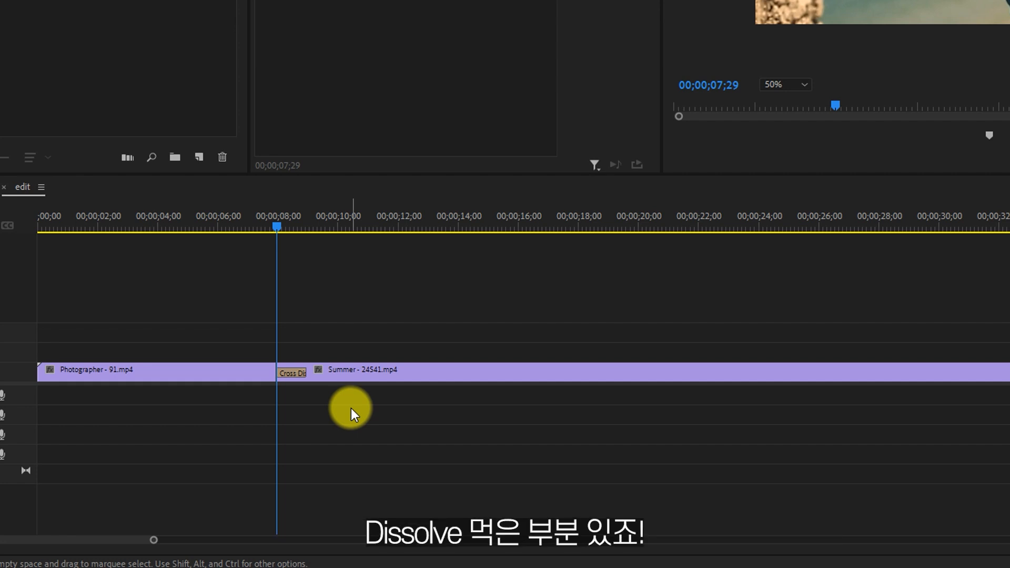
click(292, 369)
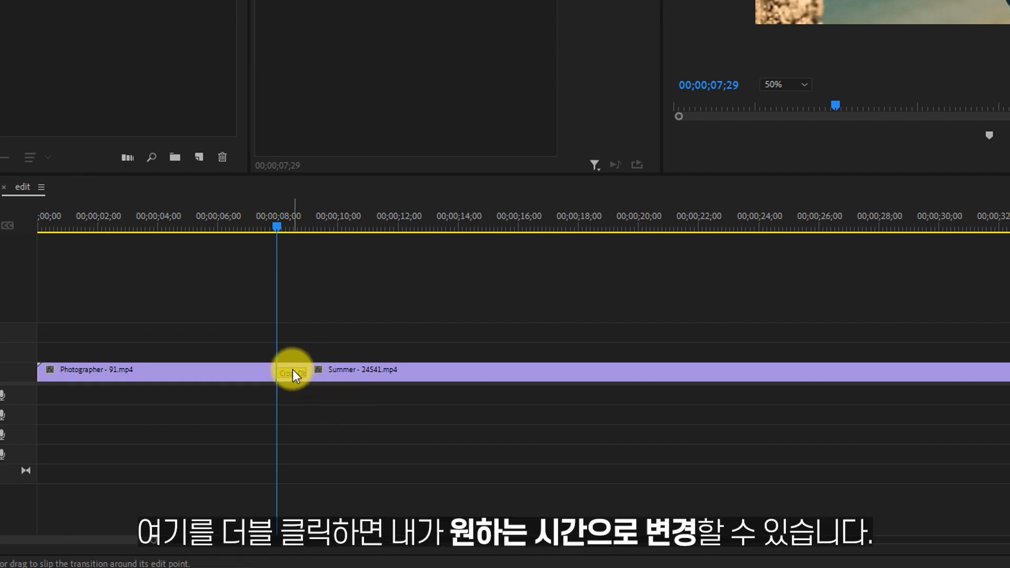
double_click(292, 370)
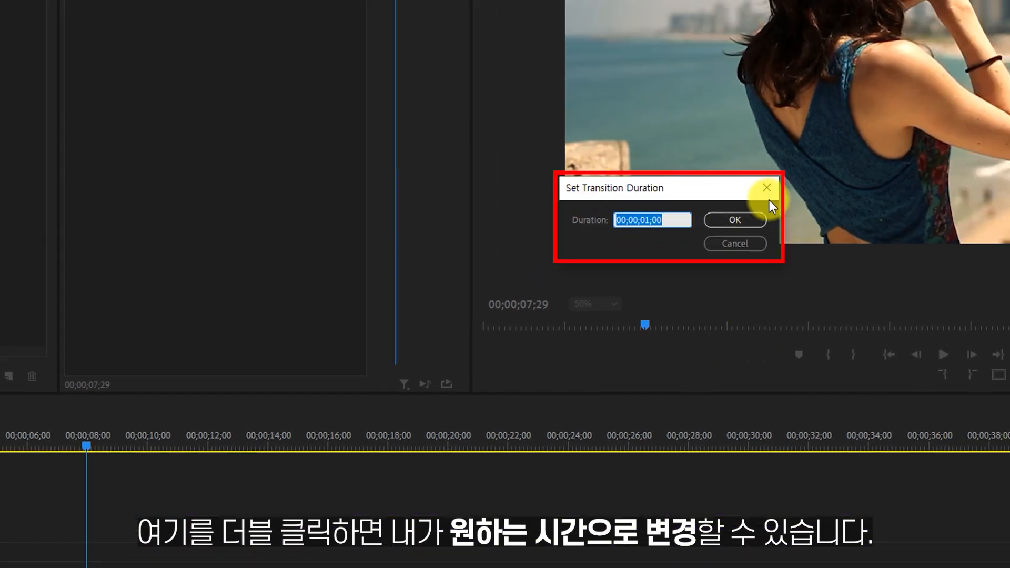
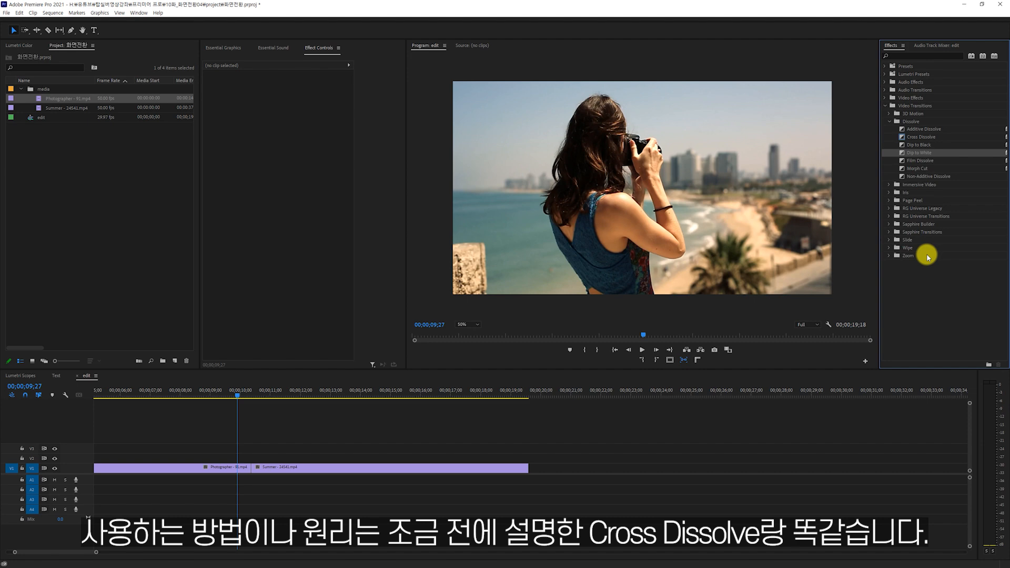
Apply a Dip to Black centred on the cut between the two clips and open the transition's duration setting.
drag(918, 145, 252, 467)
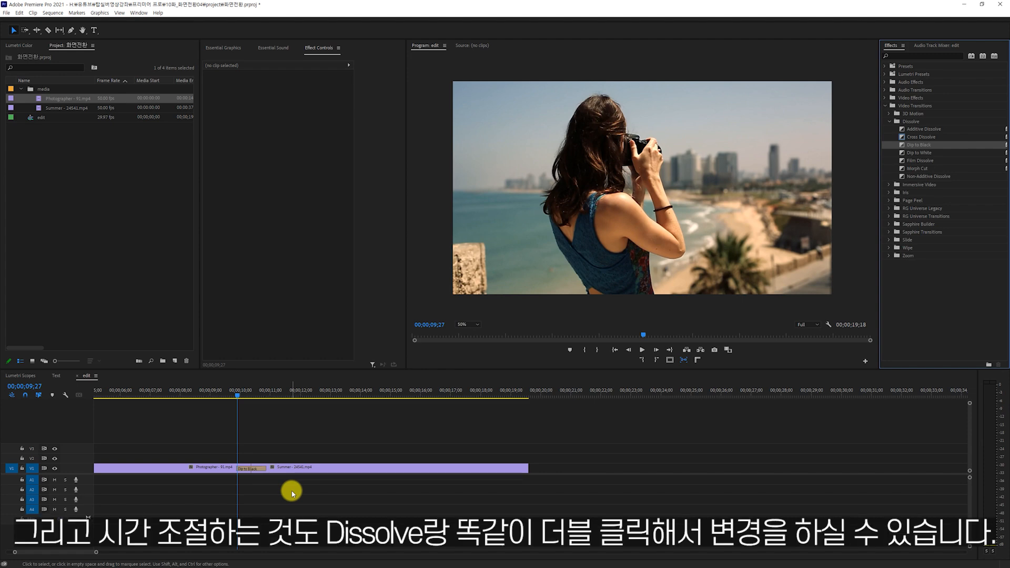
double_click(253, 469)
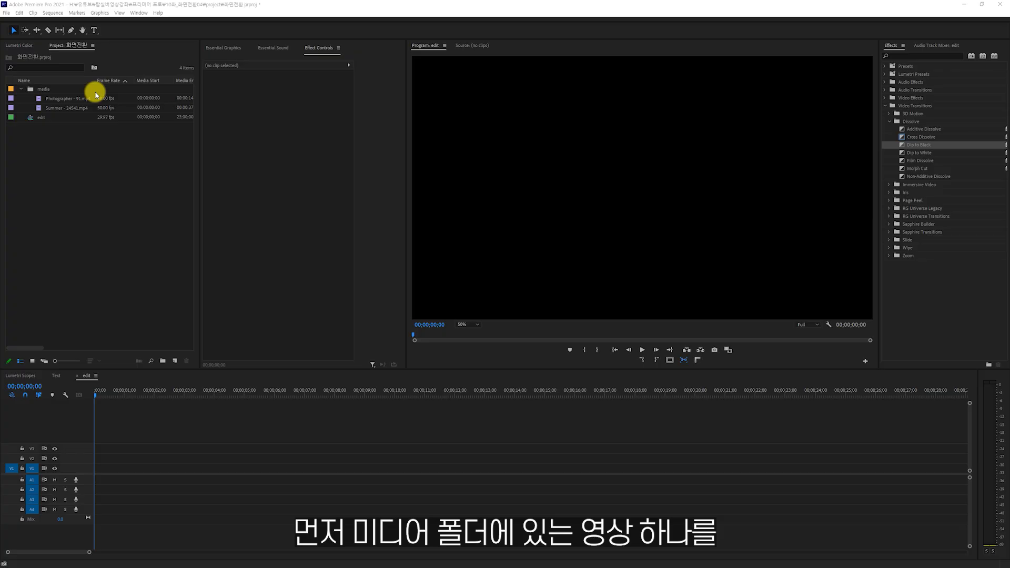
Place Photographer - 91.mp4 at the start of V1 in the empty sequence, keeping the existing sequence settings.
click(52, 89)
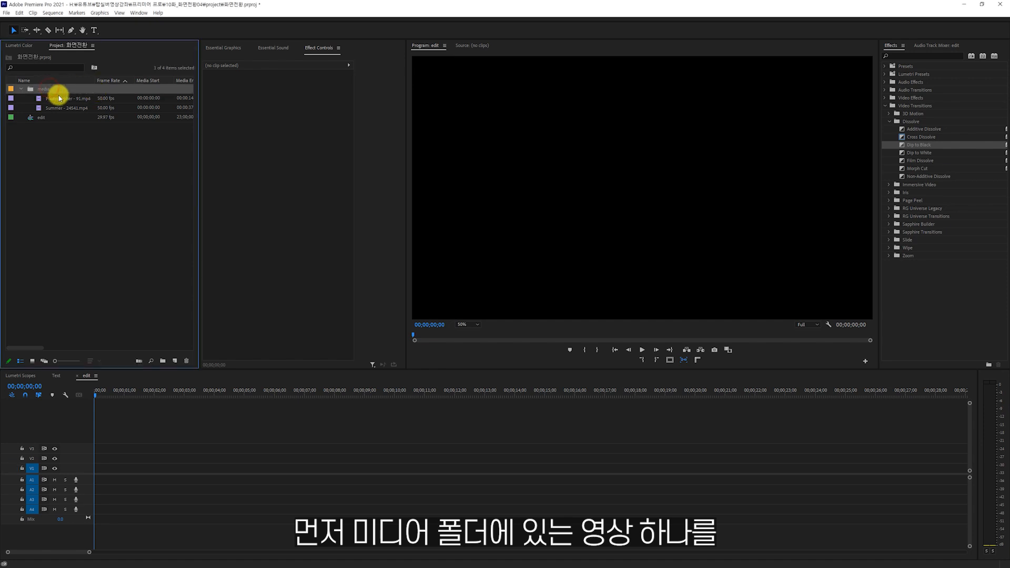
drag(56, 100, 88, 469)
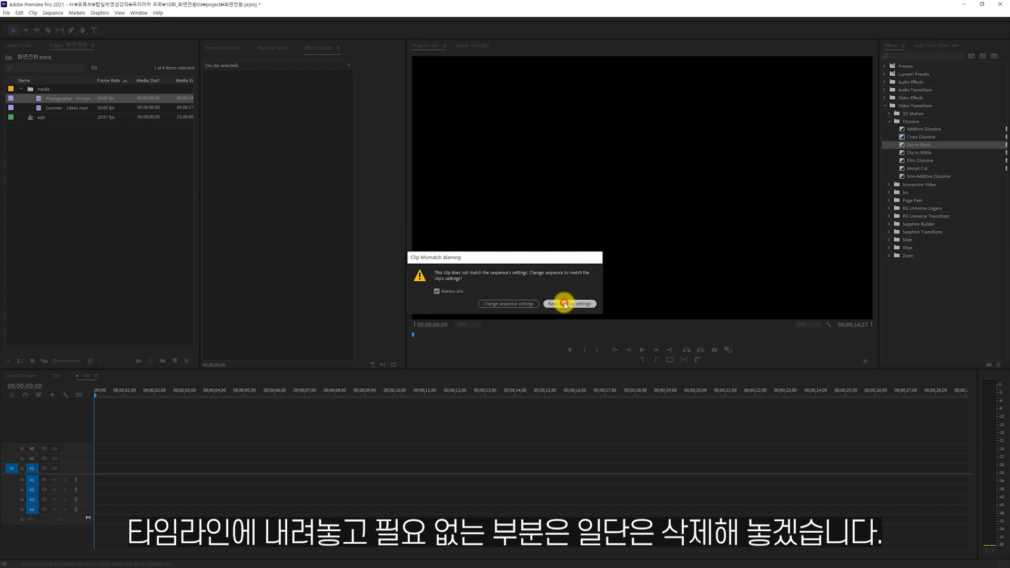
click(566, 303)
Split the Photographer clip at 00;00;07;08 and delete its second part.
drag(126, 389, 311, 402)
click(358, 467)
key(ctrl+k)
click(358, 467)
key(Delete)
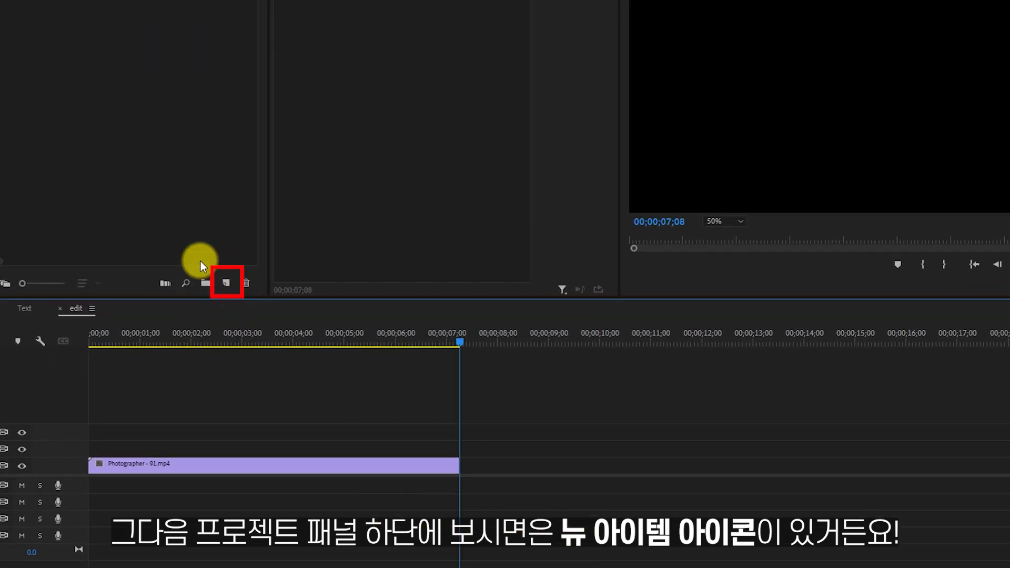
Create a 1920 x 1080, 29.97 fps color matte in red FF0000 and name it 빨간색.
click(225, 284)
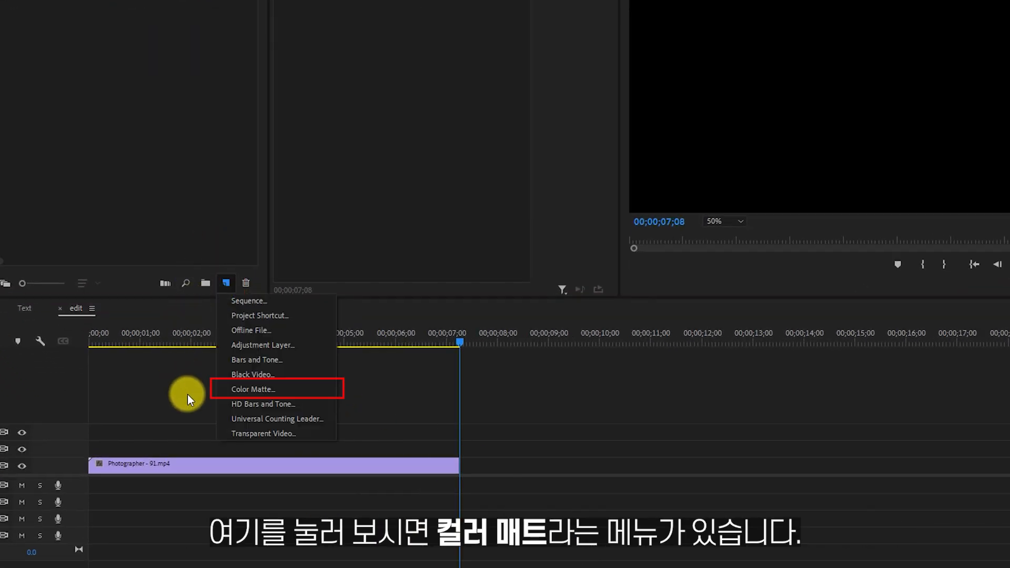
click(286, 389)
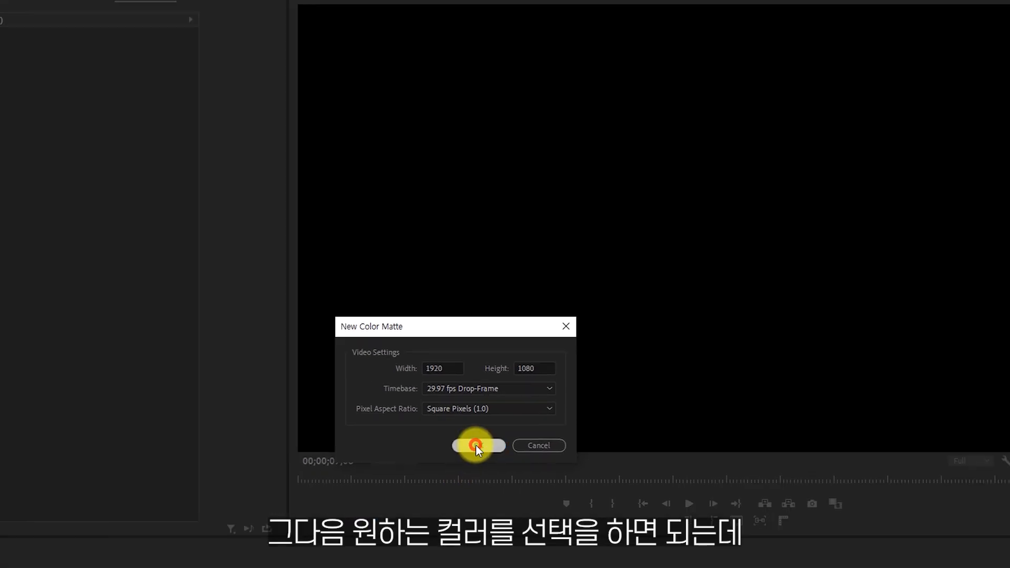
click(475, 445)
drag(661, 213, 778, 331)
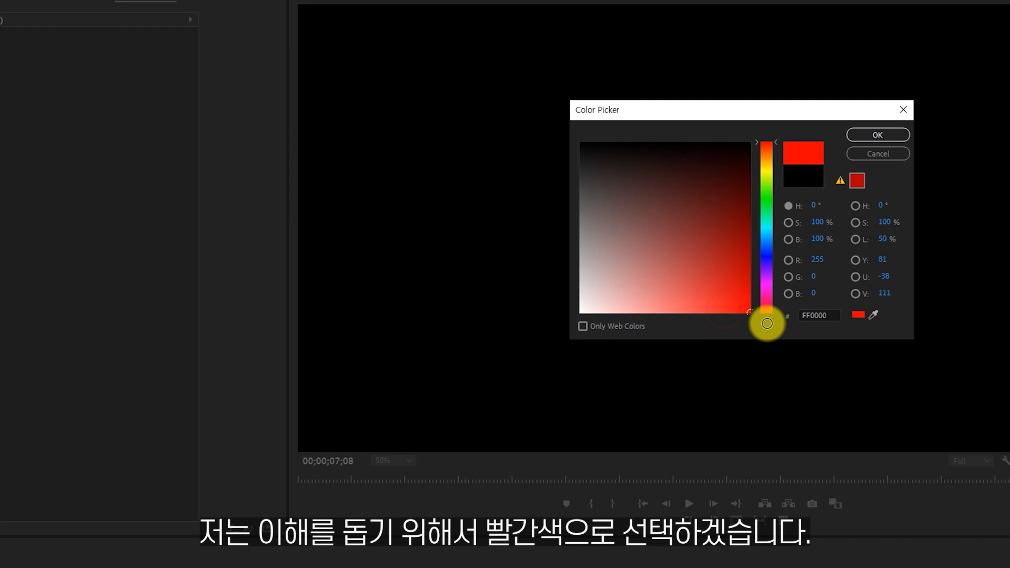
click(873, 135)
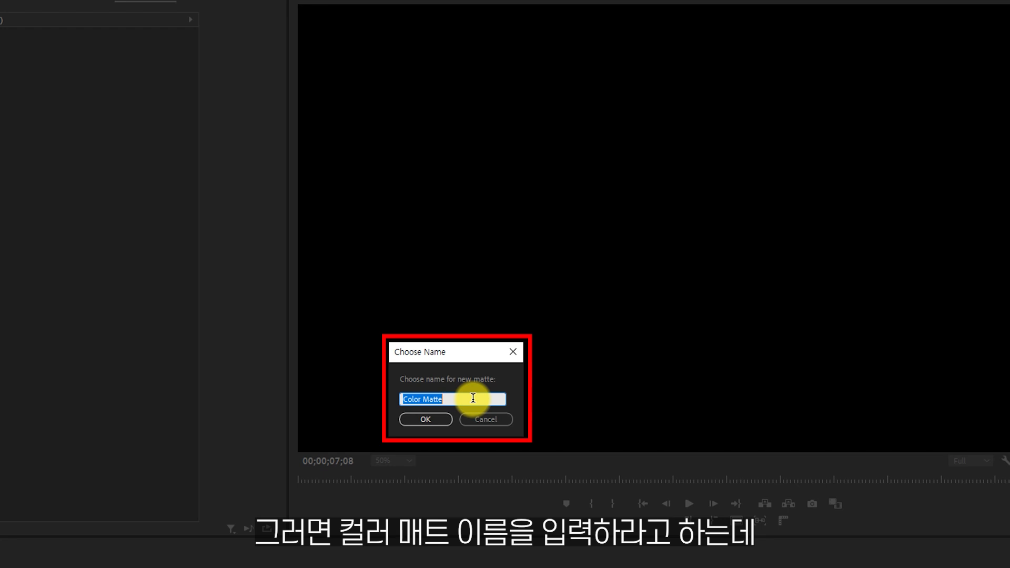
text(빨간ㅅㅐㄱ)
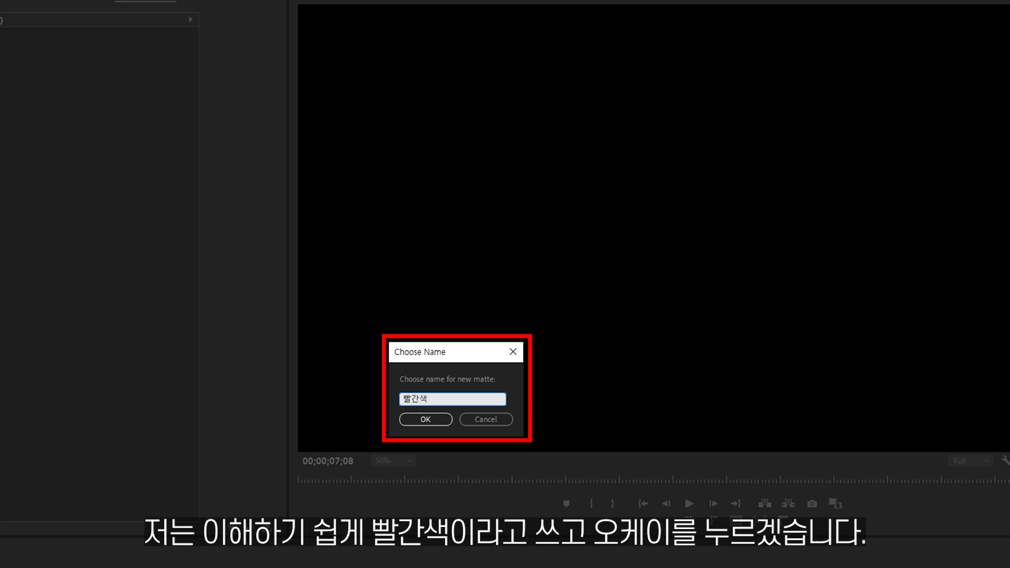
click(440, 420)
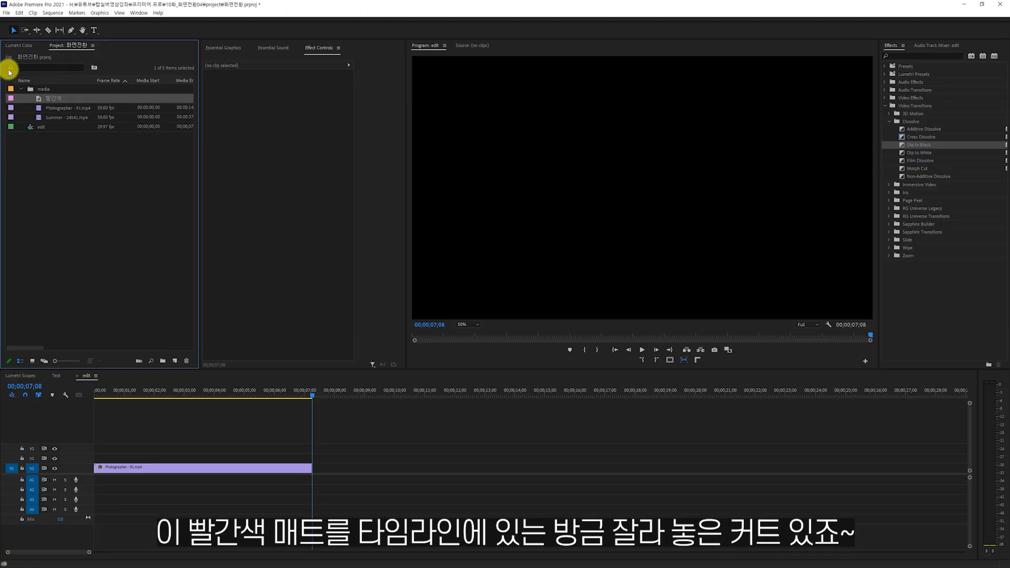
Append the 빨간색 matte directly after the Photographer clip and move the playhead 3 seconds forward from the matte's start.
drag(40, 98, 314, 467)
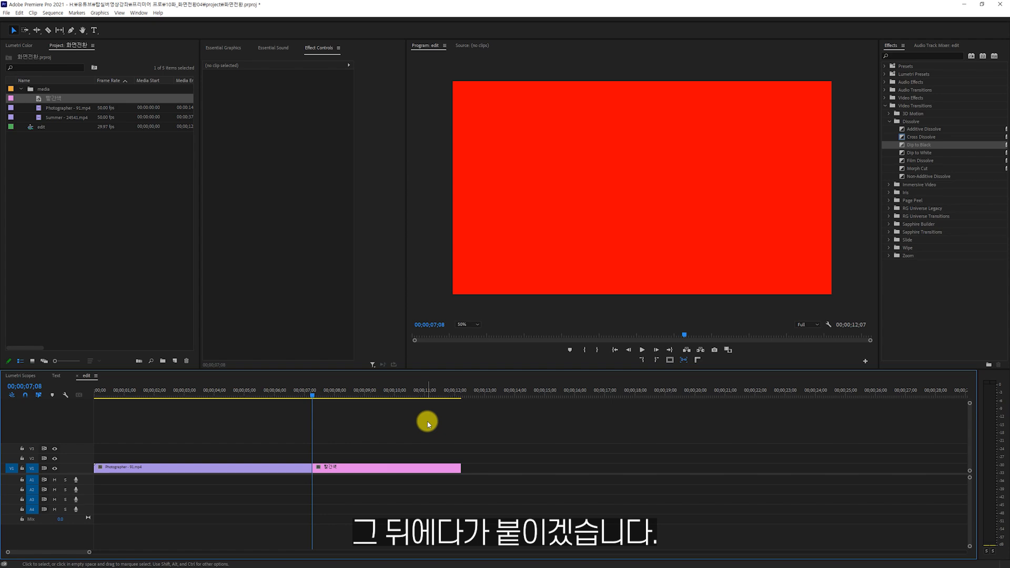
click(313, 392)
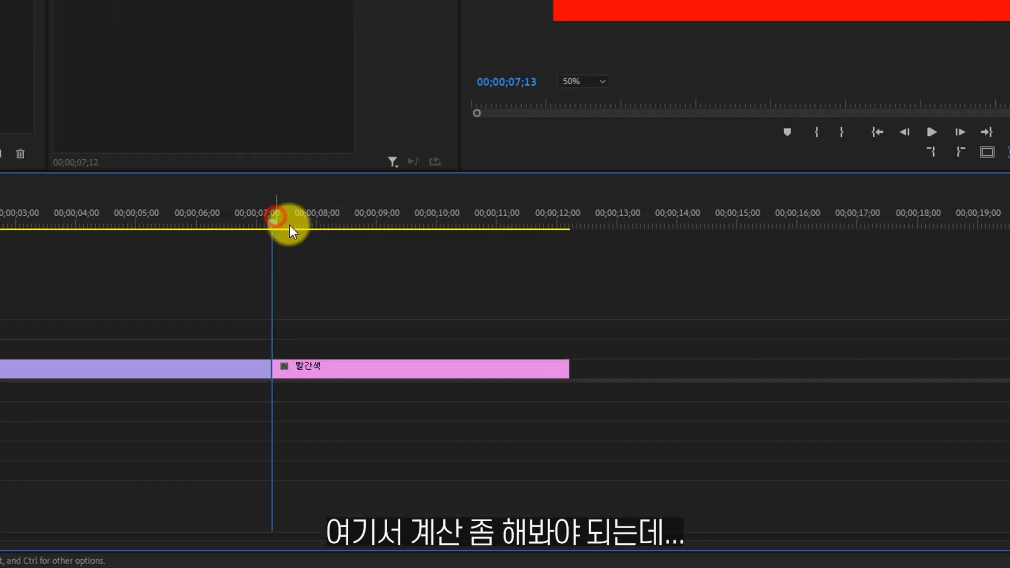
drag(290, 225, 282, 275)
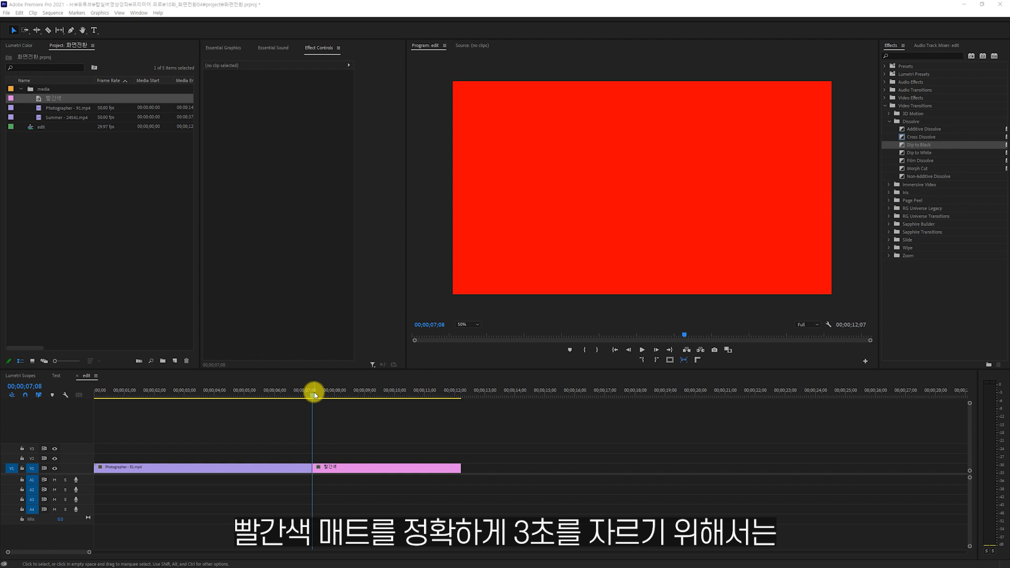
drag(314, 395, 314, 424)
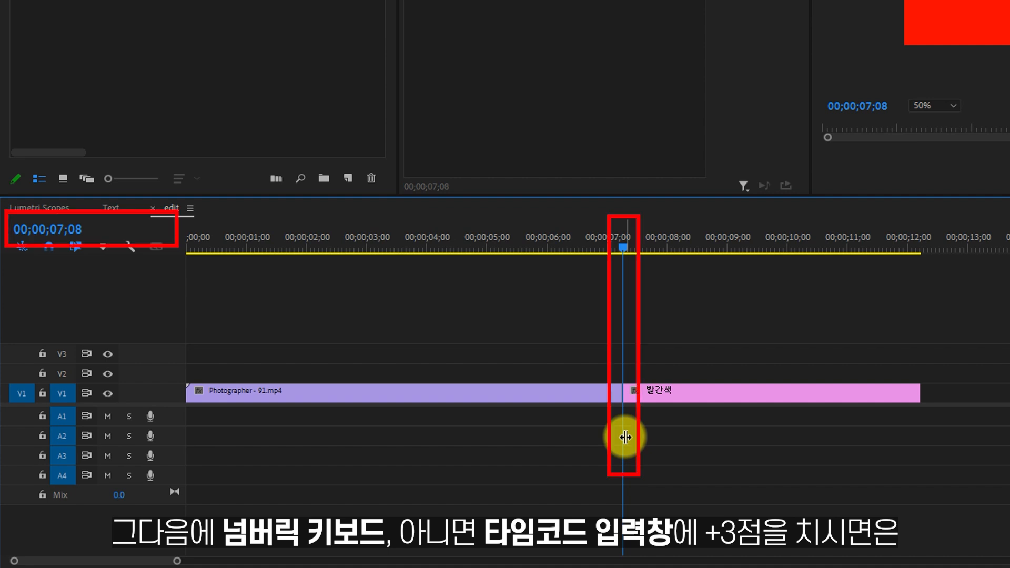
text(+)
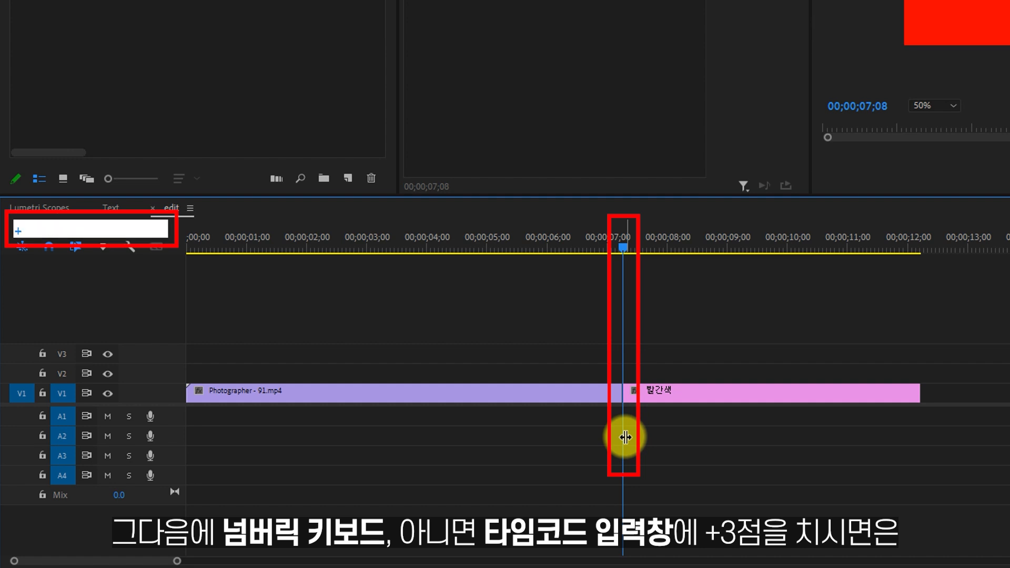
text(3.)
key(Return)
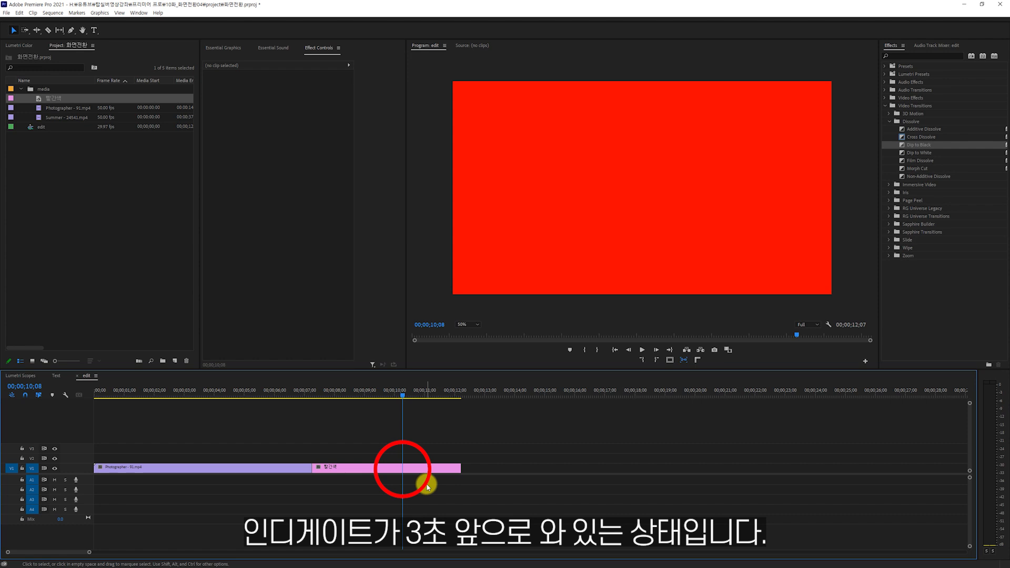
Split the 빨간색 matte at 00;00;10;08 and delete its second part.
click(422, 471)
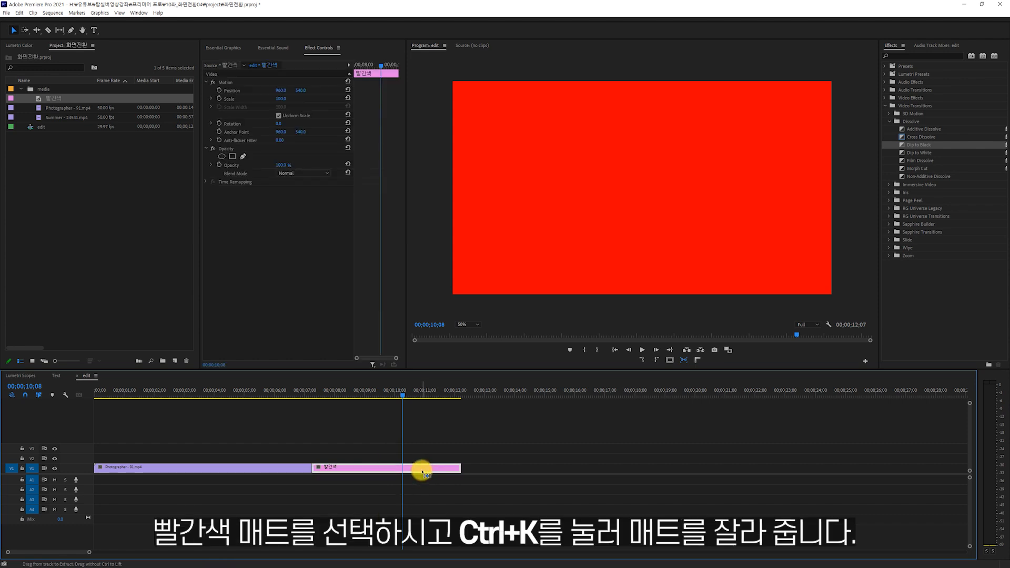
key(ctrl+k)
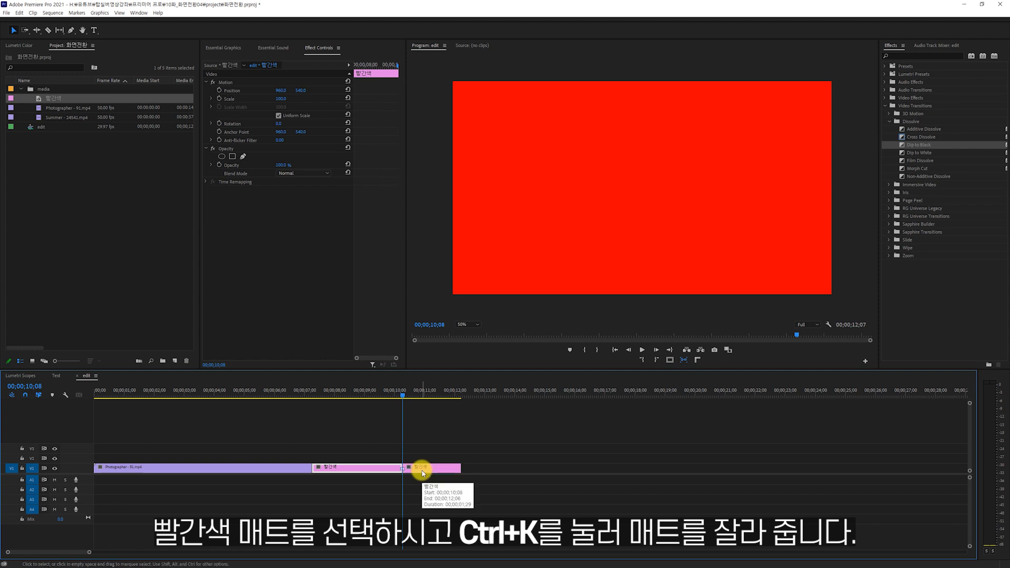
click(423, 472)
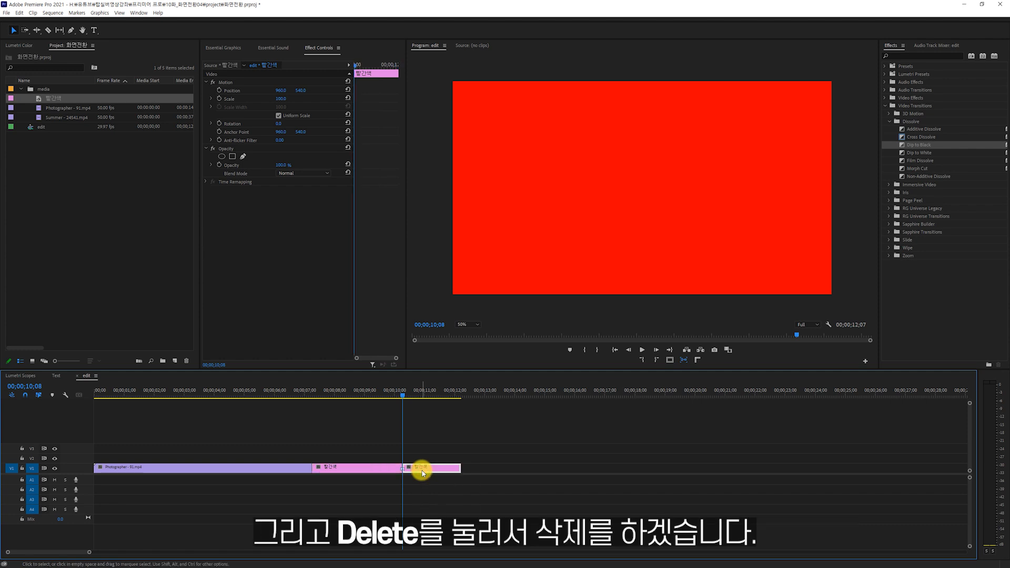
key(Delete)
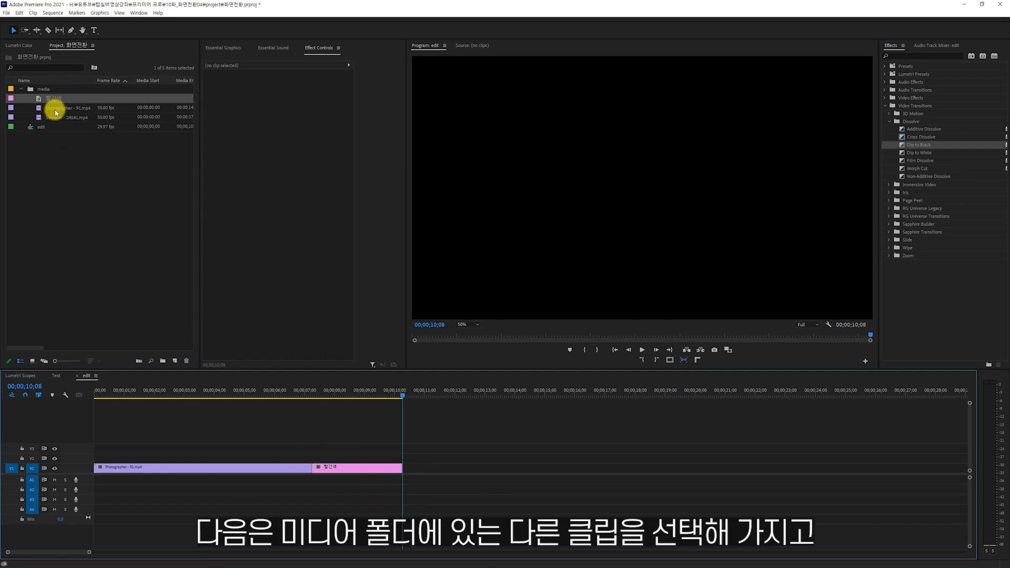
Append Summer - 24541.mp4 after the matte, with an Additive Dissolve on the matte's start and a Cross Dissolve on the Summer clip's start.
drag(55, 117, 404, 473)
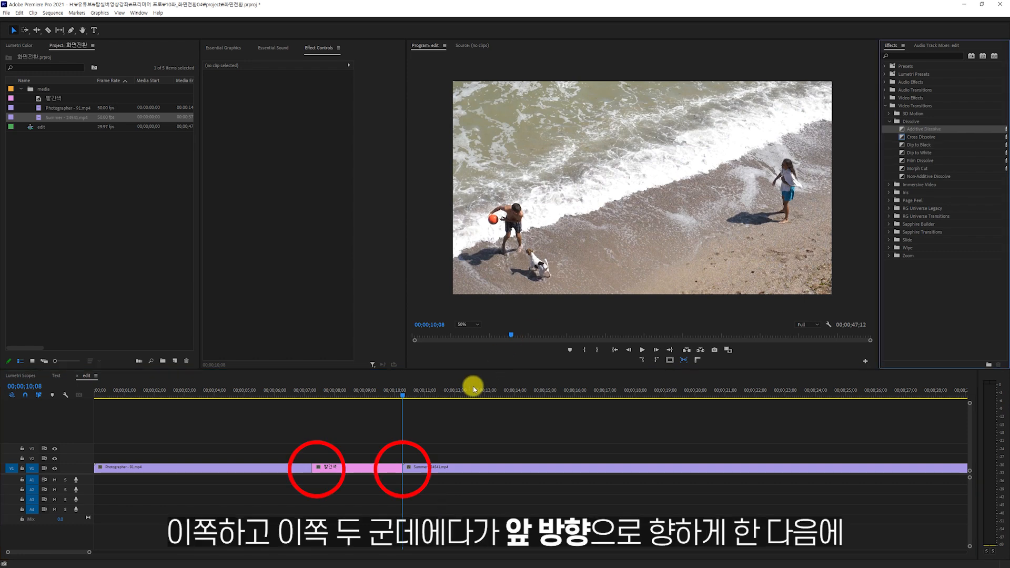
drag(474, 383, 321, 470)
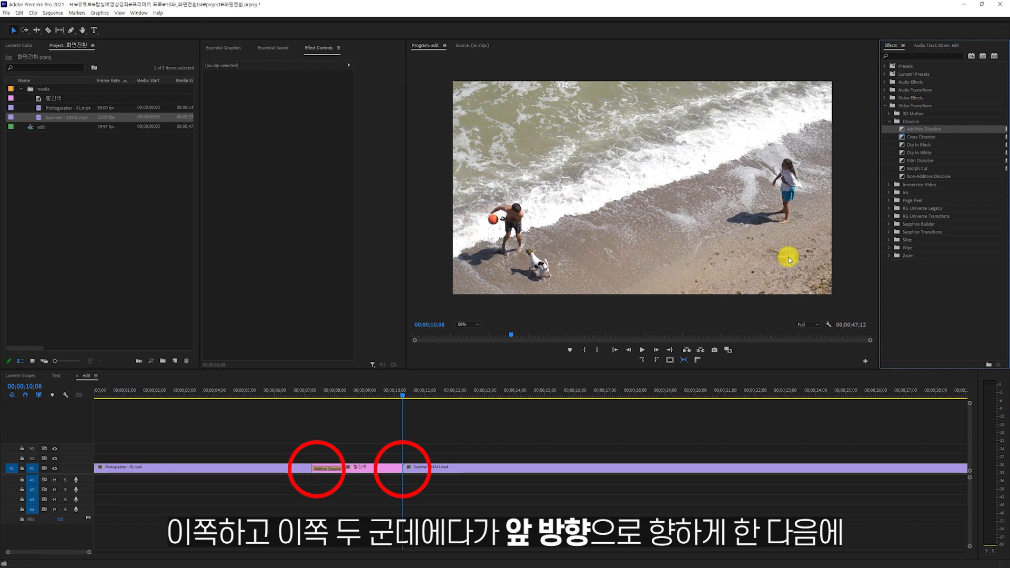
drag(916, 137, 415, 472)
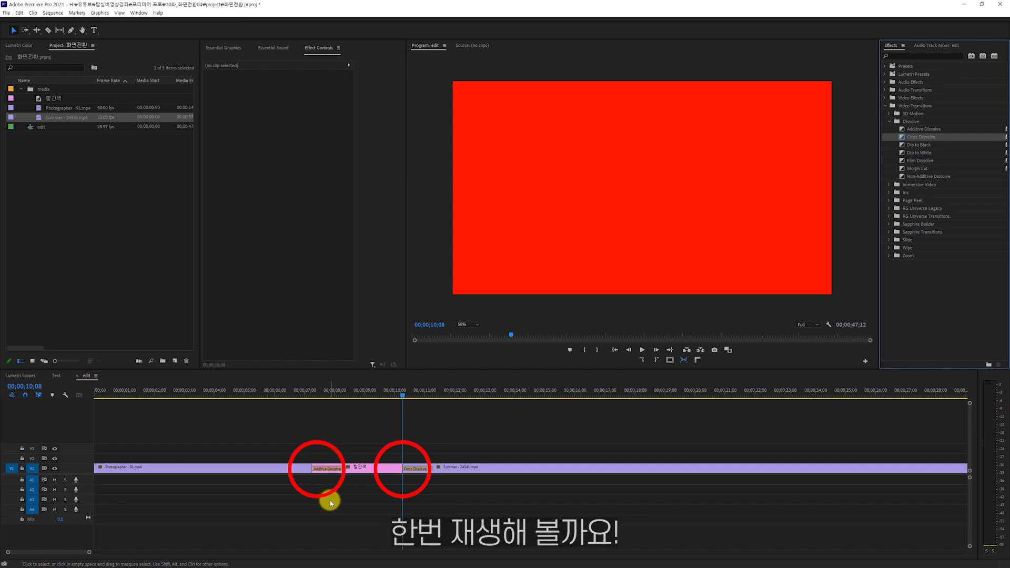
Play the sequence from just before the matte through both dissolves into the Summer clip.
click(305, 393)
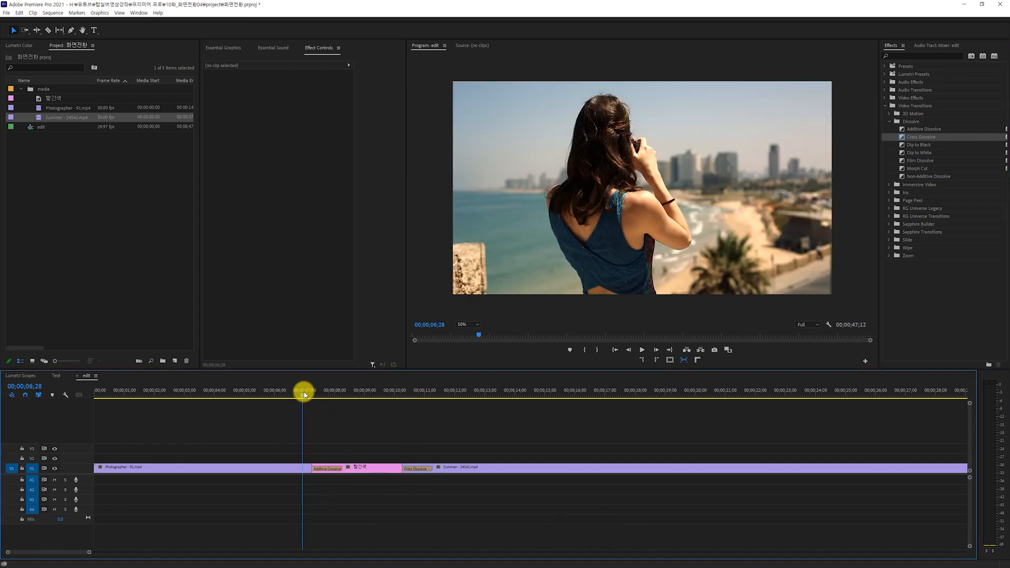
key(space)
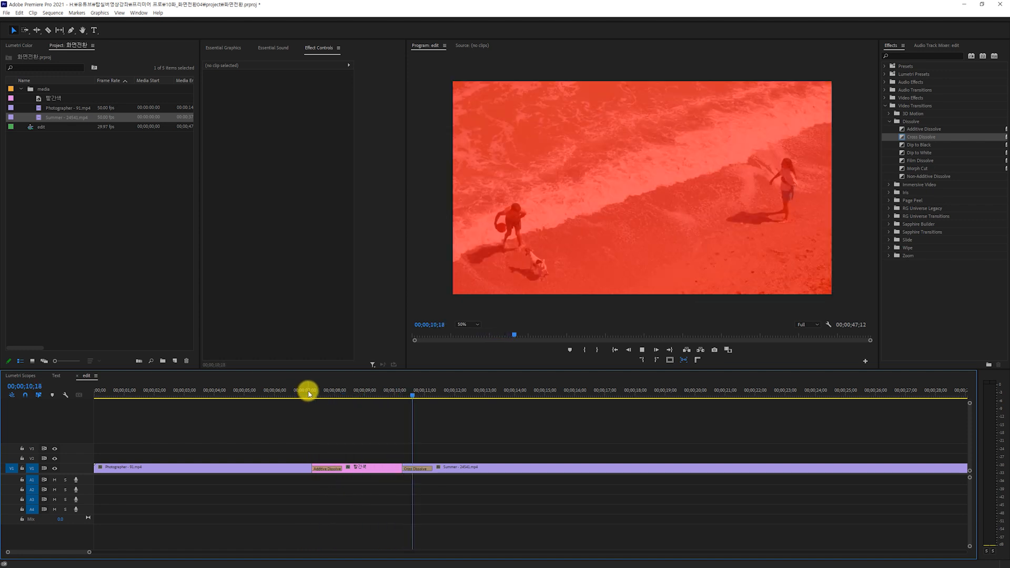
key(space)
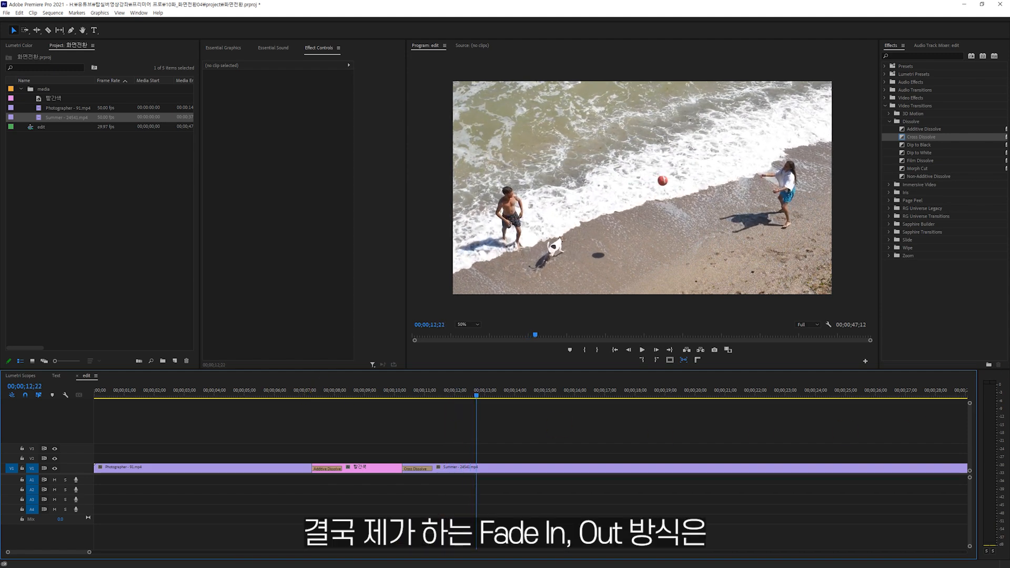
key(Up)
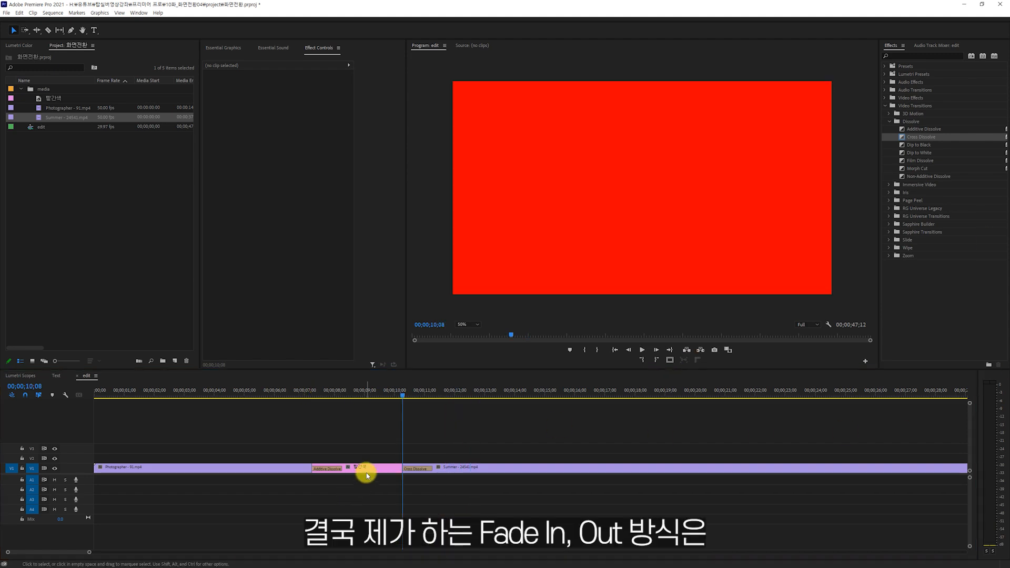
click(366, 469)
click(363, 487)
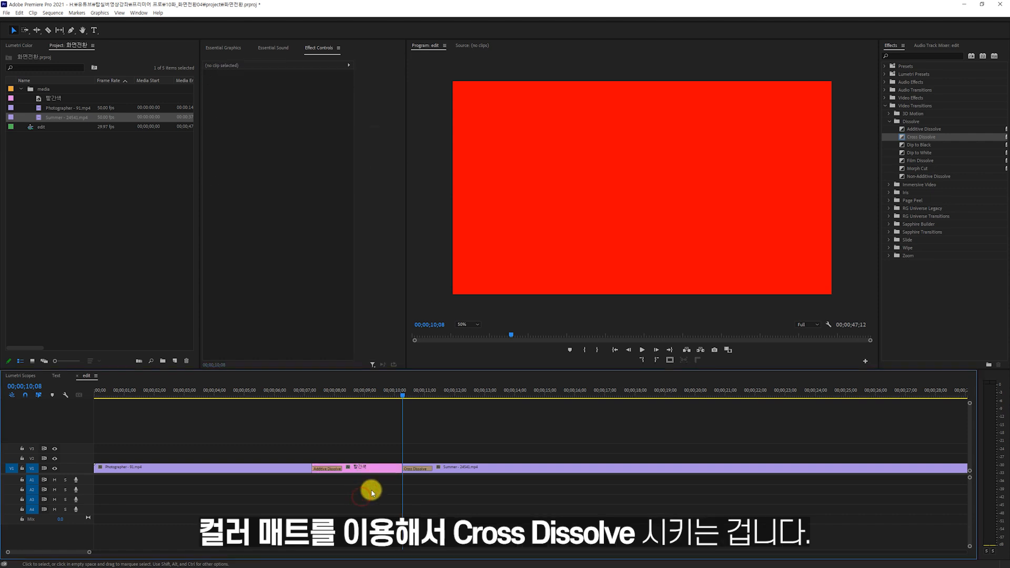
click(425, 469)
click(422, 492)
click(327, 468)
click(350, 484)
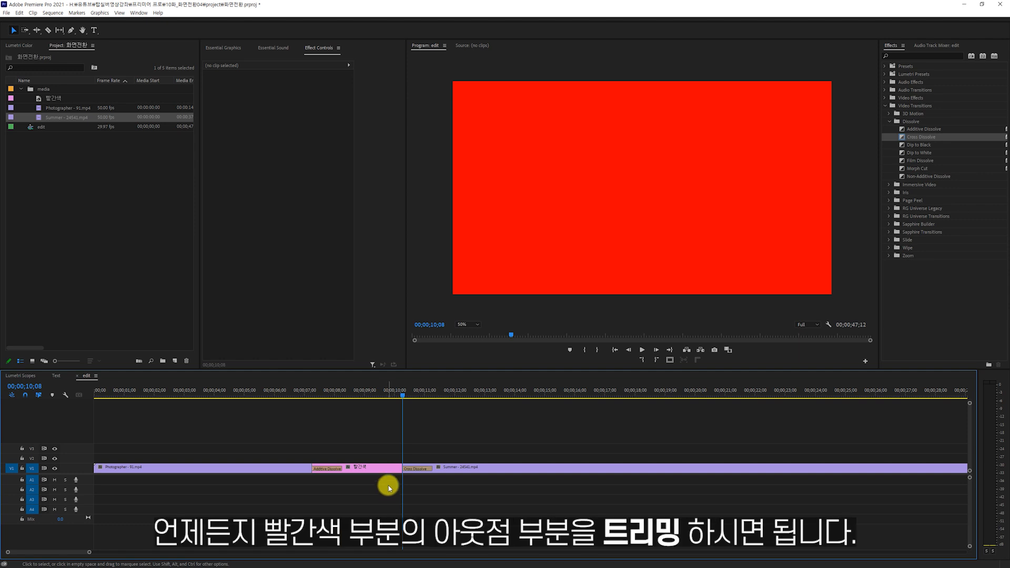
Ripple trim the end of the 빨간색 matte 25 frames earlier in trim mode.
double_click(400, 468)
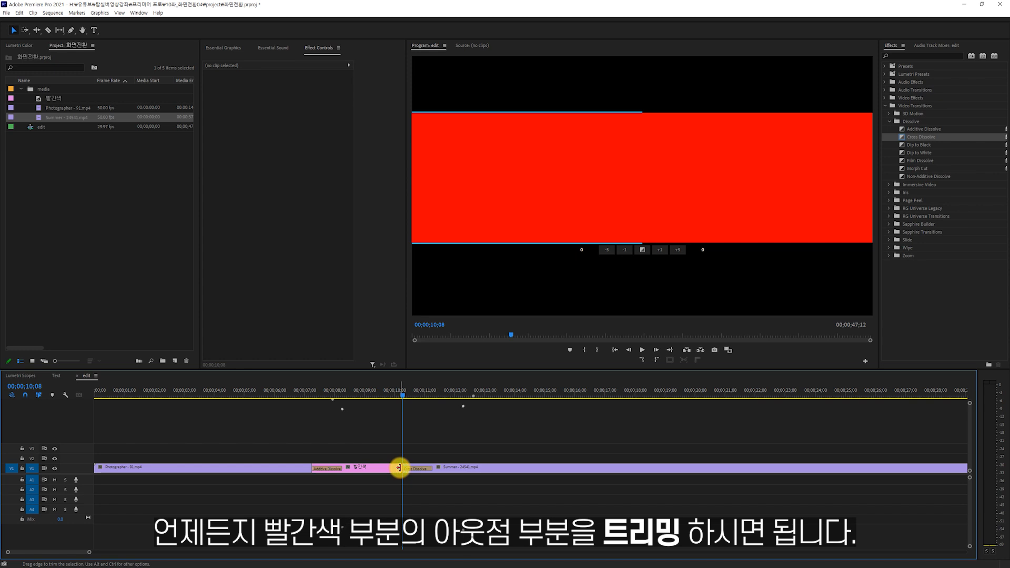
click(537, 210)
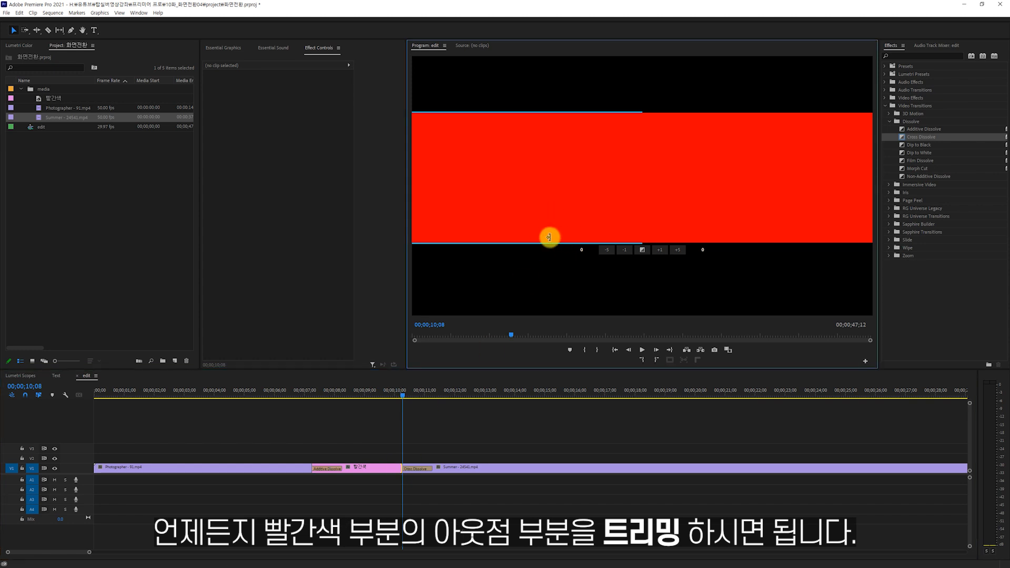
click(606, 249)
click(606, 249)
click(606, 250)
click(606, 250)
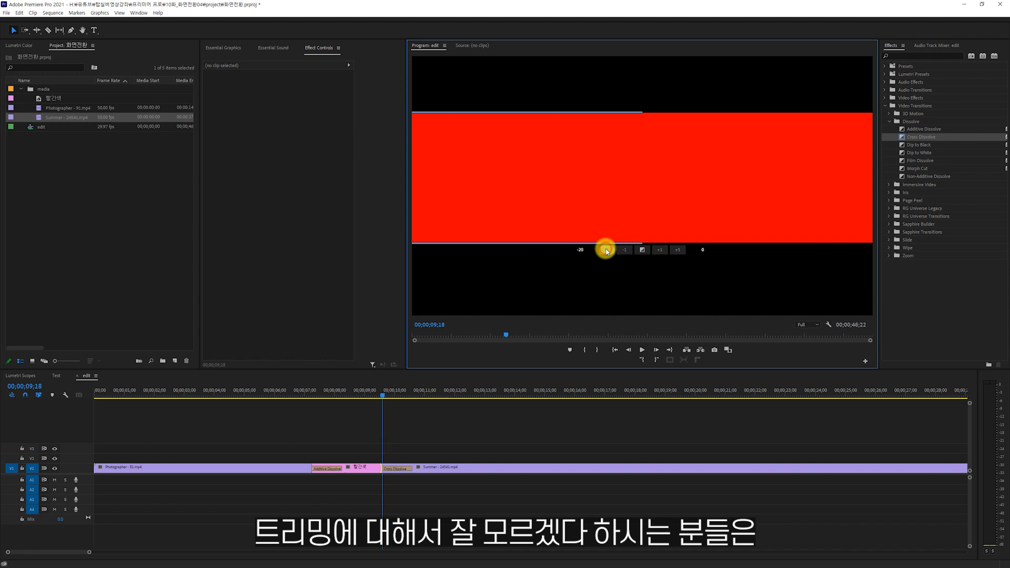
click(605, 250)
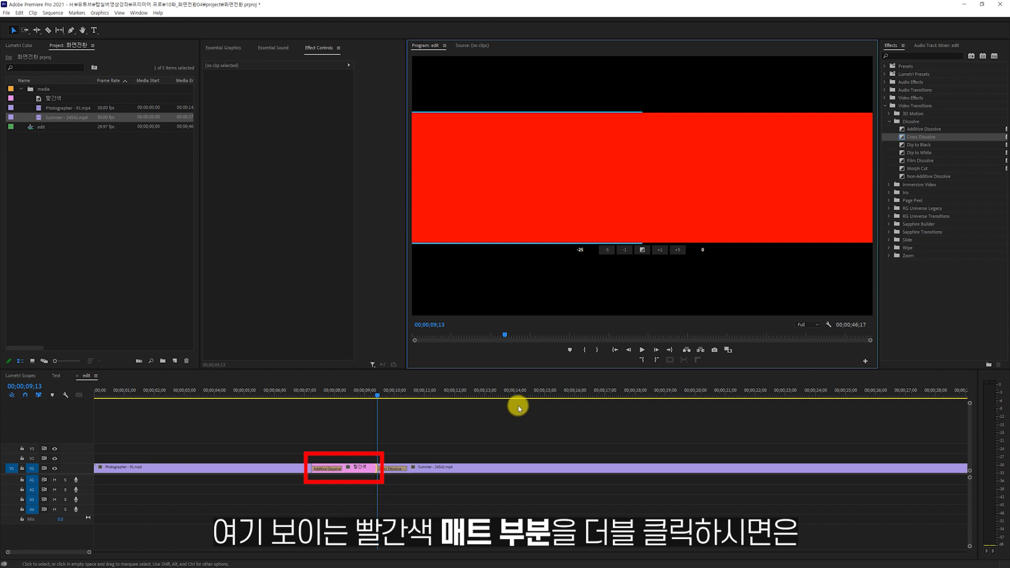
Change the color of the 빨간색 matte on the timeline to black, 000000.
click(362, 469)
double_click(362, 469)
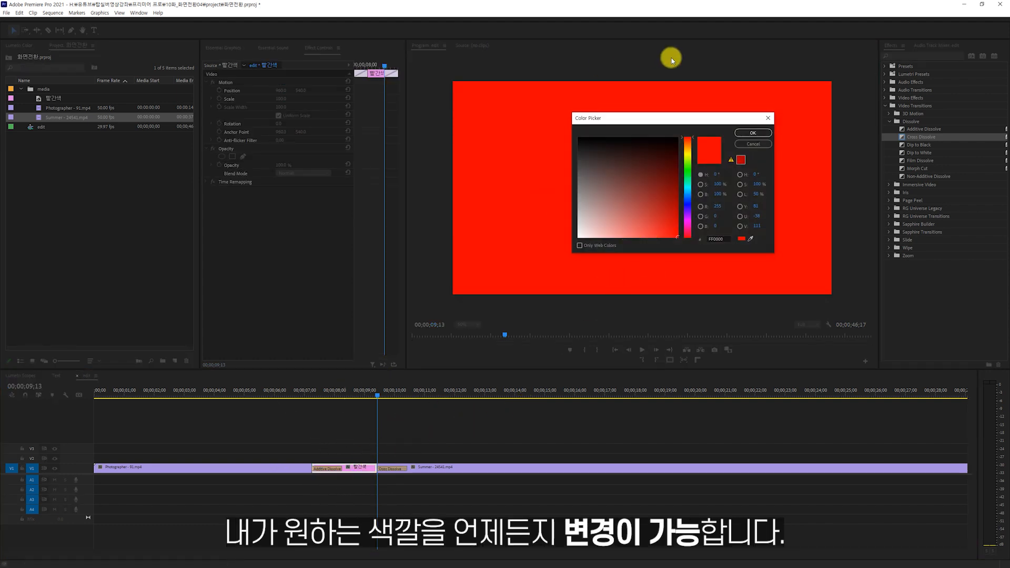
drag(634, 207, 624, 188)
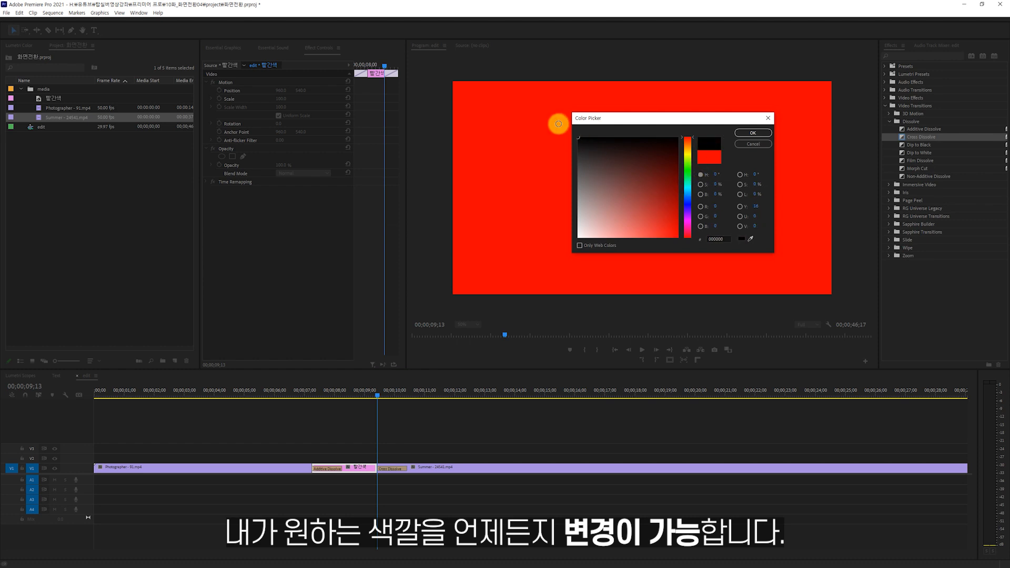
click(753, 133)
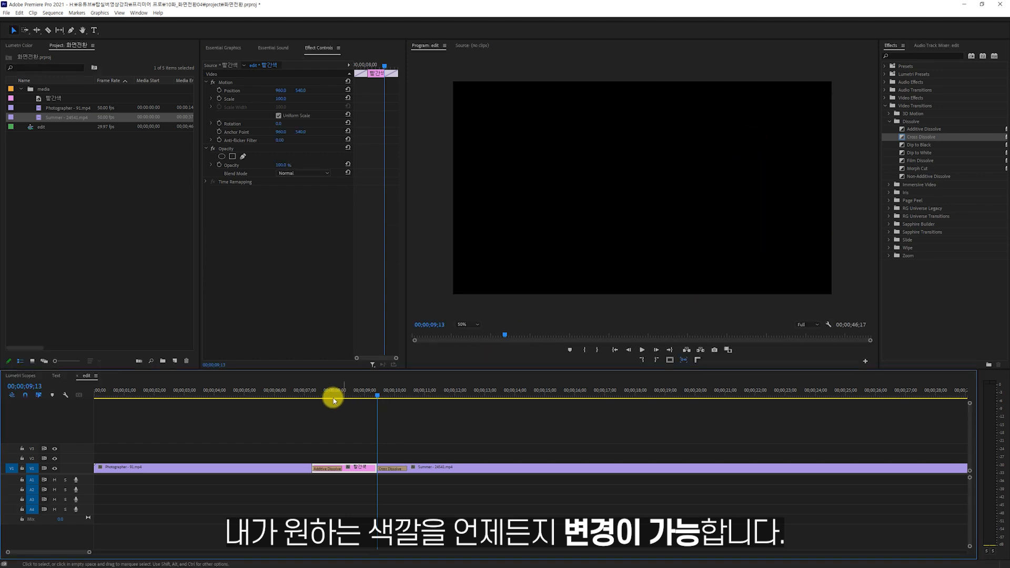
Play the sequence from just before the black matte through its dissolves.
click(305, 393)
key(space)
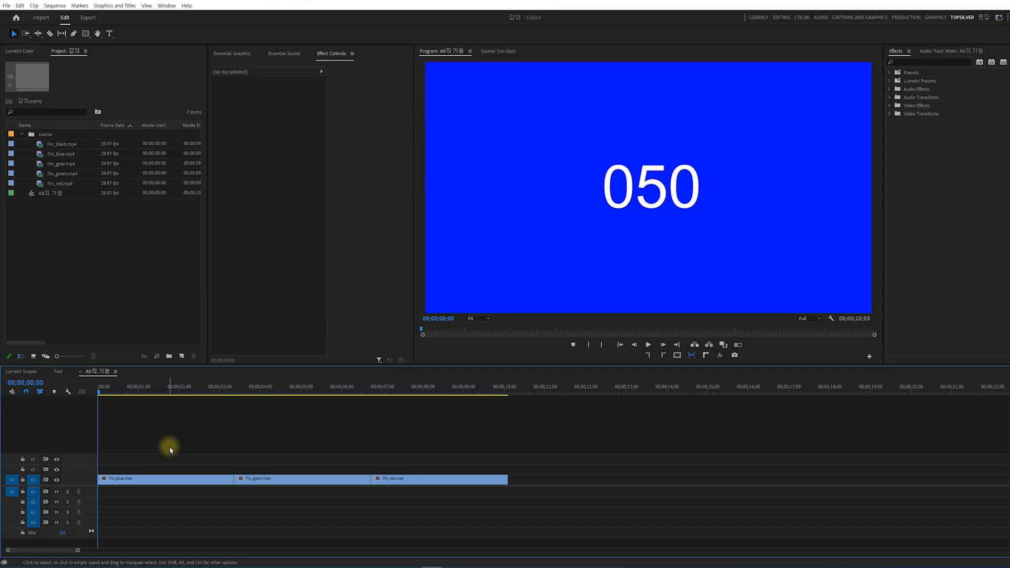
click(167, 478)
click(294, 480)
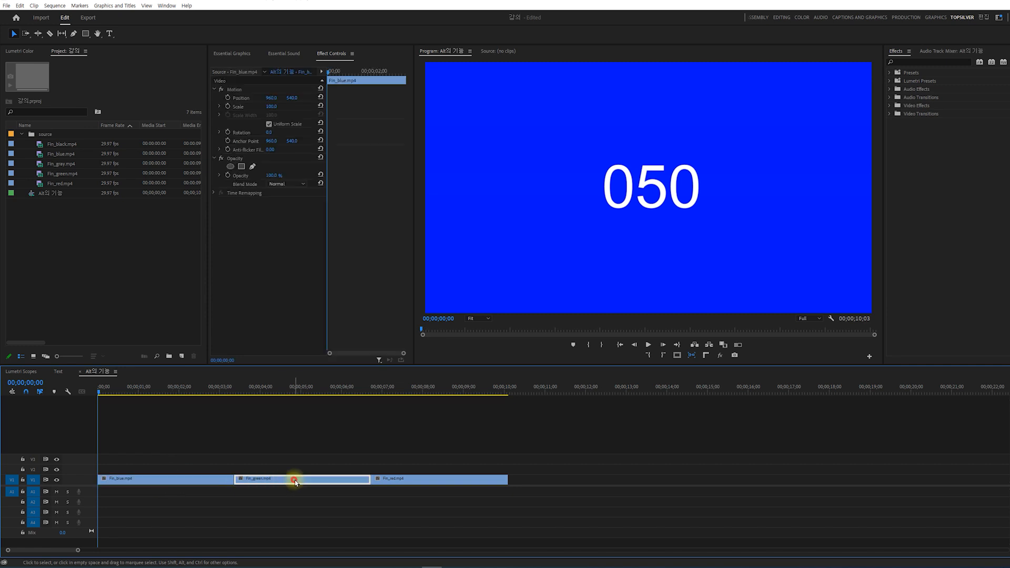
click(423, 478)
click(269, 445)
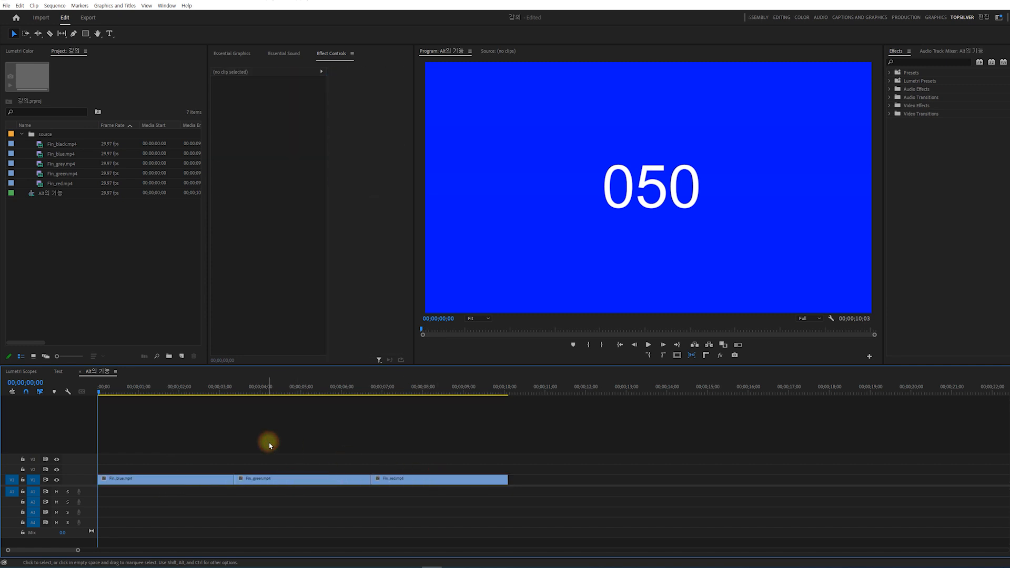
Duplicate the Fin_green.mp4 clip on V1 to directly after Fin_red.mp4.
click(302, 482)
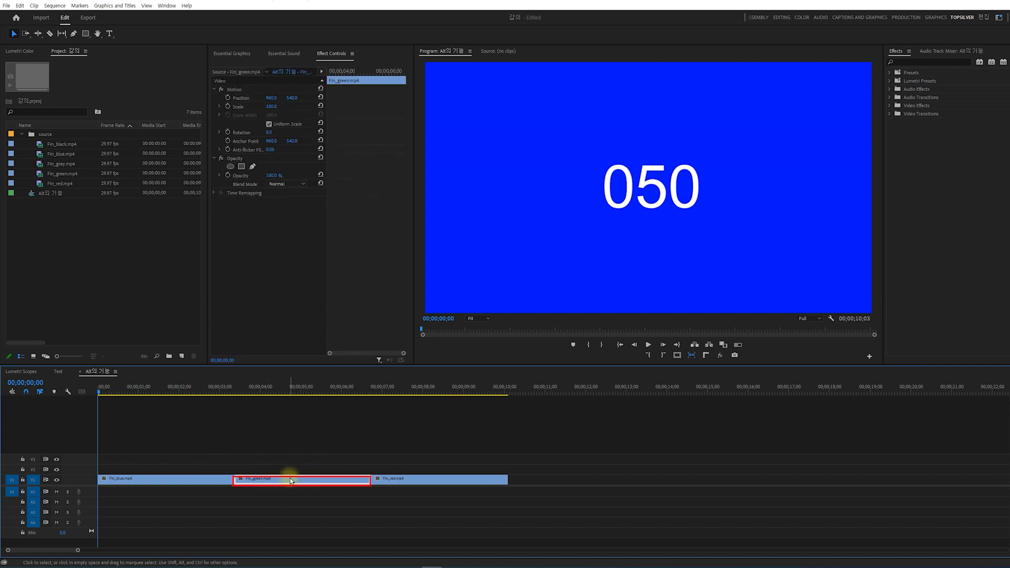
mouse_move(291, 481)
mouse_down()
mouse_move(293, 447)
mouse_move(608, 474)
mouse_move(566, 483)
mouse_up()
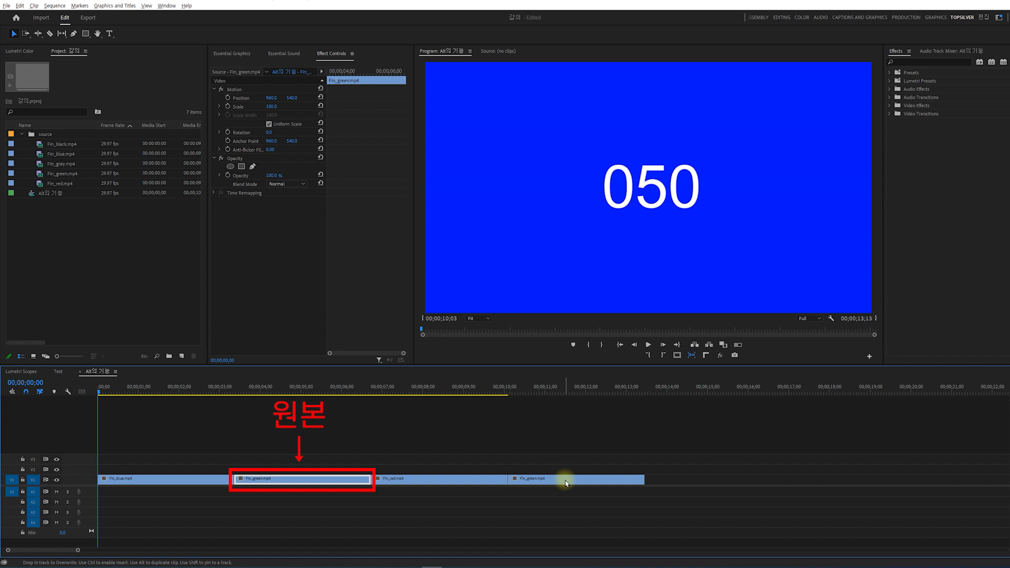
drag(566, 483, 565, 482)
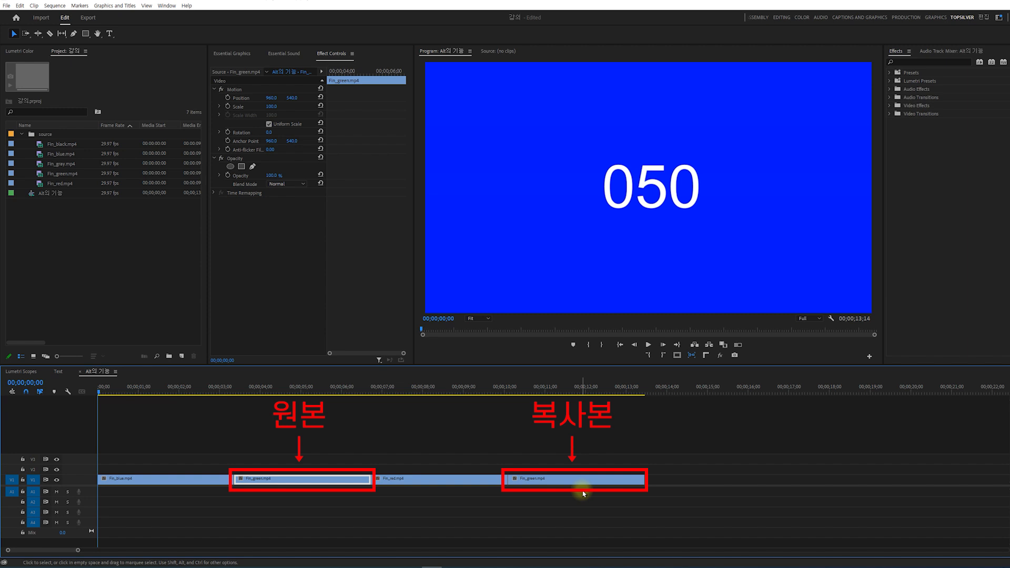
Undo the duplicate and place a copy of Fin_green.mp4 after Fin_red.mp4 once more.
key(ctrl+z)
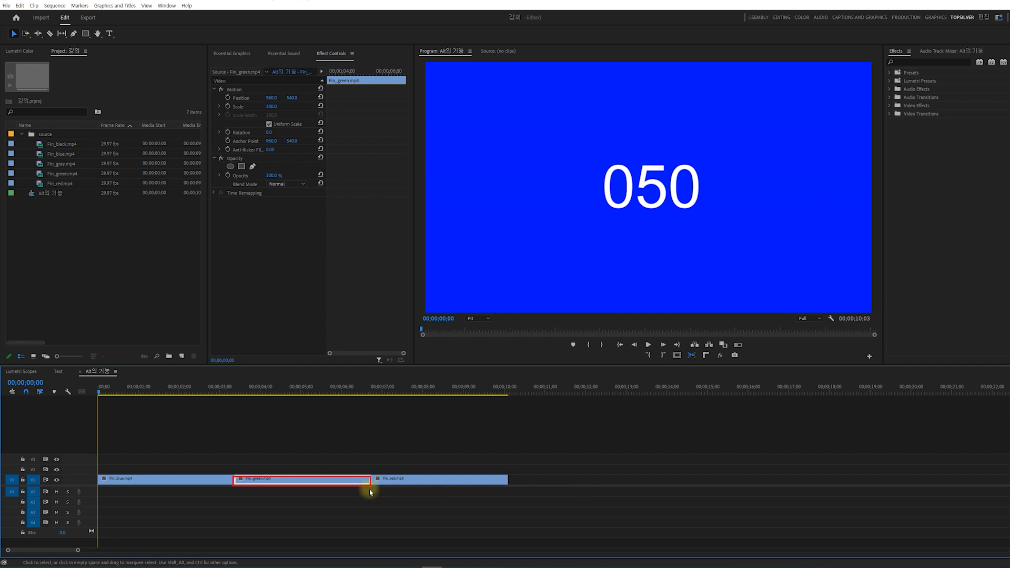
drag(318, 478, 591, 472)
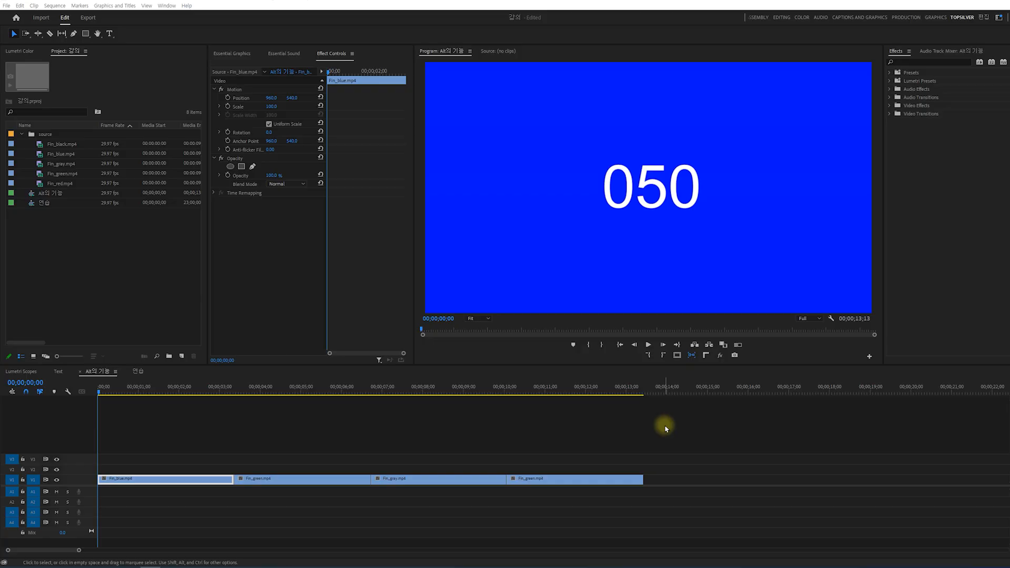
Paste a copy of the Fin_green.mp4 clip at the end of the sequence, at 00;00;13;13.
click(322, 479)
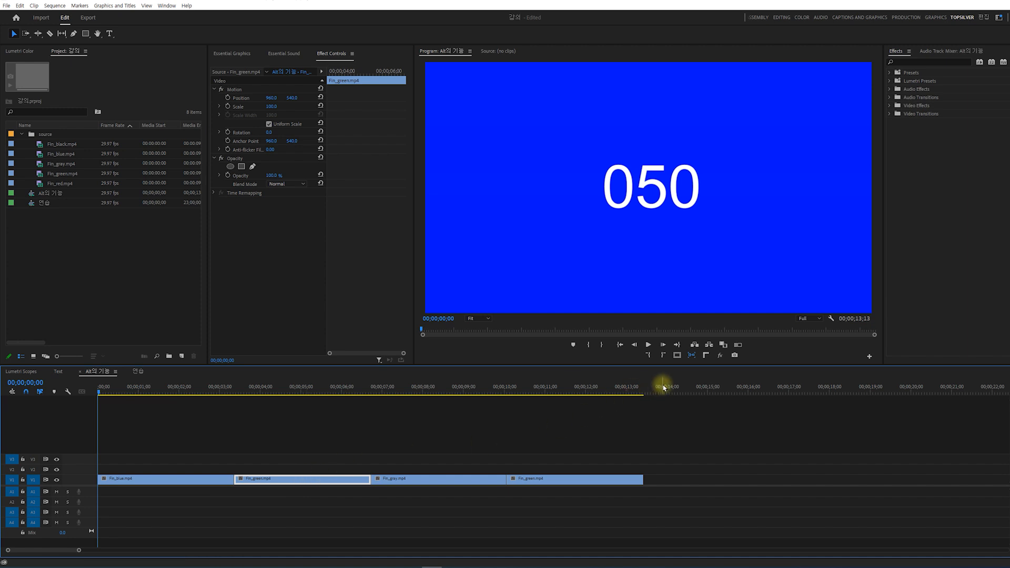
drag(626, 386, 646, 386)
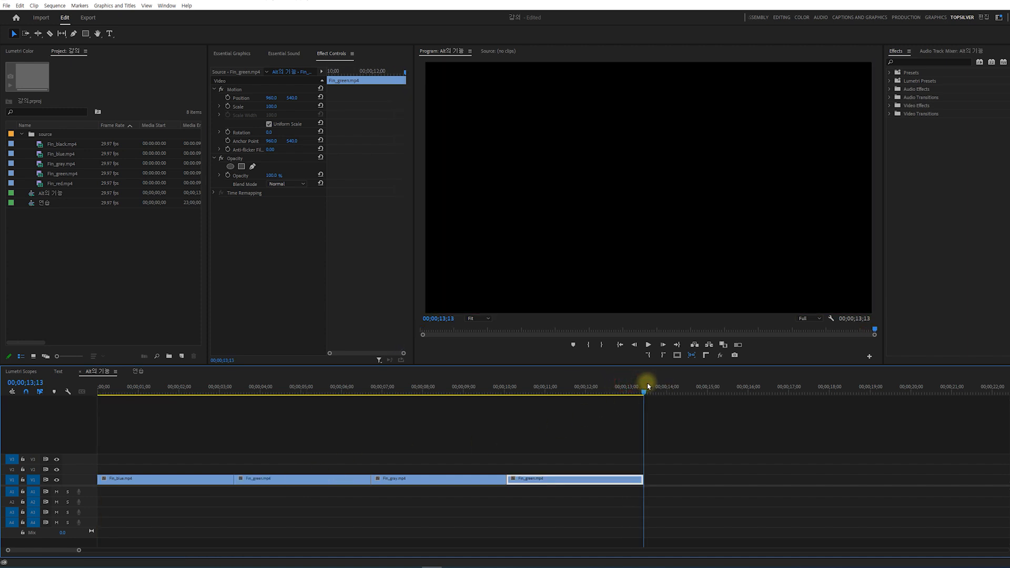
click(715, 432)
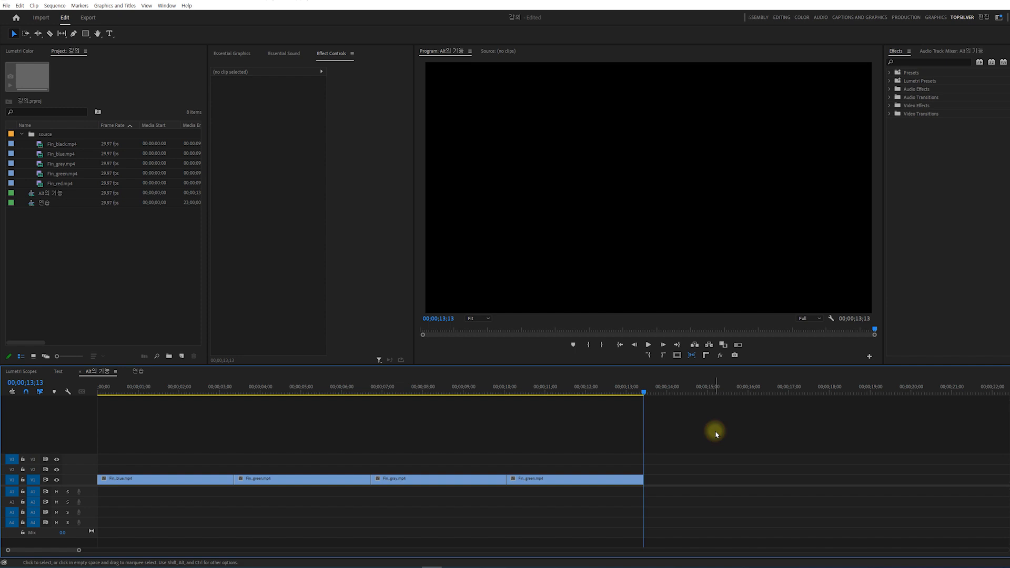
key(ctrl+v)
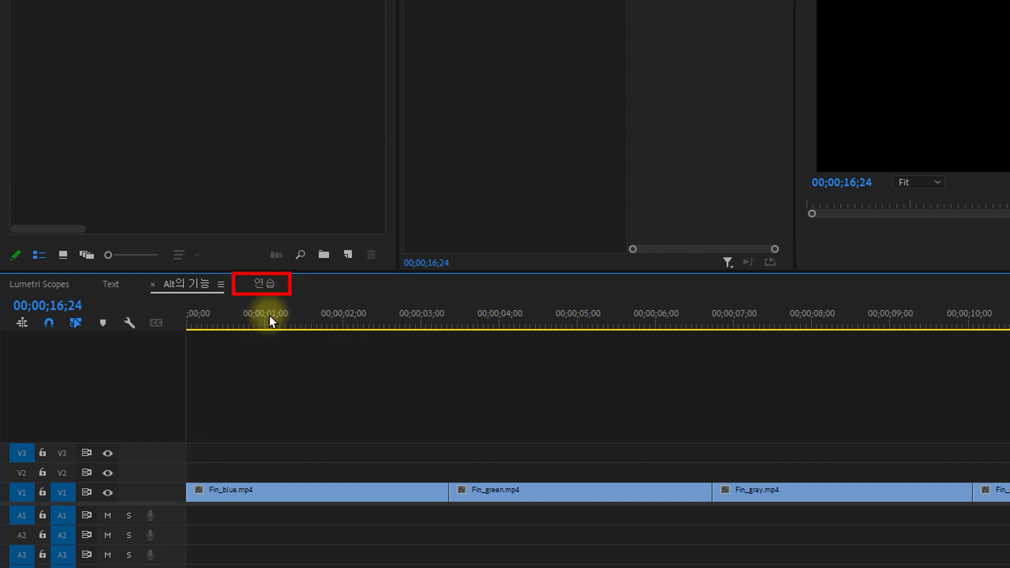
Paste the copied clip into the 연습 sequence at 00;00;00;00.
click(265, 287)
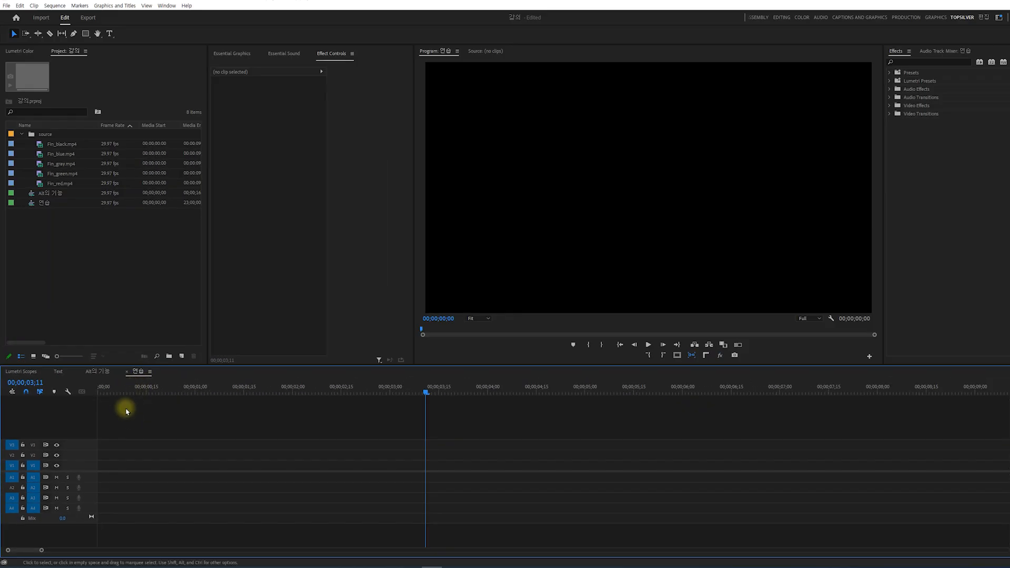
drag(121, 394, 68, 400)
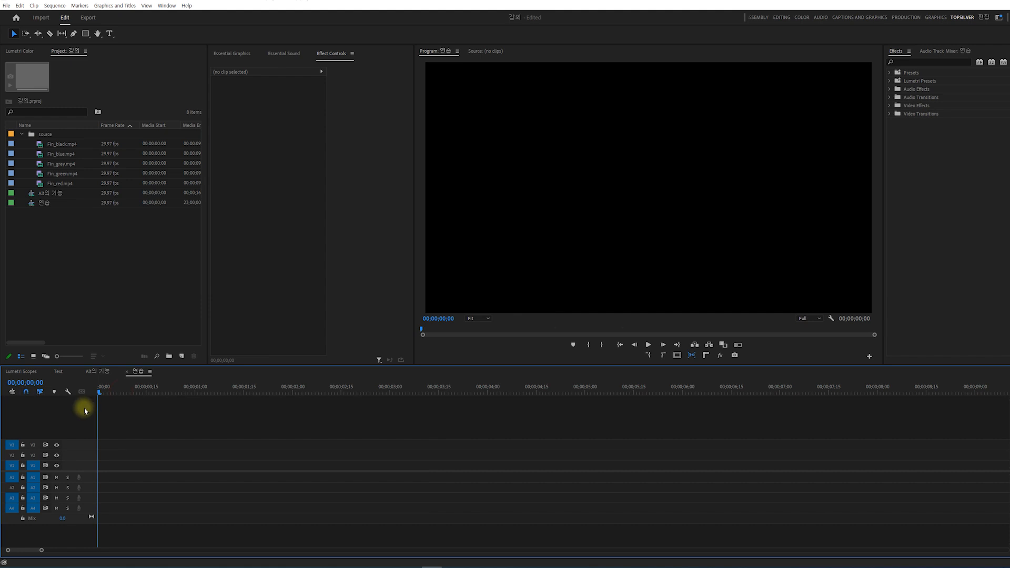
key(ctrl+v)
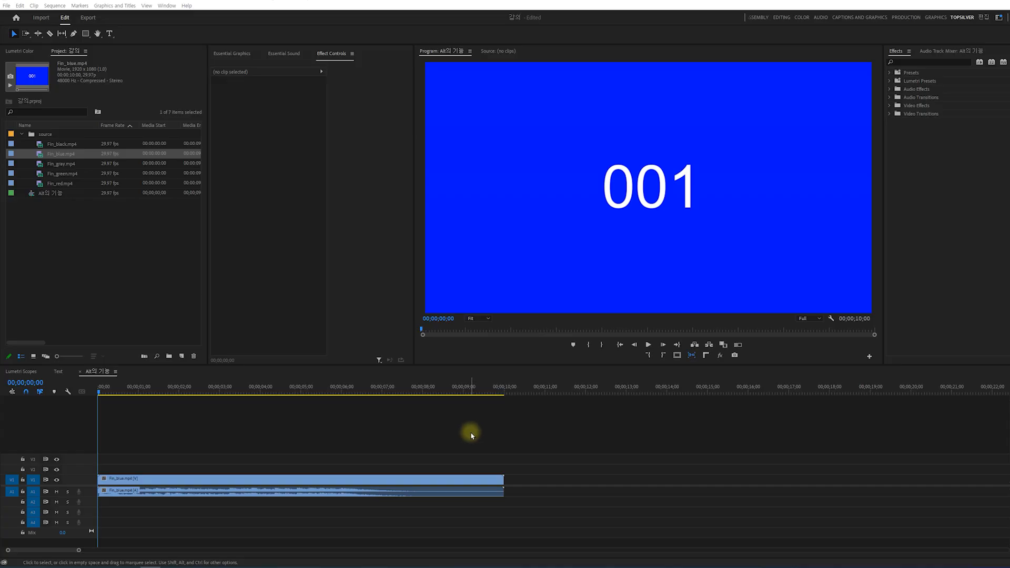
Select only the video part and then only the audio part of the linked Fin_blue.mp4 clip.
click(443, 480)
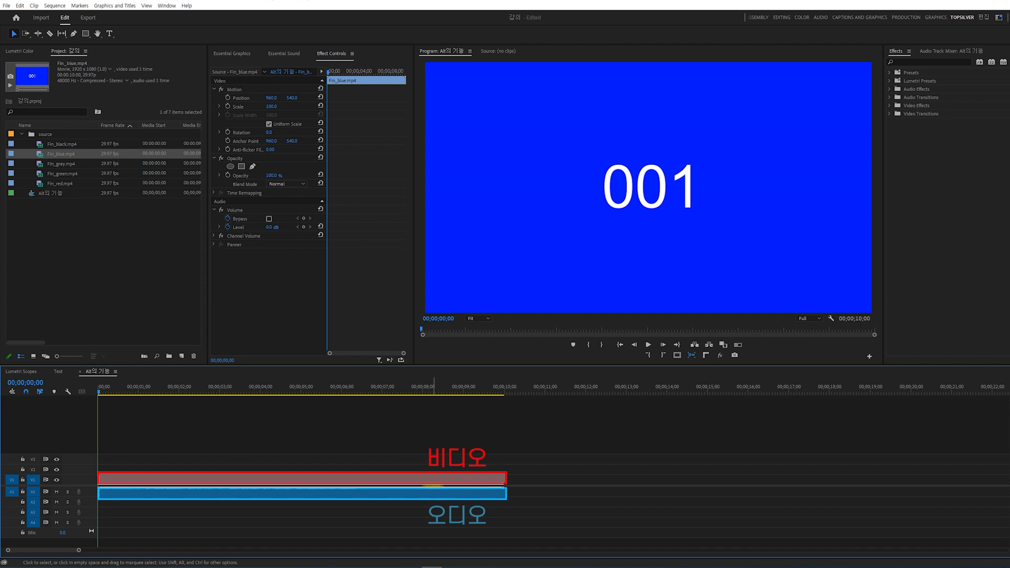
click(469, 457)
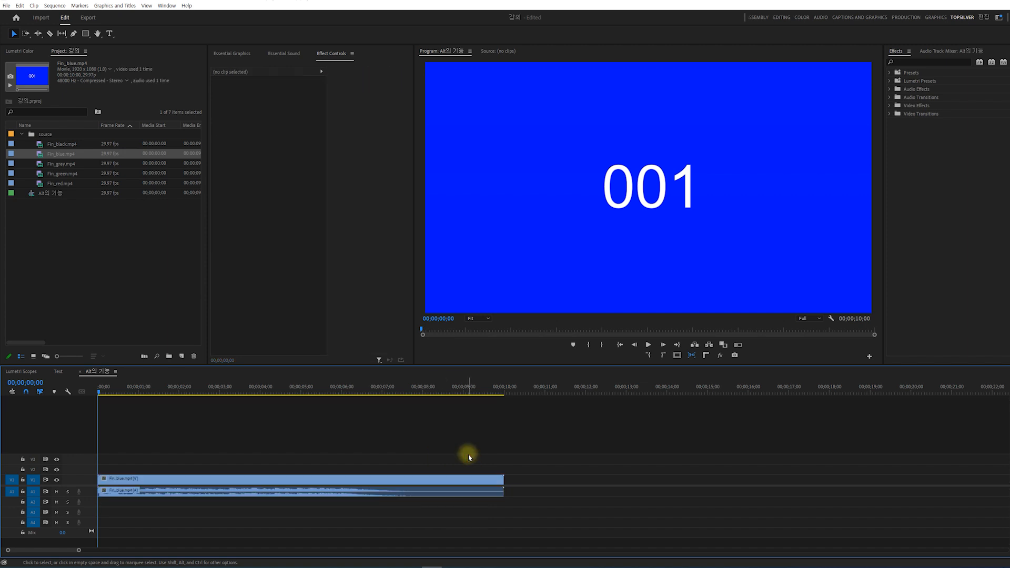
click(445, 481)
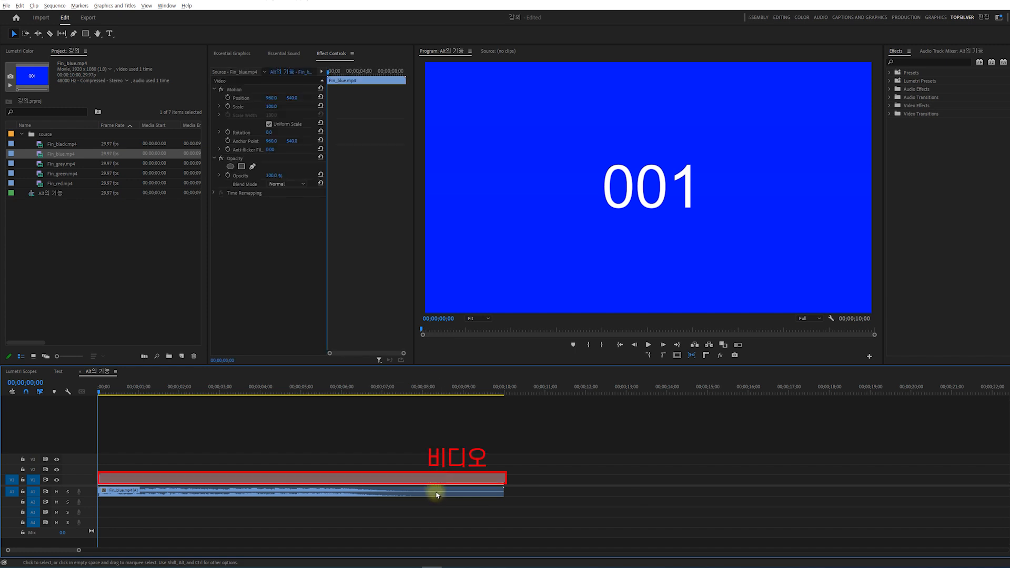
click(437, 495)
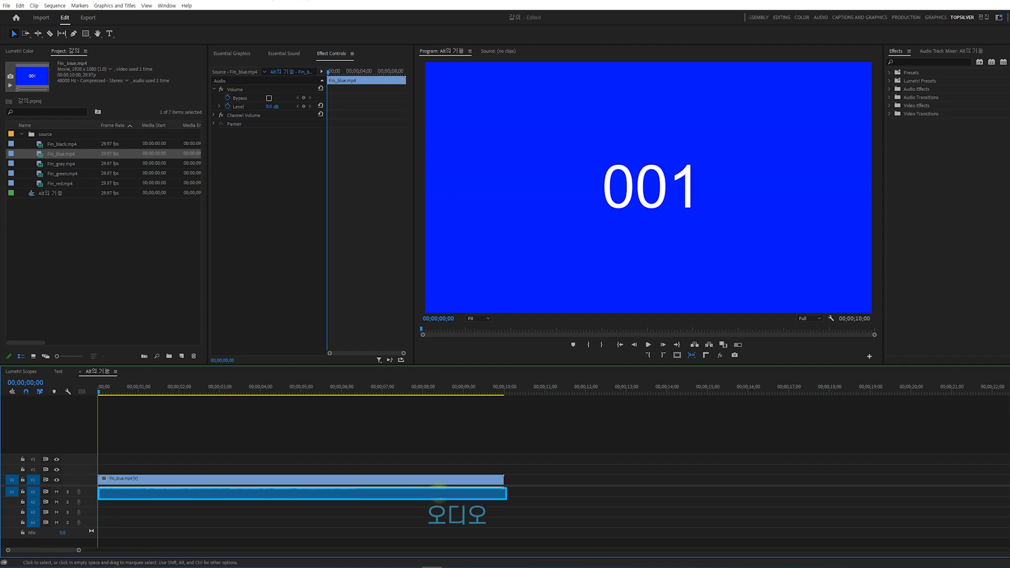
click(438, 503)
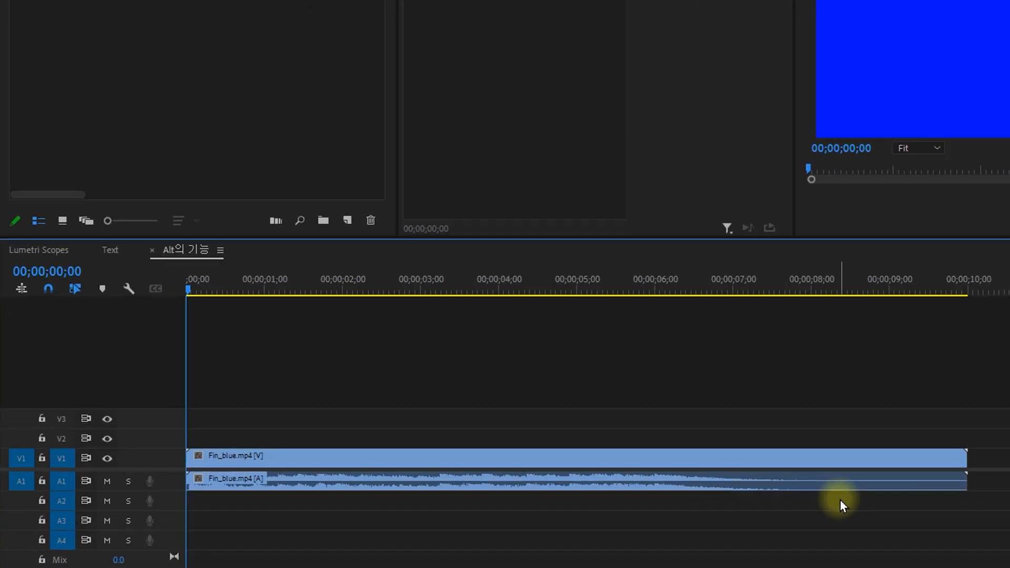
Turn off Linked Selection and select the audio part of Fin_blue.mp4 on its own.
click(75, 288)
click(75, 288)
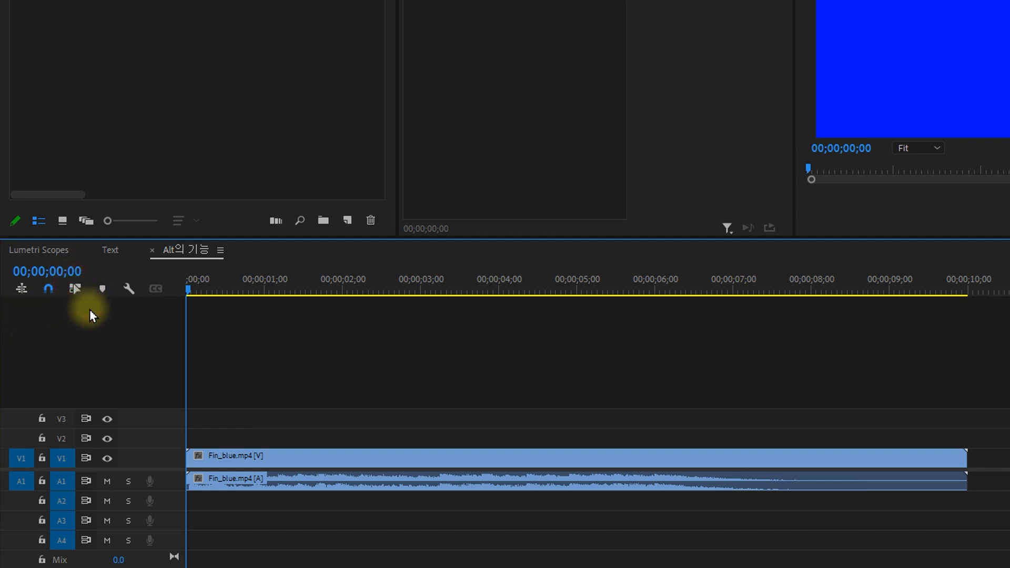
click(397, 456)
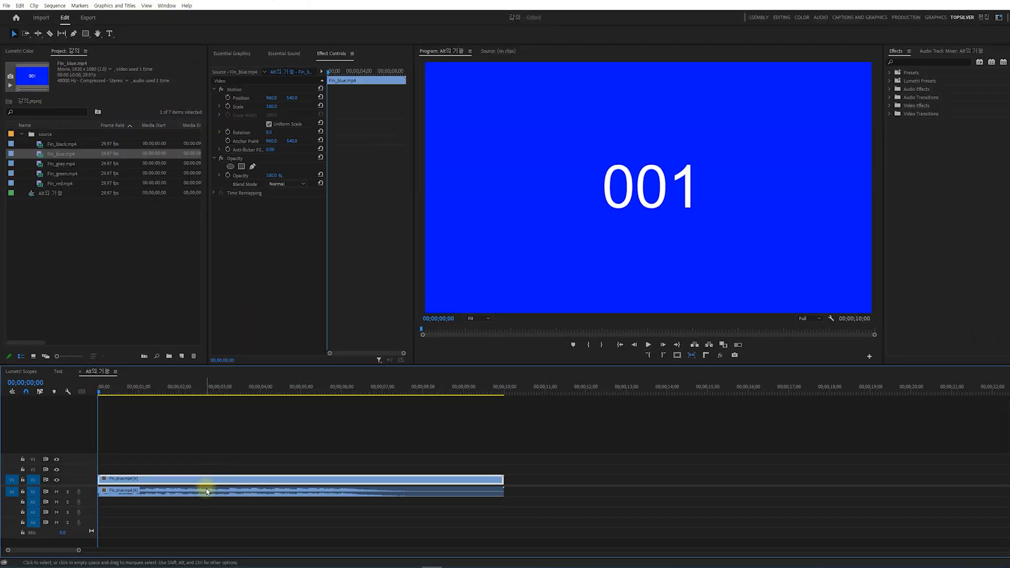
click(207, 491)
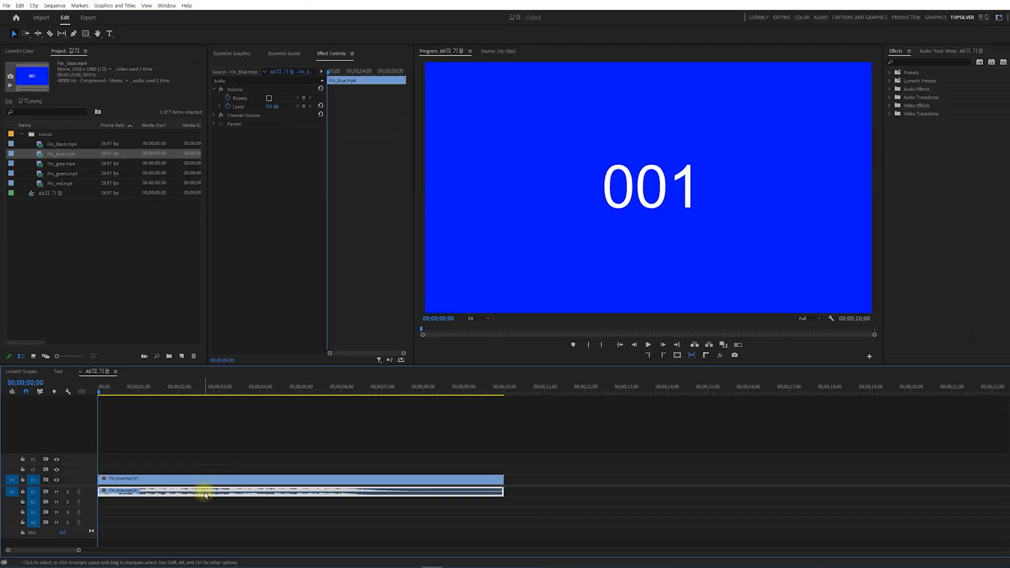
click(237, 519)
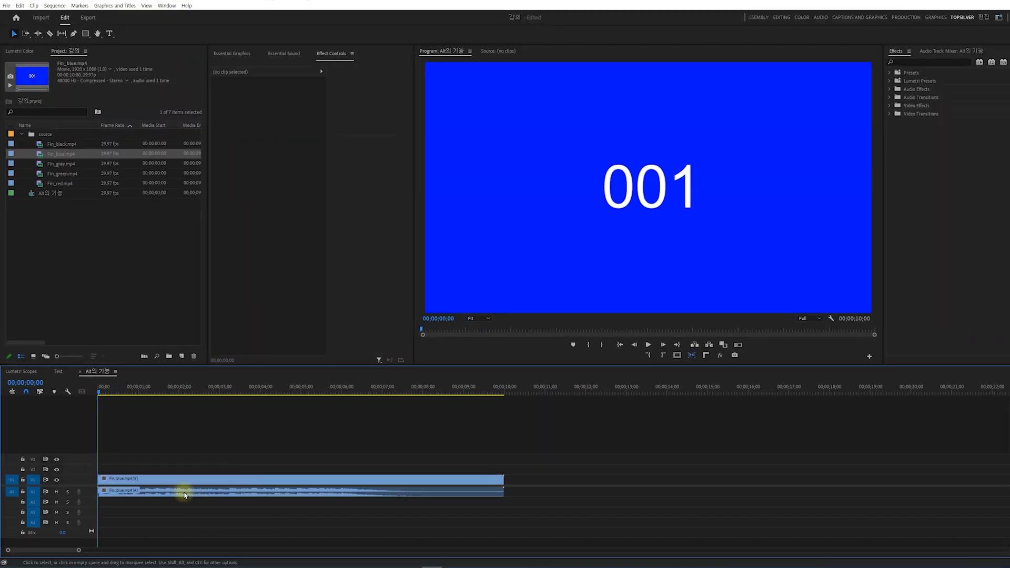
Turn Linked Selection back on and select the Fin_blue.mp4 clip on V1.
click(41, 392)
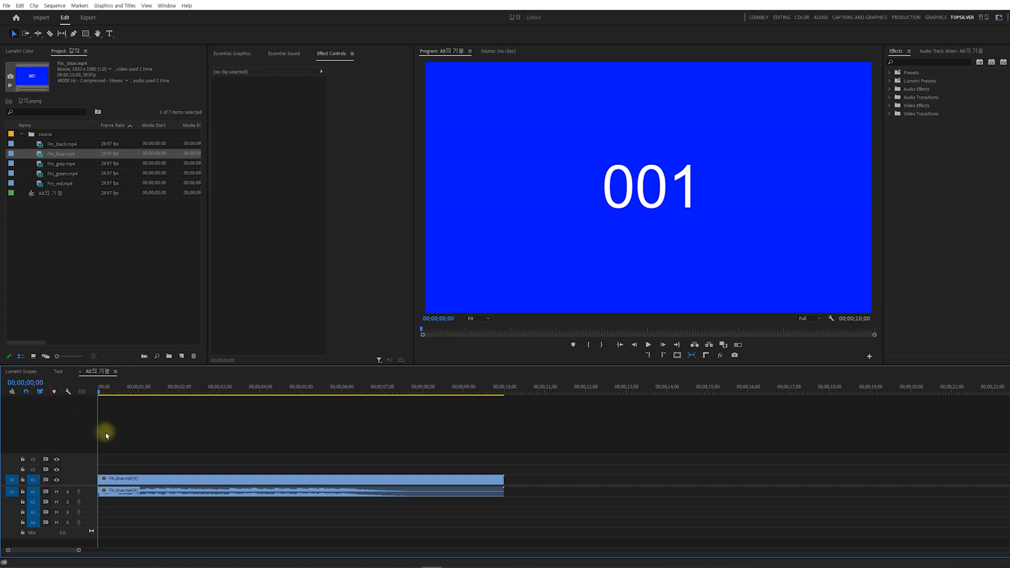
click(236, 479)
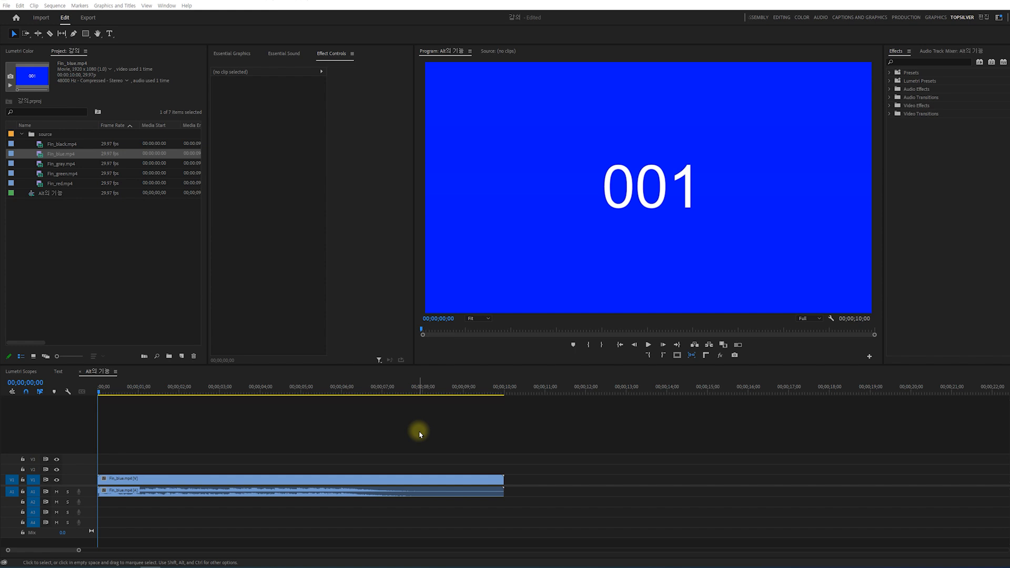
Move only the video part of Fin_blue.mp4 up to track V3 and back down to V1.
click(420, 479)
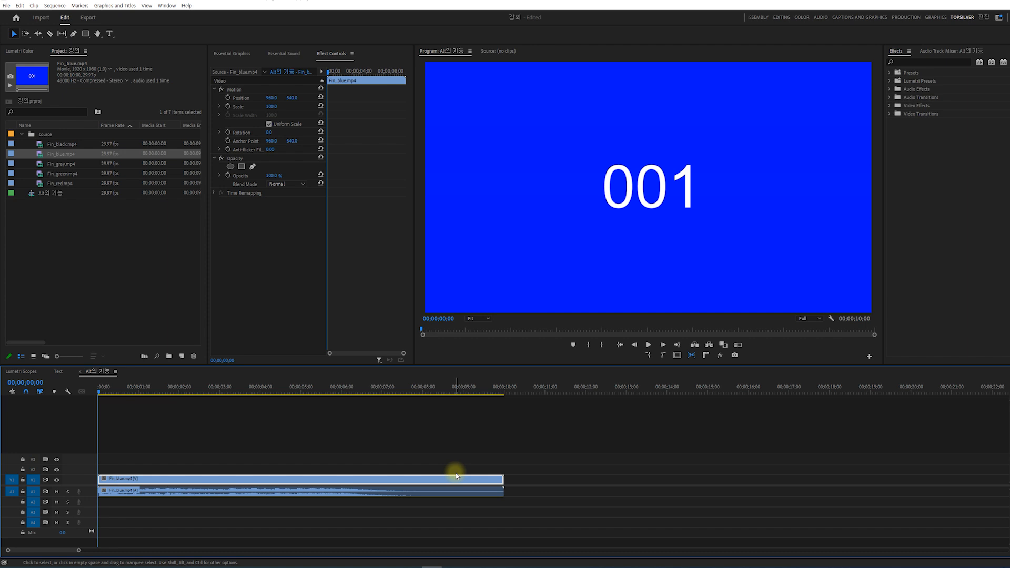
key(alt+Up)
key(alt+Up)
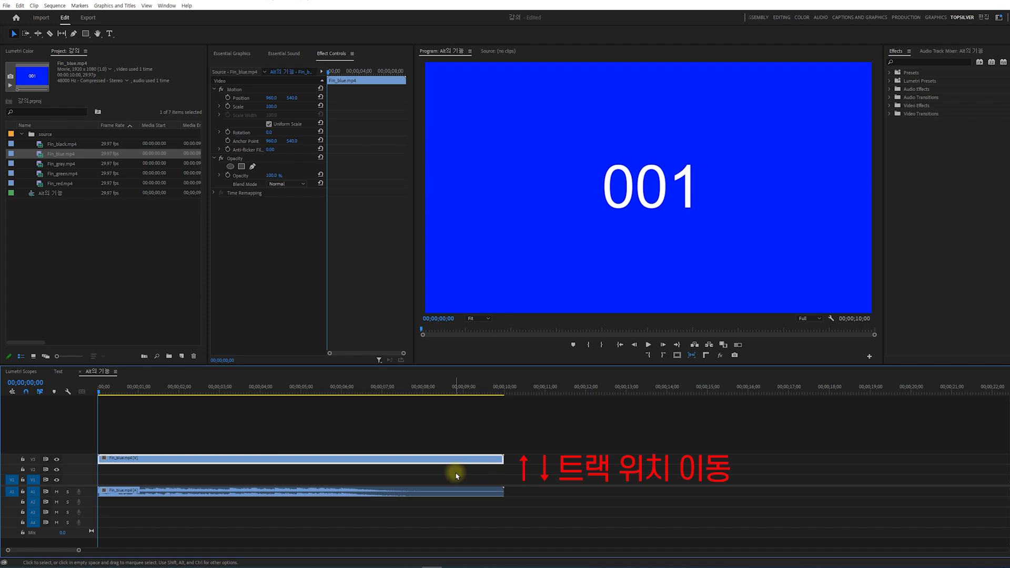
key(alt+Down)
key(alt+Down)
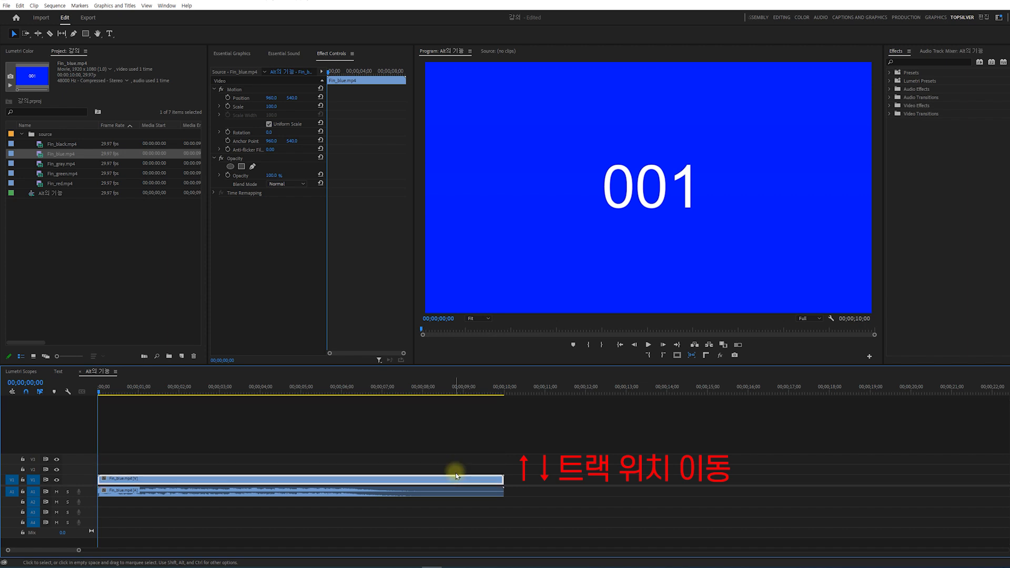
Move only the audio part of Fin_blue.mp4 down to track A3 and back up to A1.
click(448, 496)
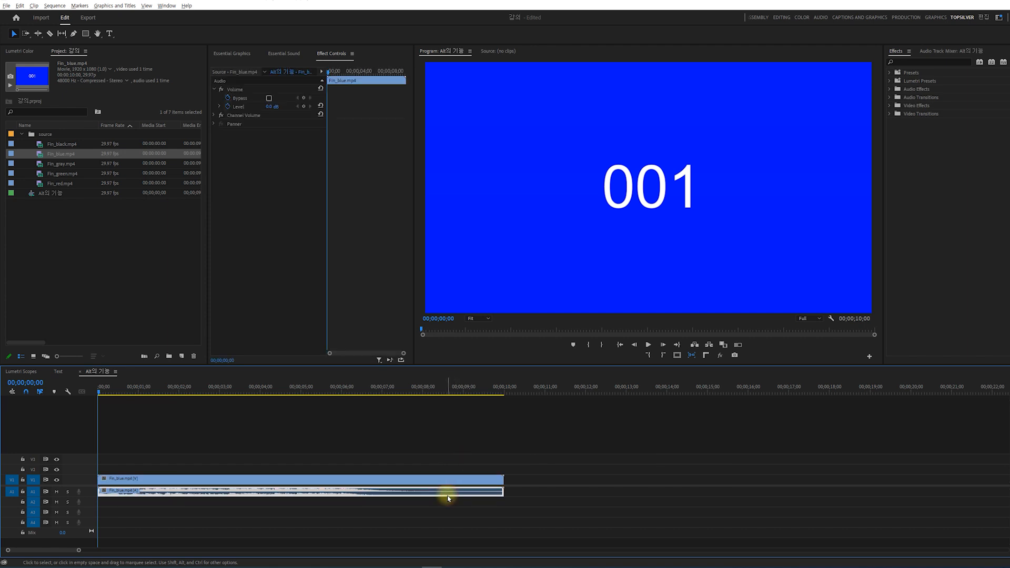
key(alt+Down)
key(alt+Down)
key(alt+Up)
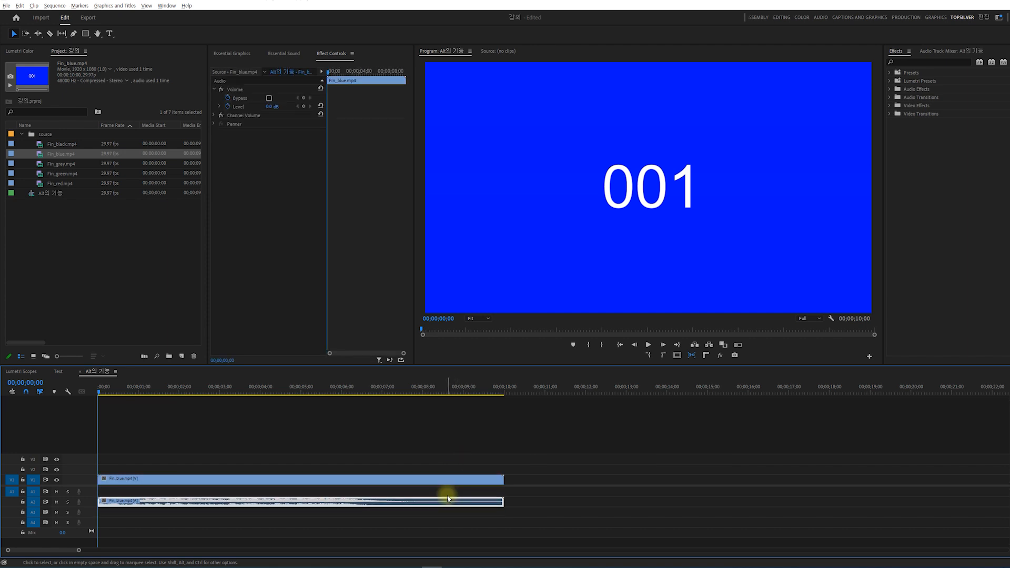
key(alt+Up)
click(424, 513)
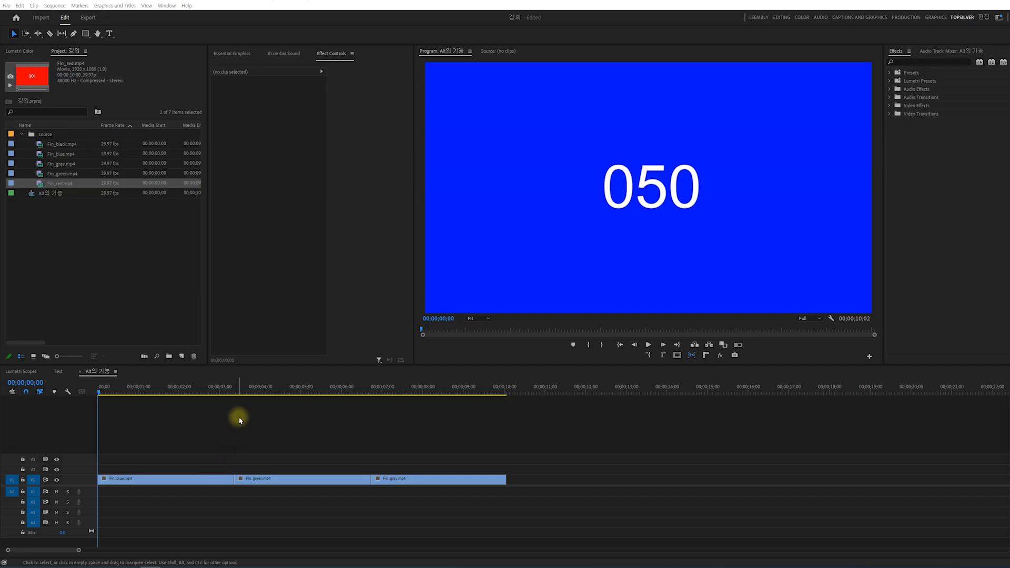
click(191, 480)
click(300, 481)
click(413, 482)
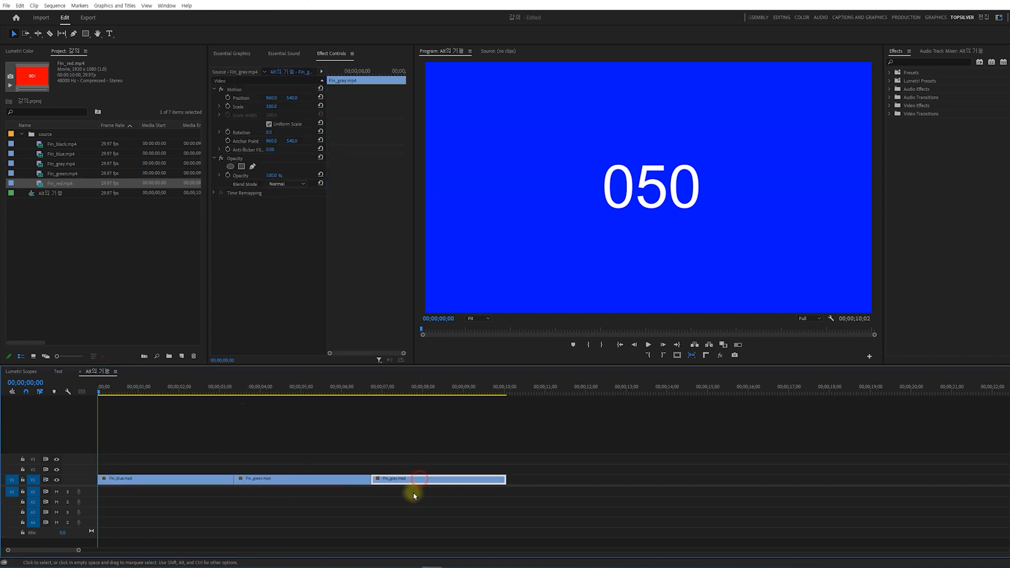
click(400, 513)
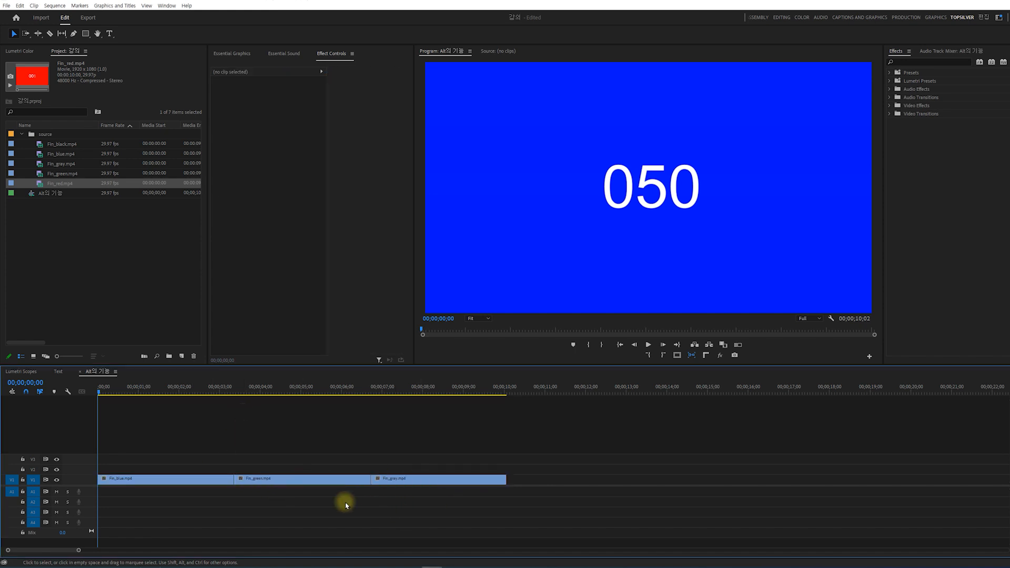
click(279, 480)
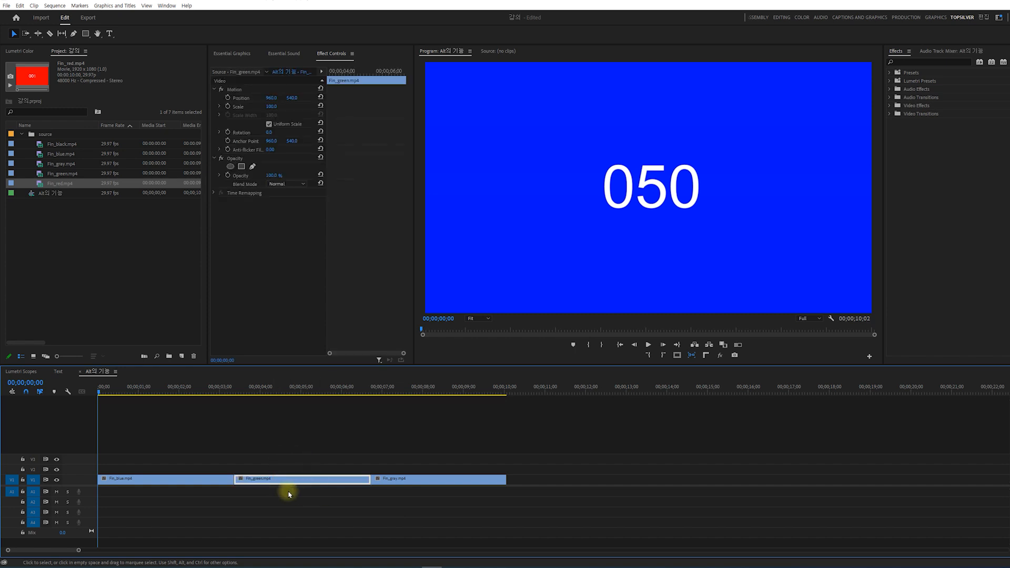
click(323, 499)
Place Fin_red.mp4 with its audio on V1 and A1 after Fin_gray.mp4, starting at about 00;00;11;04.
drag(66, 184, 551, 480)
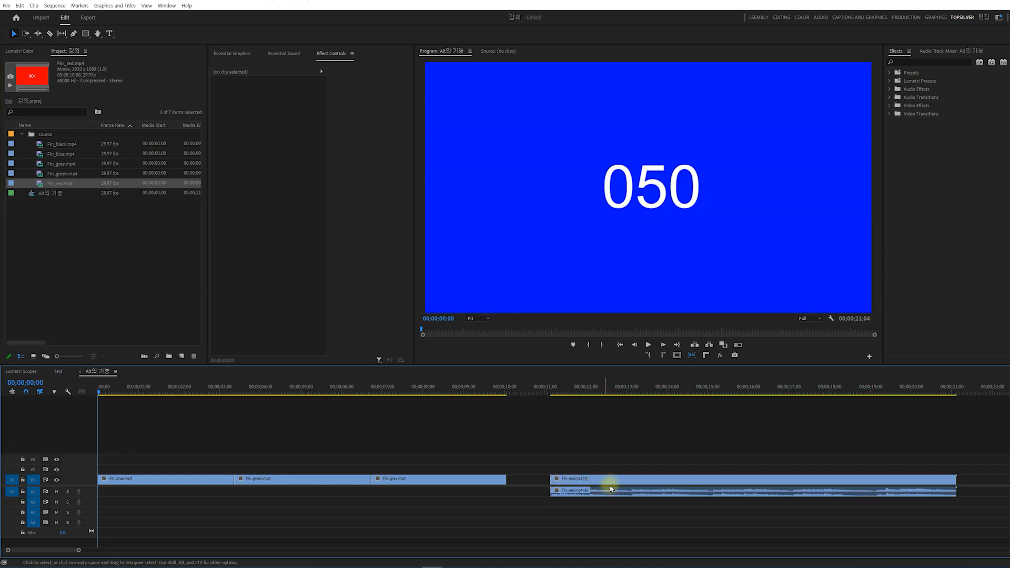
Delete only the audio part of Fin_red.mp4 and move its video to V2, aligned with the start of Fin_green.mp4.
click(610, 492)
key(Delete)
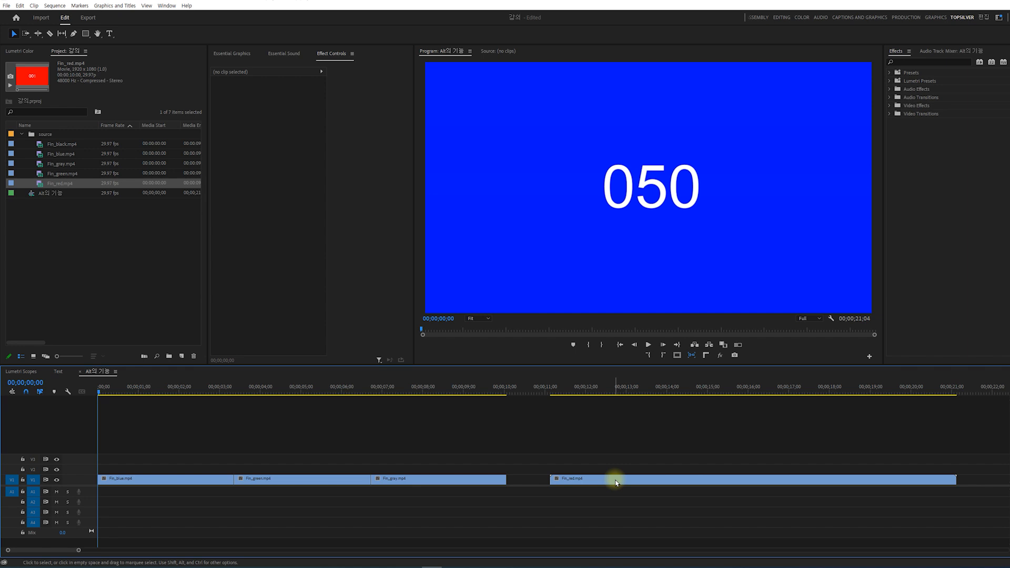
drag(617, 481, 273, 472)
drag(208, 468, 234, 463)
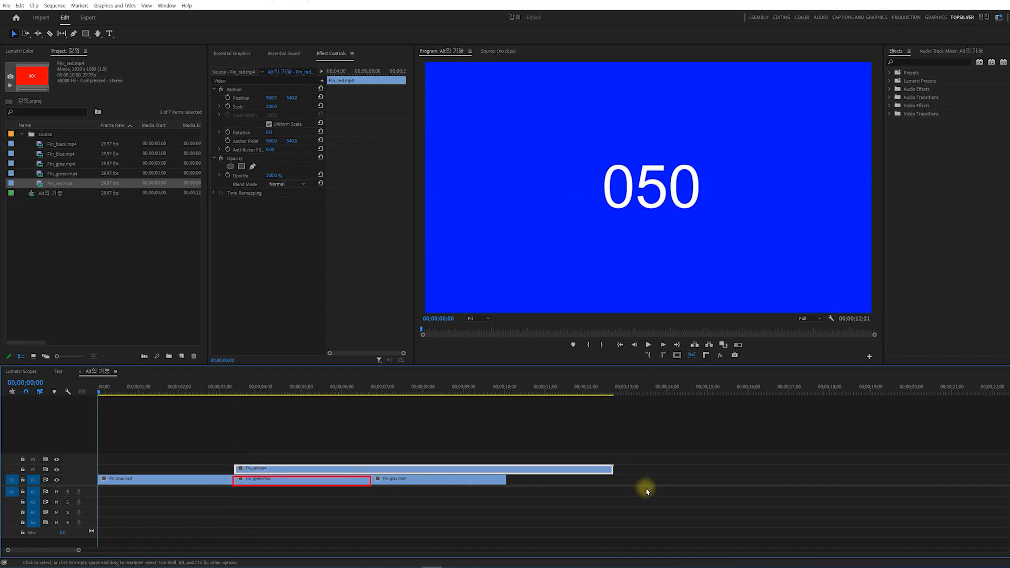
Trim the end of Fin_red.mp4 to match Fin_green.mp4, move it down onto V1 in its place, and preview the frame at 00;00;04;05.
drag(609, 469, 370, 465)
click(263, 491)
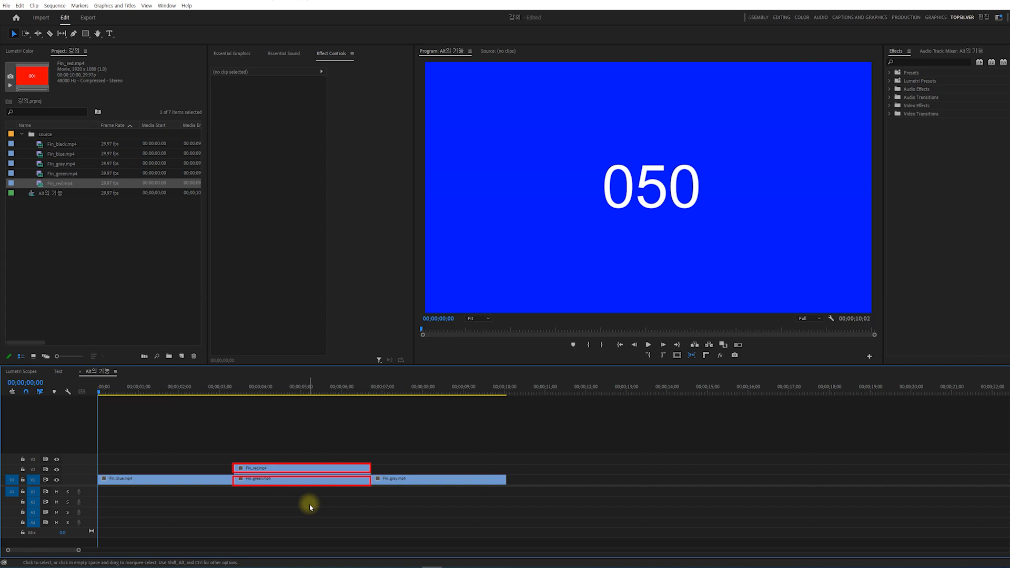
click(304, 467)
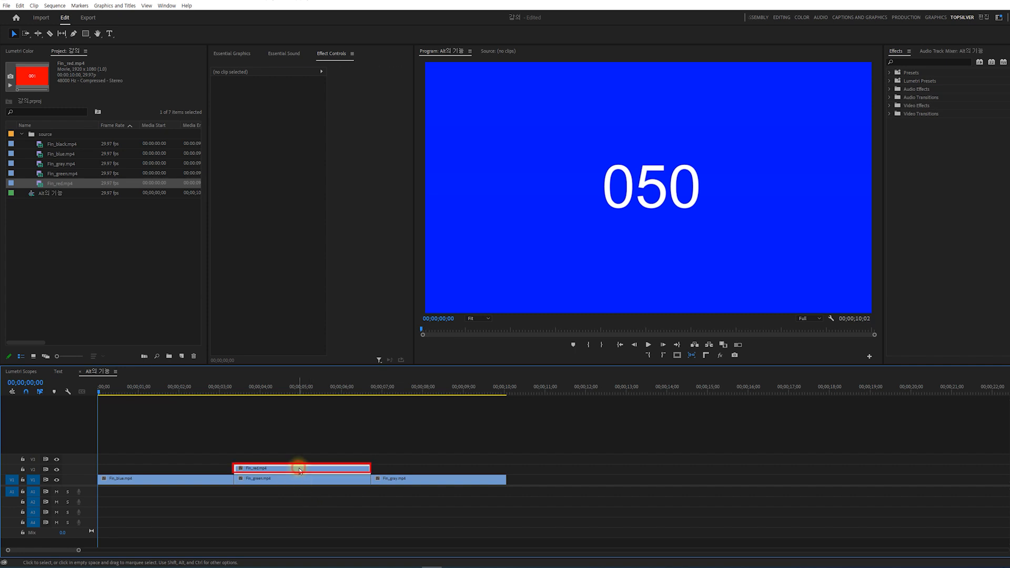
key(alt+Down)
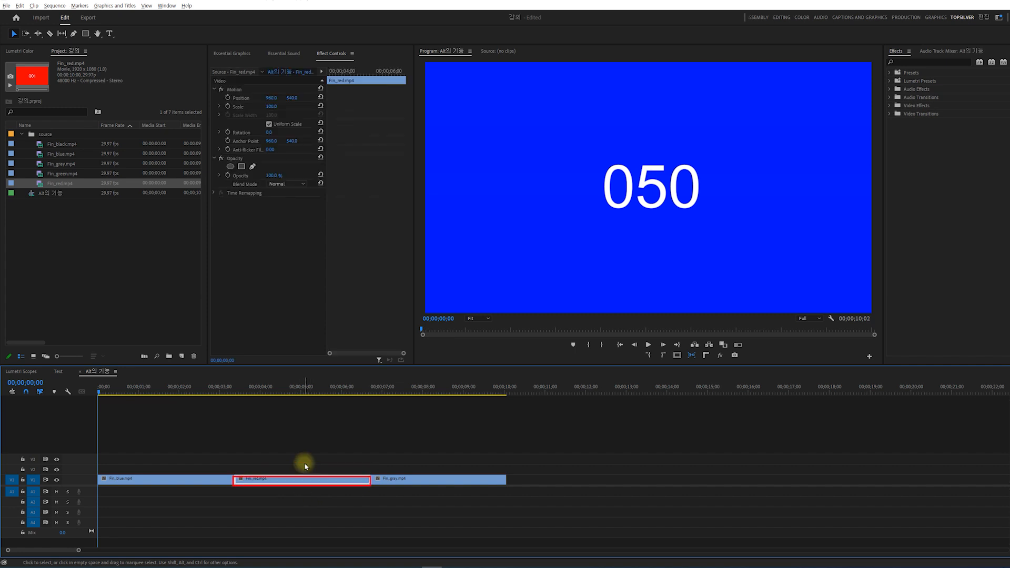
drag(243, 388, 267, 389)
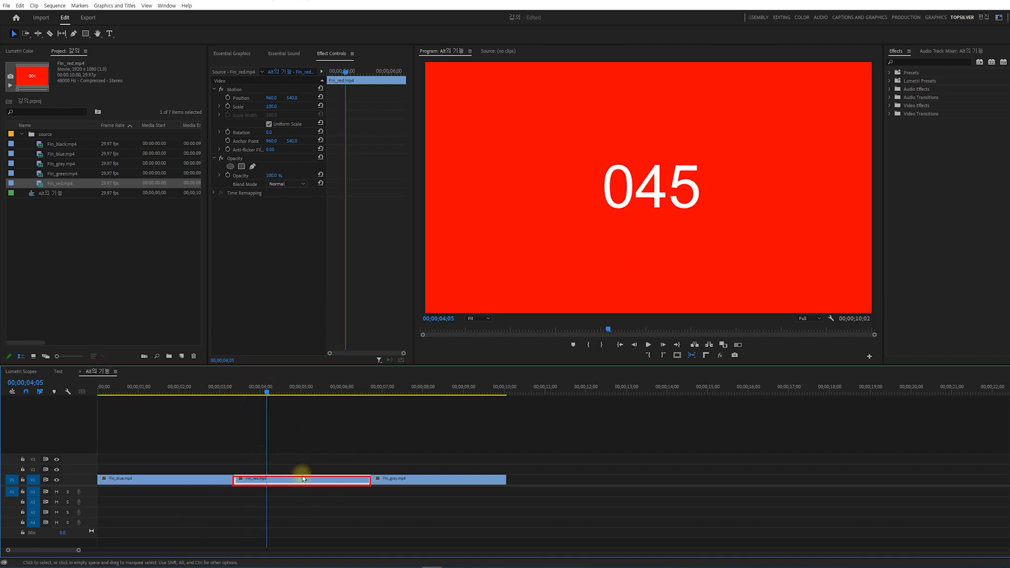
click(293, 507)
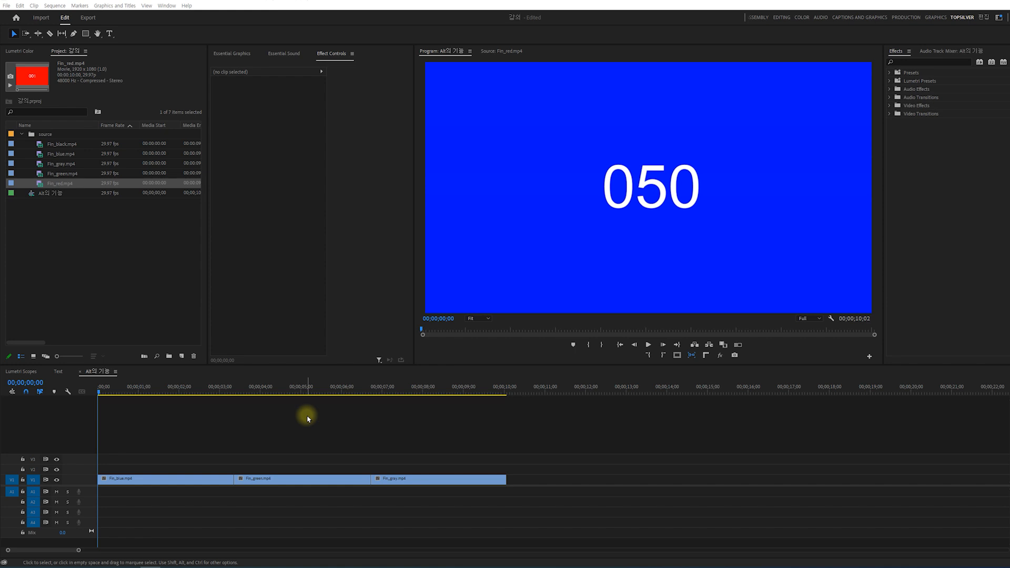
Select the V1 clips in turn and preview the Fin_green.mp4 clip up to 00;00;05;10.
click(167, 479)
click(295, 480)
click(426, 480)
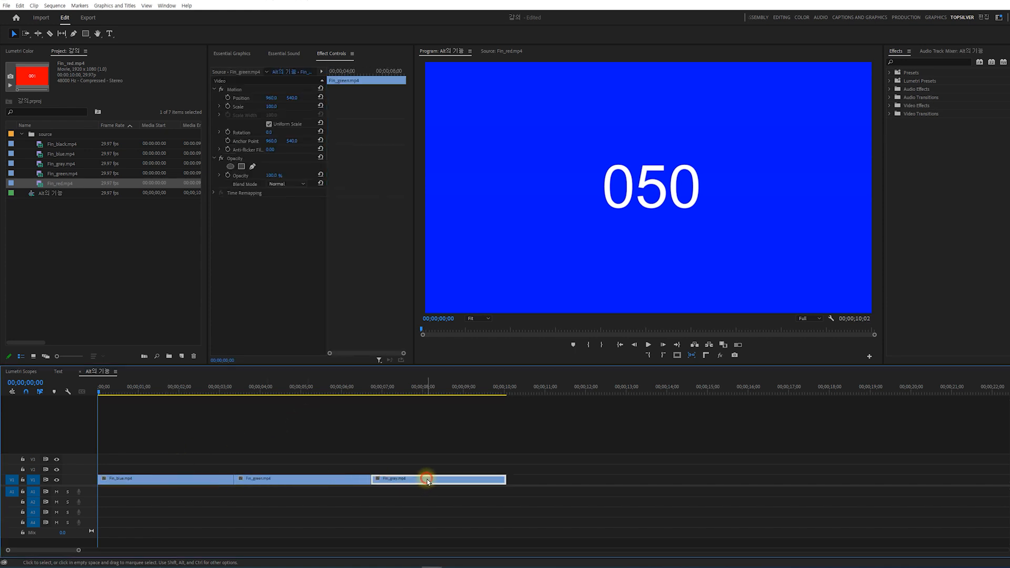
click(368, 508)
drag(263, 388, 315, 390)
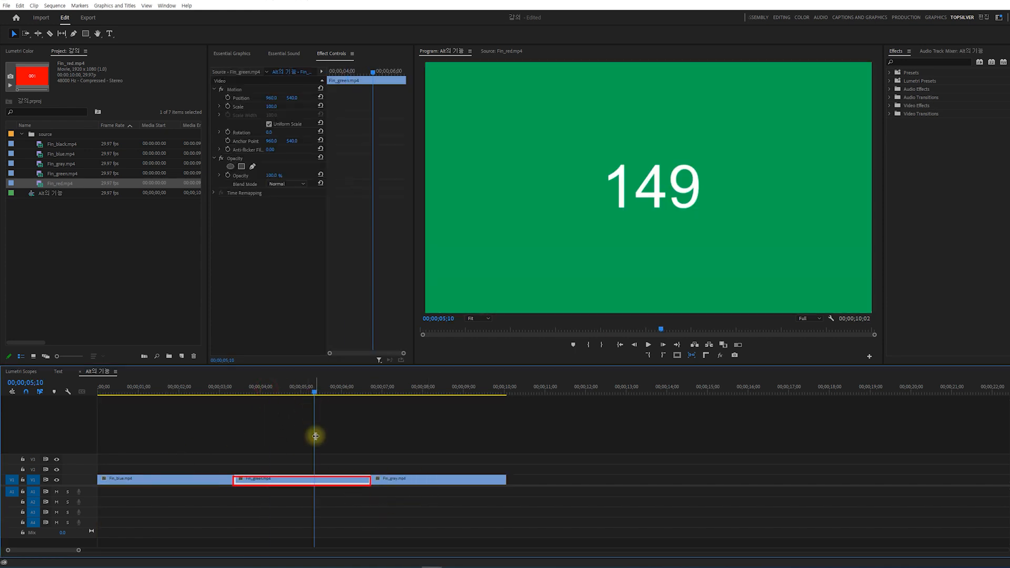
click(310, 499)
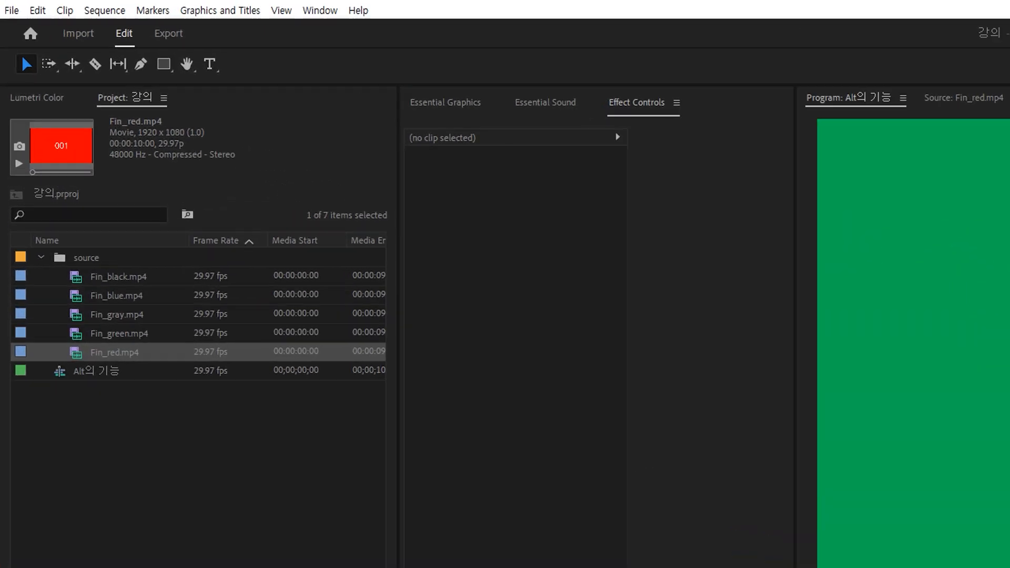
Open Fin_red.mp4 in the Source Monitor and mark its In point at 00:00:00:20.
click(153, 462)
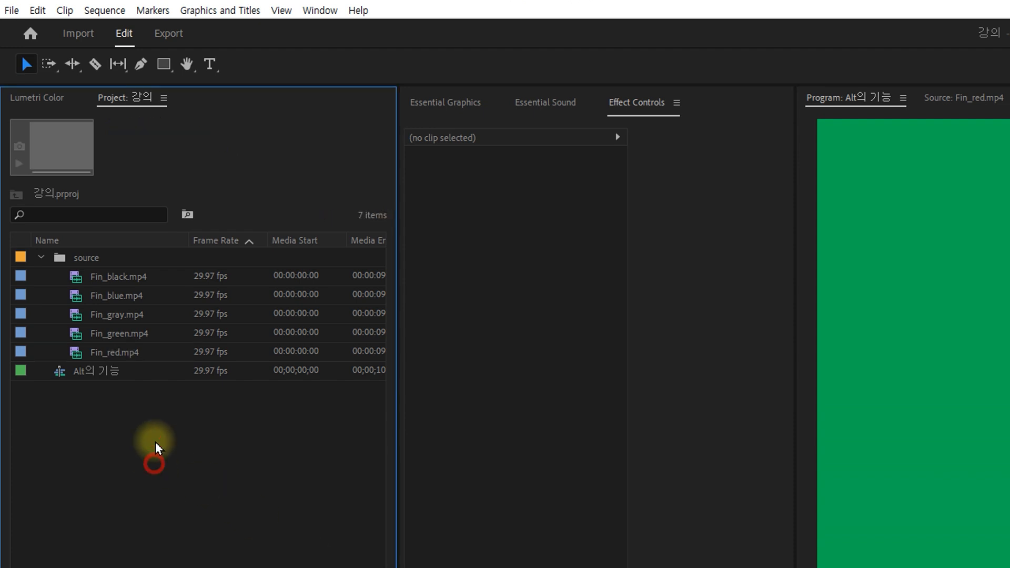
click(112, 352)
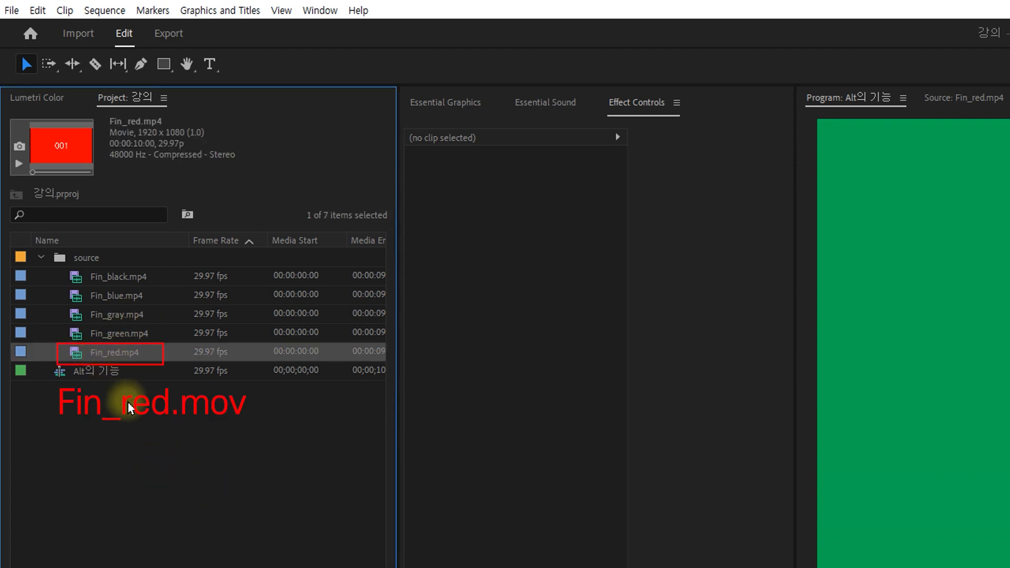
double_click(75, 357)
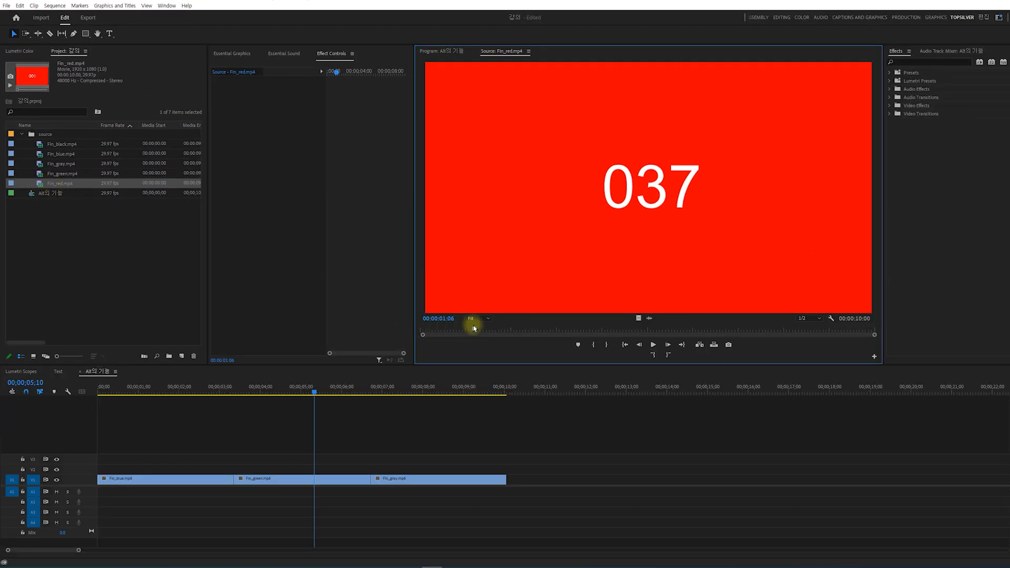
drag(473, 328, 451, 326)
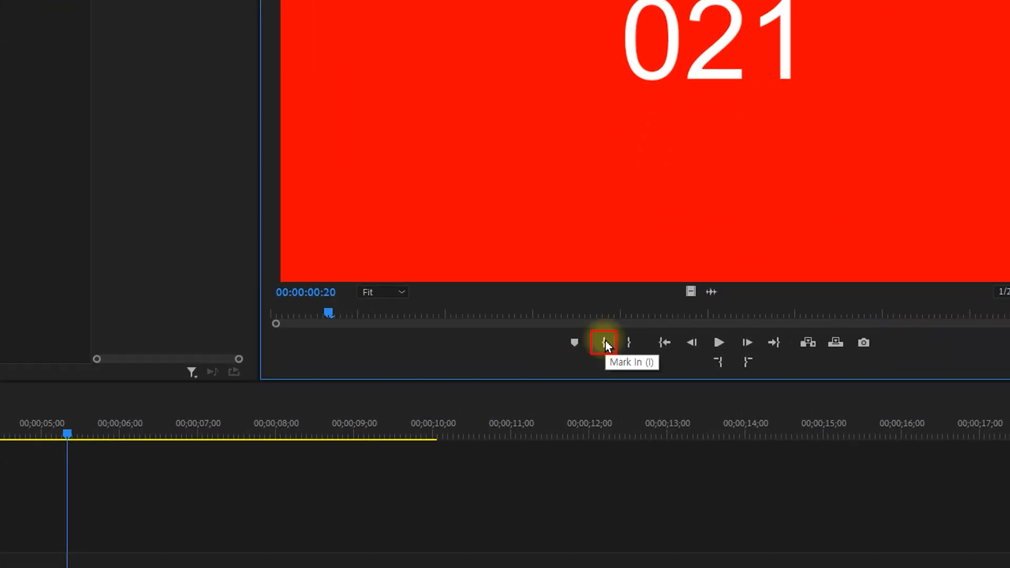
click(605, 343)
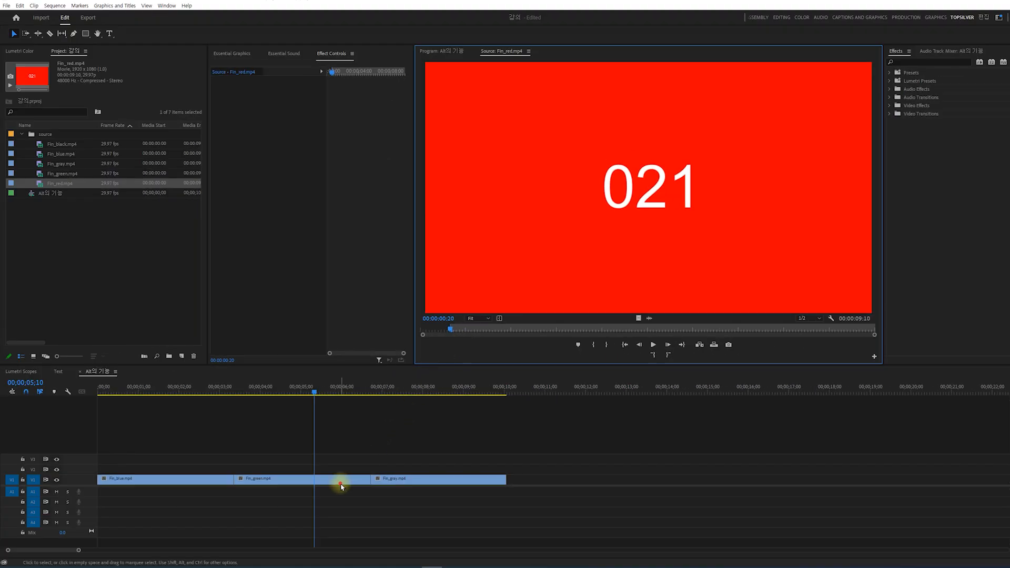
Replace the Fin_green.mp4 clip on V1 with the marked Fin_red.mp4 source and scrub through the result from 00;00;03;11.
click(341, 480)
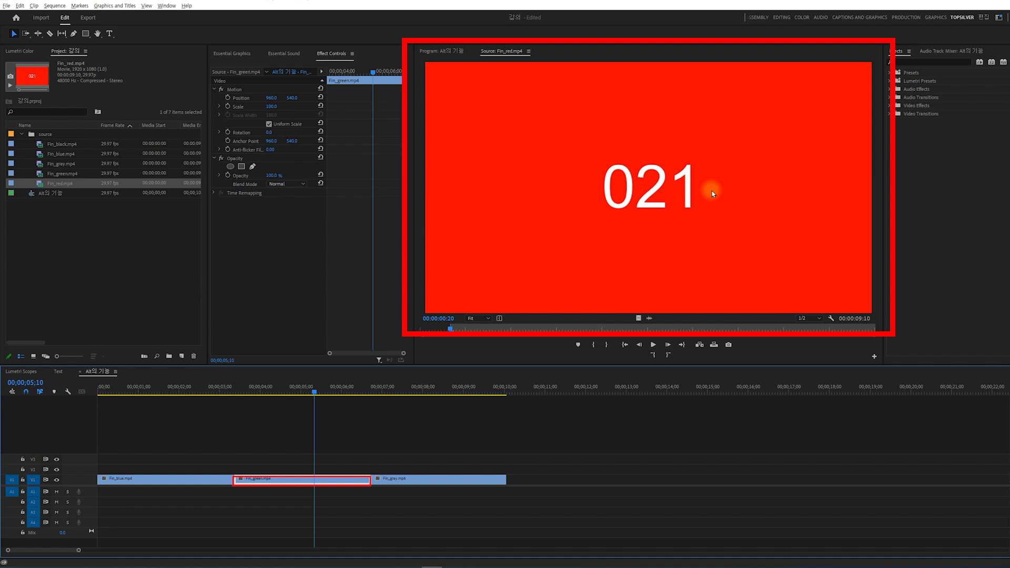
drag(713, 194, 283, 481)
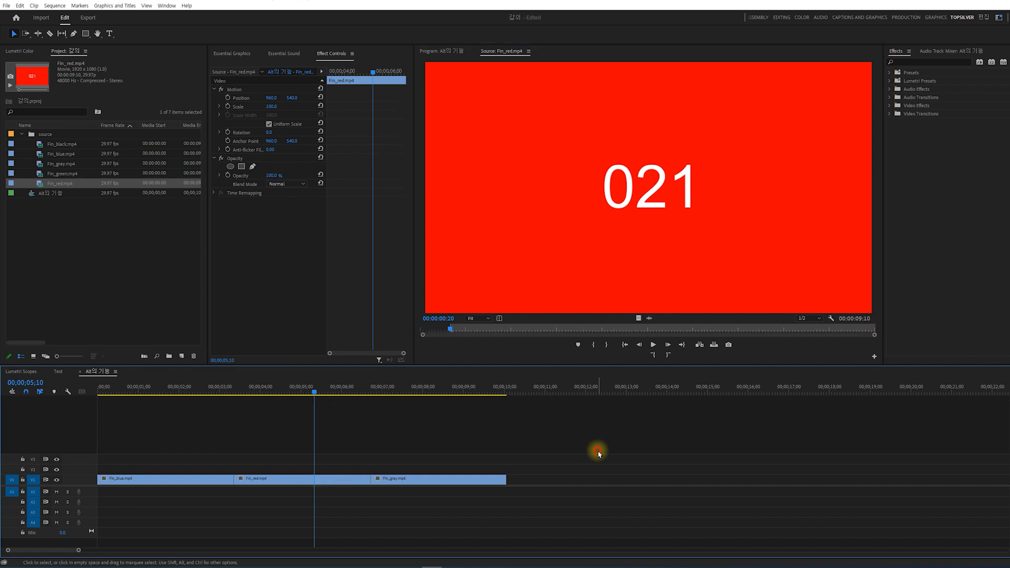
click(597, 449)
click(231, 389)
drag(231, 390, 234, 389)
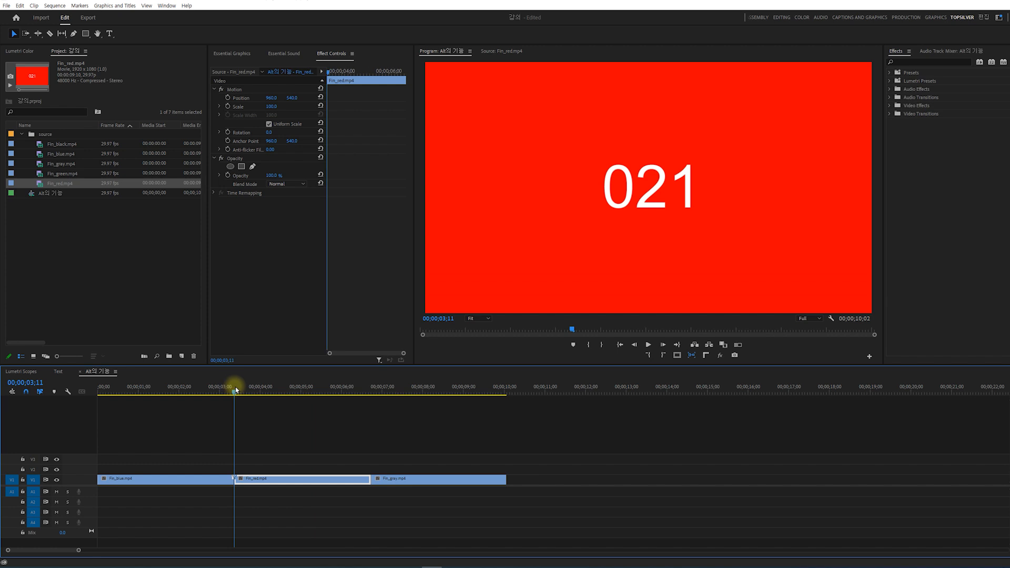
drag(230, 388, 304, 411)
drag(414, 431, 261, 441)
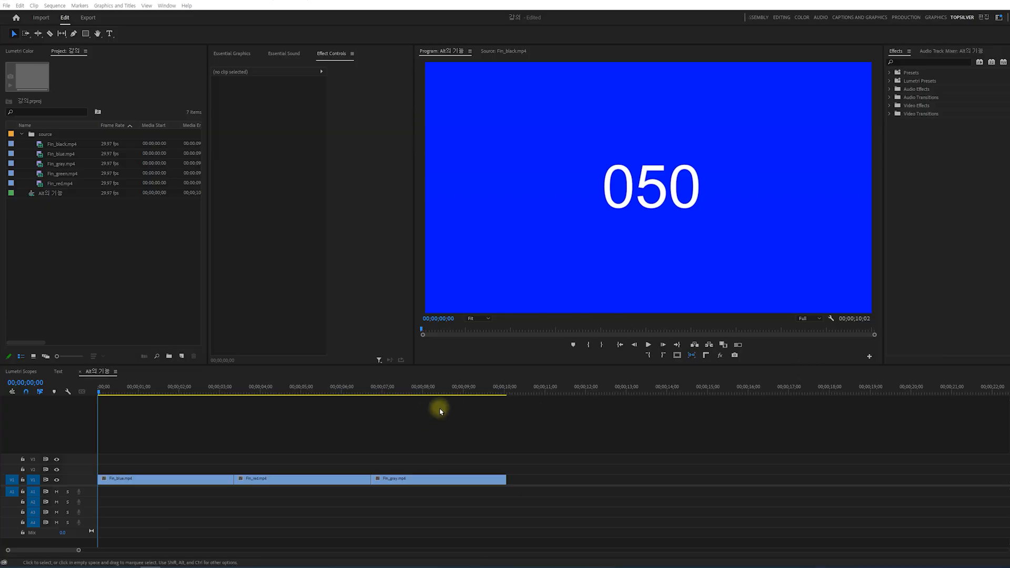
Preview the Fin_red.mp4 clip at 00;00;04;14 and set its Scale to 50.
drag(147, 389, 279, 393)
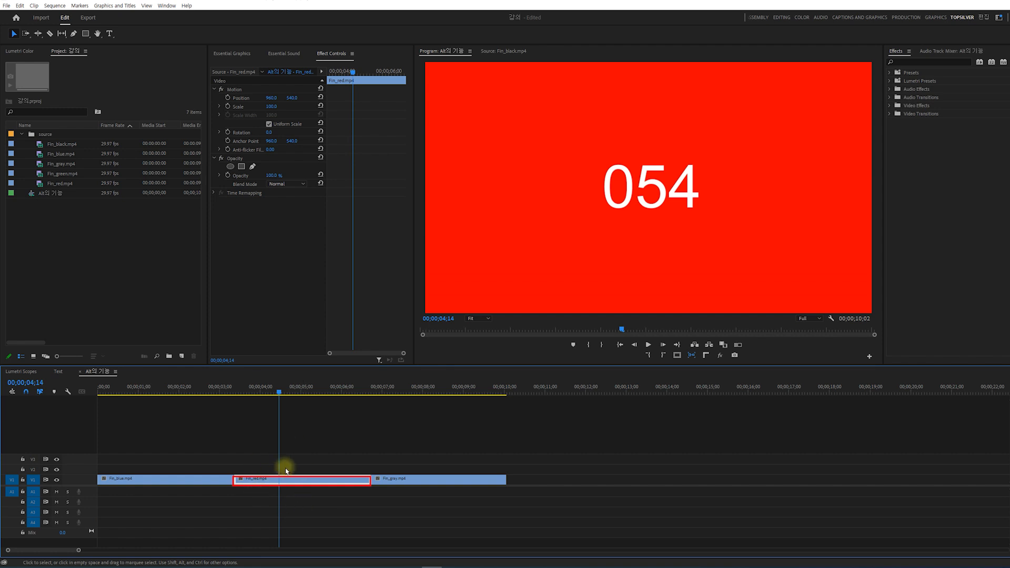
click(271, 107)
text(50)
key(Return)
Find Gaussian Blur in the effects, apply it to the Fin_red.mp4 clip, and set Blurriness to 100.
click(926, 62)
text(gau)
drag(929, 146, 296, 482)
click(270, 218)
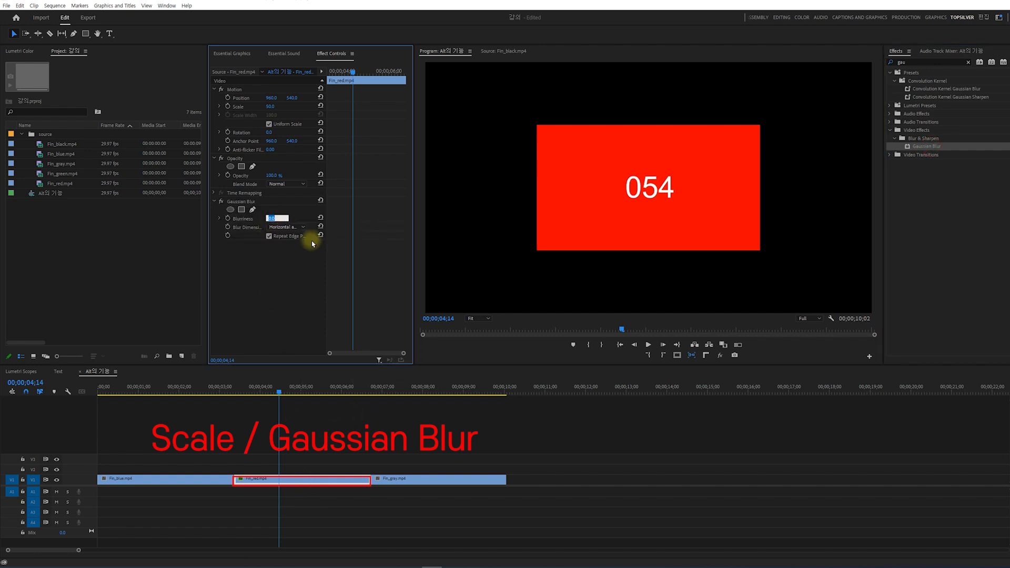
text(100)
key(Return)
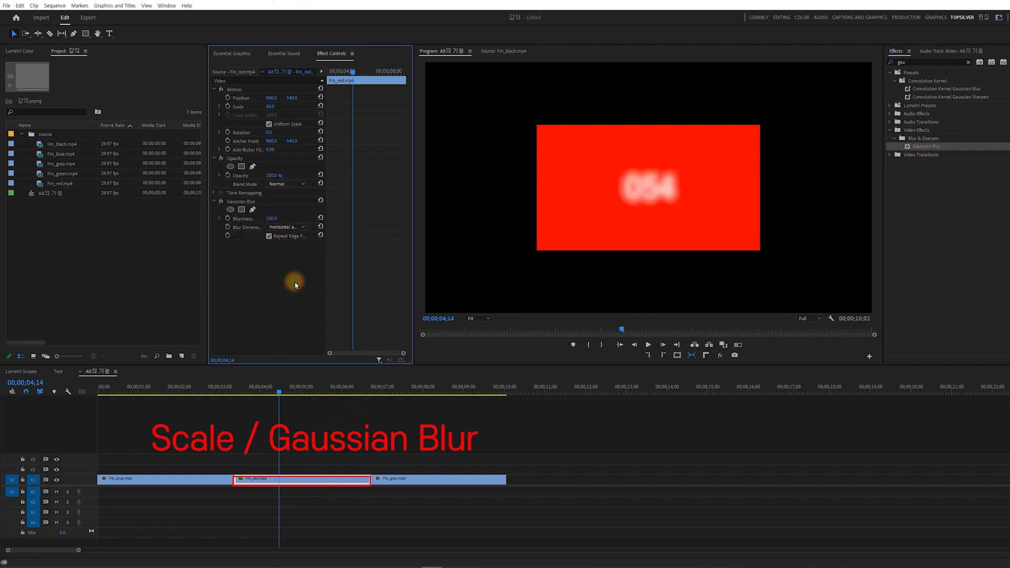
Open Fin_green.mp4 in the Source Monitor and mark its In point at 00:00:01:00.
double_click(59, 173)
drag(427, 330, 467, 333)
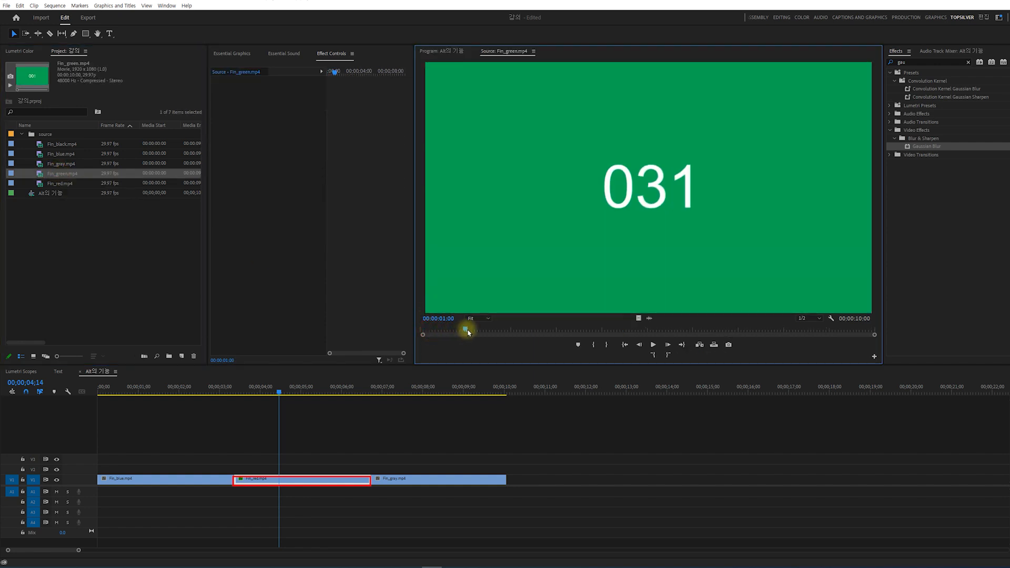
click(594, 344)
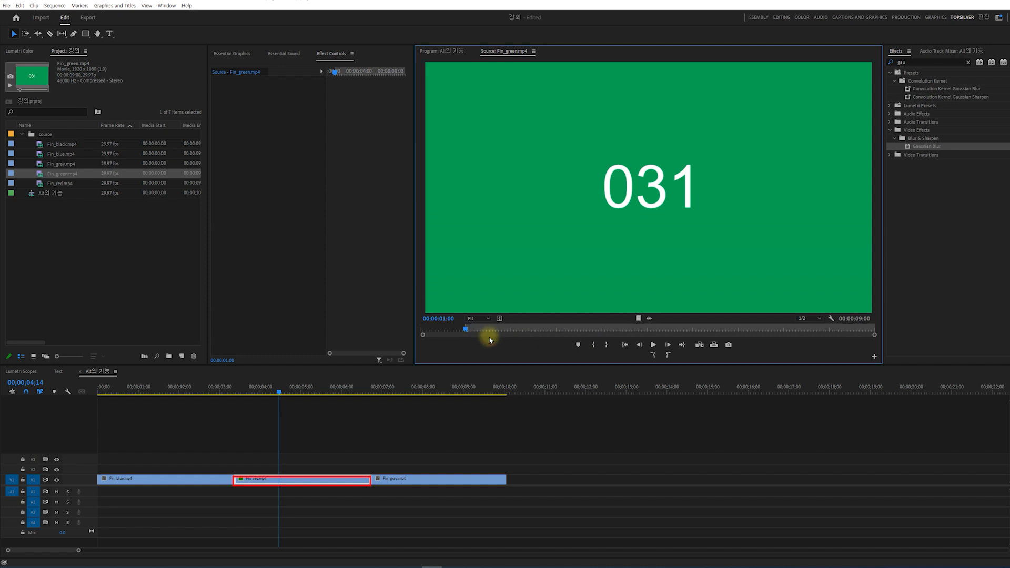
Replace the scaled and blurred Fin_red.mp4 clip on V1 with the marked Fin_green.mp4 source, keeping its effects, and scrub through it.
drag(597, 267, 273, 479)
click(223, 389)
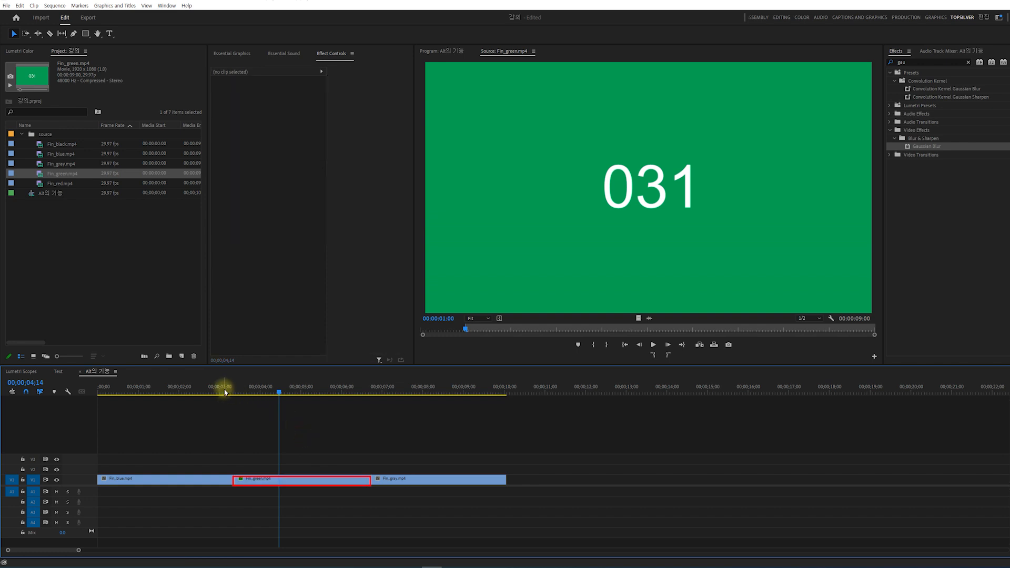
drag(223, 391, 319, 447)
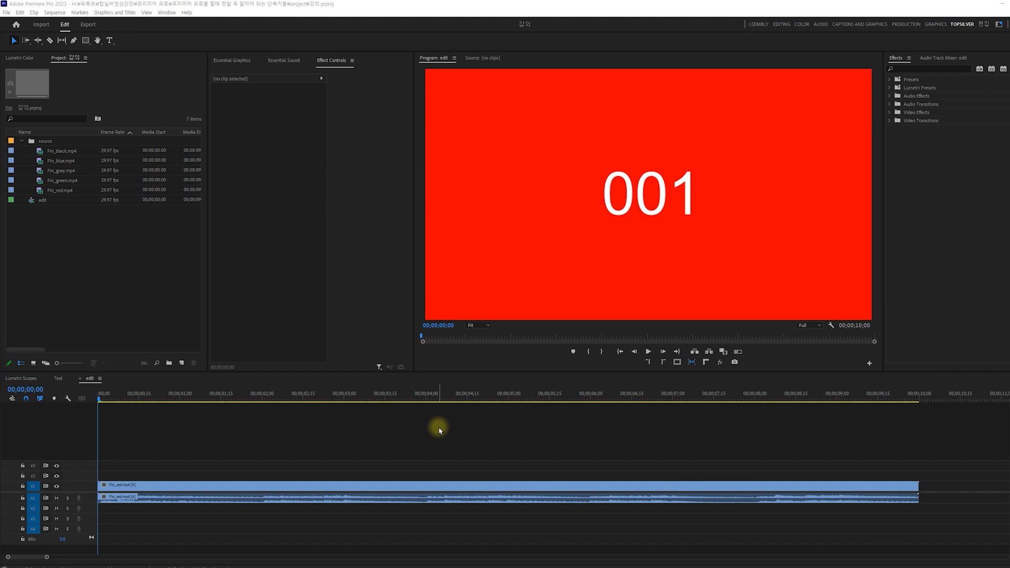
Cut the Fin_red.mp4 clip in the edit sequence at 00;00;04;03 and open the timeline display settings.
click(114, 390)
drag(163, 393, 398, 403)
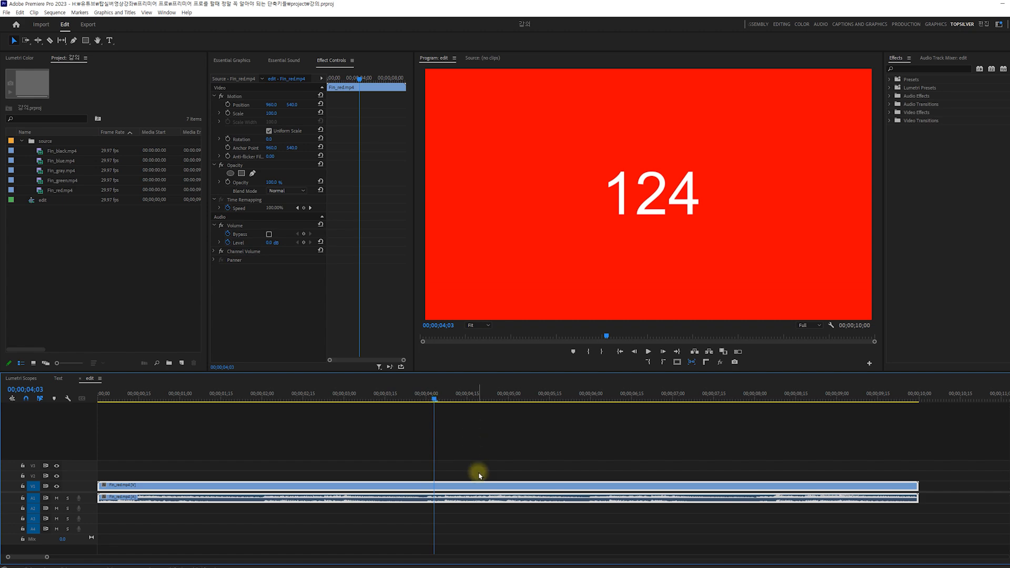
key(ctrl+k)
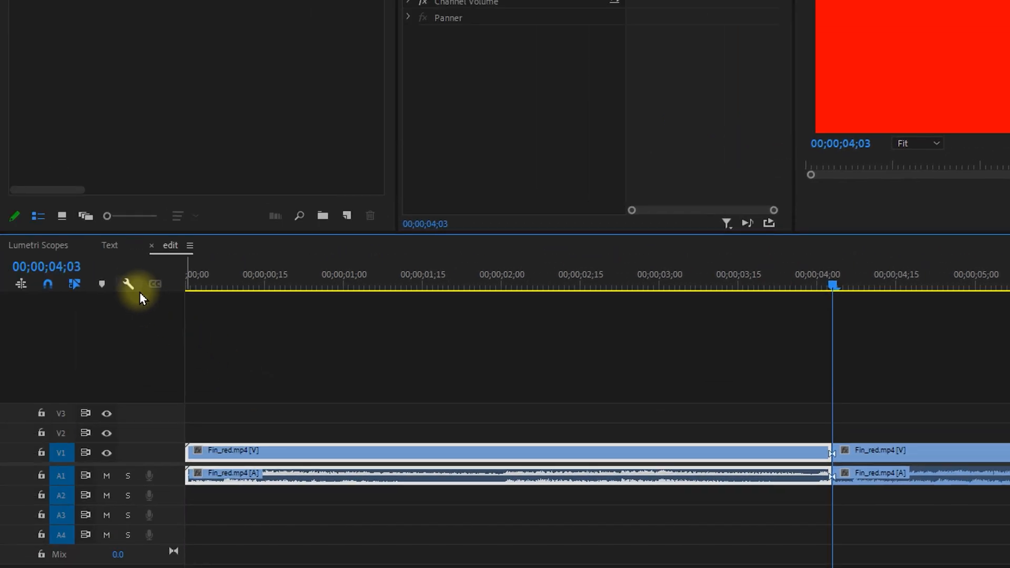
click(131, 282)
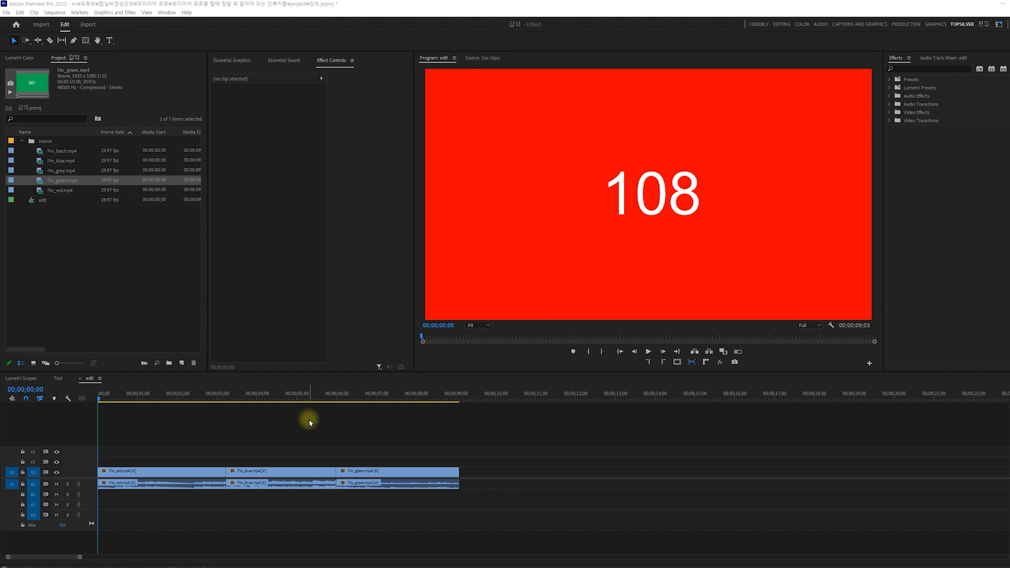
Cut the Fin_blue.mp4 clip and its audio at 00;00;05;06.
drag(100, 396, 305, 400)
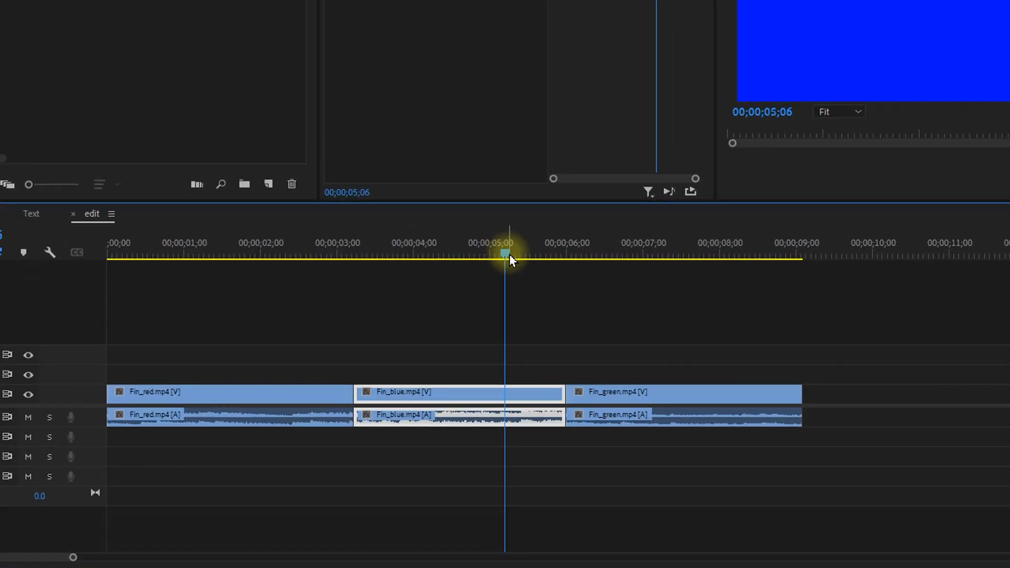
key(ctrl+k)
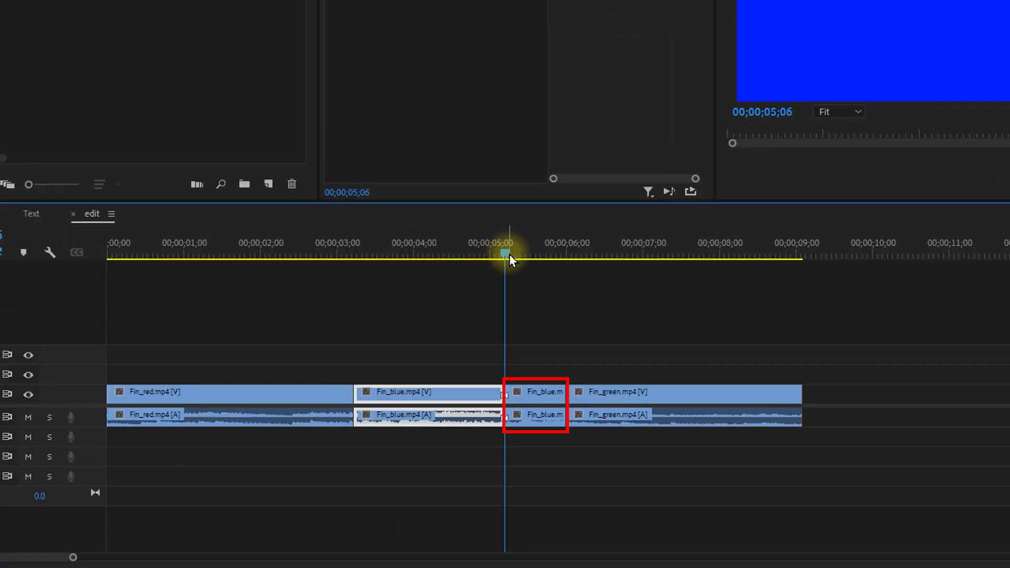
Delete the short Fin_blue.mp4 piece after the cut, leaving a gap, and undo the deletion.
drag(530, 285, 553, 461)
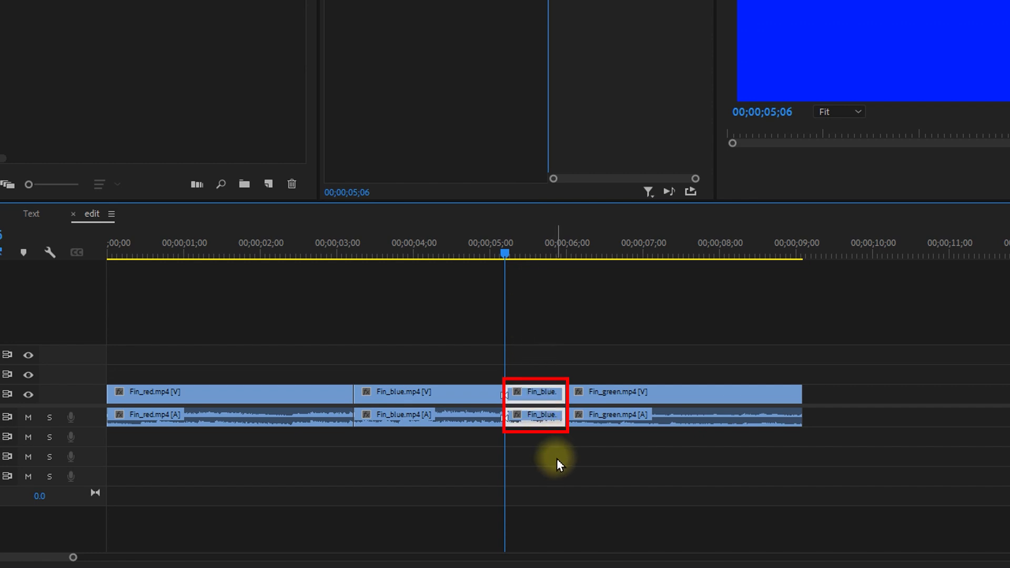
key(Delete)
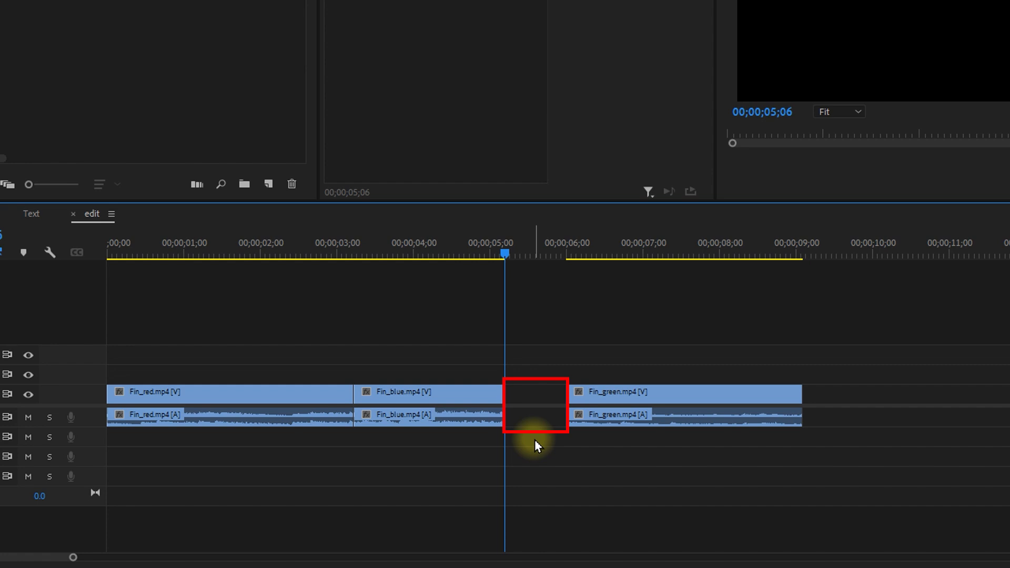
key(ctrl+z)
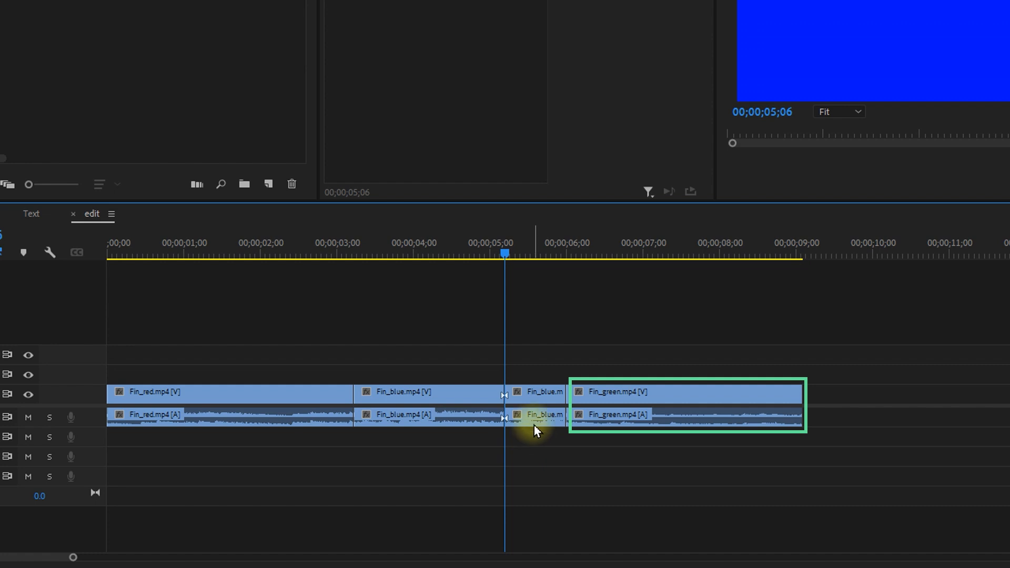
Ripple delete the short Fin_blue.mp4 piece between the cut and Fin_green.mp4.
drag(533, 350, 553, 453)
key(shift+Delete)
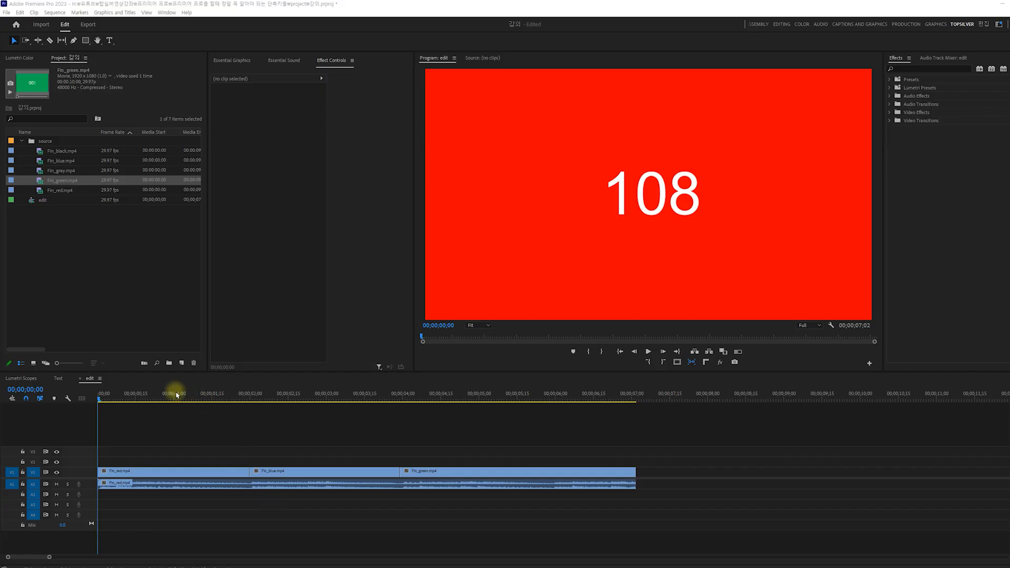
Cut the Fin_red.mp4 video clip on V1 at 00;00;01;13, leaving the audio on A1 uncut.
drag(261, 224, 325, 234)
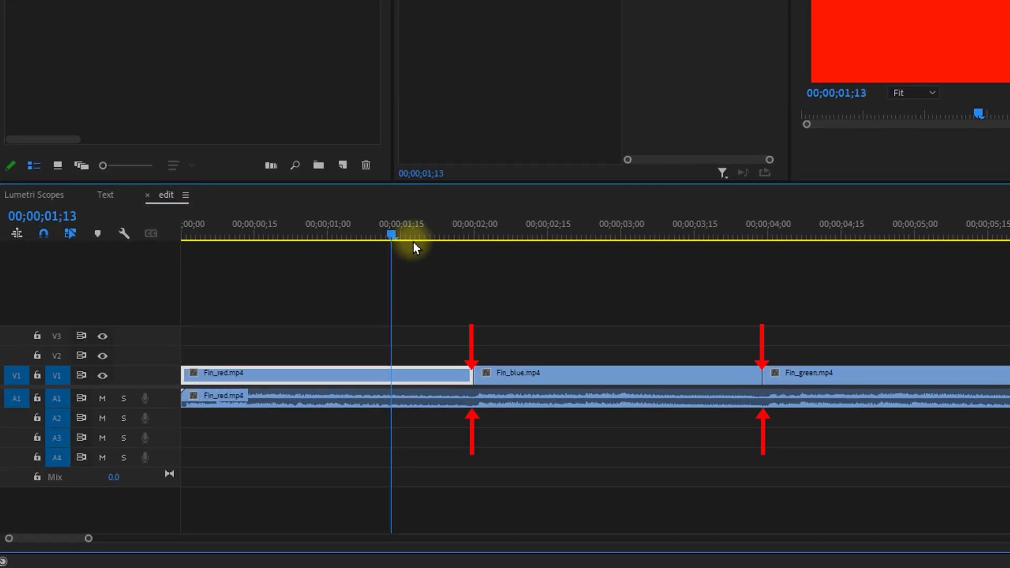
key(ctrl+k)
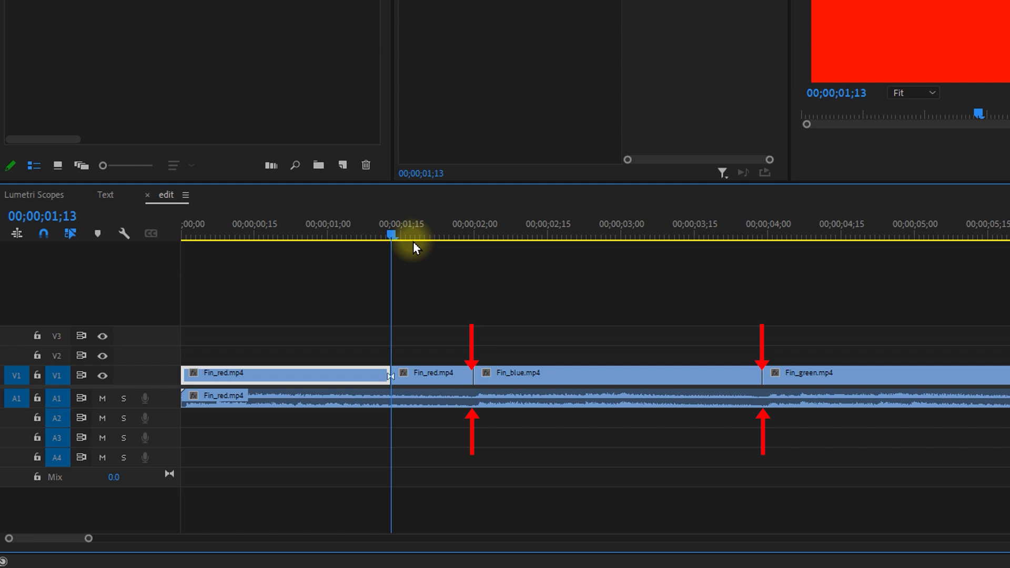
Ripple delete the short Fin_red.mp4 video piece between the cut and Fin_blue.mp4, and undo the ripple delete.
click(409, 372)
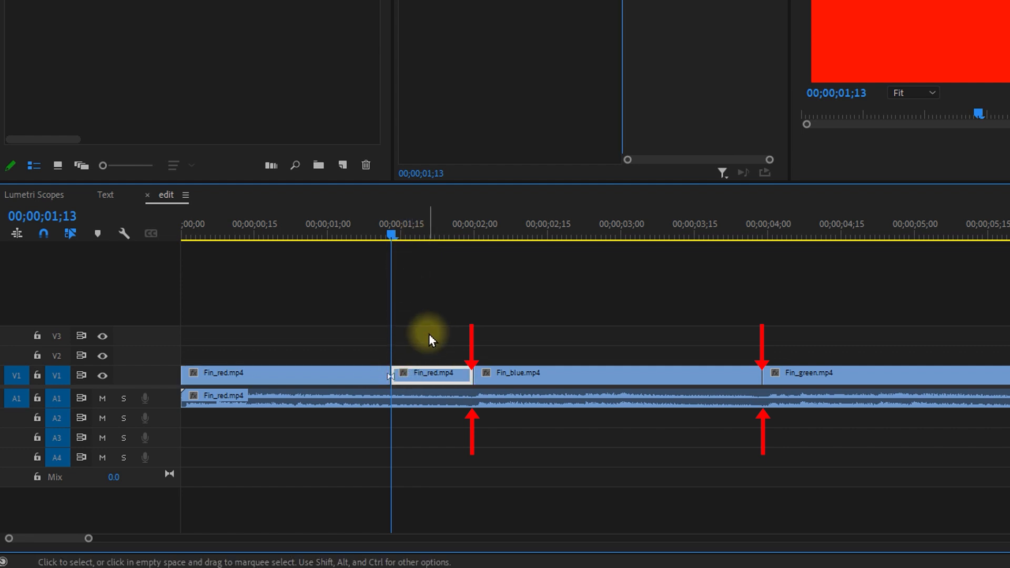
key(shift+Delete)
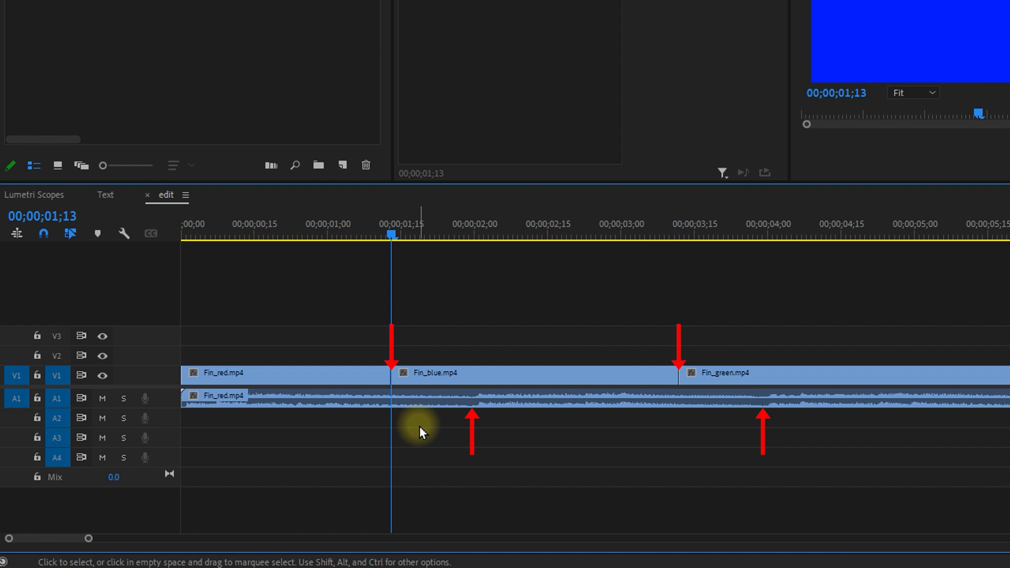
key(ctrl+z)
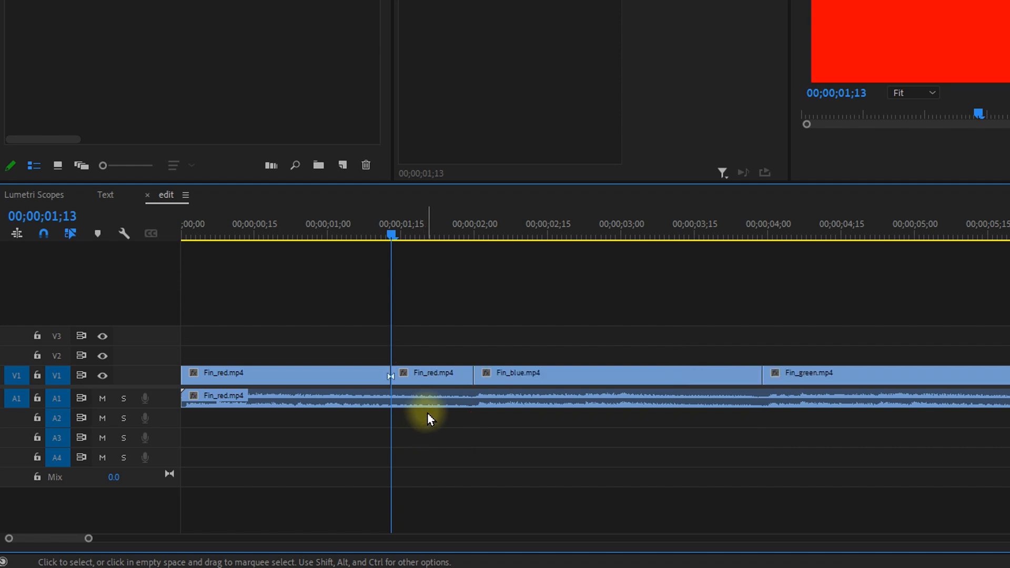
Delete the short Fin_red.mp4 video piece after the cut, leaving a gap before Fin_blue.mp4.
click(442, 374)
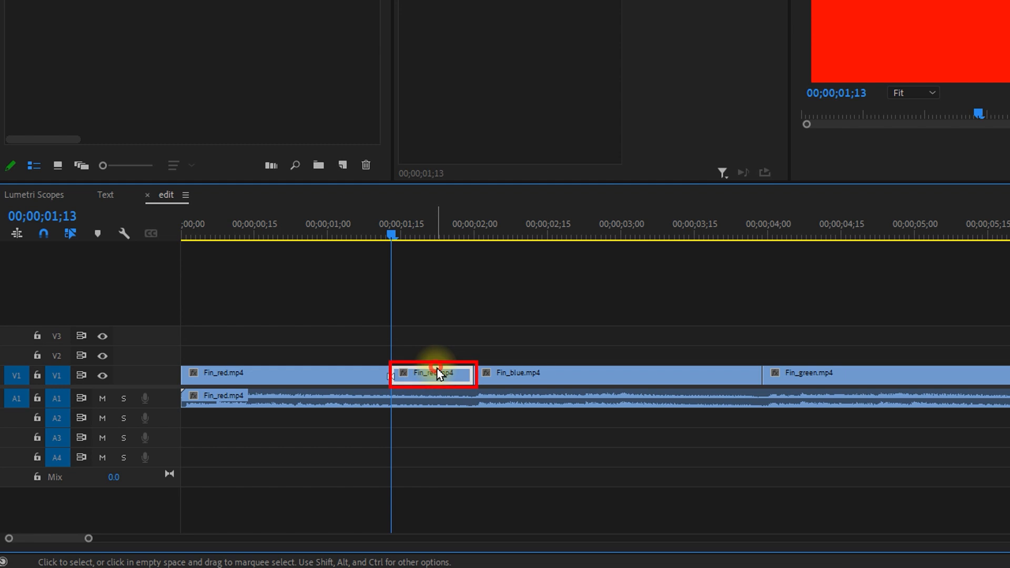
key(Delete)
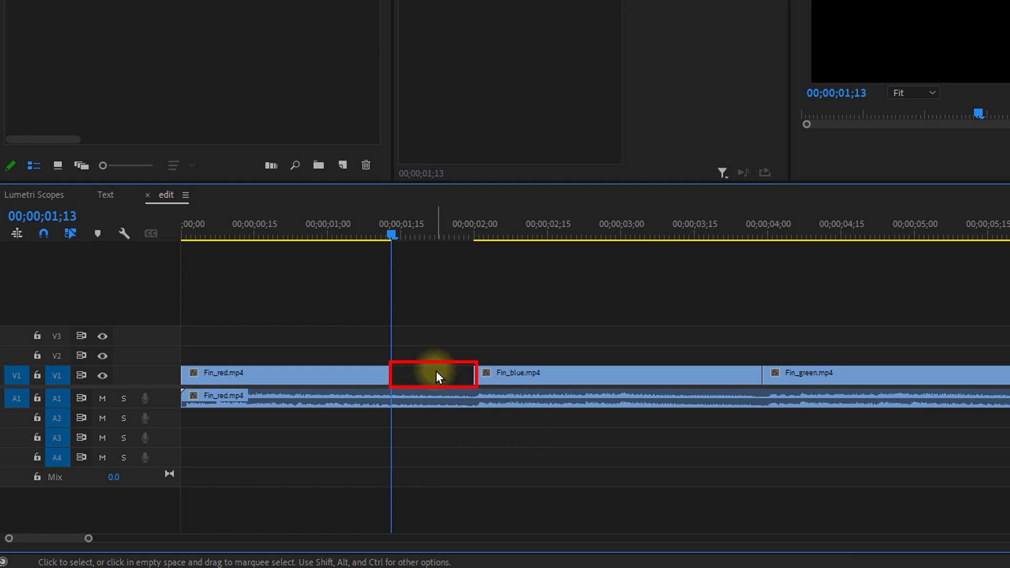
Place Fin_red.mp4 on V3 at 00;00;01;13, trimmed to the length of the V1 gap, and delete its audio.
drag(79, 1, 387, 340)
drag(1007, 335, 468, 338)
alt+click(435, 437)
key(Delete)
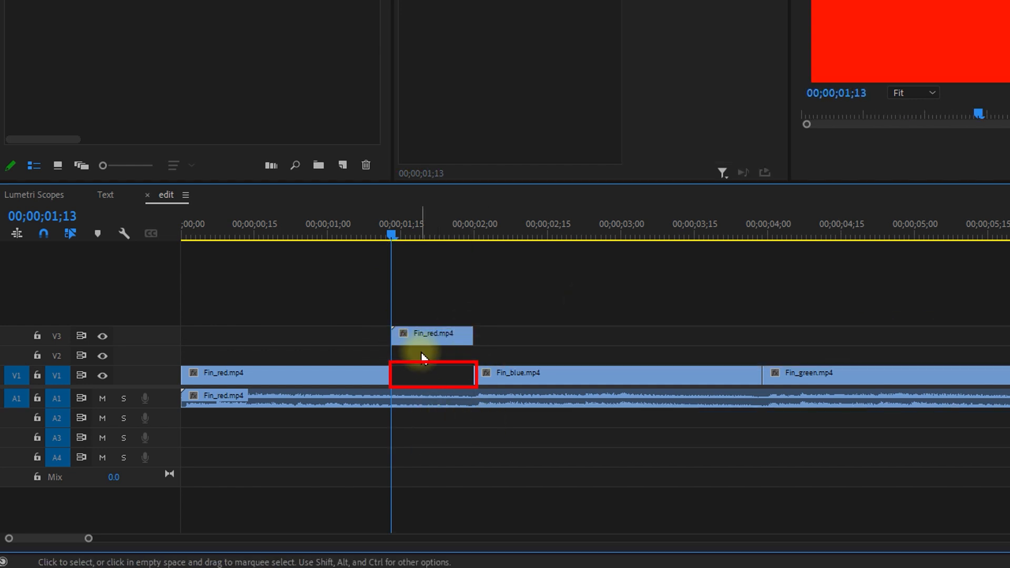
Move the Fin_red.mp4 clip from V3 down two tracks into the gap on V1.
click(419, 338)
key(alt+Down)
key(alt+Down)
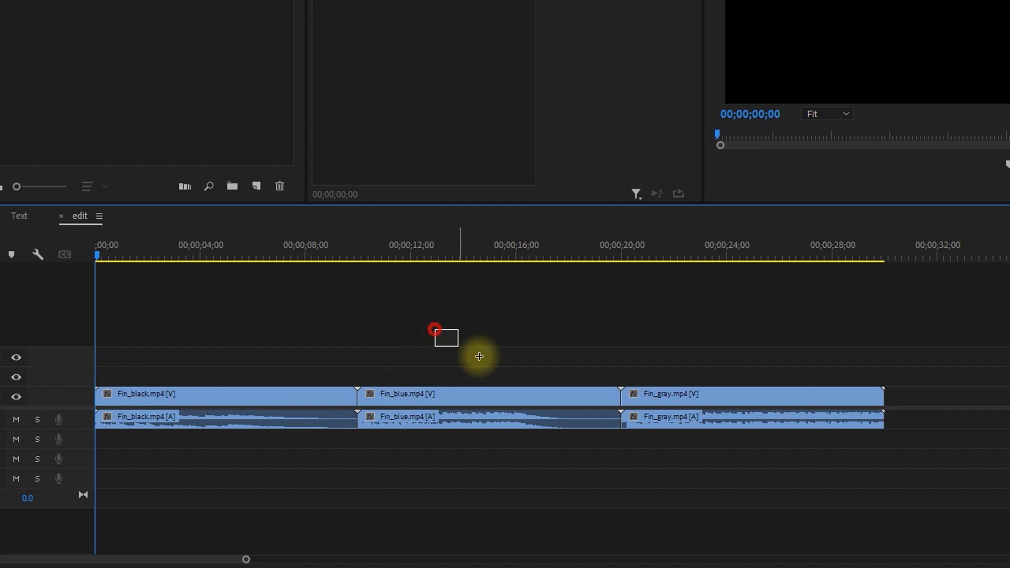
Shift Fin_blue.mp4 and Fin_gray.mp4 away to fit Fin_red.mp4 after Fin_black.mp4, and close the leftover gap.
drag(442, 337, 739, 462)
drag(514, 406, 955, 432)
drag(158, 3, 364, 414)
click(689, 399)
key(Delete)
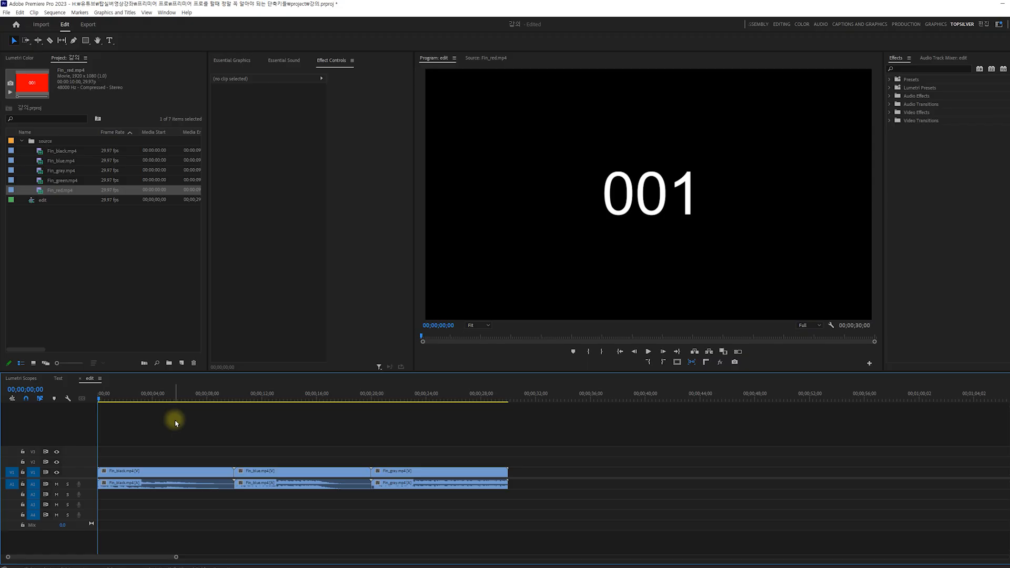
Set the edit sequence's playhead to 00;00;10;00 at the start of Fin_blue.mp4 and open Fin_red.mp4 in the Source Monitor.
drag(118, 398, 231, 415)
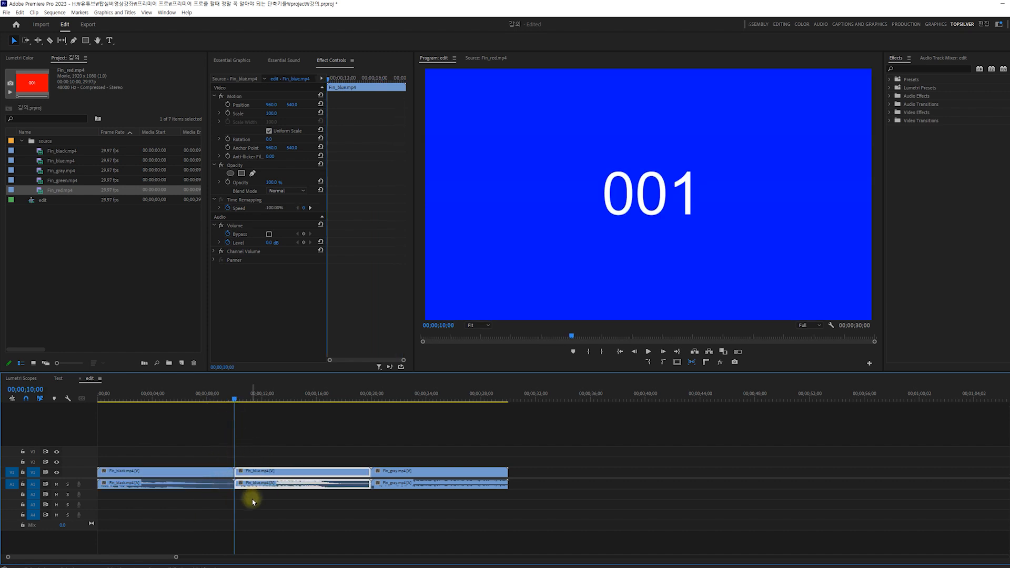
click(63, 280)
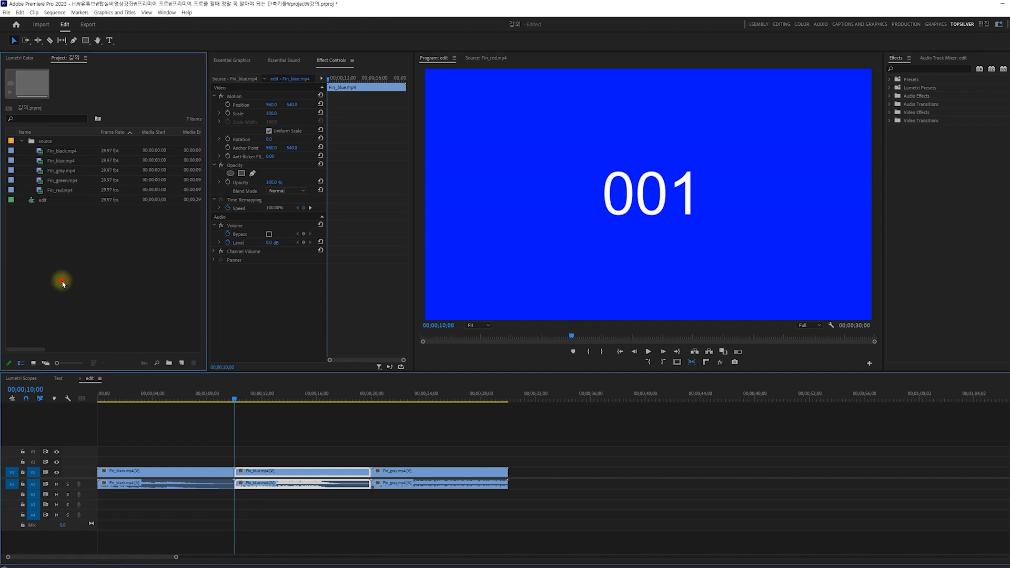
click(57, 192)
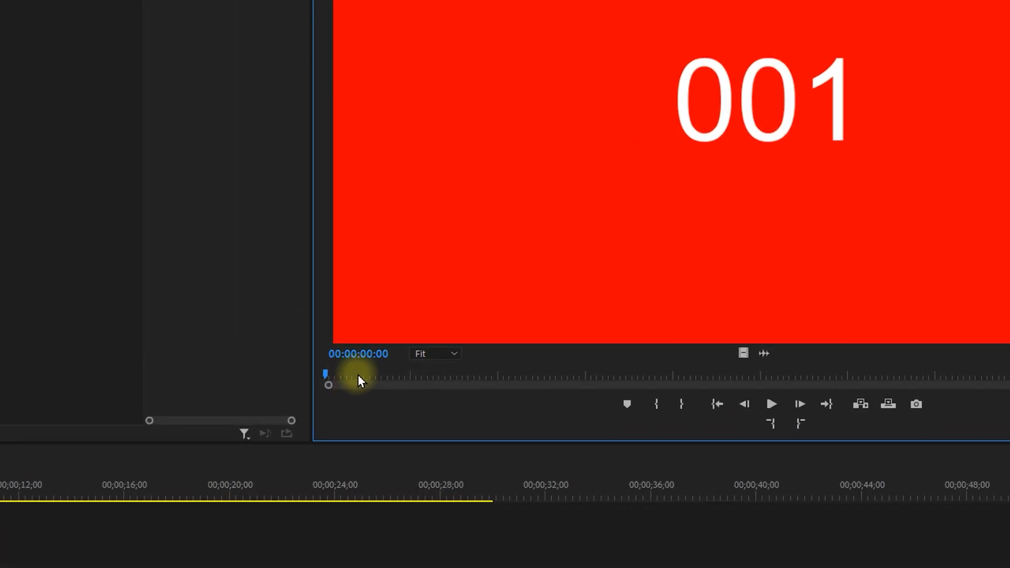
Mark a 00;00;03;06 long In to Out range in the Fin_red.mp4 source, with the Out point at 00;00;04;19.
drag(435, 336, 488, 338)
drag(454, 380, 457, 382)
key(i)
drag(526, 376, 729, 389)
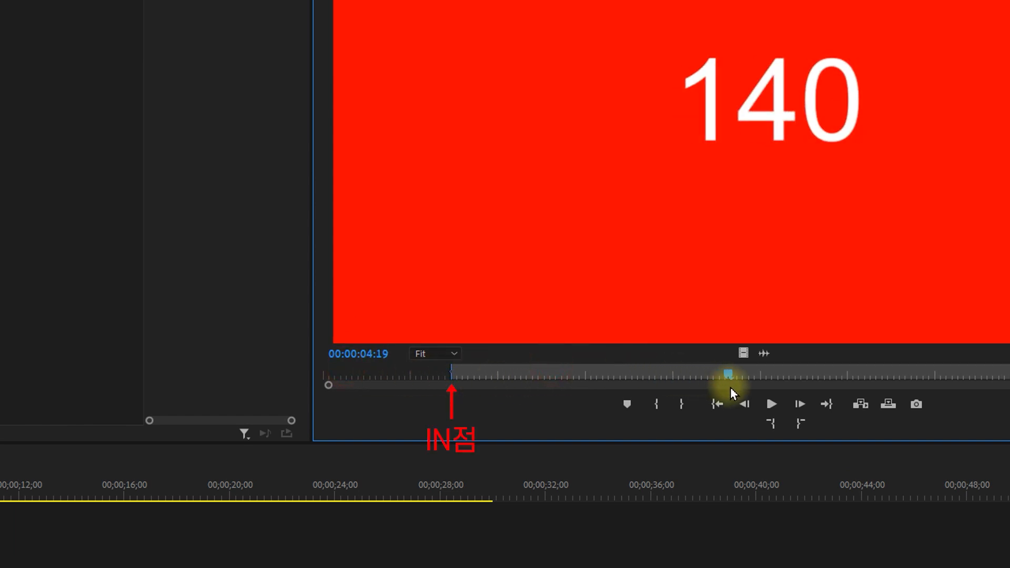
key(o)
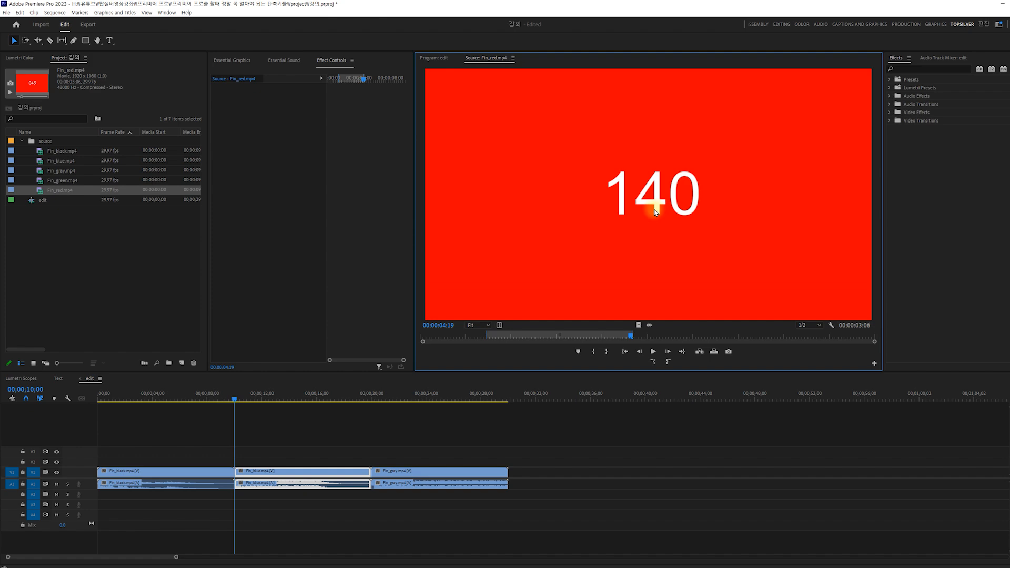
Insert the marked Fin_red.mp4 range at 00;00;10;00 on V1 and A1, and again on V2 and A2, undoing each insertion.
drag(364, 381, 239, 475)
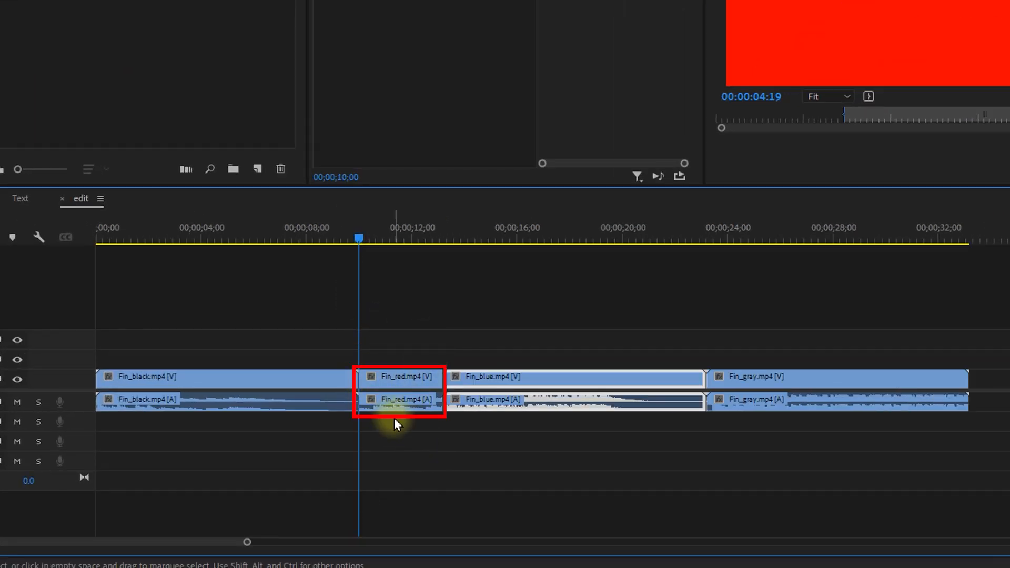
key(ctrl+z)
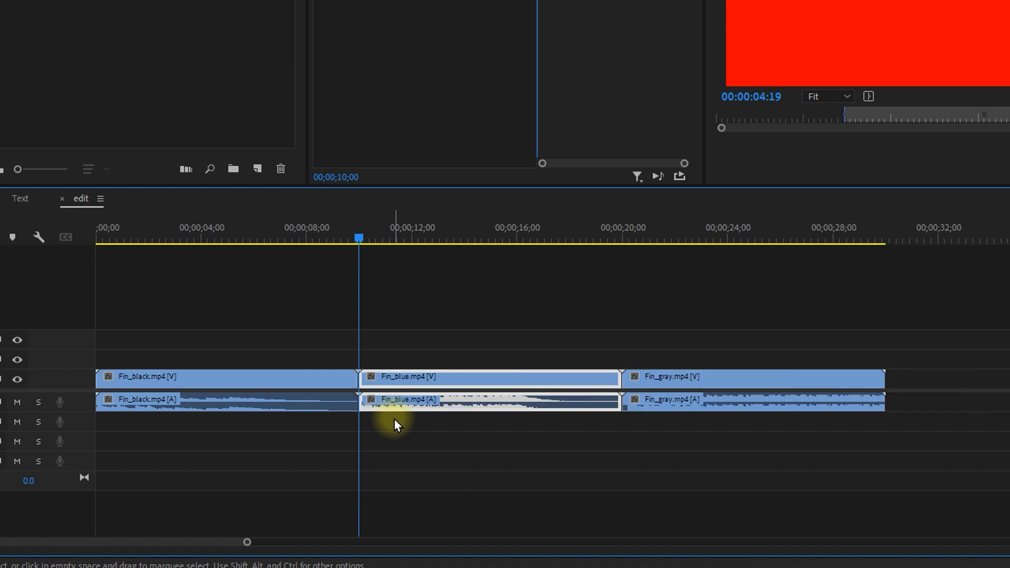
drag(868, 42, 367, 359)
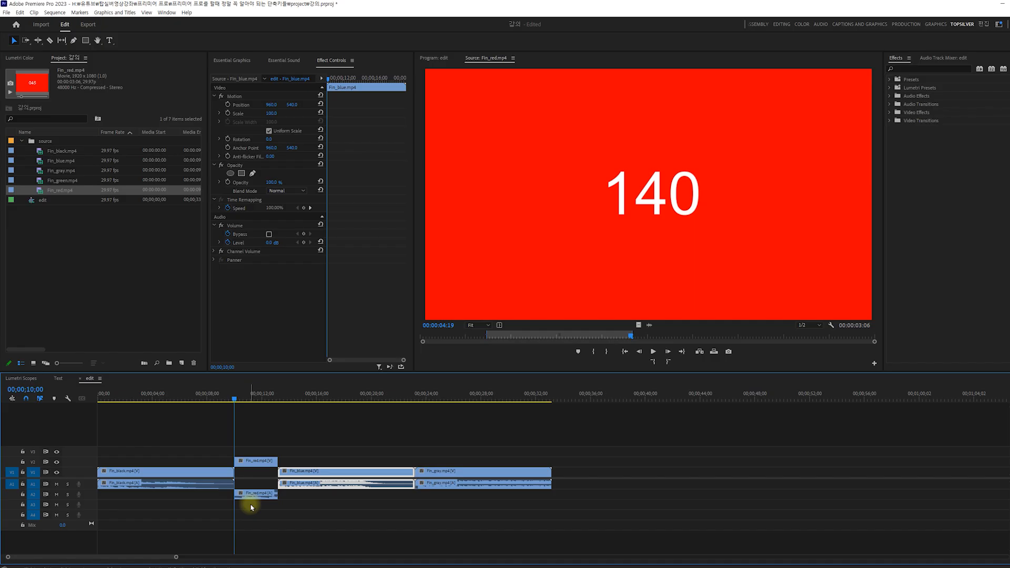
key(ctrl+z)
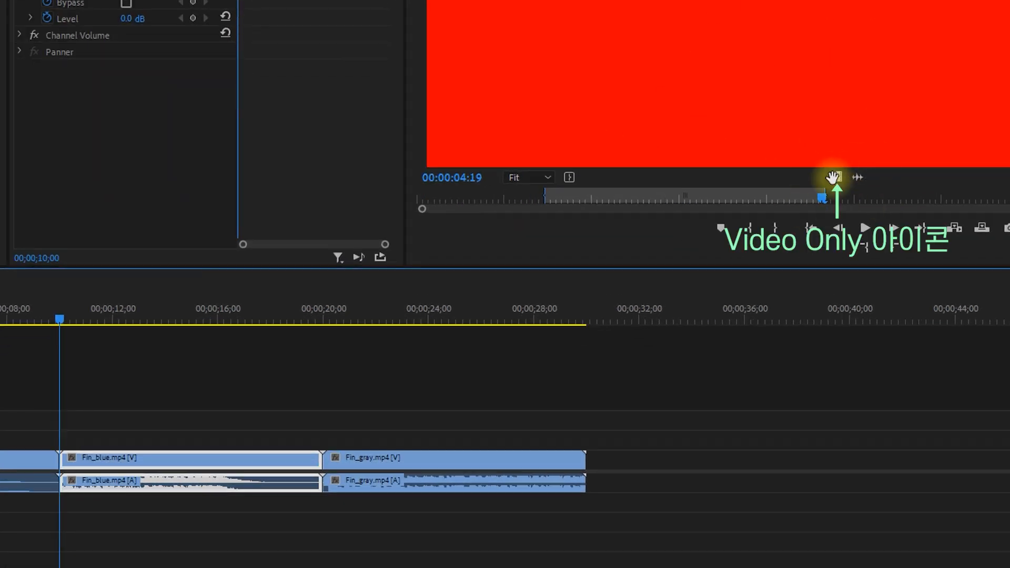
Insert only the video of the marked Fin_red.mp4 range on V2 at 00;00;10;00, and undo the insertion.
drag(834, 177, 66, 437)
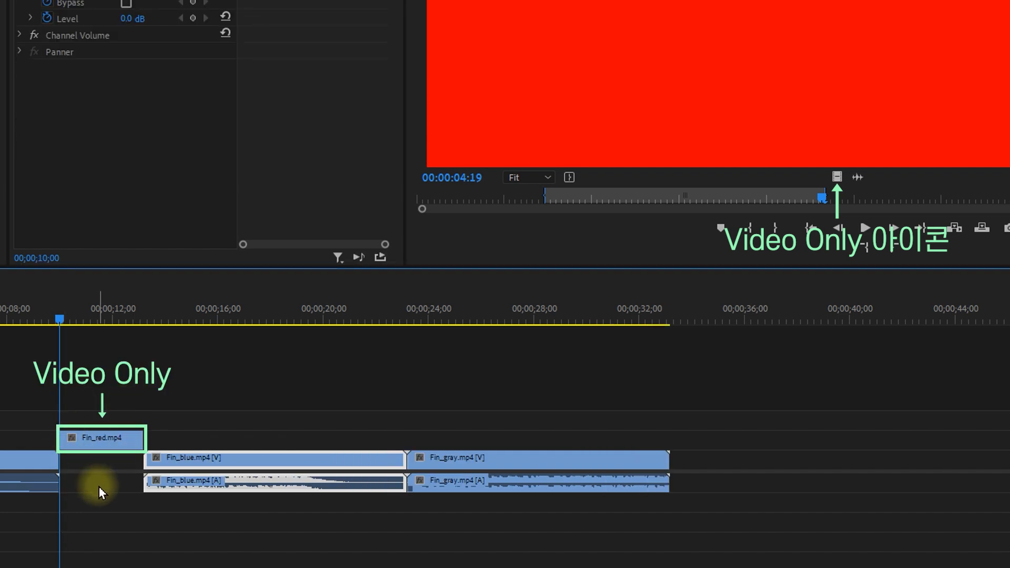
key(ctrl+z)
Insert only the audio of the marked Fin_red.mp4 range on A2 at 00;00;10;00.
drag(857, 177, 67, 501)
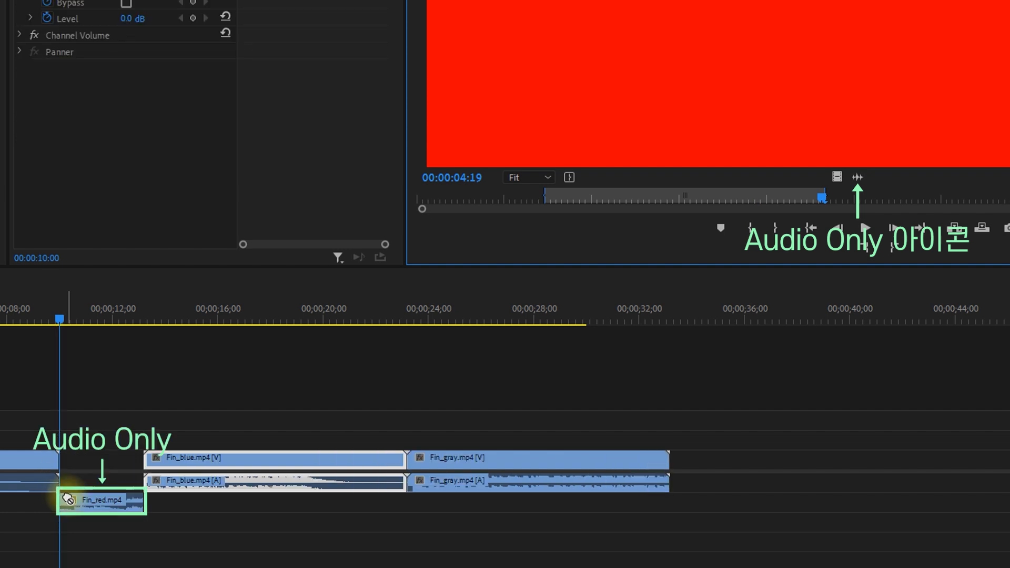